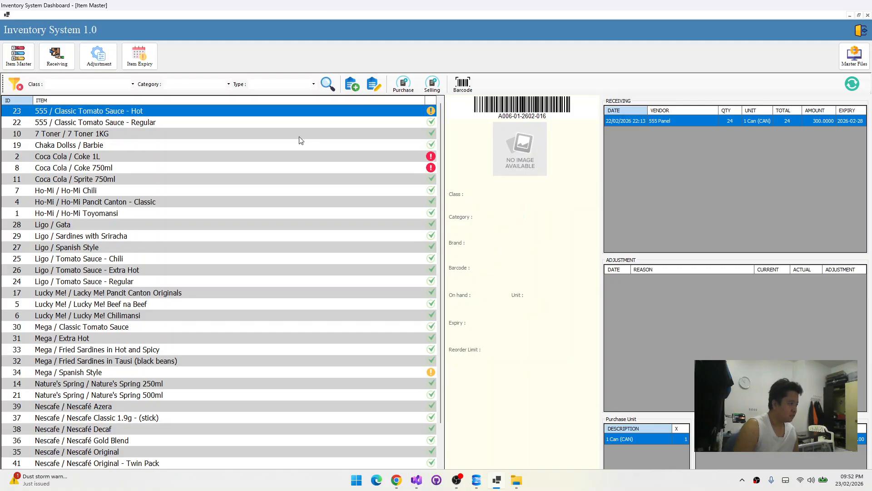
Examine the details and receiving history of Ho-Mi Pancit Canton - Classic, 555 Classic Tomato Sauce - Hot, Coke 750ml and Coke 1L, and view the receiving transactions
left_click(270, 182)
left_click(262, 203)
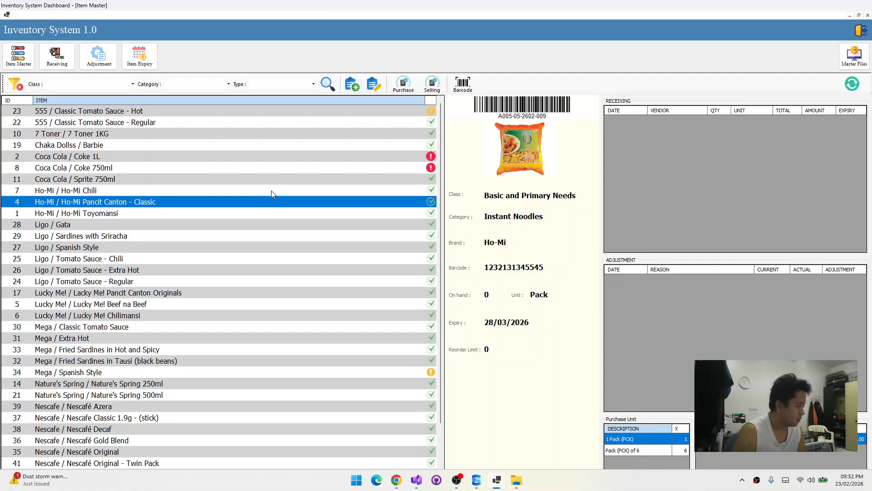
left_click(432, 112)
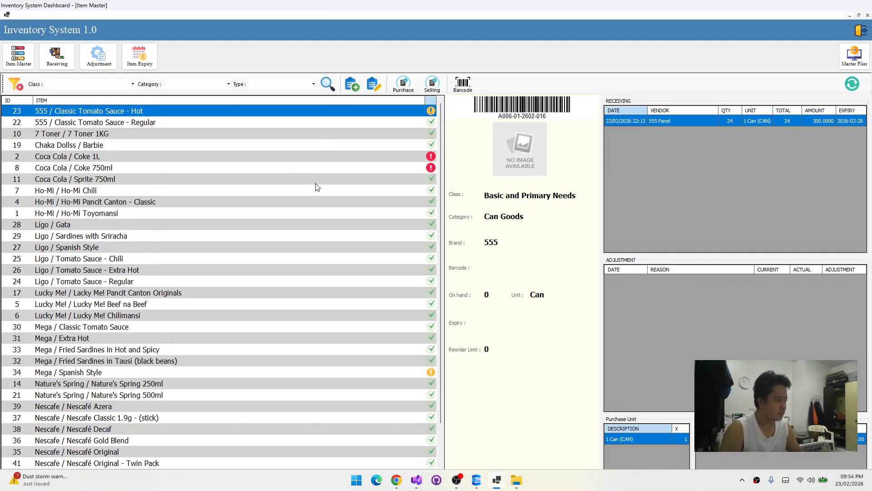
left_click(324, 167)
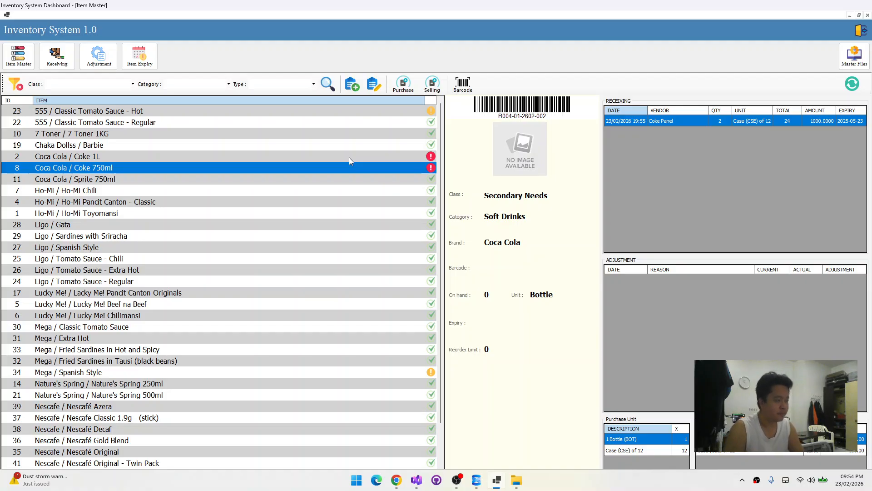
left_click(349, 157)
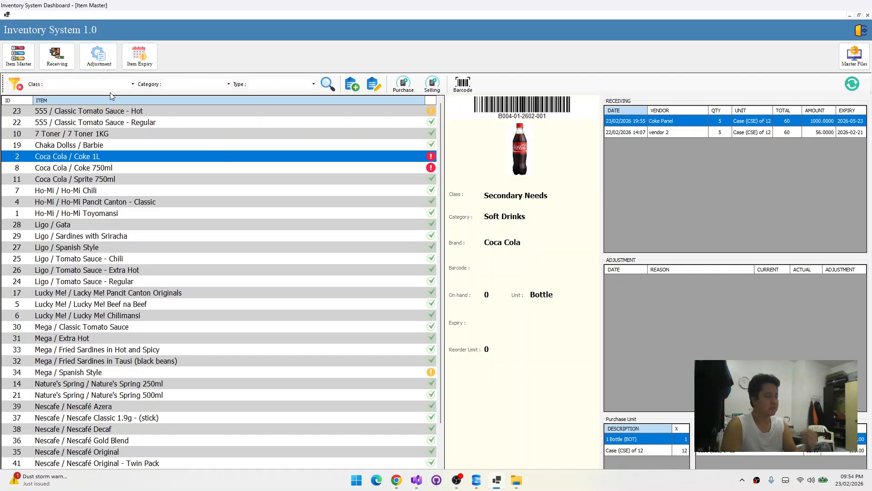
left_click(56, 56)
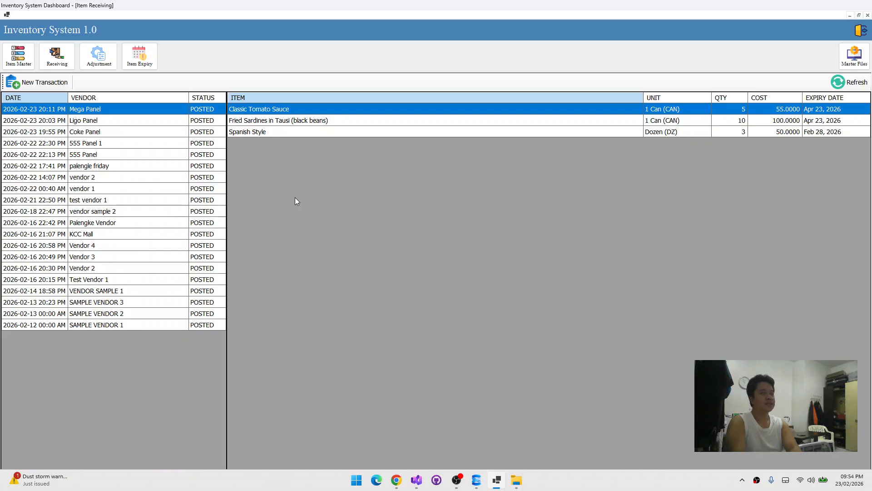
Return to the item master and examine stock, expiry and receiving history of Ho-Mi Toyomansi, several Ligo items, and Nescafé Original, Decaf and Classic 1.9g
left_click(26, 60)
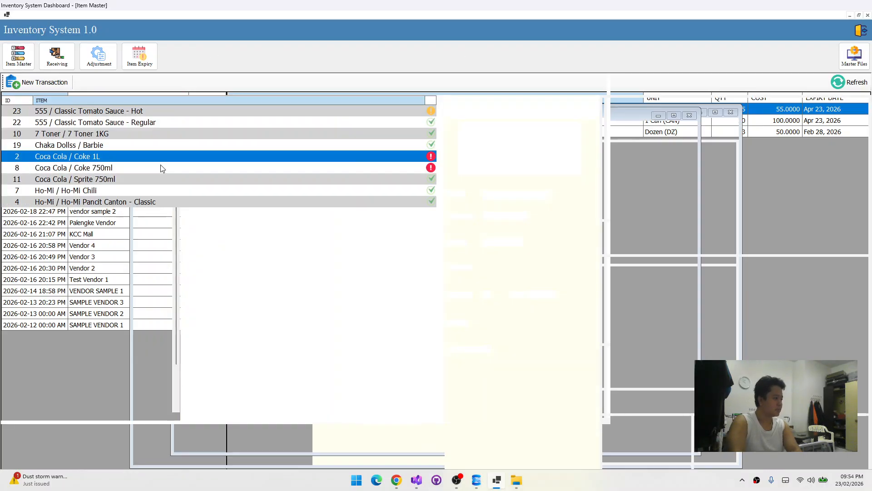
left_click(214, 215)
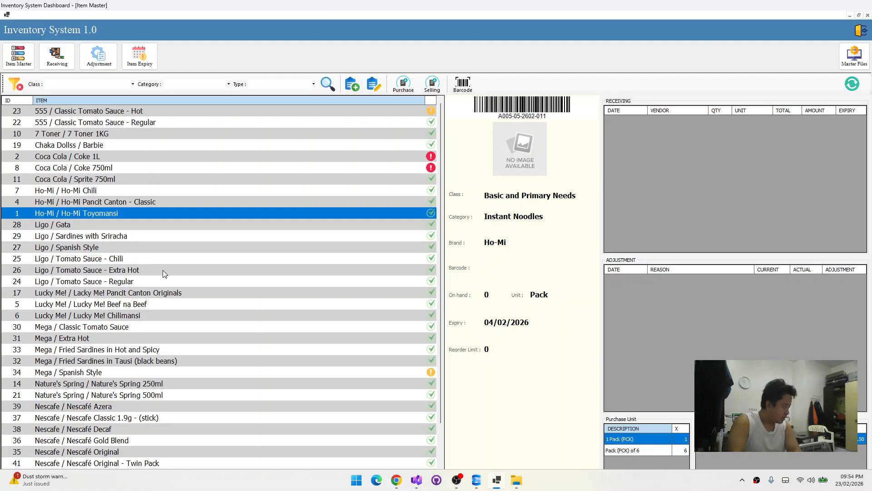
left_click(130, 260)
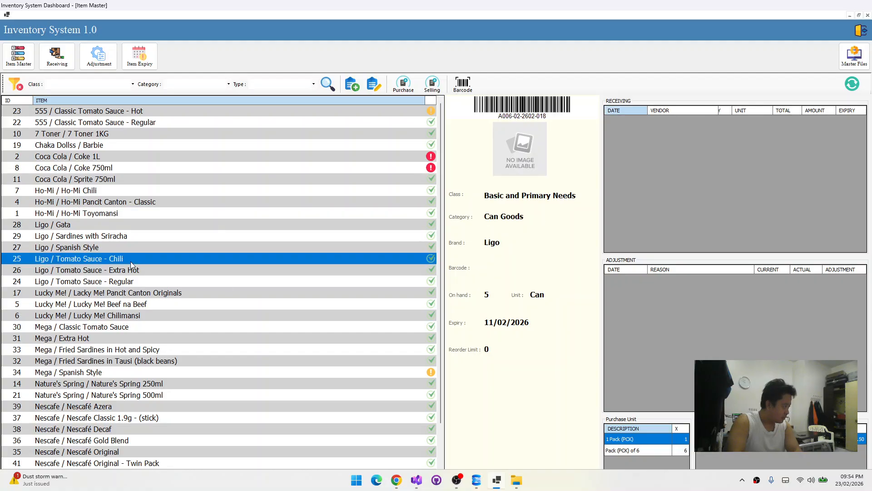
left_click(151, 247)
left_click(153, 257)
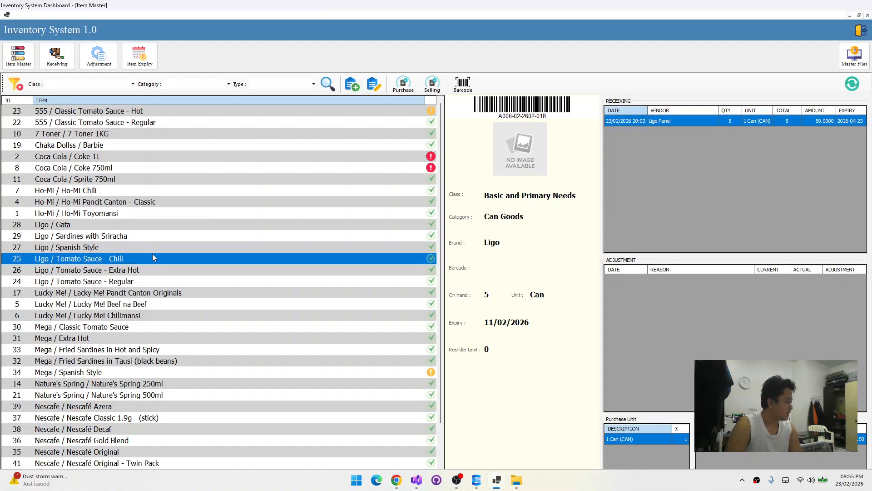
left_click(158, 248)
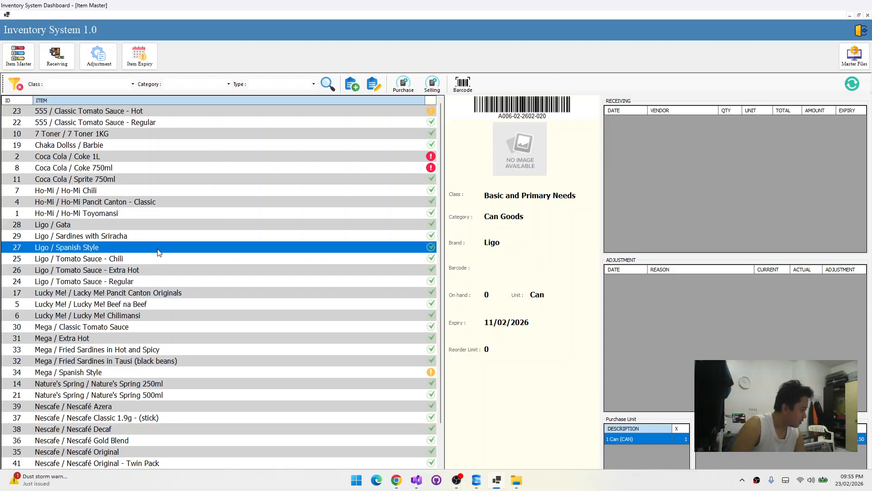
scroll(174, 310, "down", 3)
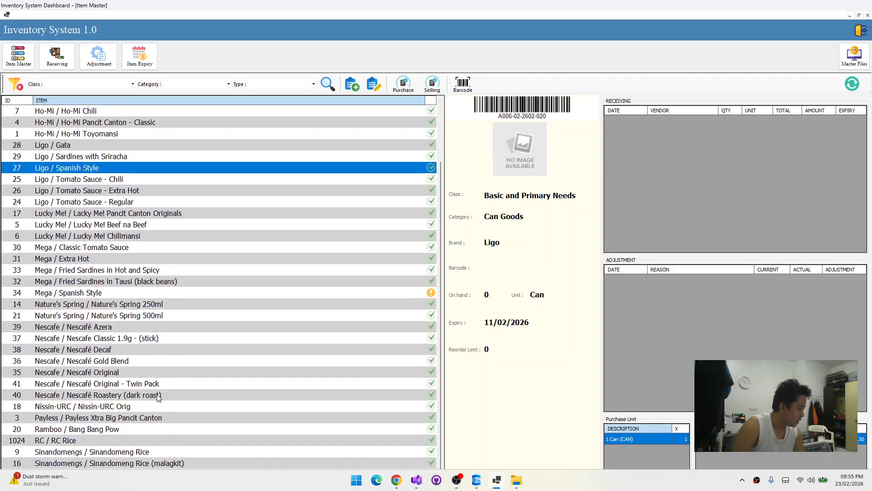
left_click(137, 372)
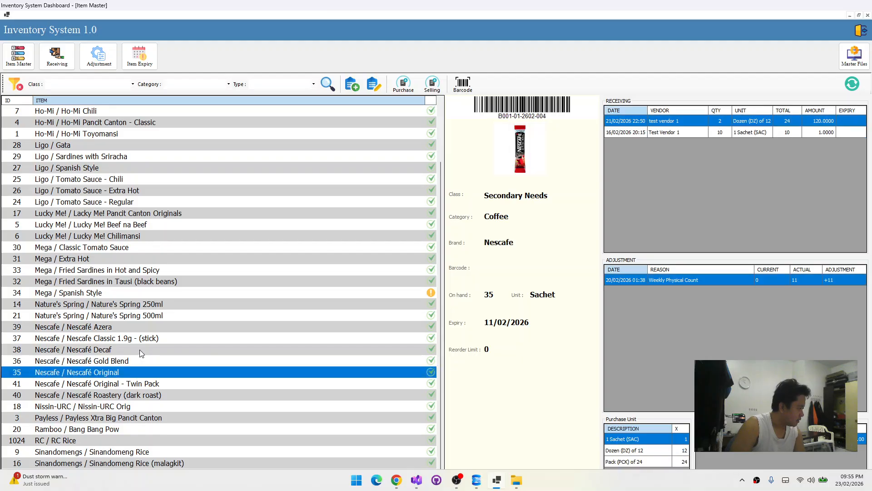
left_click(140, 350)
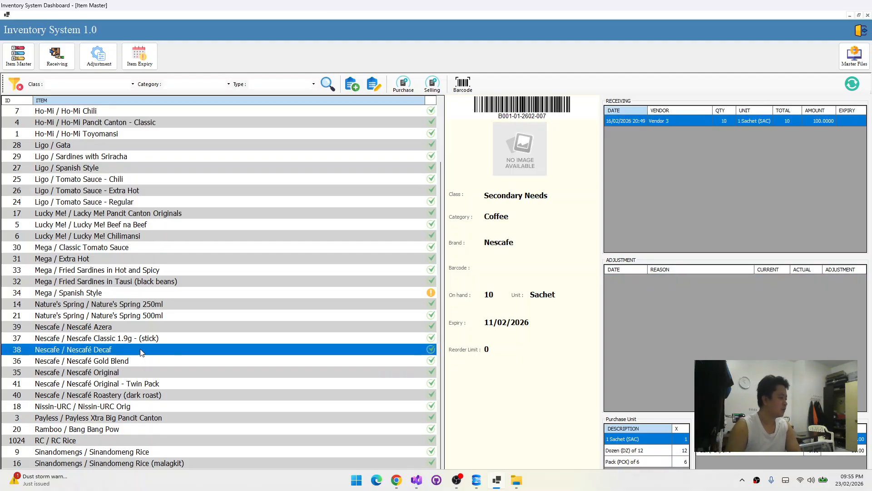
left_click(146, 338)
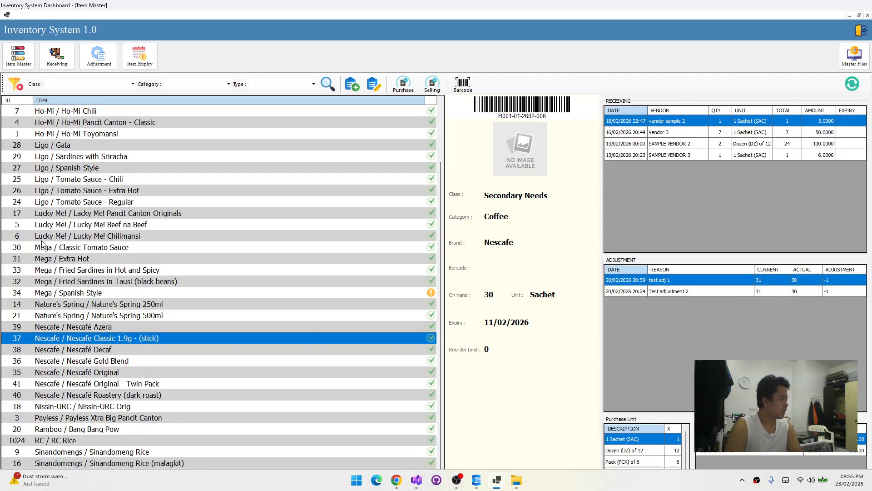
Create and save a new receiving transaction with "nescafe panel" as the vendor
left_click(50, 61)
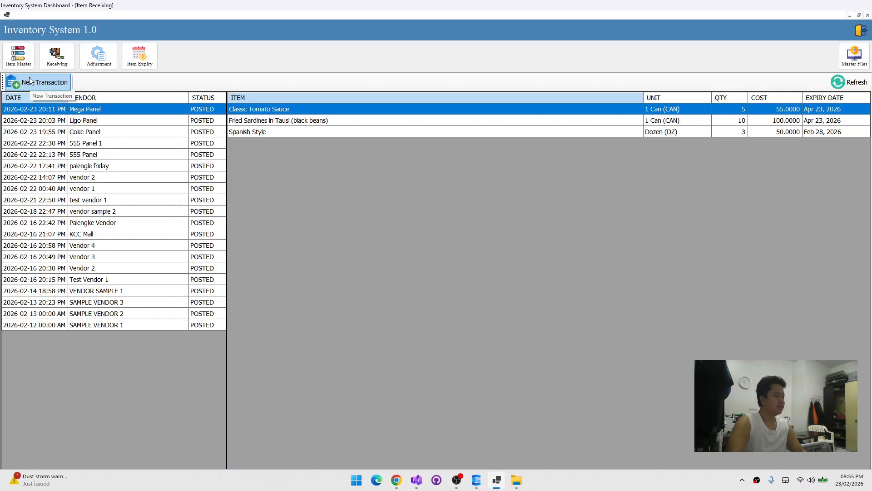
left_click(29, 81)
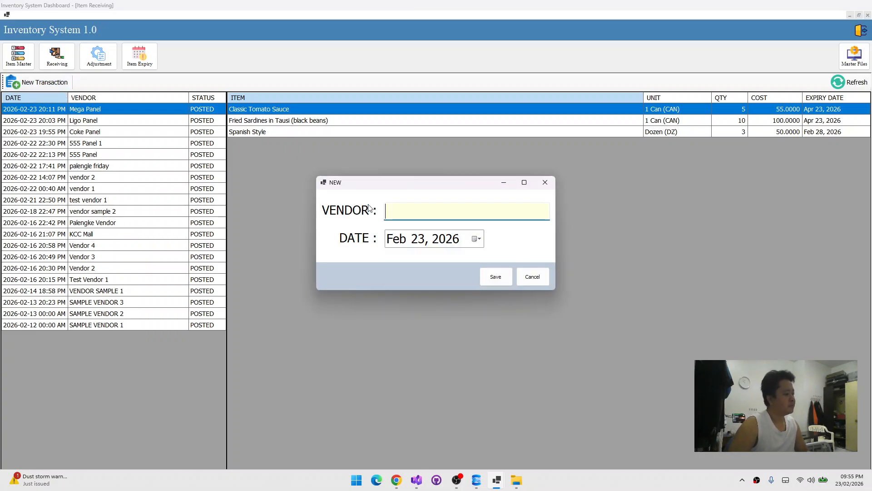
type("nesca")
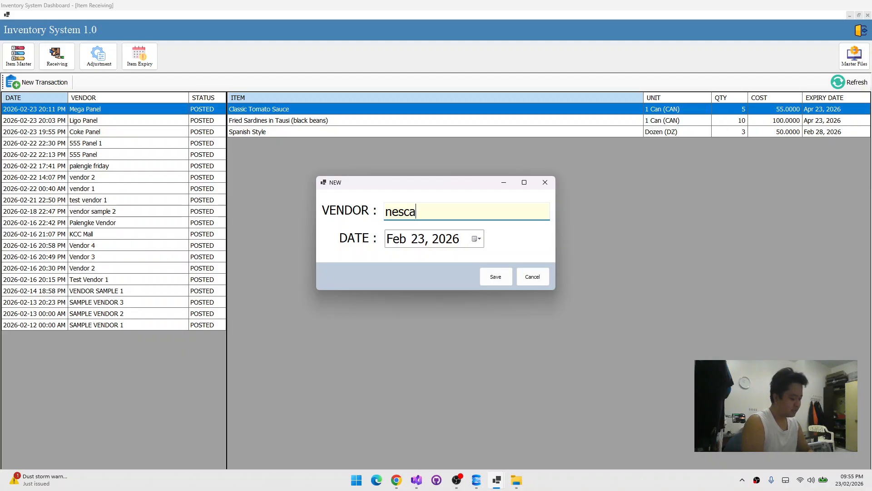
type("fe panel")
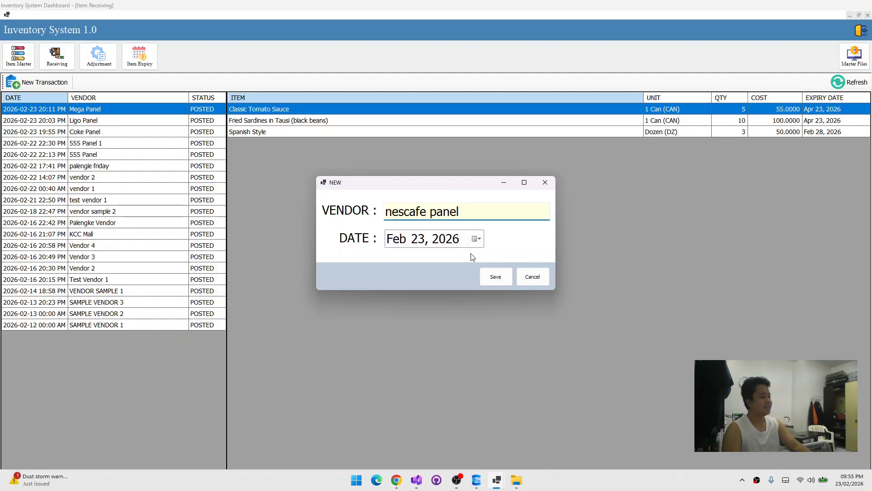
left_click(500, 284)
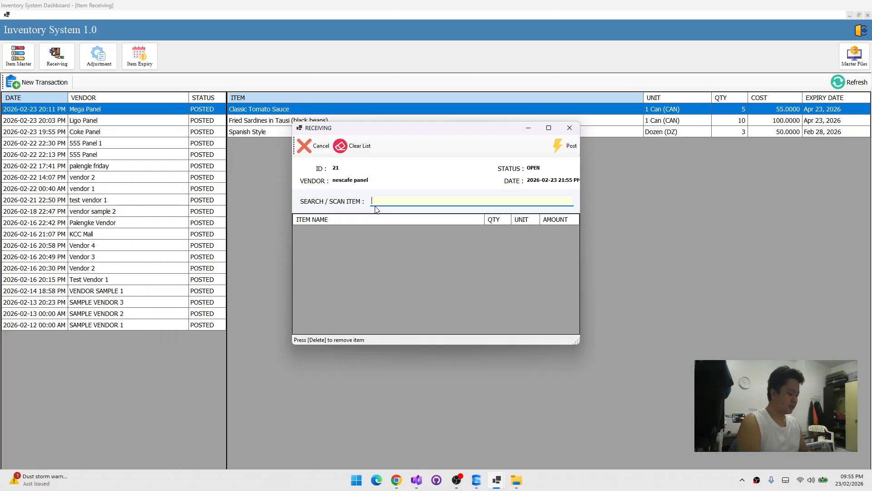
Search the items for "nesca" and choose Nescafé Original for the receiving transaction
type("nesca")
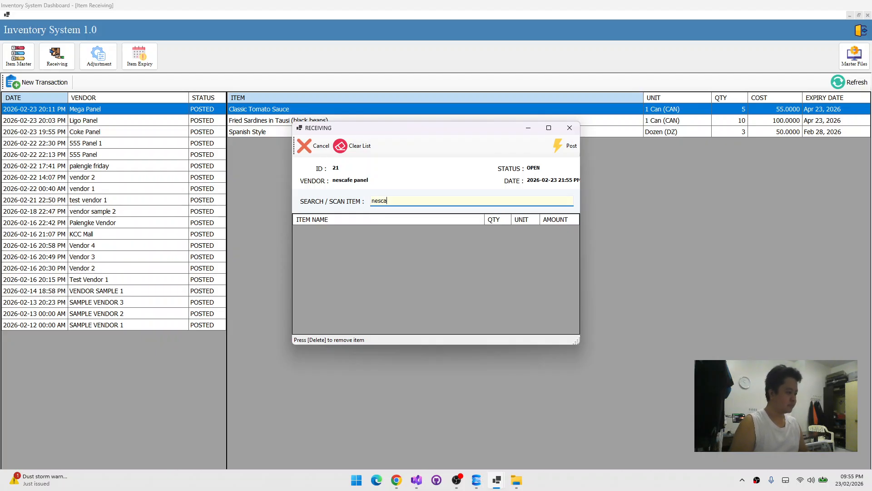
key("Return")
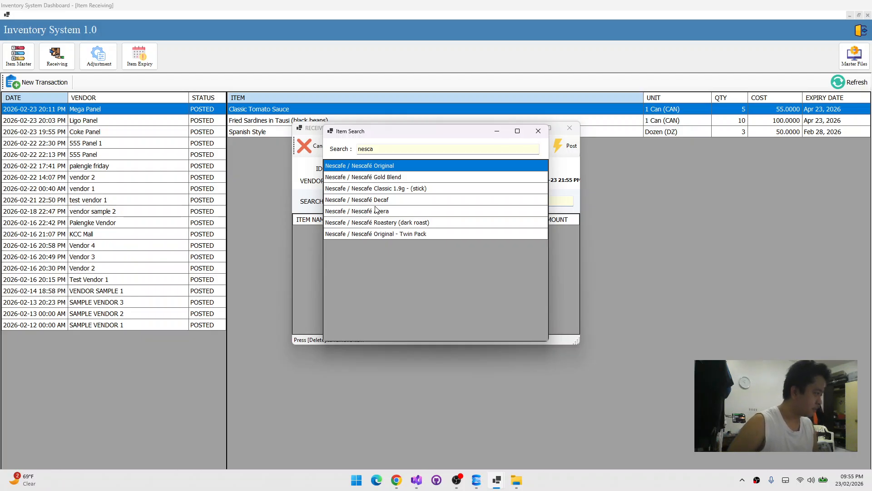
key("Escape")
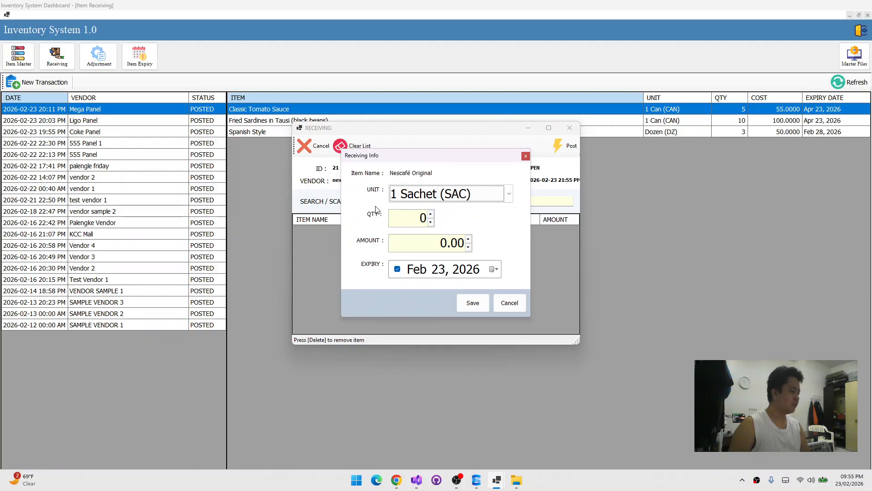
Set the Nescafé Original receiving unit to Dozen (DZ) of 12, the quantity to 5 and the amount to 60
left_click(430, 194)
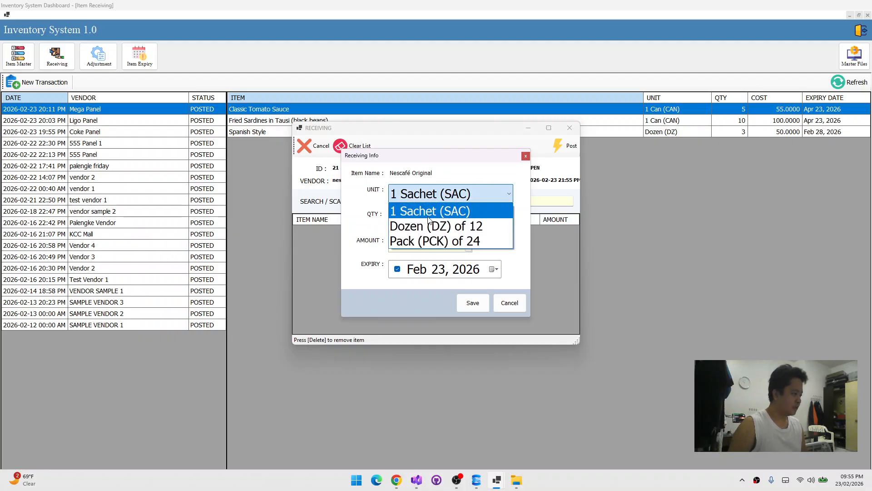
left_click(429, 217)
left_click(429, 195)
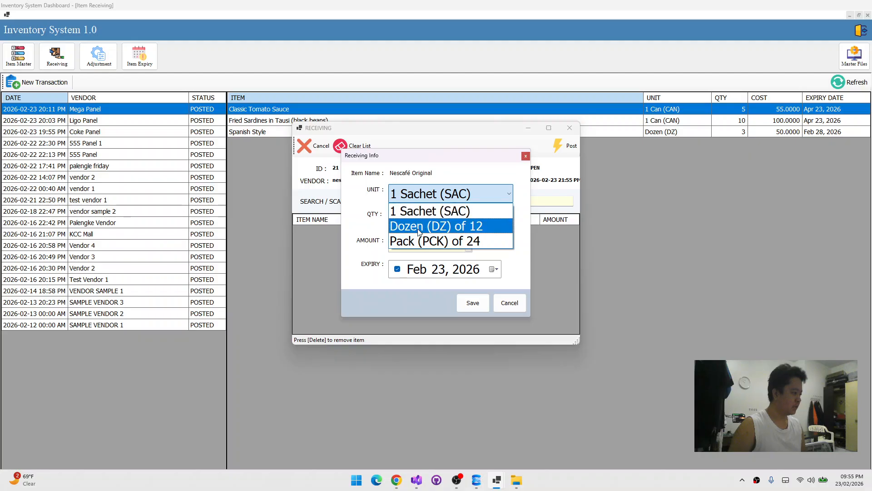
left_click(419, 232)
key("Tab")
type("5")
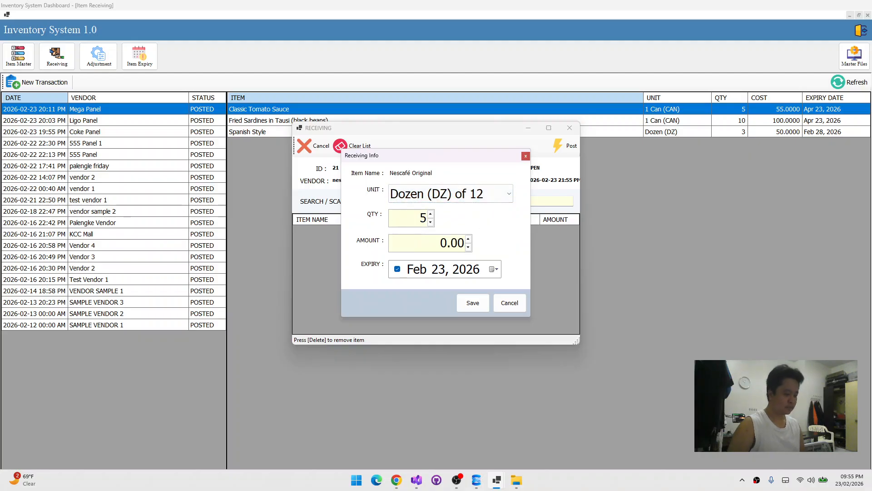
key("Tab")
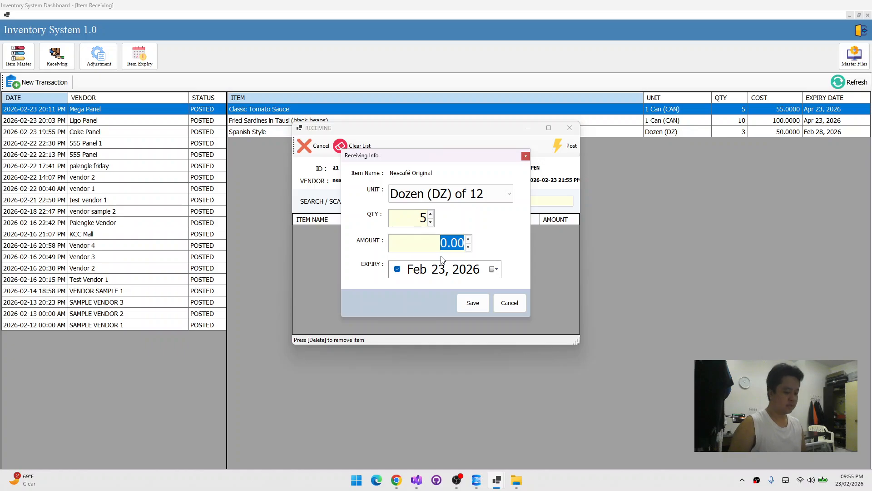
type("50")
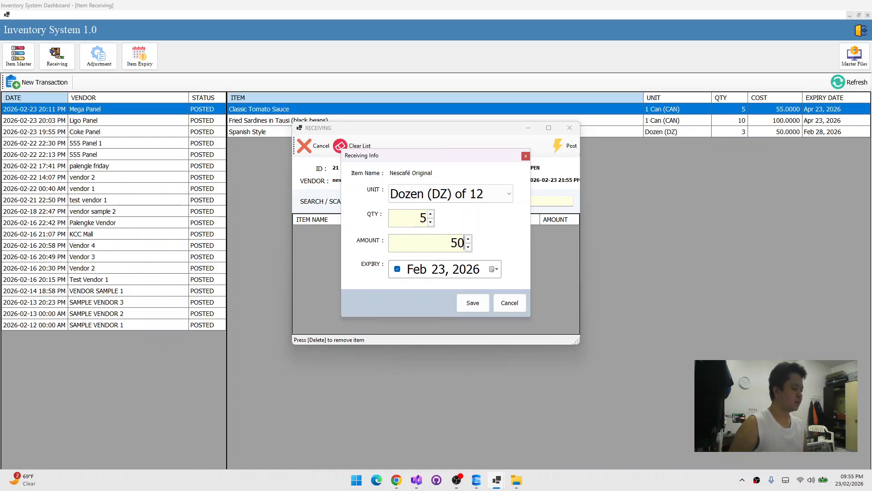
key("ctrl+a")
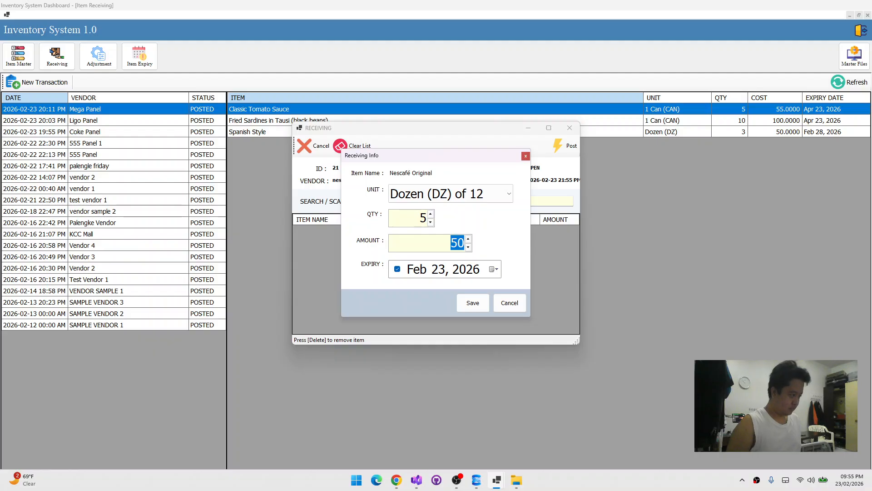
type("60")
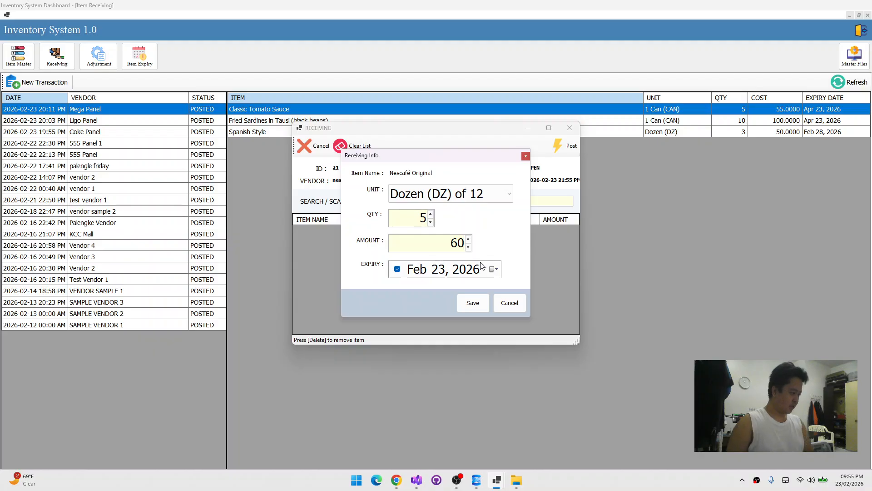
Set the Nescafé Original expiry date to May 23, 2026 and save the item to the receiving list
left_click(421, 272)
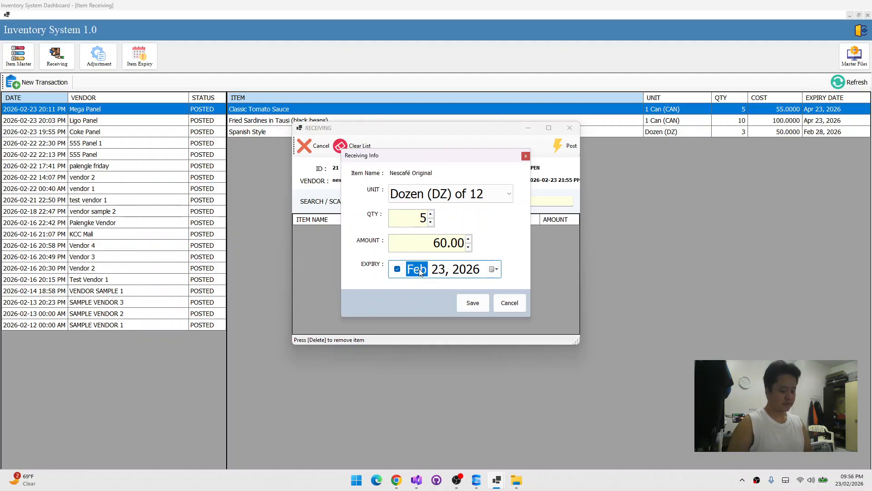
key("Up")
key("Up")
key("Up")
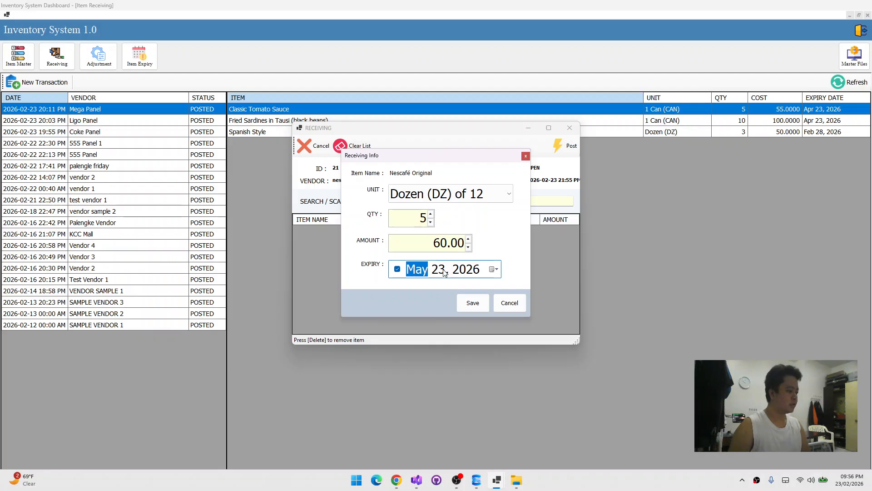
left_click(464, 271)
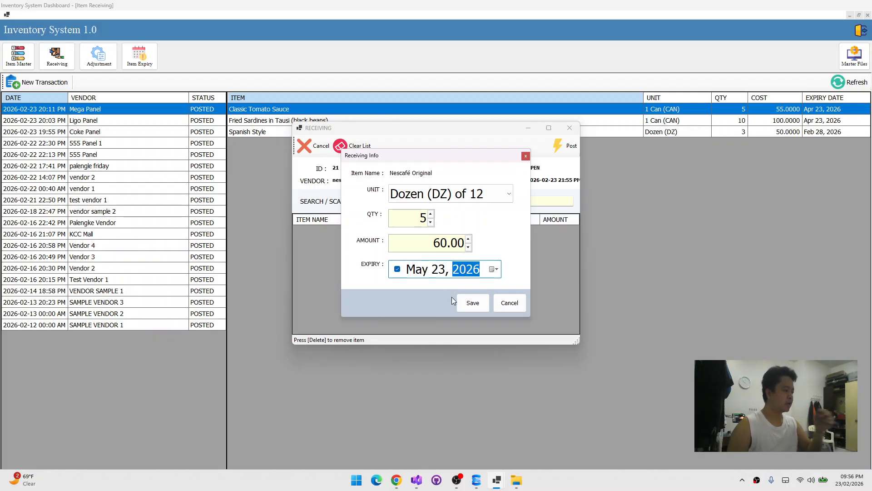
left_click(472, 302)
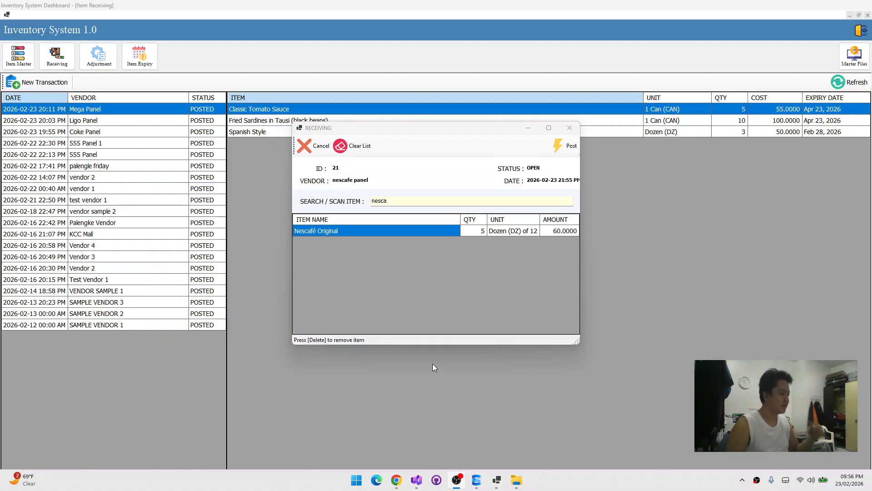
Search for "nesca" again and choose Nescafe Classic 1.9g - (stick) as the second item to receive
left_click(419, 198)
key("Return")
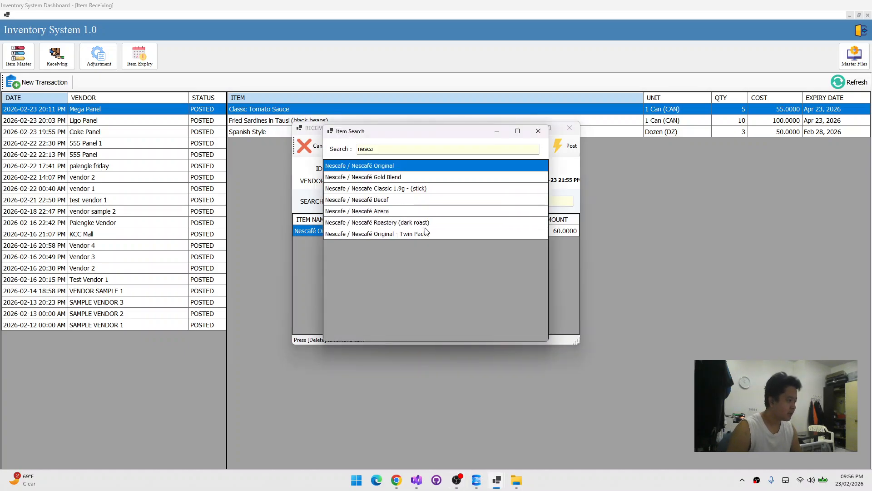
double_click(416, 189)
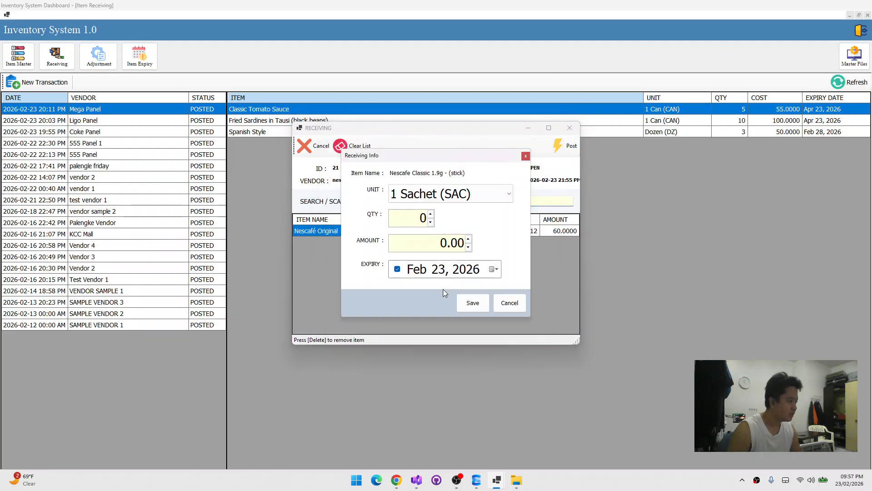
Set the Nescafe Classic 1.9g - (stick) receiving unit to Dozen (DZ) of 12, the quantity to 3 and the amount to 70
left_click(436, 193)
left_click(421, 224)
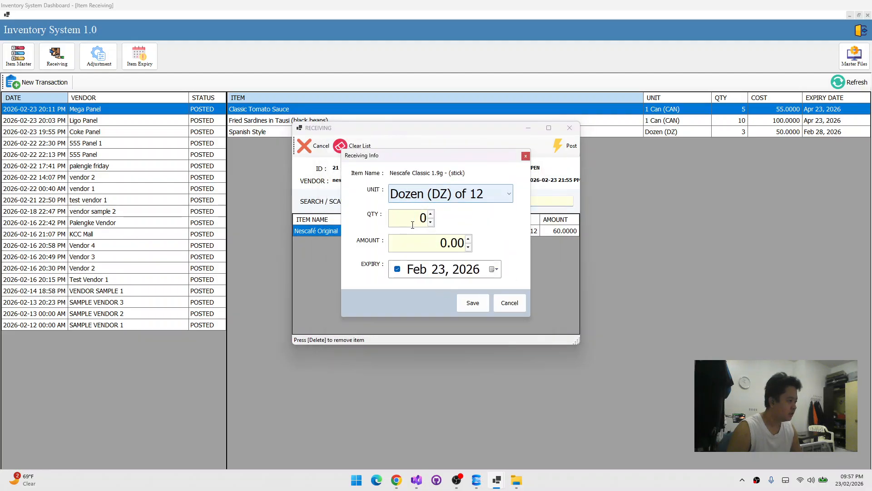
key("Tab")
type("3")
key("Tab")
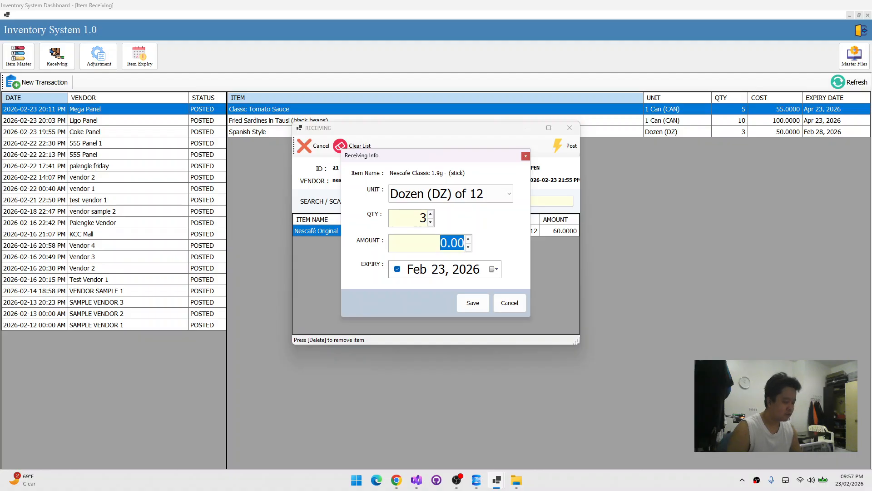
type("70")
key("Tab")
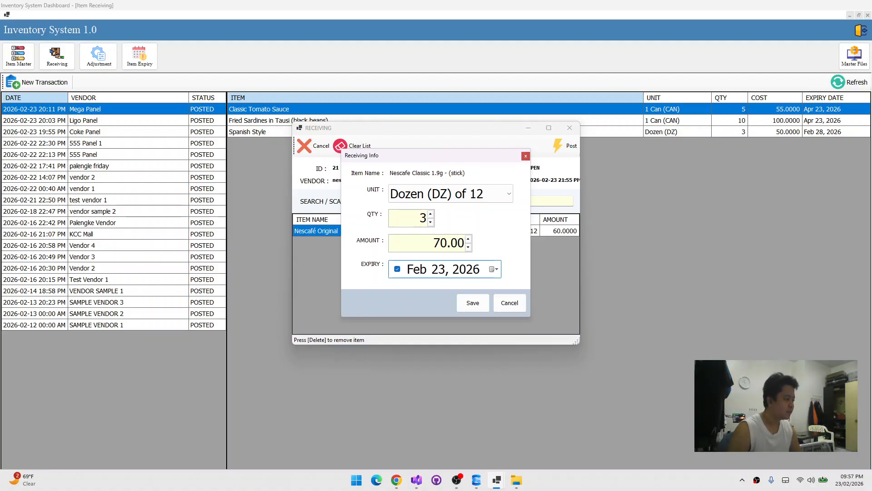
Set the Nescafe Classic 1.9g - (stick) expiry date to Apr 23, 2026 and save the item to the receiving list
left_click(423, 270)
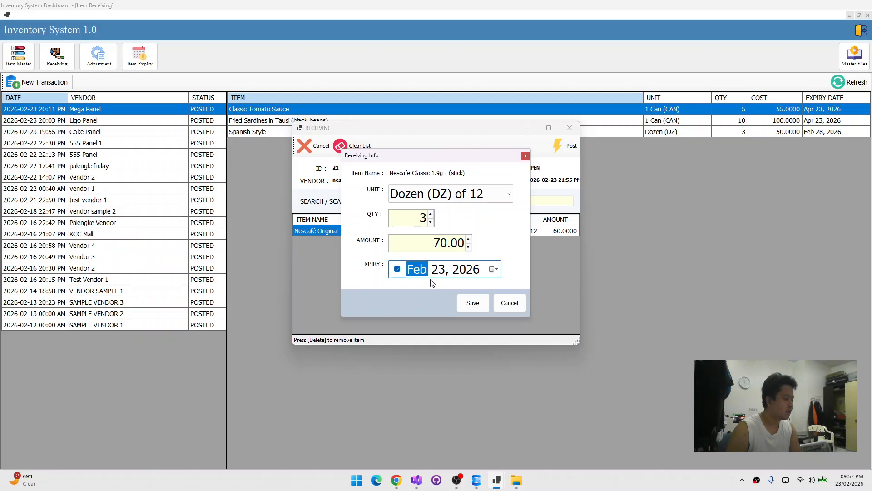
key("Up")
key("Up")
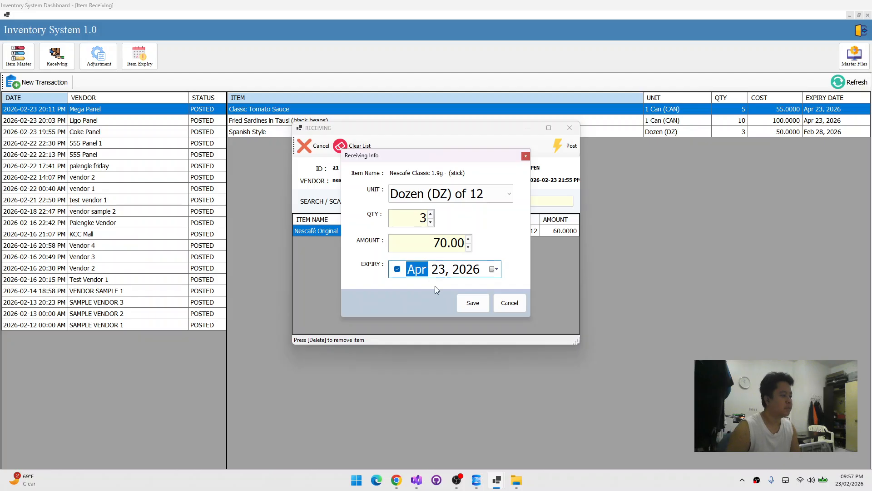
left_click(475, 302)
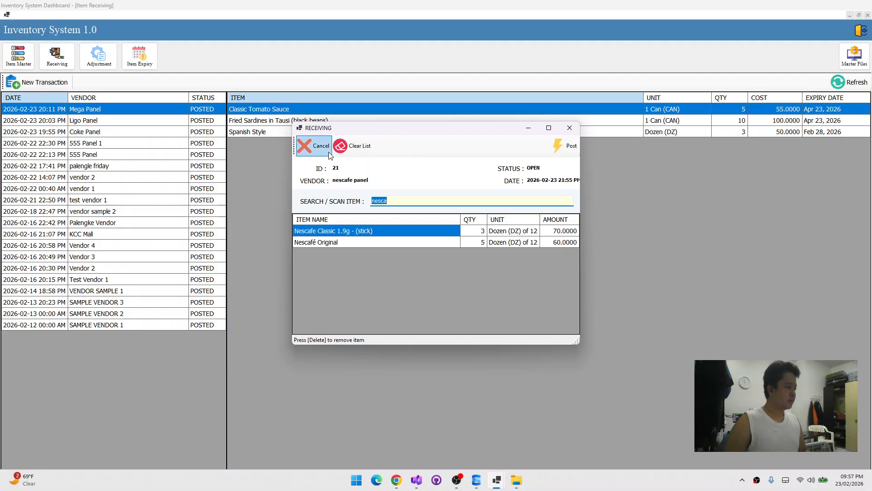
Post the nescafe panel receiving transaction with both Nescafe items and close the receiving window
left_click(566, 146)
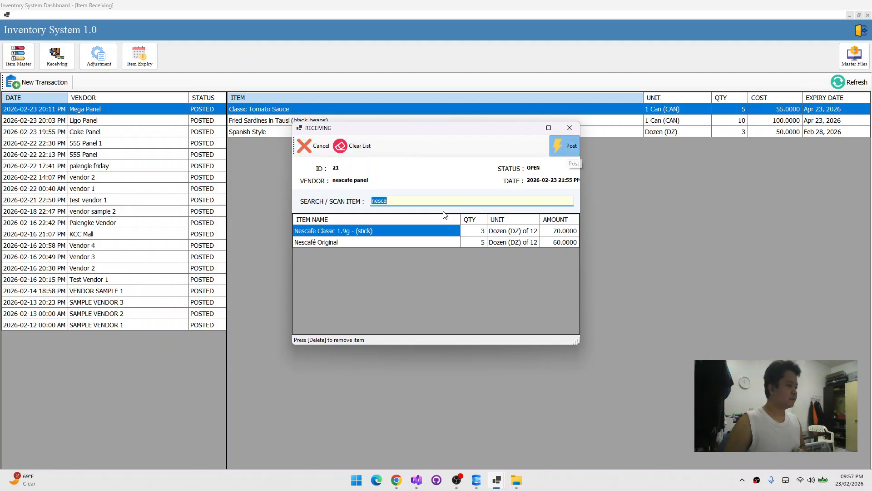
key("Return")
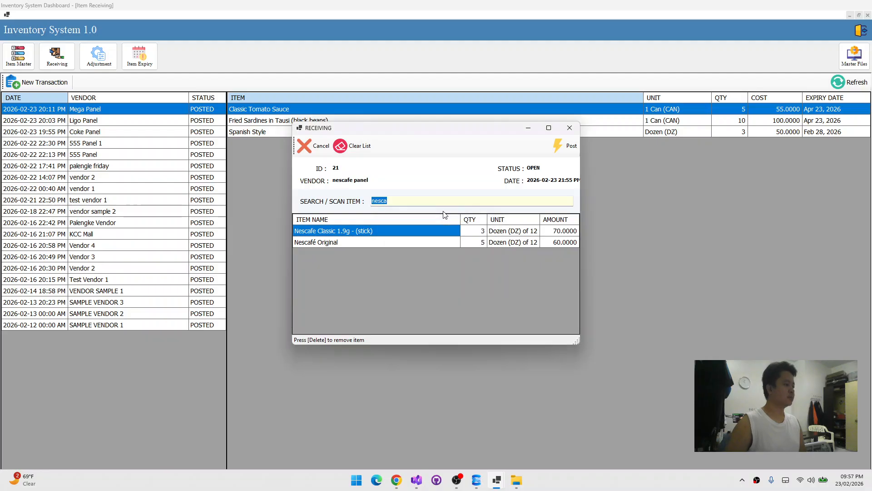
left_click(382, 244)
left_click(383, 231)
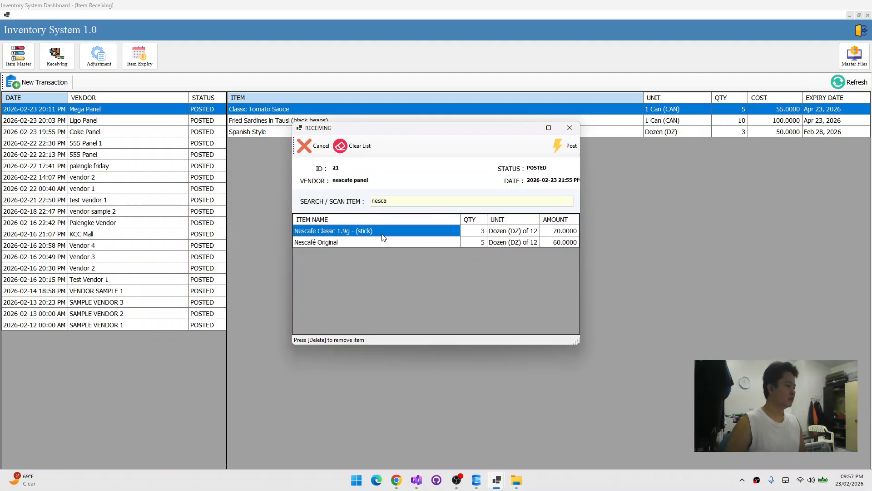
left_click(570, 127)
Open the item master and review the Nescafe Classic 1.9g - (stick) details and receiving history
left_click(18, 55)
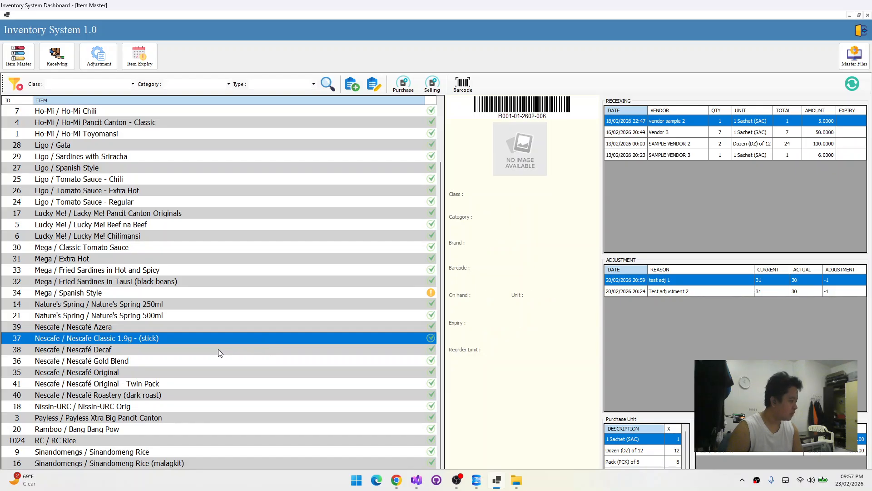
left_click(218, 349)
left_click(224, 337)
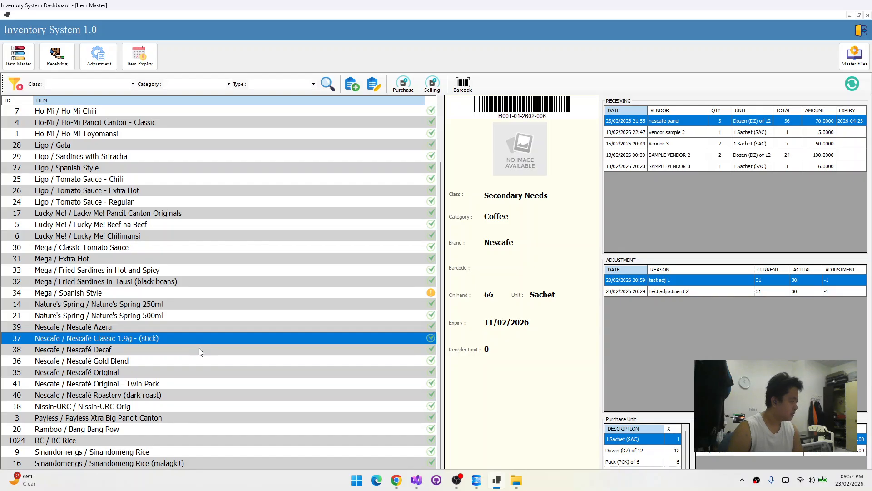
left_click(209, 341)
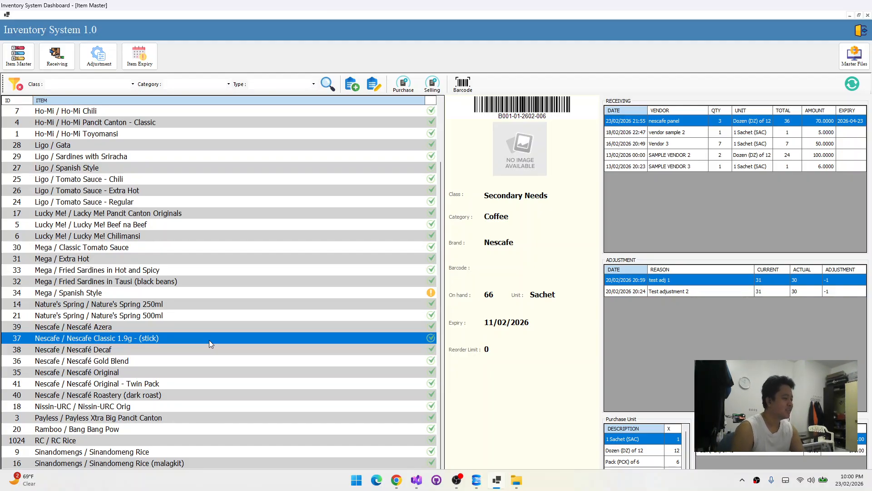
left_click(145, 351)
left_click(166, 338)
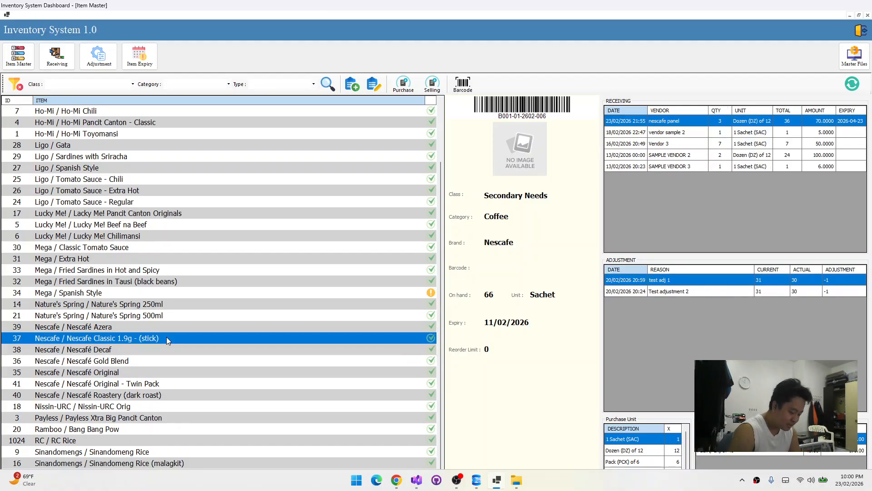
left_click(171, 349)
left_click(176, 337)
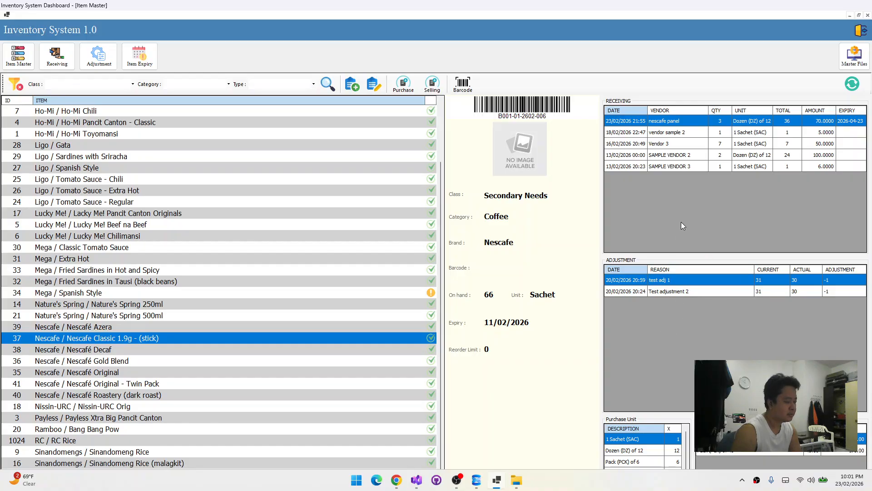
Examine the adjustment history entries of Nescafe Classic 1.9g - (stick)
left_click(676, 289)
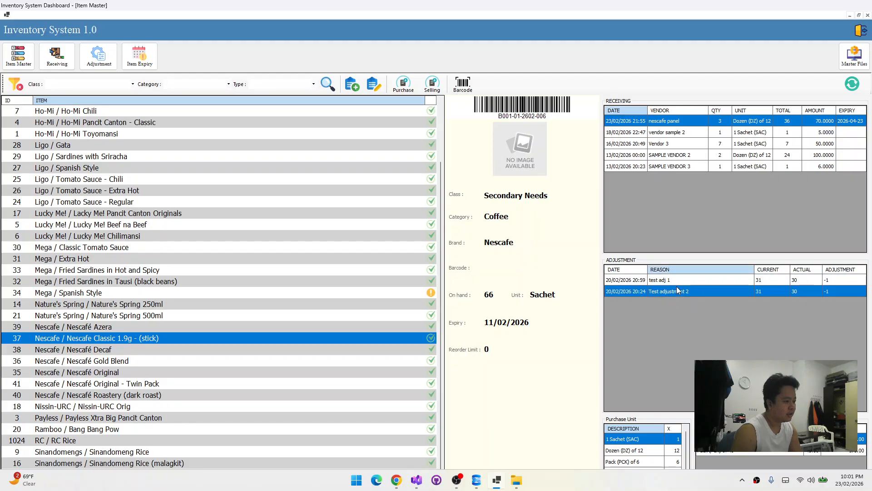
left_click(678, 282)
left_click(682, 291)
left_click(684, 282)
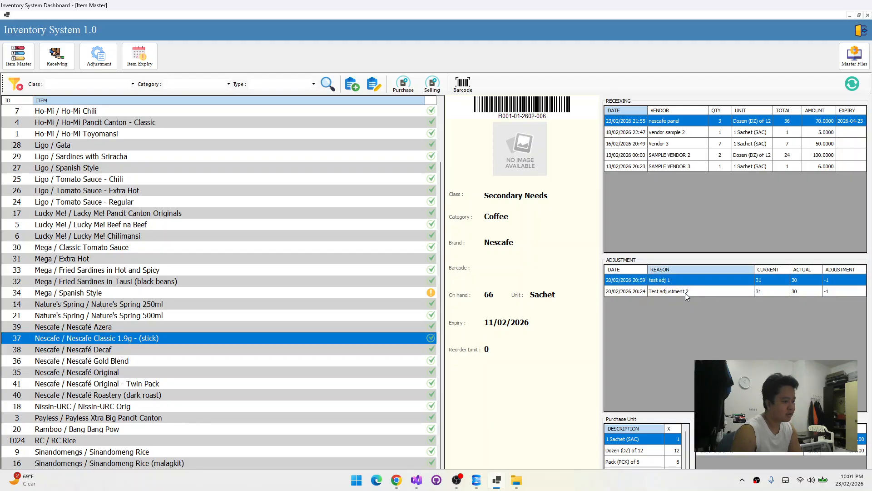
left_click(685, 292)
left_click(686, 283)
left_click(686, 290)
left_click(686, 283)
left_click(685, 292)
left_click(688, 283)
left_click(688, 292)
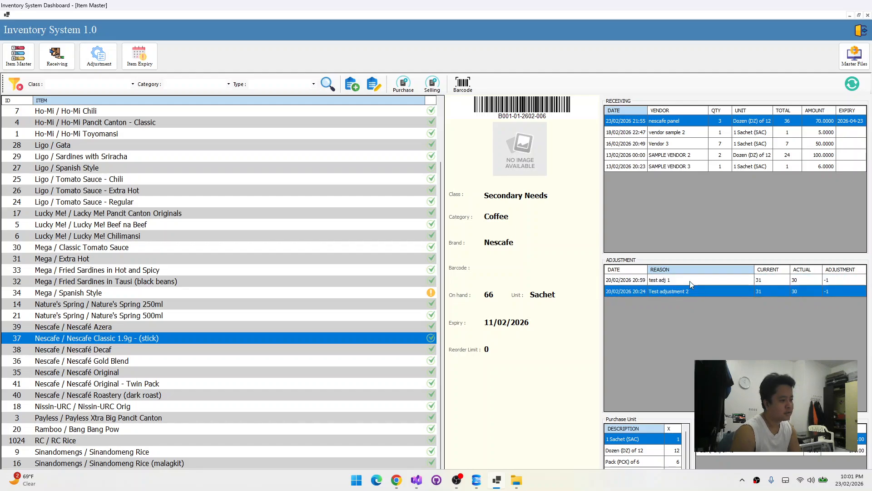
left_click(690, 281)
left_click(691, 294)
left_click(691, 285)
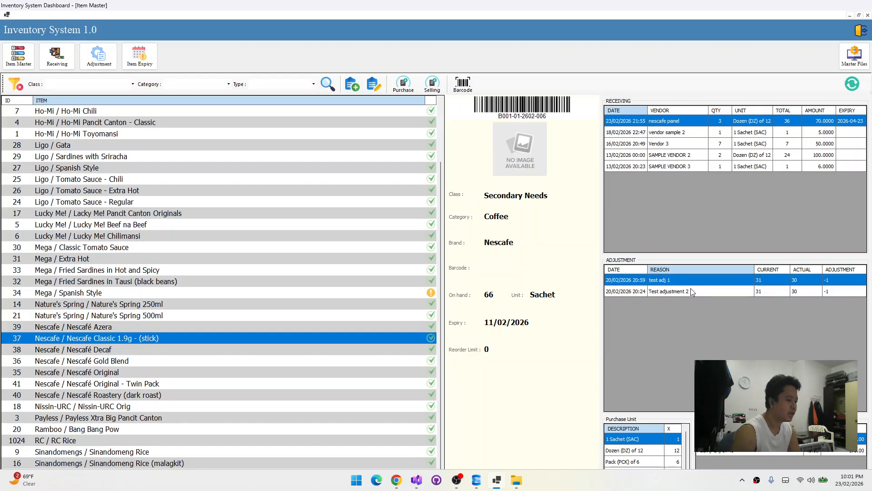
left_click(691, 292)
left_click(691, 284)
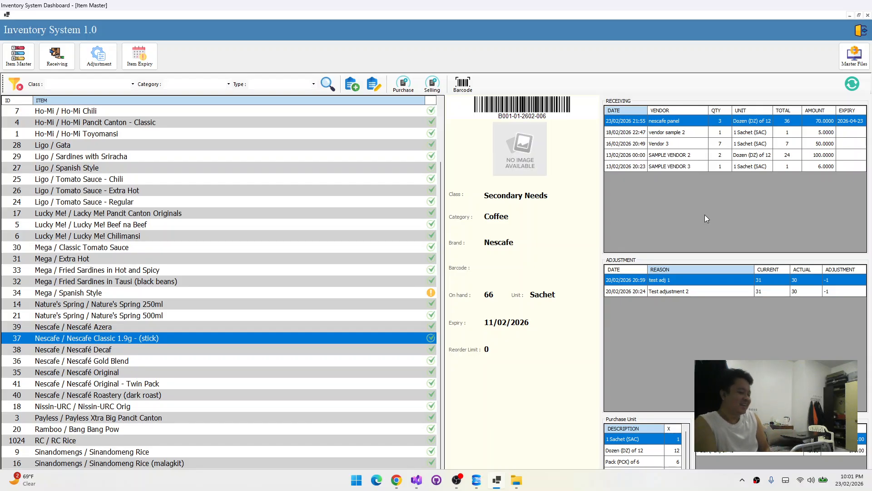
Edit Nescafe Classic 1.9g - (stick) to notify 30 days before expiry and save the item
left_click(374, 90)
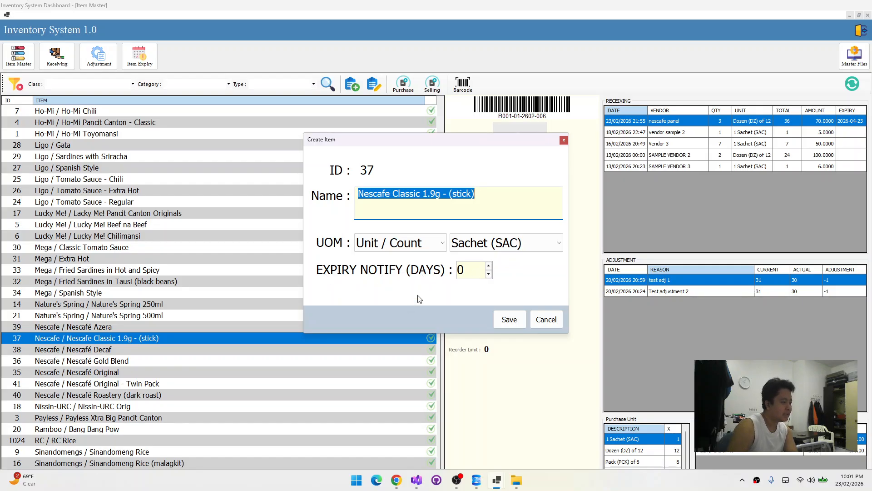
left_click(466, 271)
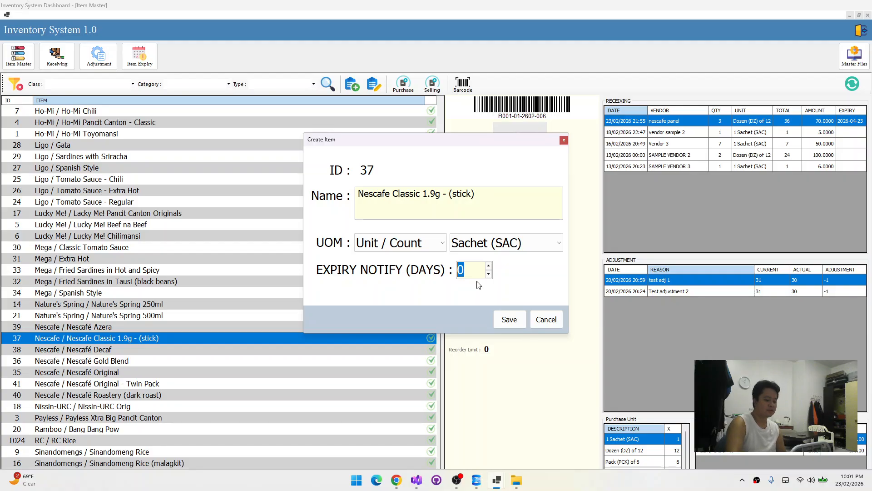
type("30")
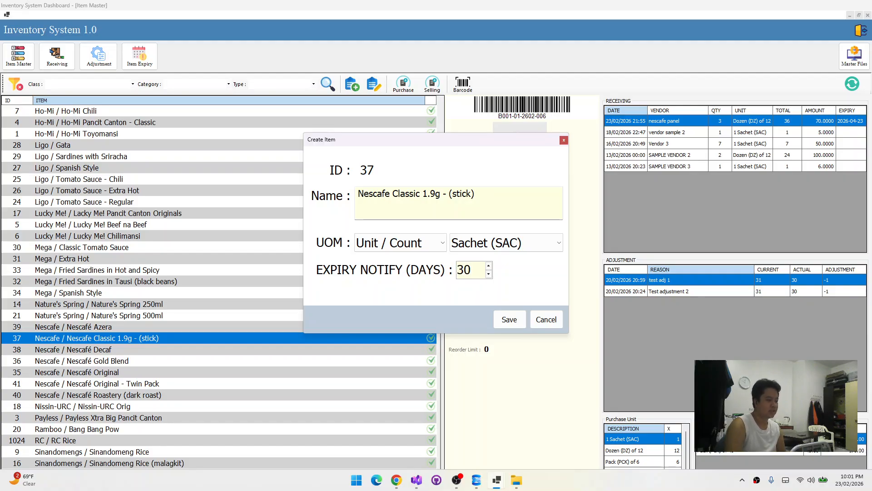
left_click(515, 320)
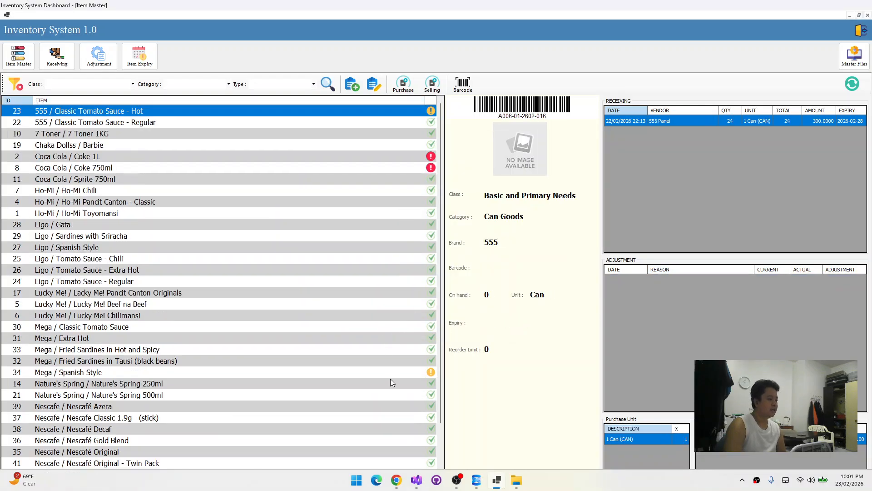
Compare the expiry status markers and receiving expiry dates of Mega / Spanish Style and Coca Cola / Coke 750ml
left_click(281, 360)
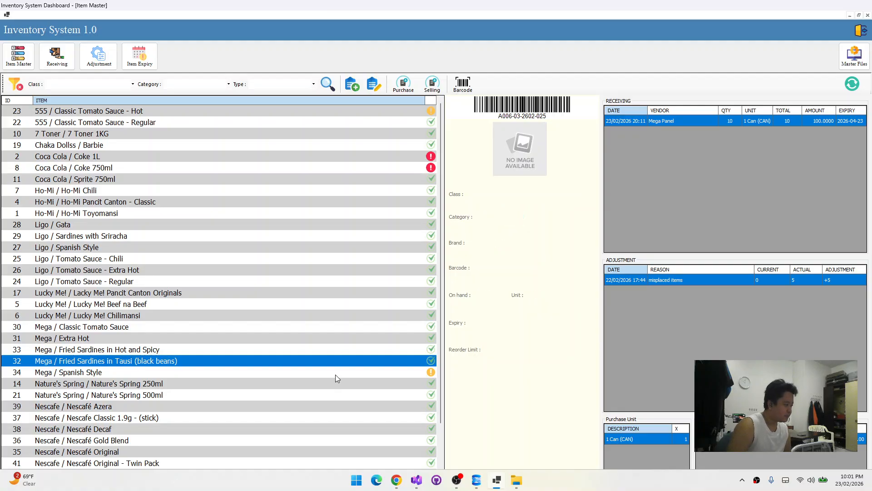
left_click(337, 378)
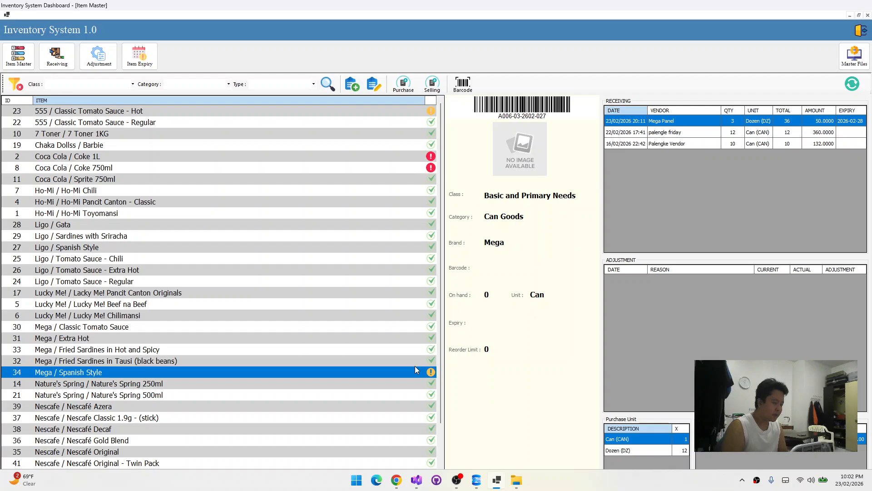
left_click(431, 169)
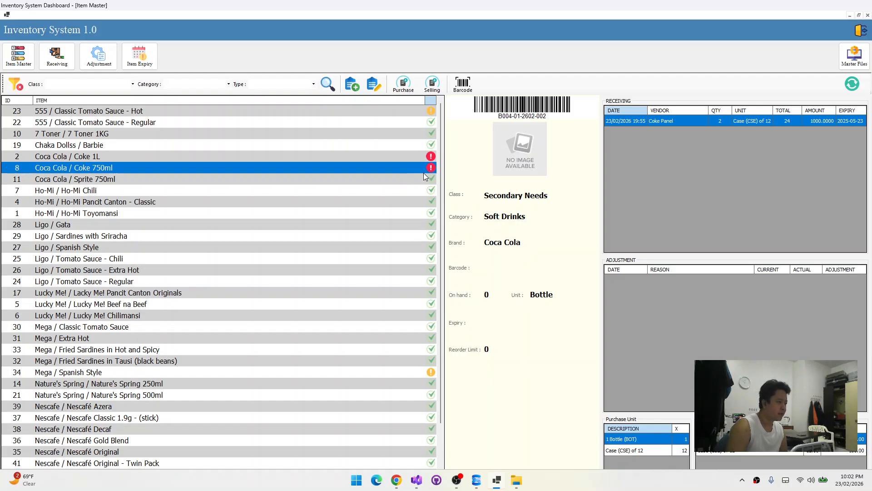
left_click(386, 373)
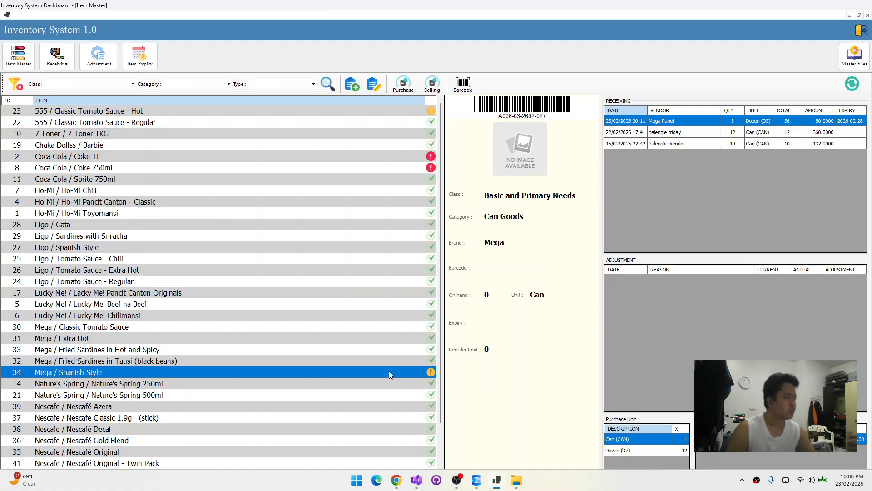
Open the item expiry list and preview the expiration acknowledgement for Mega / Spanish Style, declining it
left_click(144, 62)
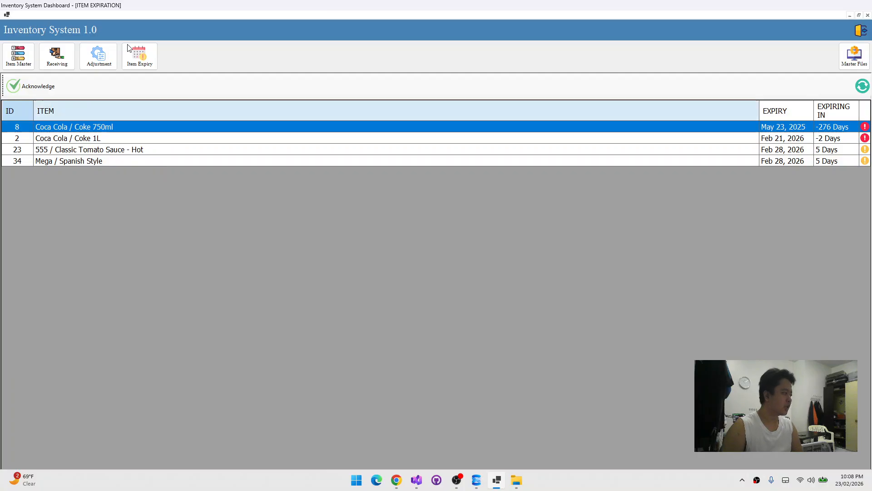
left_click(133, 162)
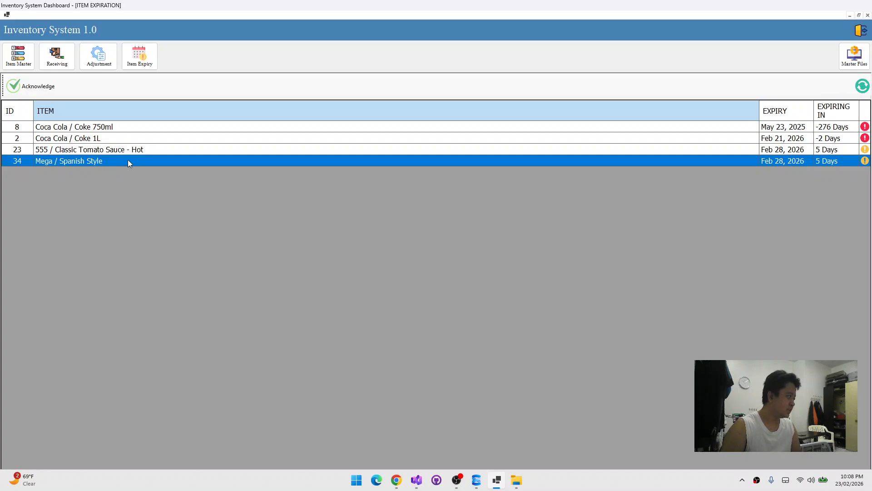
left_click(48, 92)
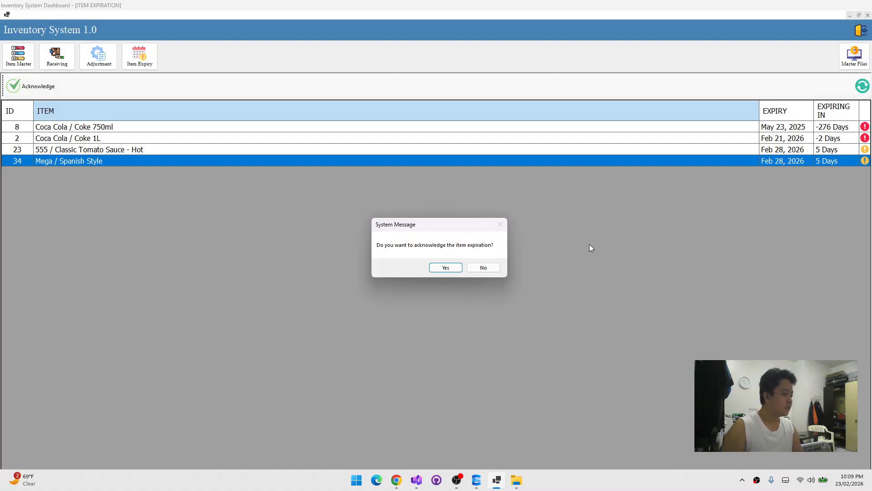
left_click(484, 268)
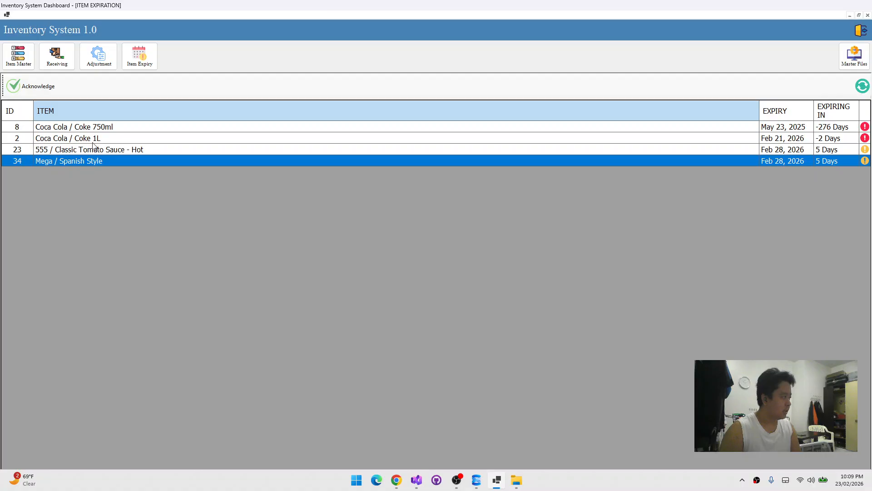
Examine the expiry dates and the days until expiry of the items in the expiration list
left_click(791, 163)
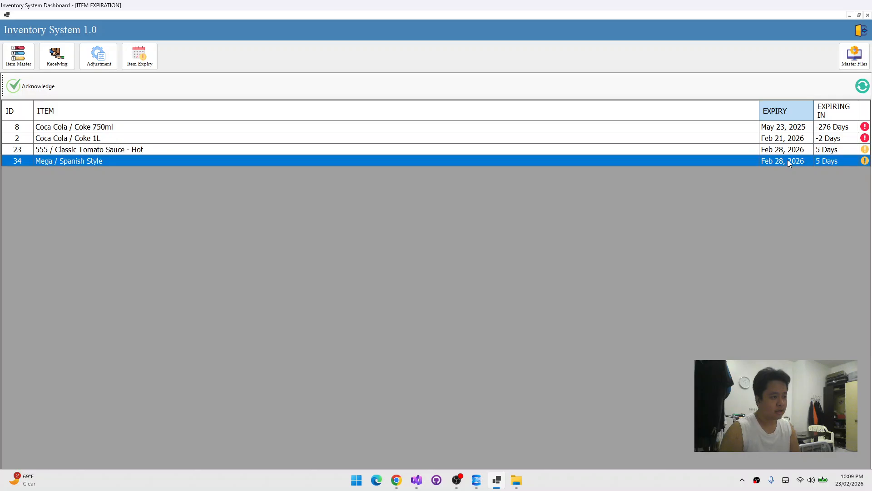
left_click(778, 130)
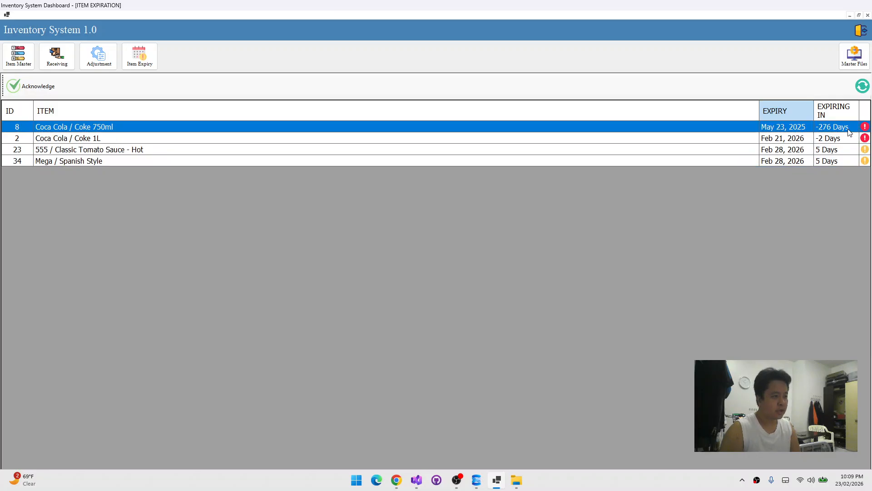
left_click(840, 138)
left_click(835, 129)
left_click(835, 141)
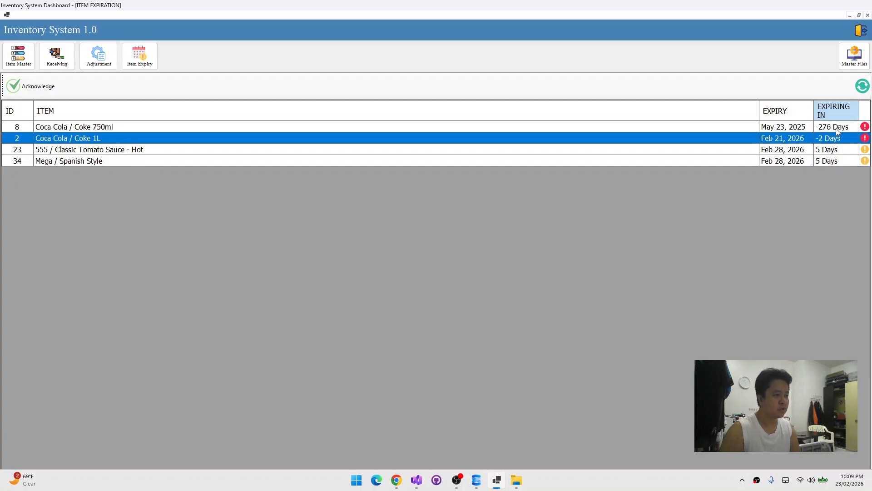
left_click(835, 130)
left_click(835, 138)
left_click(835, 151)
left_click(837, 141)
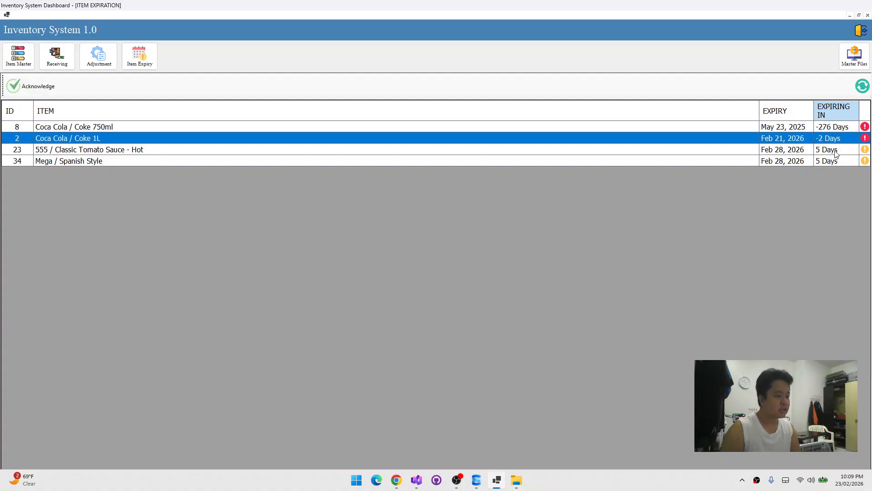
Compare the days until expiry of the Coca Cola items with those of 555 / Classic Tomato Sauce - Hot and Mega / Spanish Style
left_click(832, 153)
left_click(829, 160)
left_click(828, 153)
left_click(828, 161)
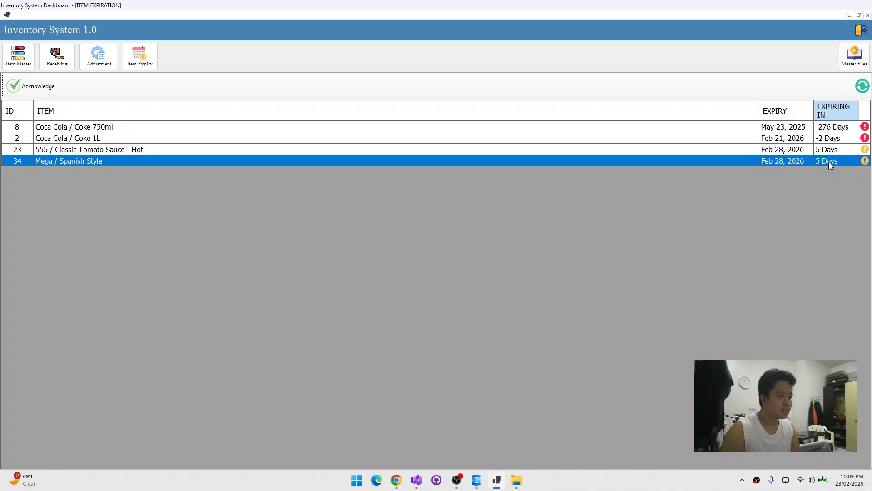
left_click(828, 152)
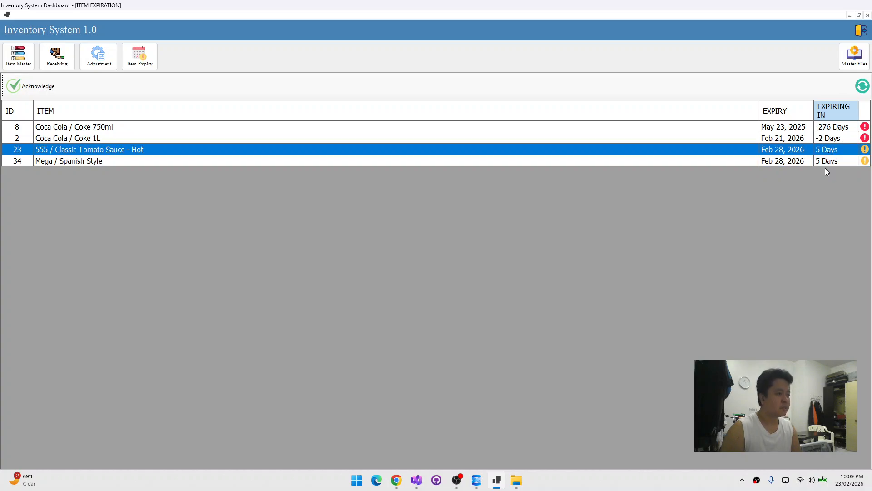
left_click(779, 130)
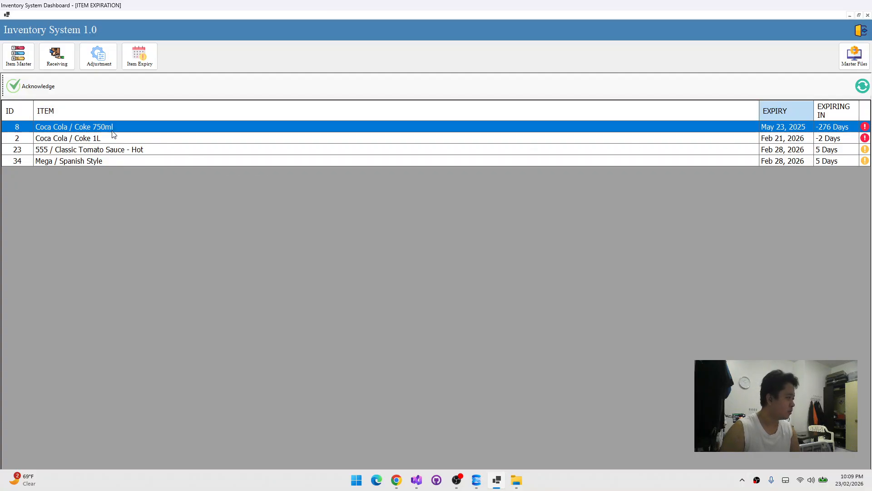
left_click(817, 143)
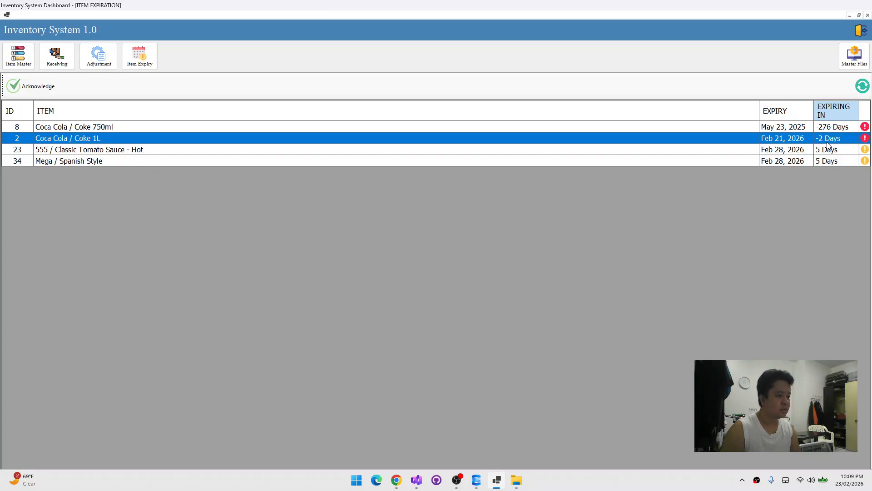
left_click(795, 150)
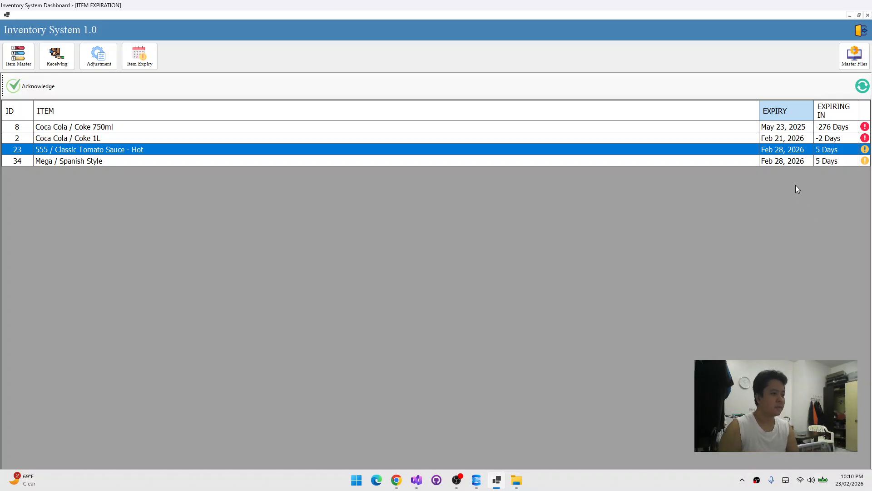
left_click(824, 163)
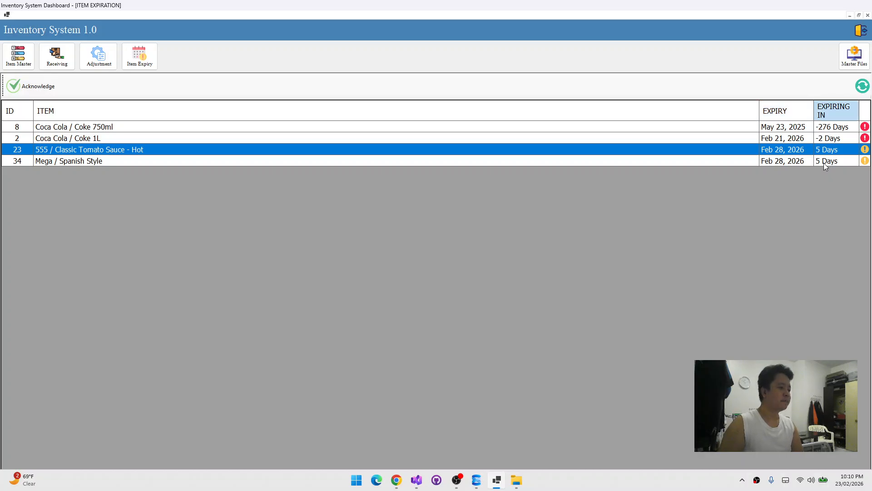
left_click(828, 150)
left_click(823, 162)
left_click(831, 149)
left_click(832, 162)
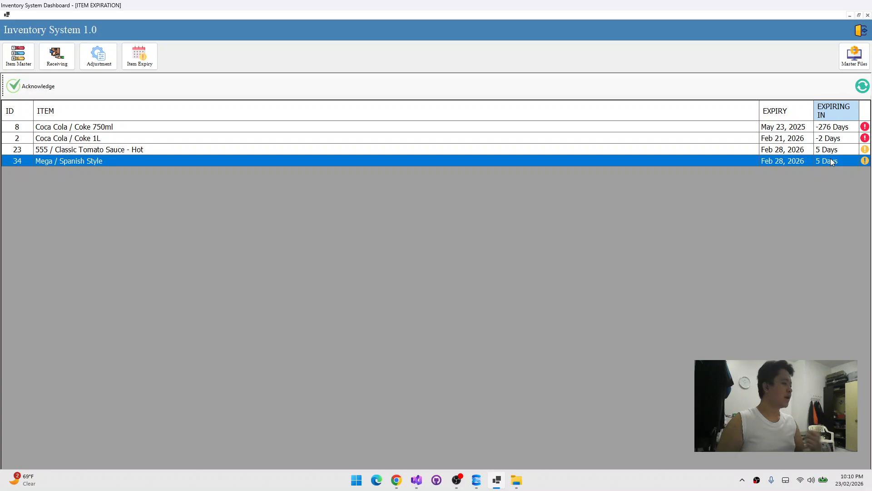
left_click(672, 152)
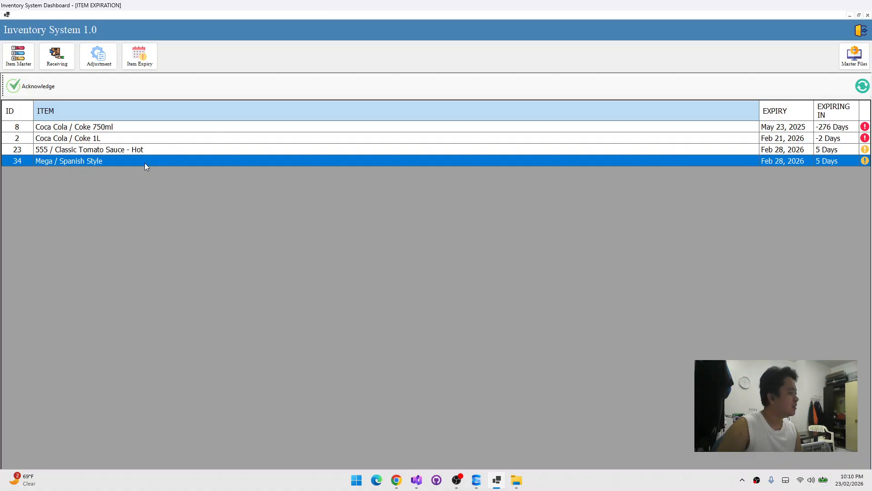
left_click(194, 152)
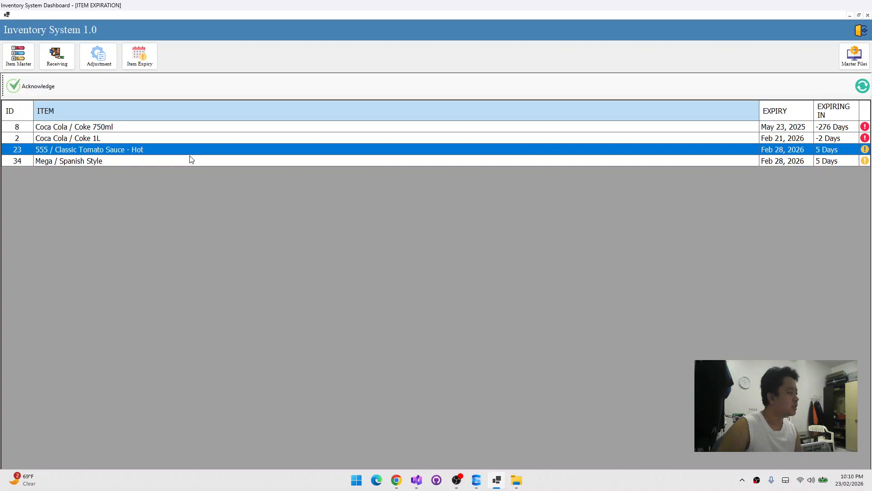
left_click(187, 157)
left_click(187, 151)
left_click(185, 159)
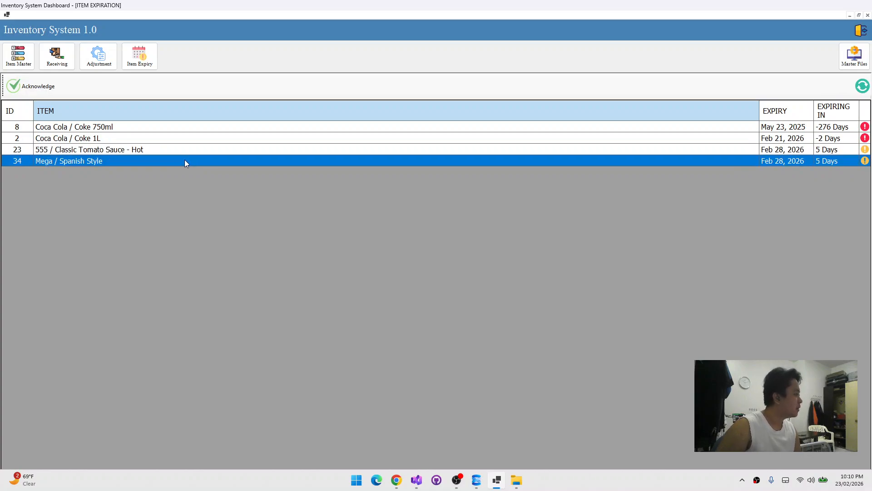
left_click(156, 152)
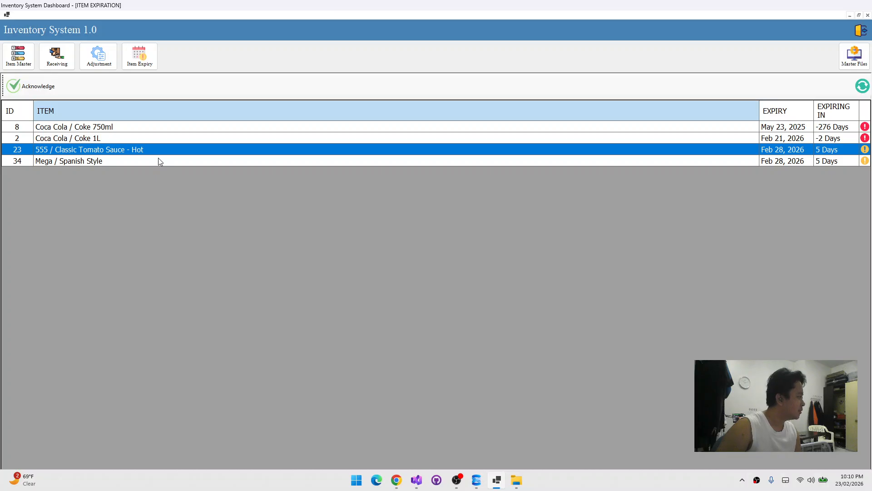
left_click(163, 161)
left_click(176, 152)
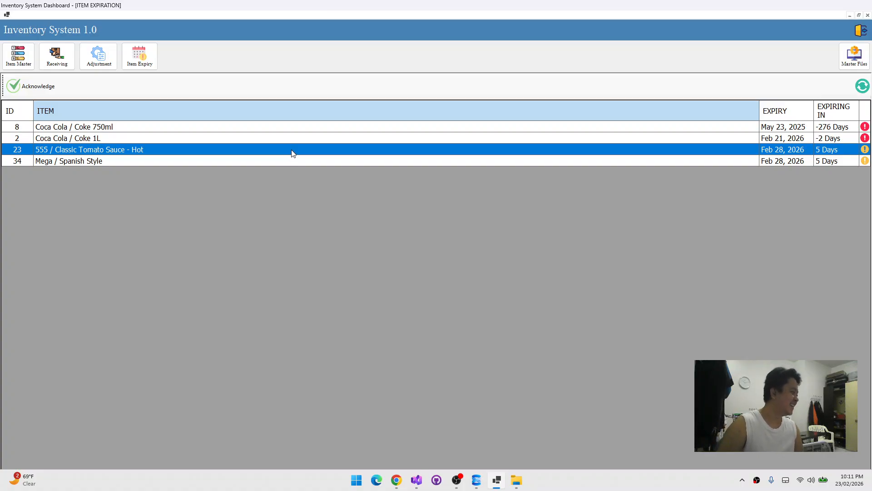
left_click(311, 163)
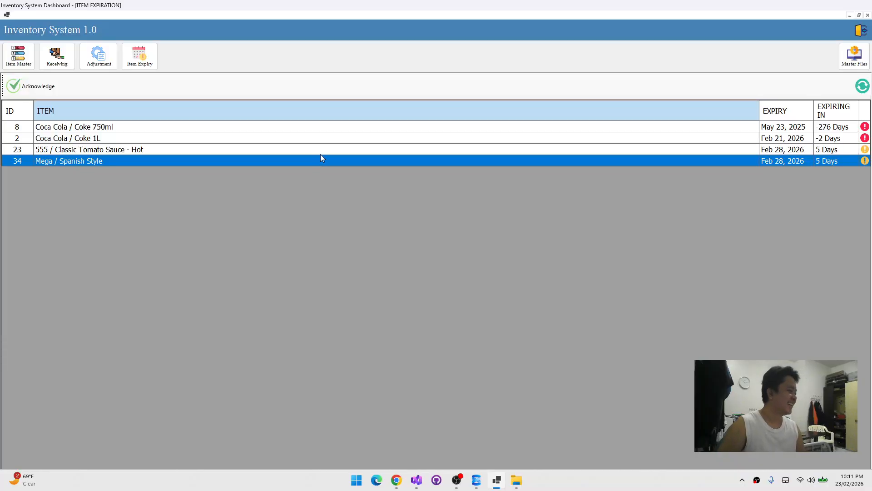
left_click(321, 155)
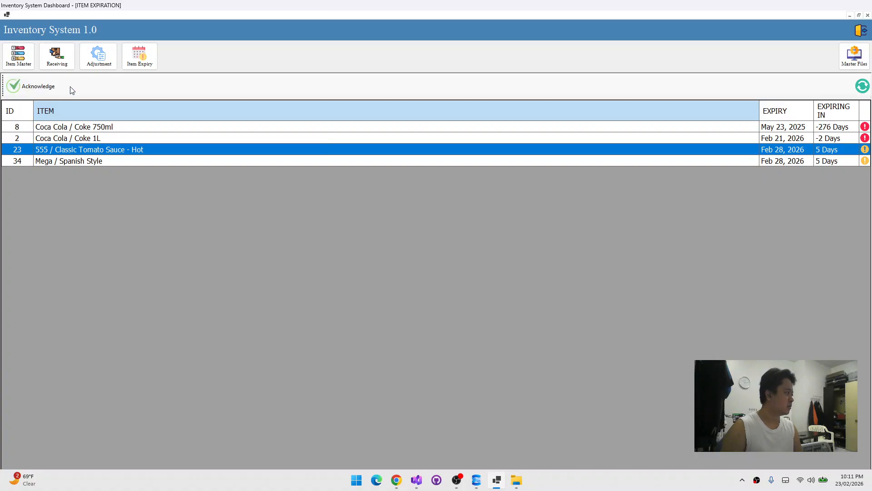
Open the item master and review the expiry status and receiving history of Mega / Spanish Style and Nescafe Classic 1.9g - (stick)
left_click(24, 63)
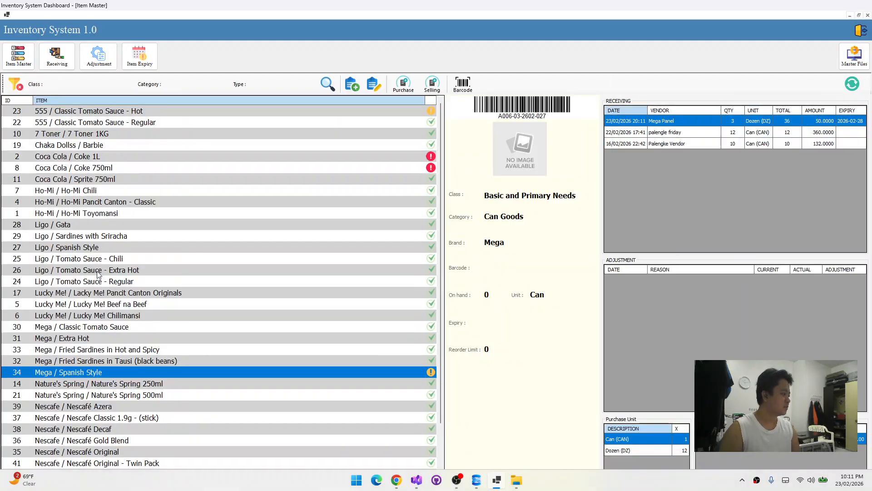
left_click(106, 384)
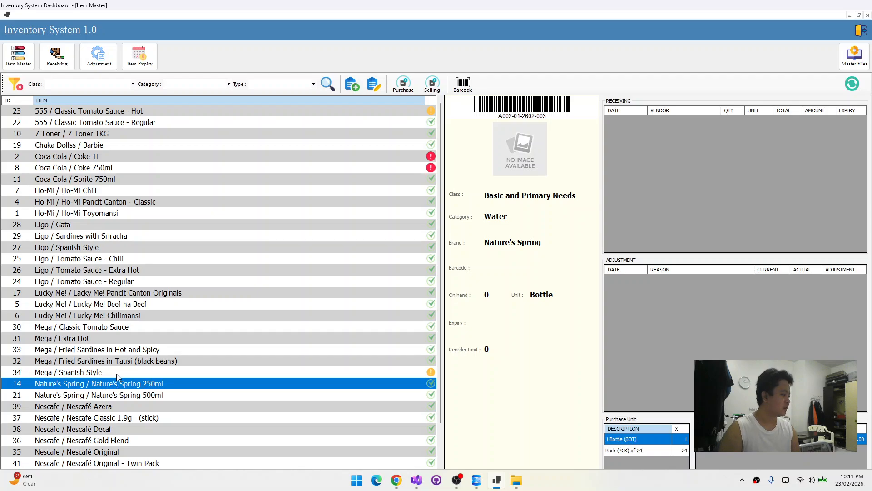
left_click(117, 373)
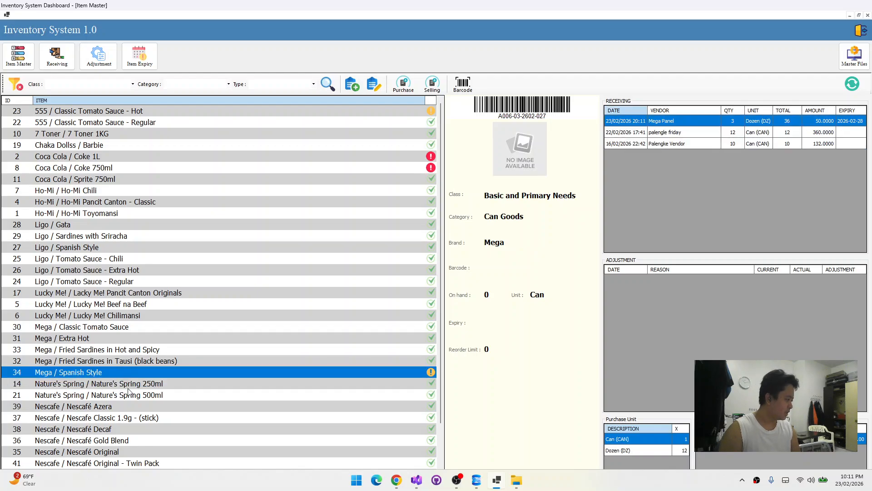
left_click(129, 389)
scroll(129, 391, "down", 1)
left_click(128, 373)
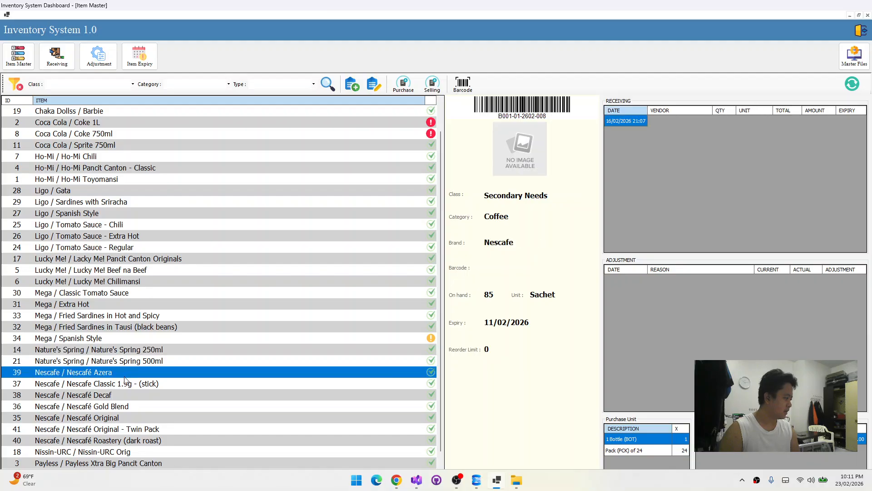
left_click(124, 385)
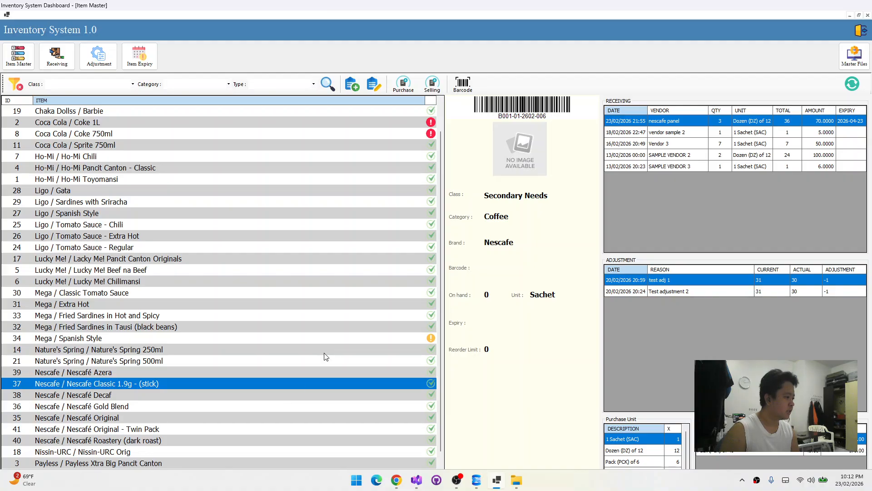
left_click(242, 380)
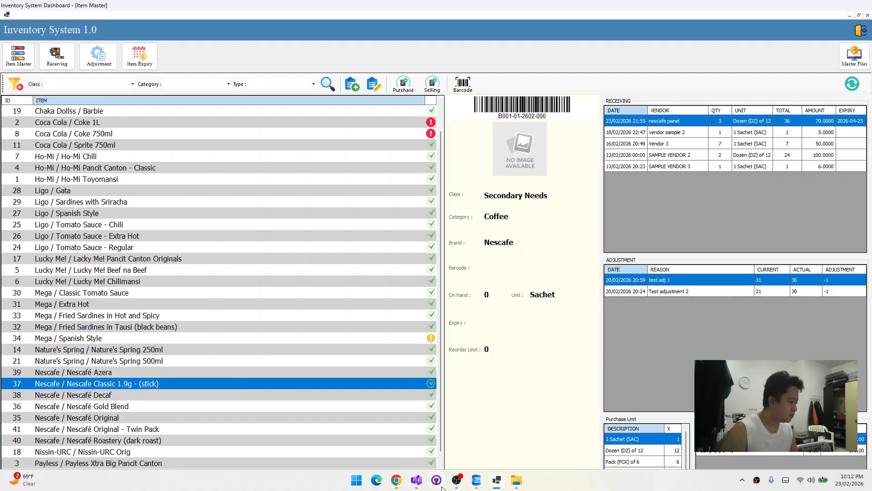
Refresh the item master and compare the stock, expiry and receiving details of Nescafé Azera and Nescafe Classic 1.9g - (stick)
left_click(476, 480)
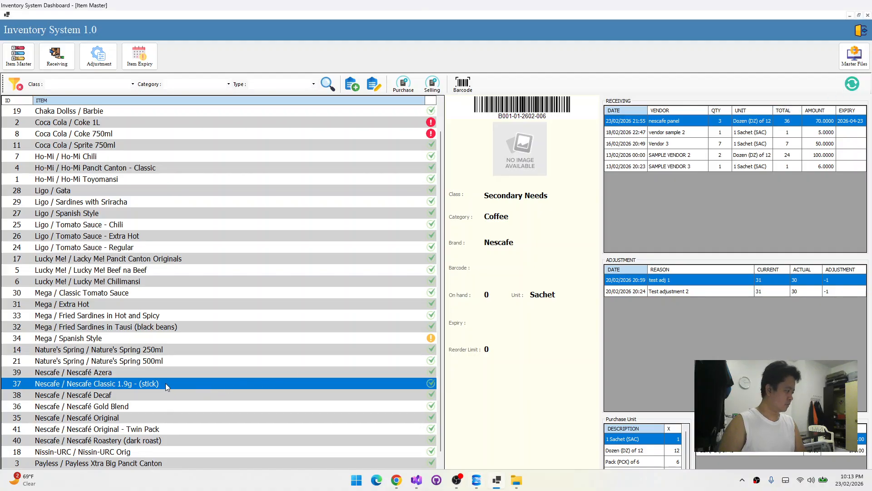
left_click(852, 85)
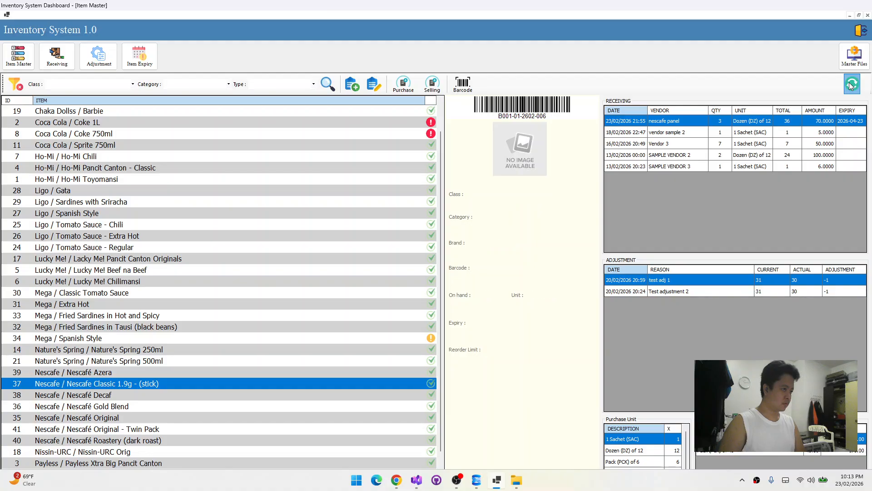
left_click(156, 409)
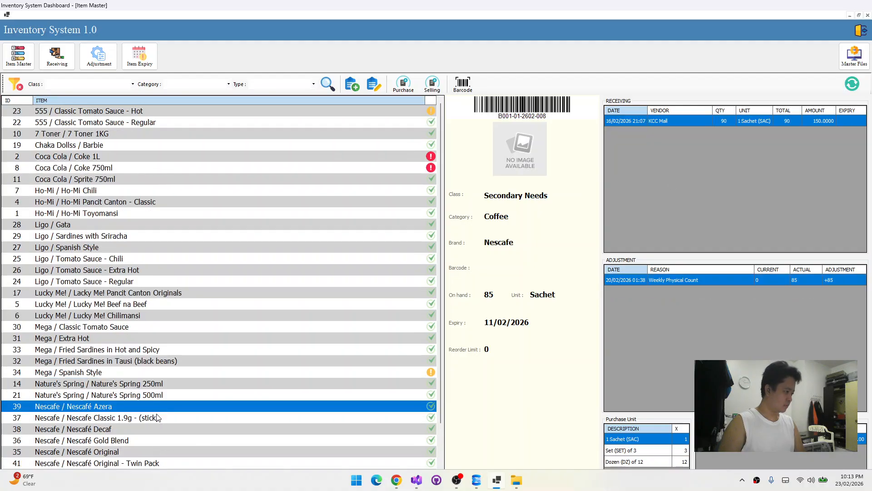
left_click(156, 419)
left_click(181, 406)
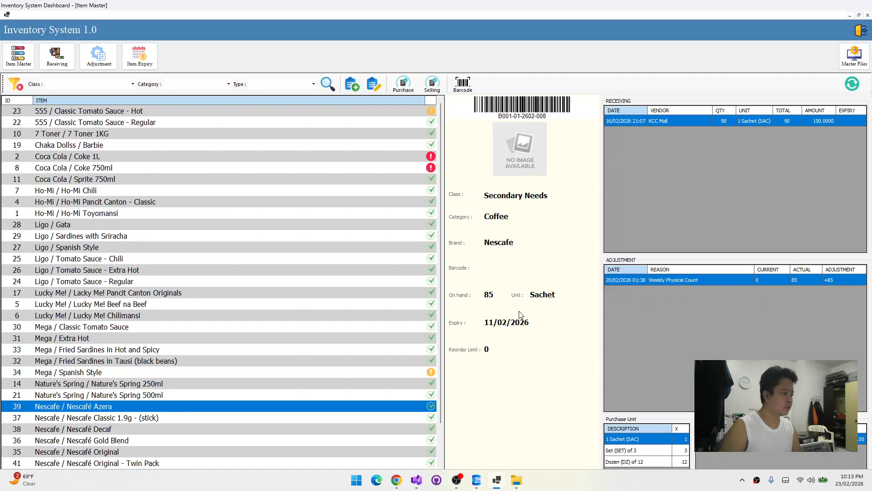
left_click(150, 399)
scroll(153, 404, "down", 1)
left_click(115, 384)
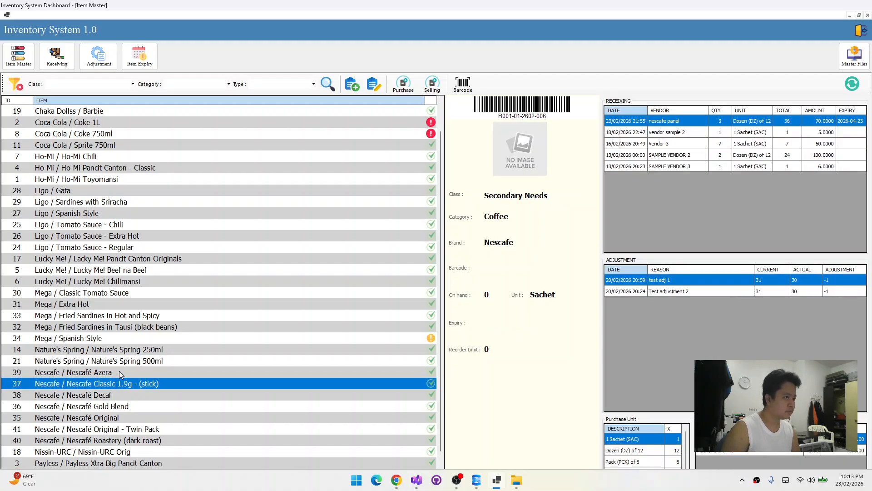
left_click(120, 373)
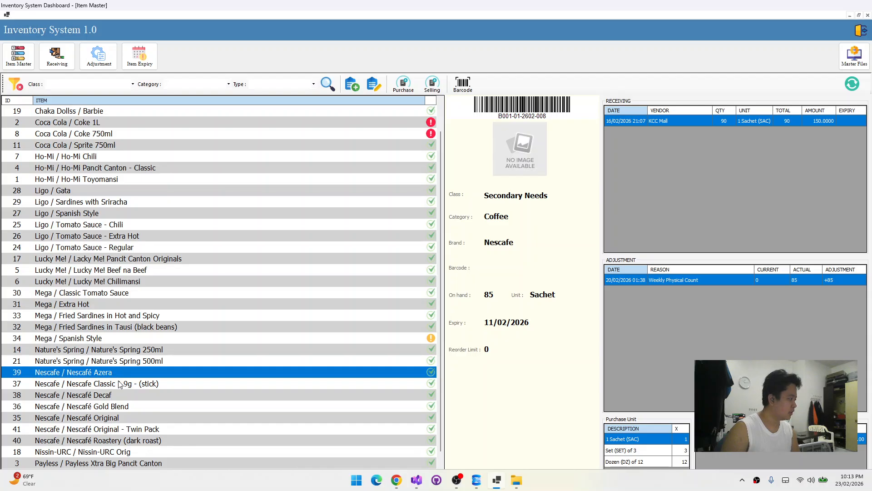
left_click(119, 383)
key("Down")
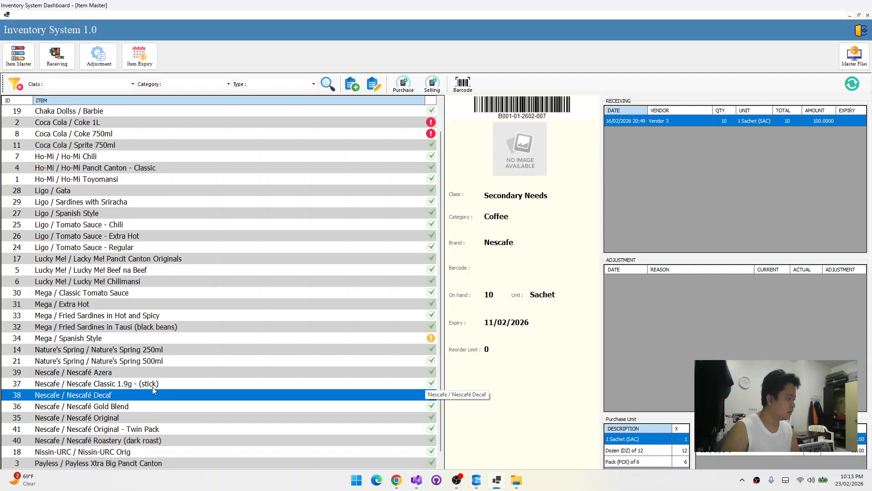
key("Up")
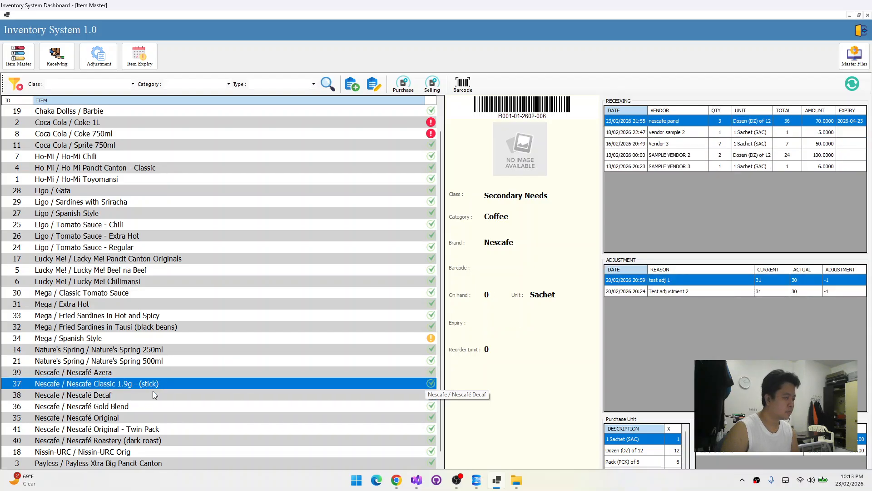
Check the expiry and receiving details of the other Nescafe items, from Nescafé Decaf to Nescafé Roastery (dark roast), returning to Nescafé Original
left_click(152, 391)
left_click(145, 408)
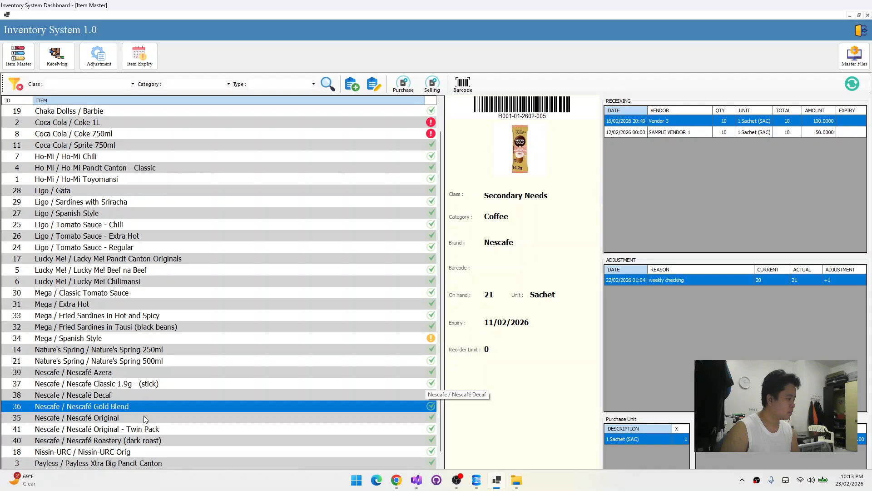
left_click(144, 416)
scroll(144, 416, "down", 1)
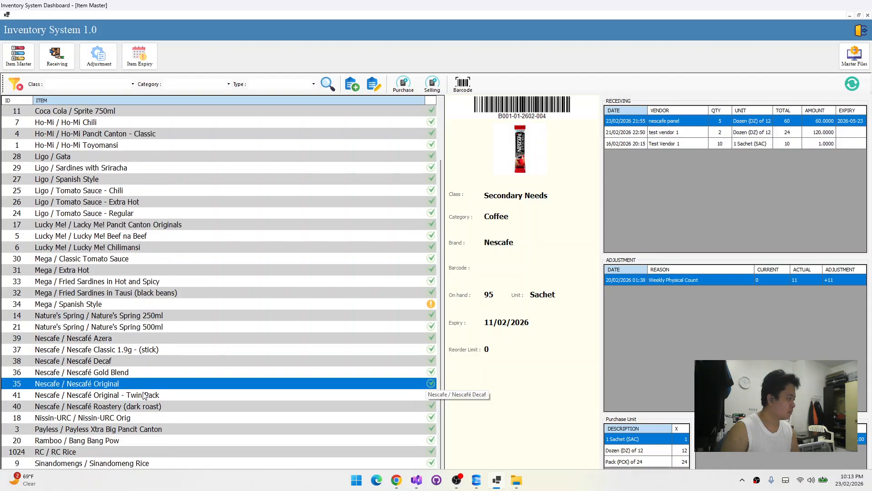
left_click(144, 395)
left_click(144, 406)
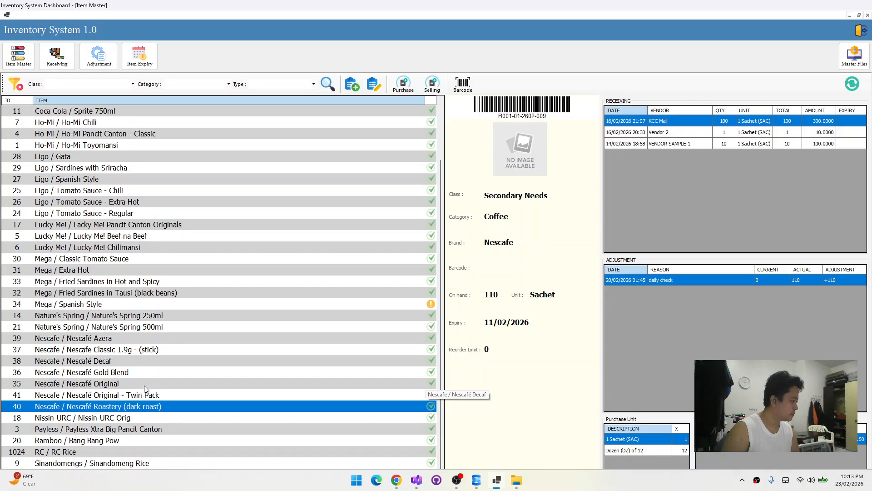
left_click(145, 386)
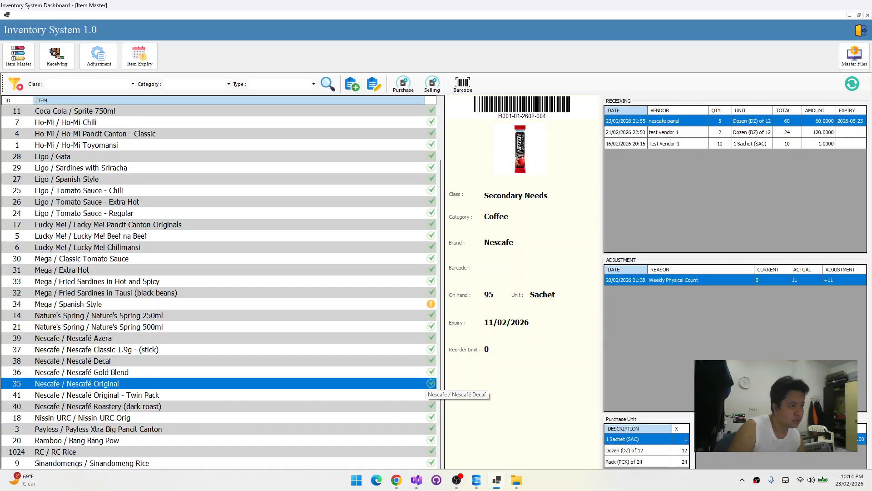
Set the expiry date of Nescafé Original's receiving from vendor nescafe panel to Mar 23, 2026 and save it
double_click(848, 124)
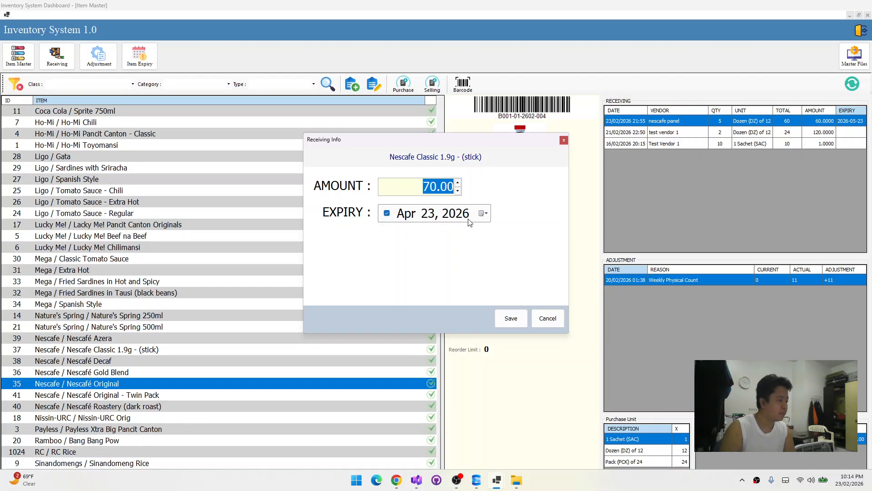
left_click(413, 220)
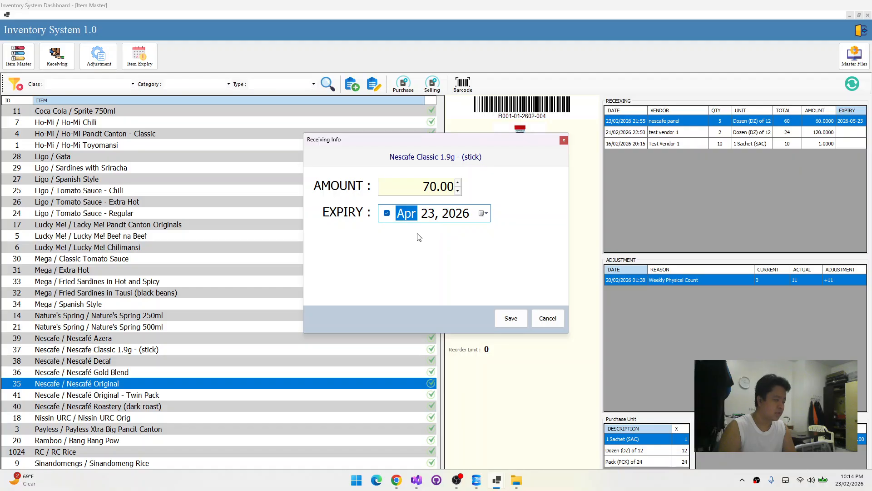
key("Down")
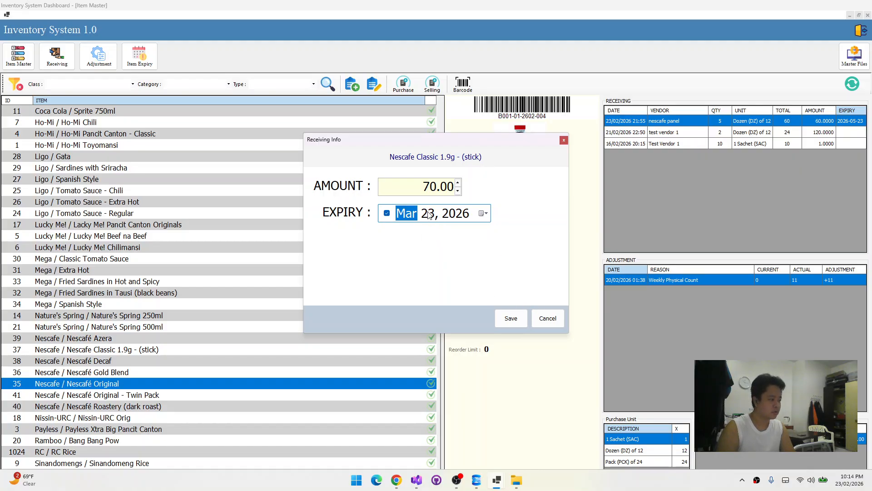
key("Right")
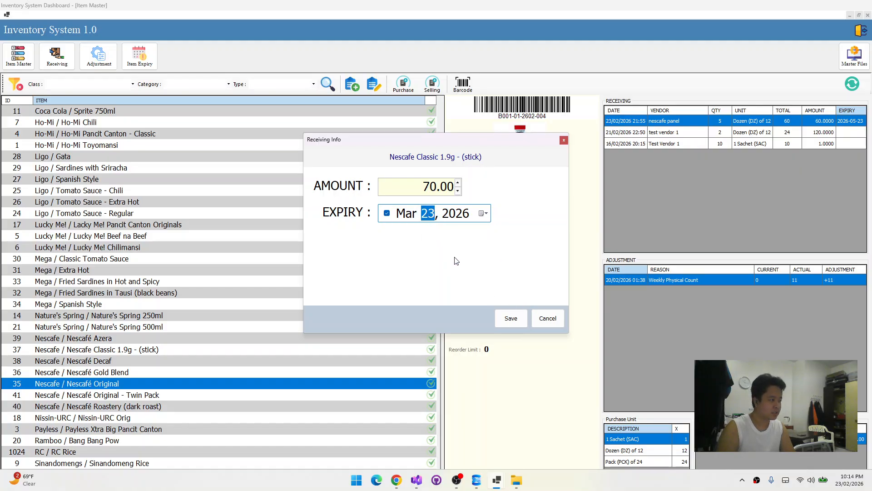
left_click(511, 320)
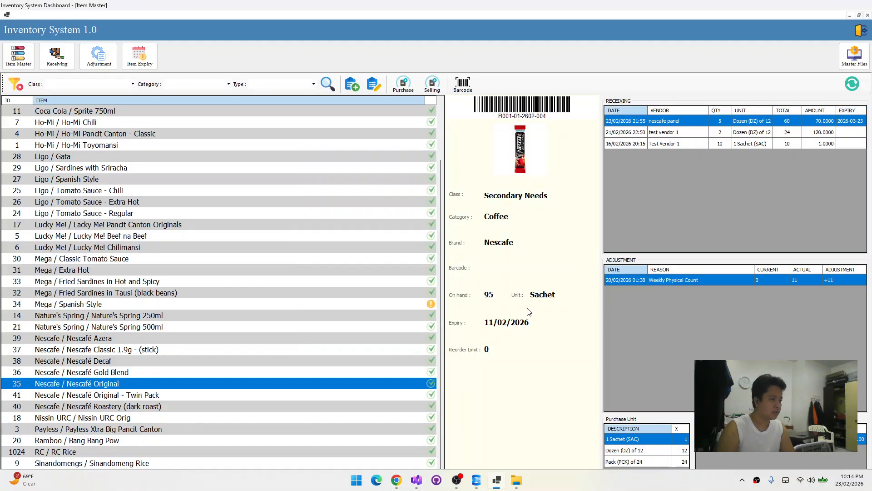
Set Nescafé Original's expiry notification to 30 days and save the item
left_click(374, 83)
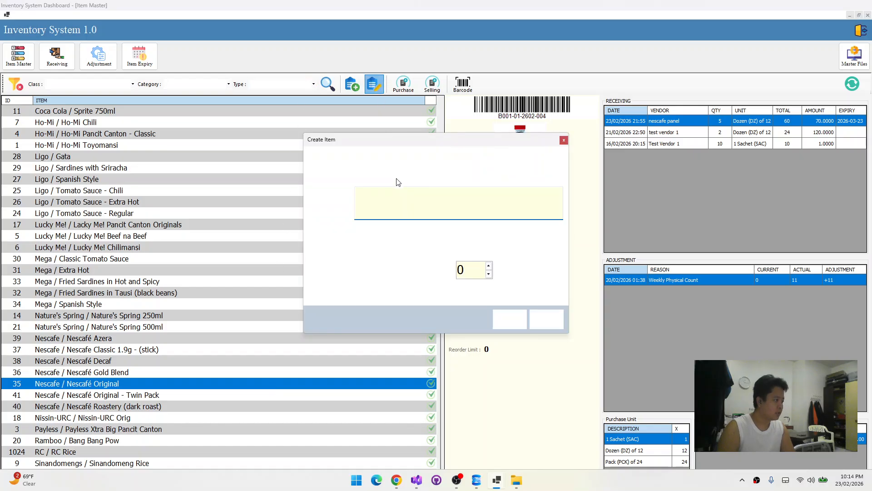
left_click(473, 268)
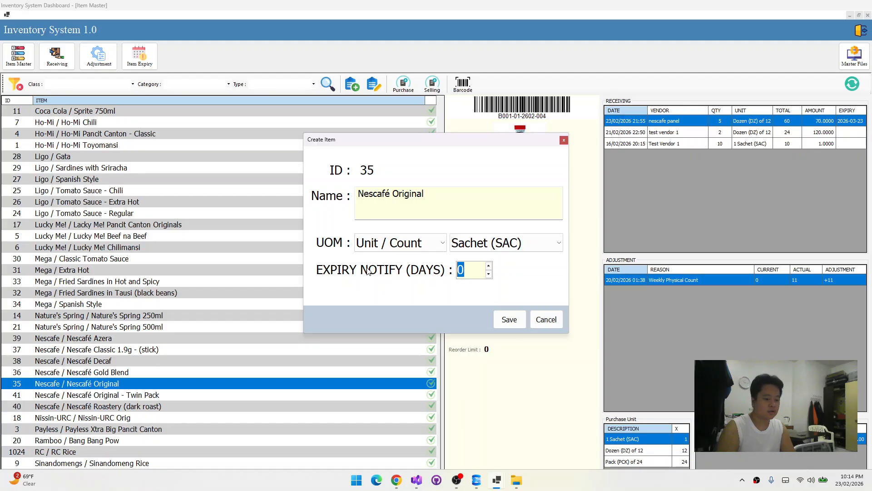
type("10")
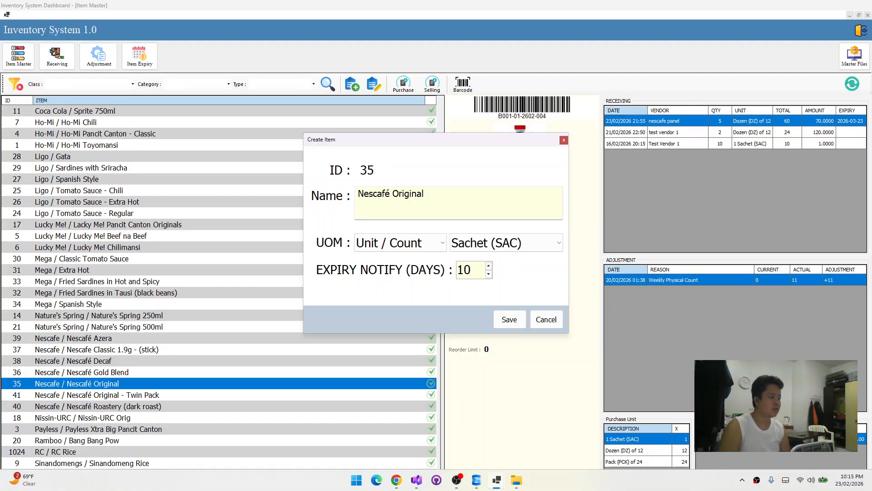
key("BackSpace")
key("BackSpace")
type("30")
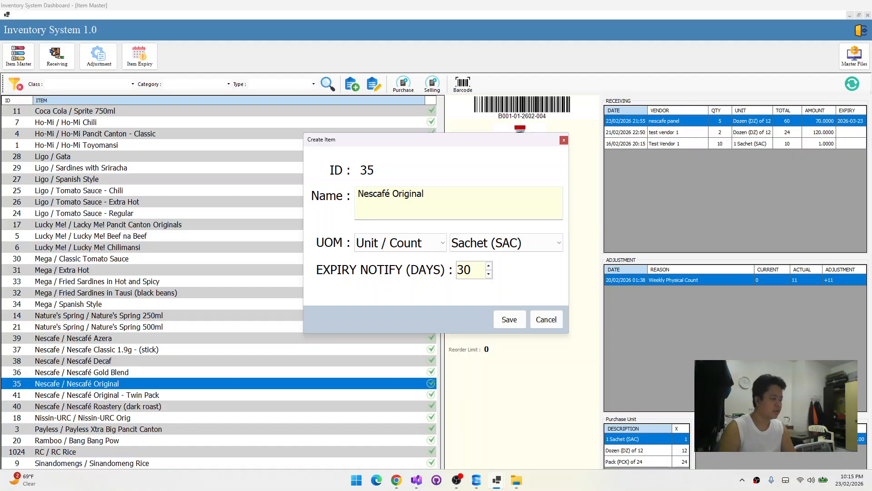
key("Tab")
left_click(518, 323)
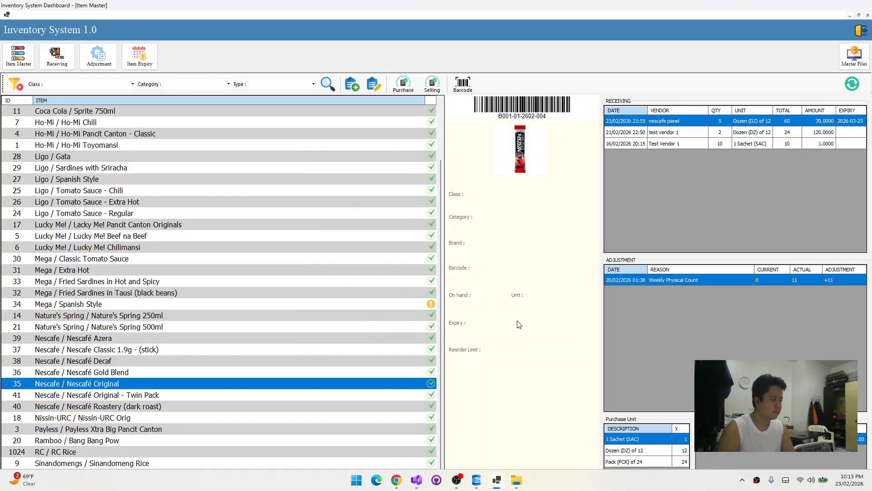
Check the expiry status and receiving details of Nescafé Original in the item list
left_click(356, 387)
scroll(358, 391, "down", 3)
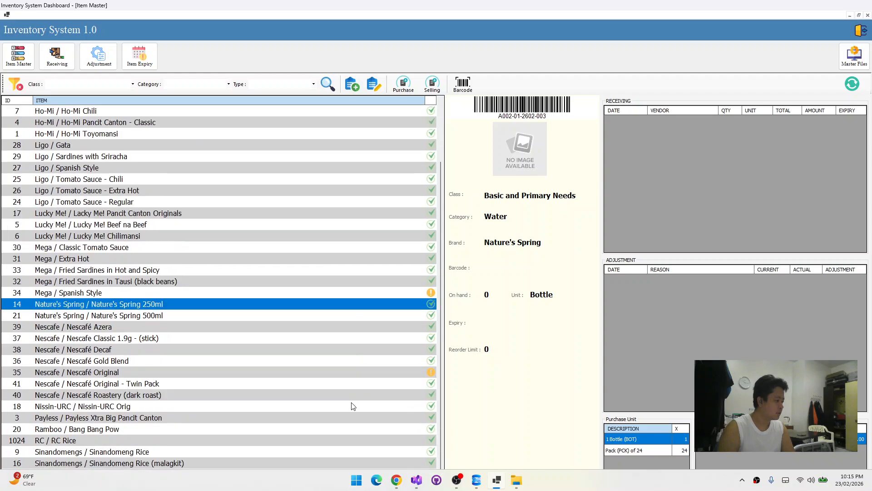
left_click(323, 373)
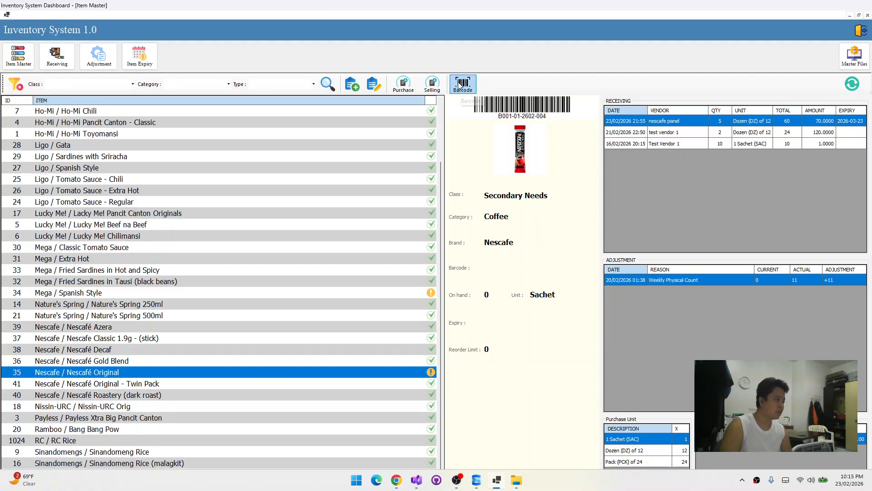
Open and refresh the item expiry list, and compare the expiry dates of its items from Coca Cola / Coke 1L to Nescafé Original
left_click(152, 62)
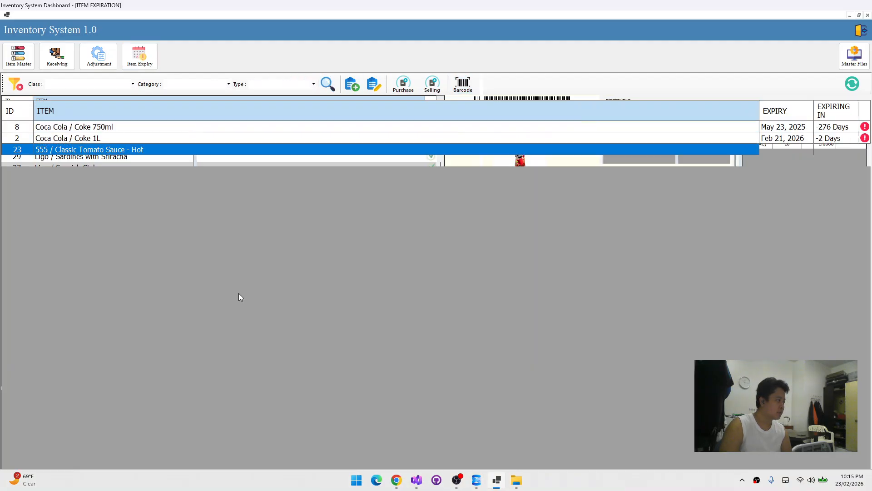
left_click(183, 163)
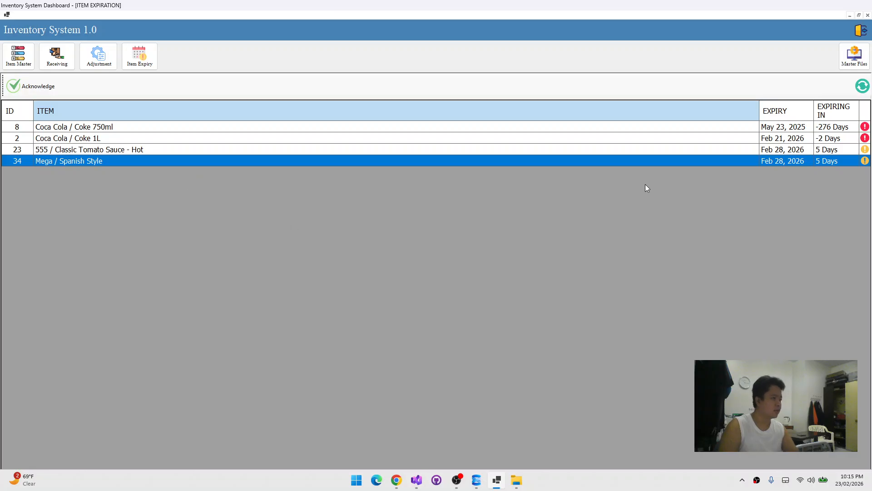
left_click(863, 86)
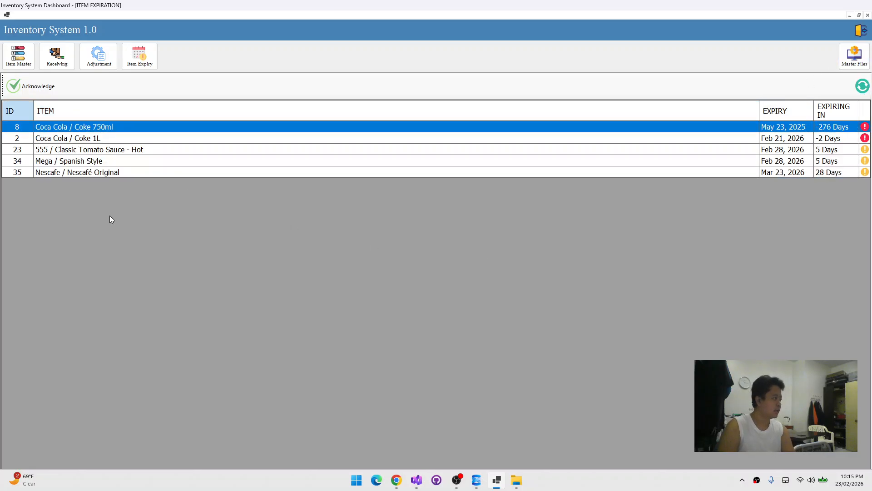
left_click(109, 172)
left_click(135, 162)
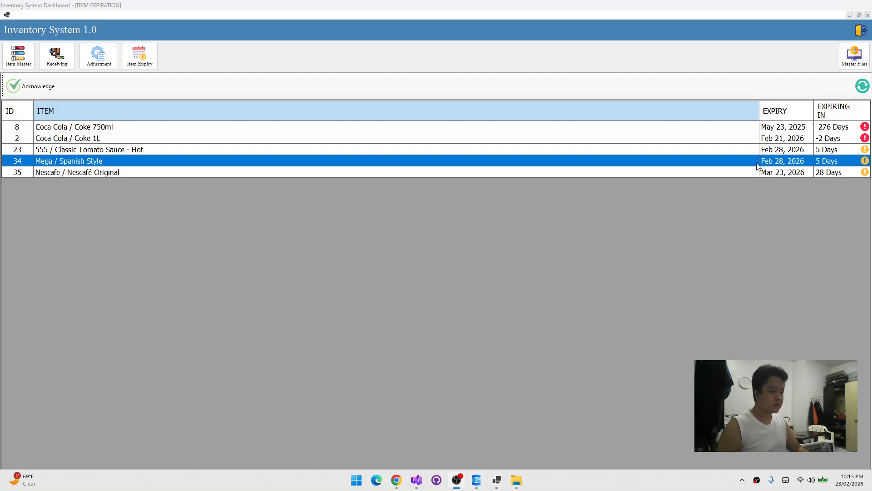
left_click(111, 148)
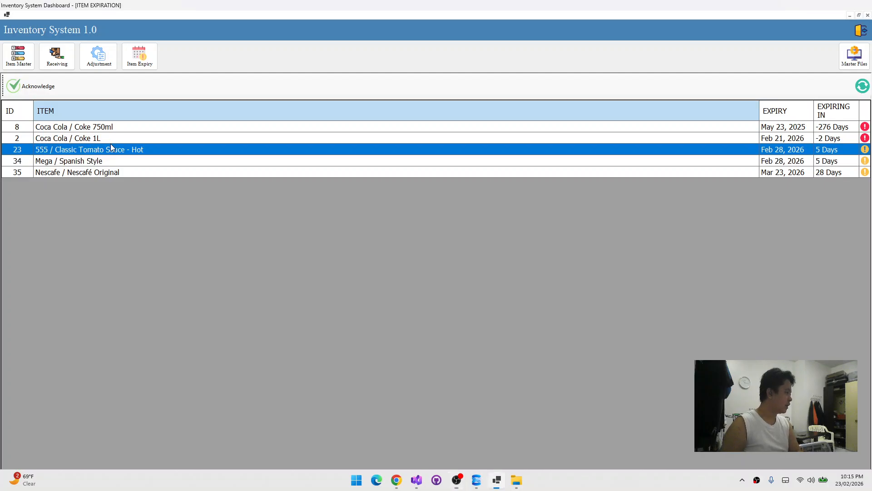
left_click(117, 138)
left_click(785, 150)
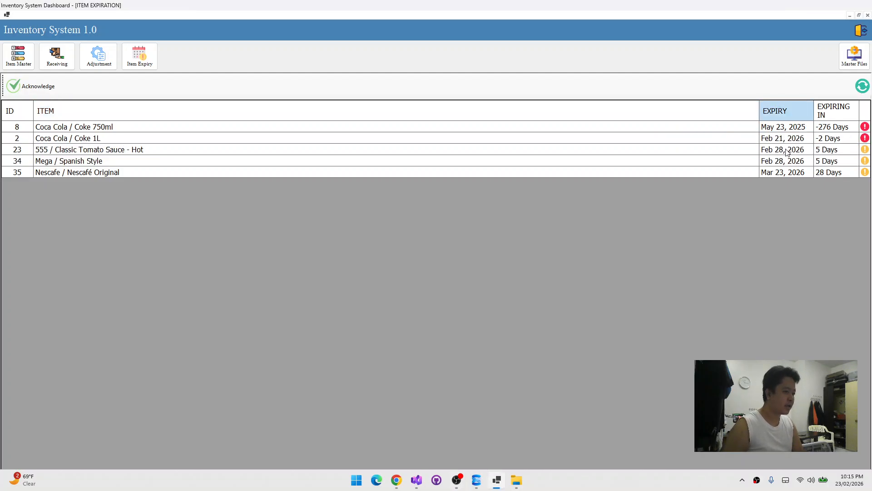
left_click(783, 162)
left_click(794, 174)
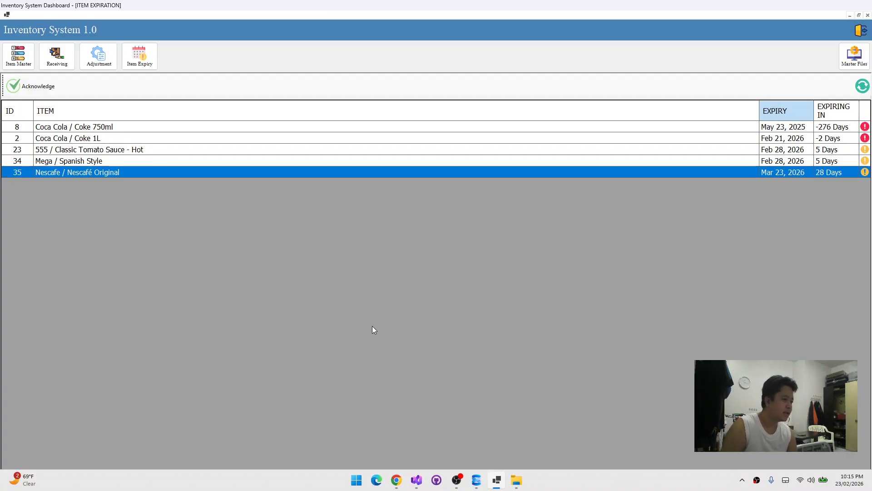
left_click(114, 173)
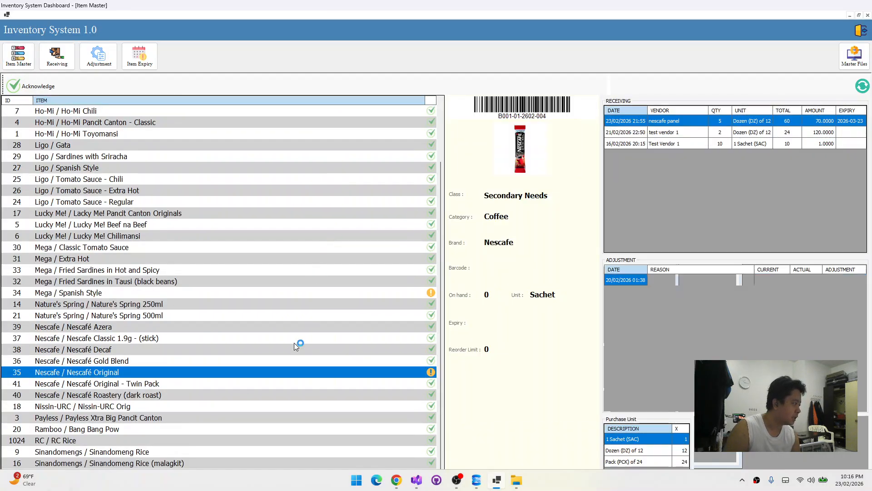
Review the item master details of RC Rice, Bang Bang Pow and Nissin-URC Orig
left_click(141, 441)
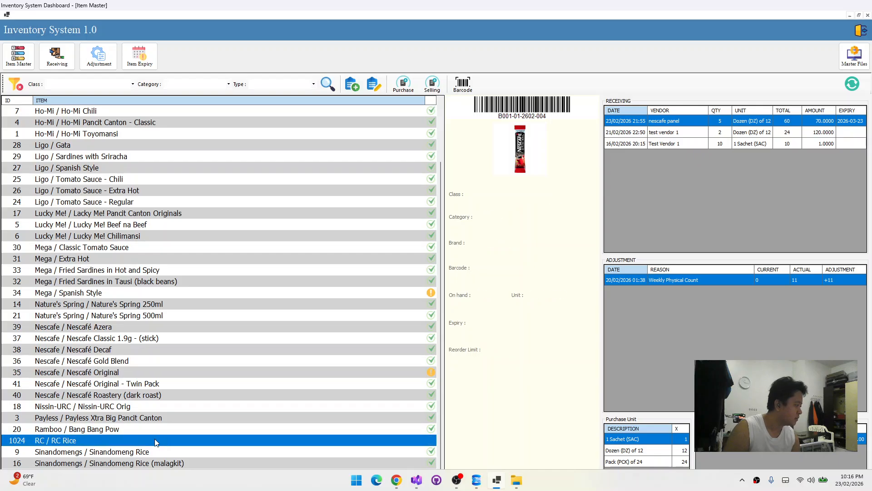
left_click(144, 429)
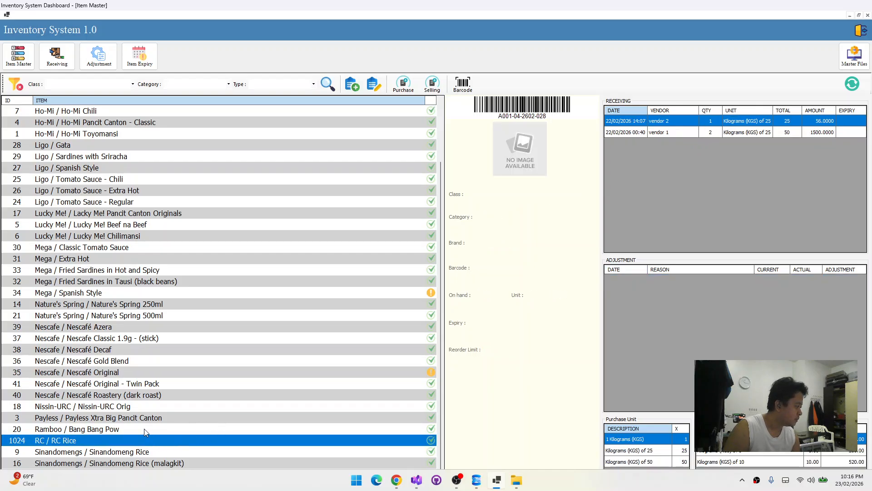
left_click(159, 408)
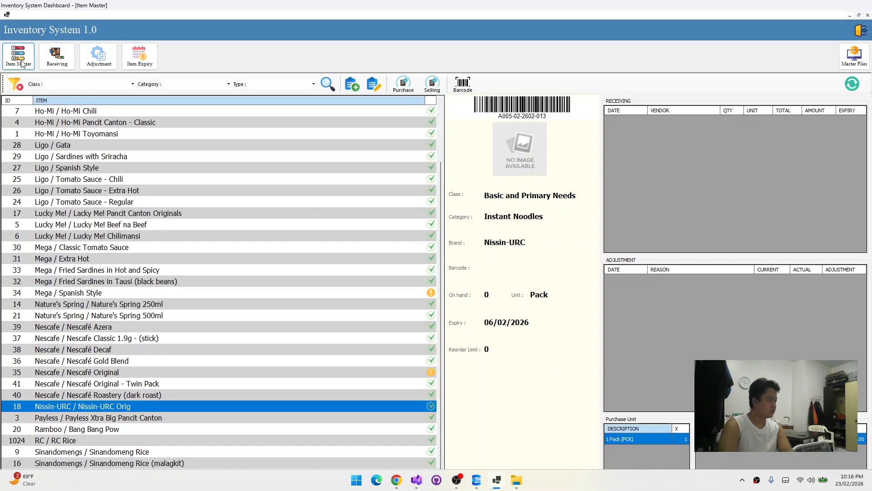
Open the item receiving records and start a new transaction
left_click(58, 63)
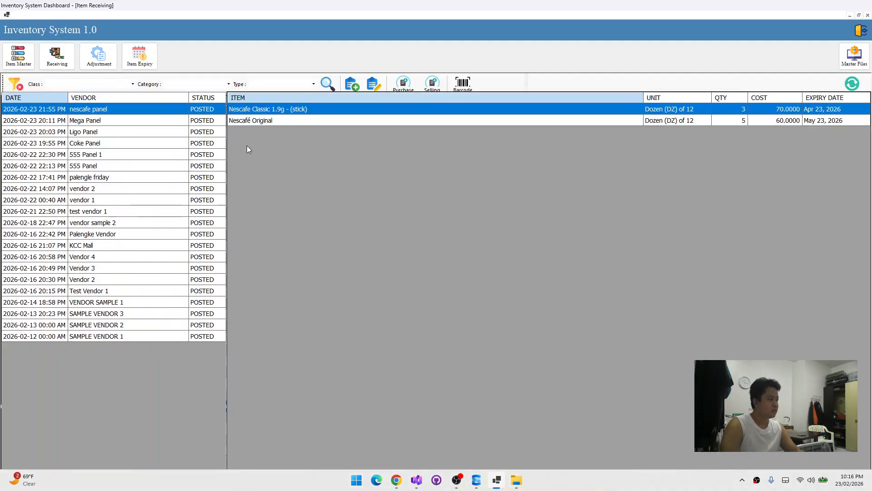
left_click(42, 82)
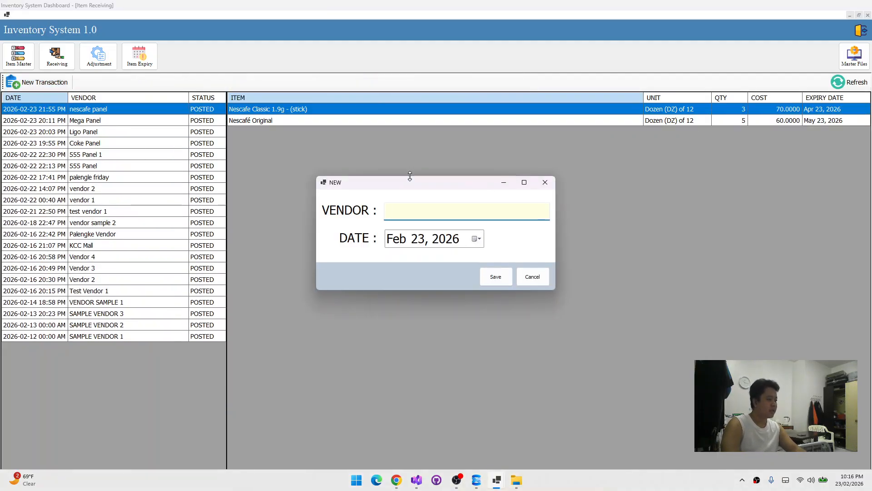
type("niss")
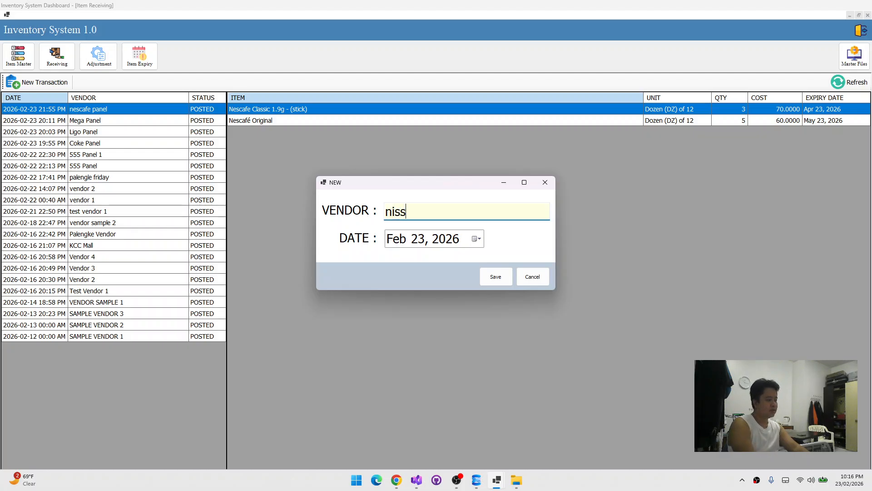
key("BackSpace")
key("BackSpace")
type("s")
key("BackSpace")
key("BackSpace")
key("BackSpace")
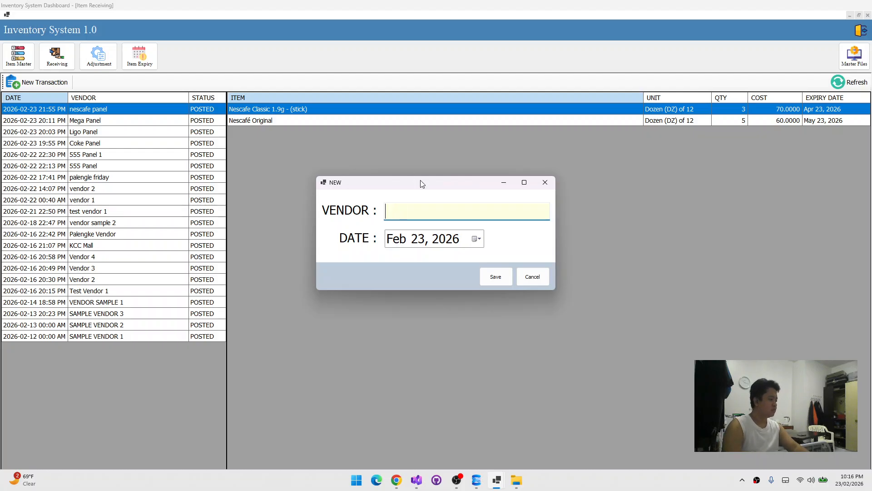
type("nood")
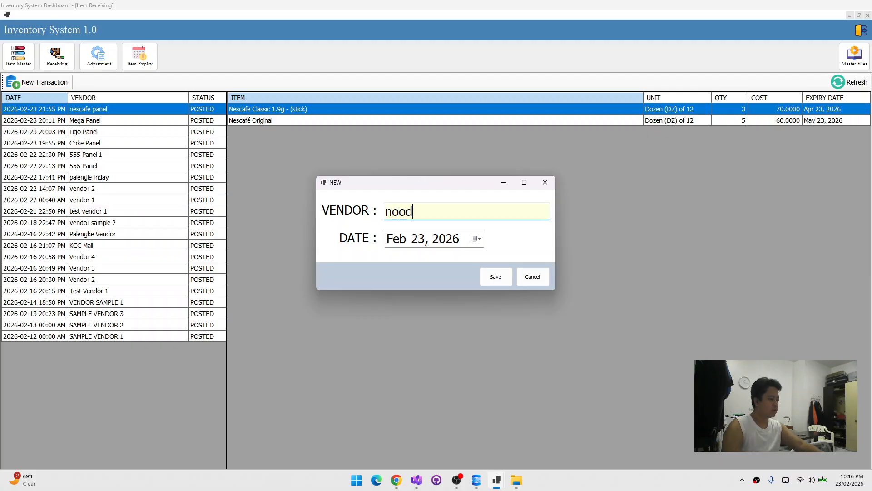
key("shift+Left")
key("shift+Left")
key("shift+Left")
key("shift+Left")
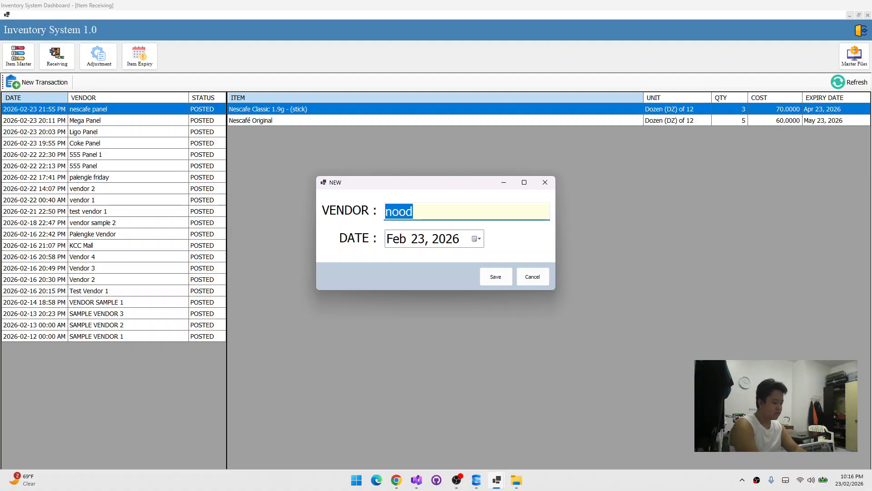
Set the new transaction's vendor to Nissin Panel and save it
type("Nissin Panel")
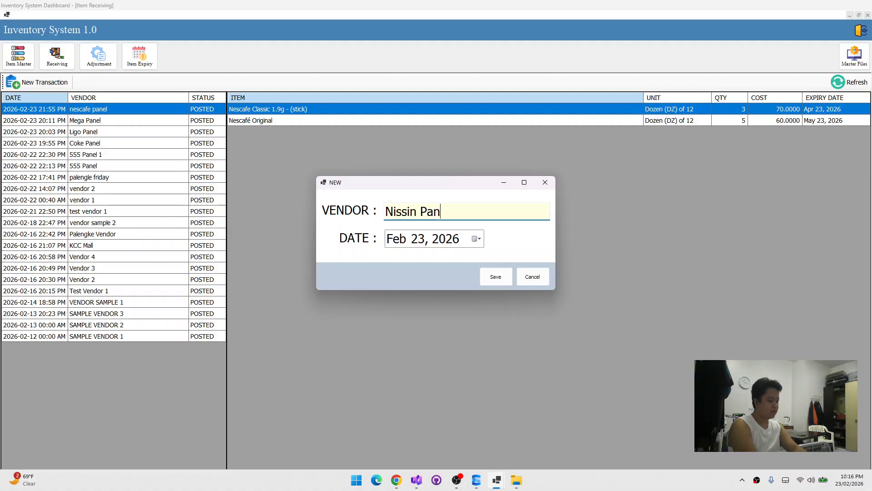
left_click(492, 282)
Find Nissin-URC Orig for the open receiving transaction and set its quantity to 24 in units of 1 Pack (PCK)
type("nissin")
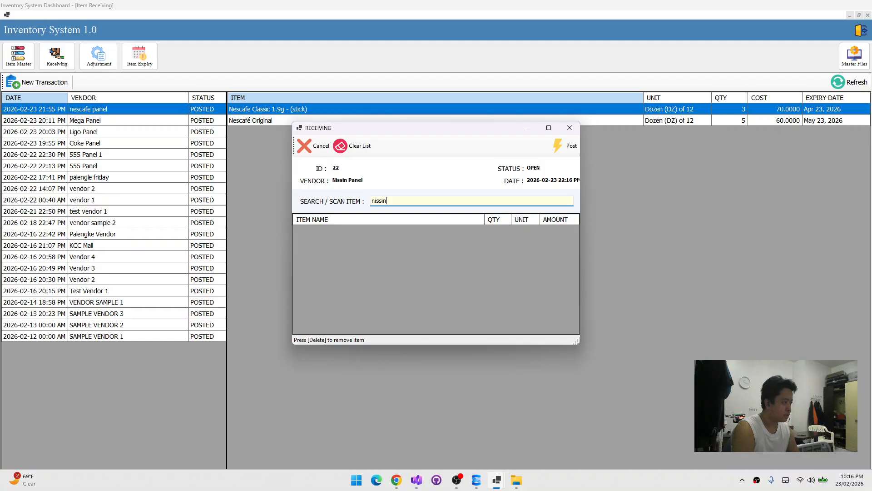
key("Return")
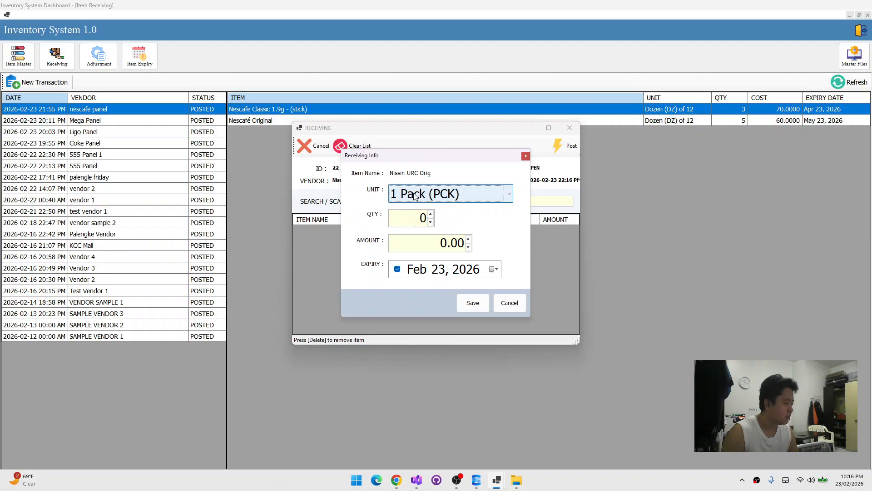
left_click(417, 219)
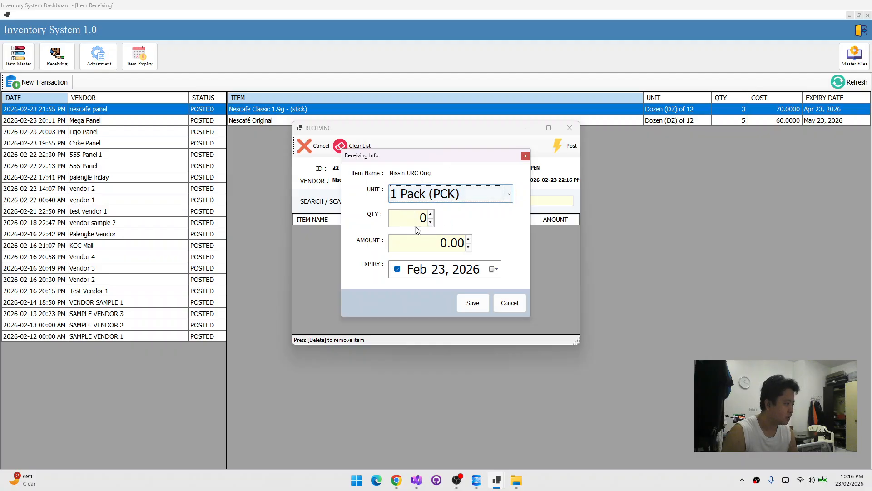
left_click(447, 200)
left_click(447, 201)
left_click_drag(402, 223, 464, 224)
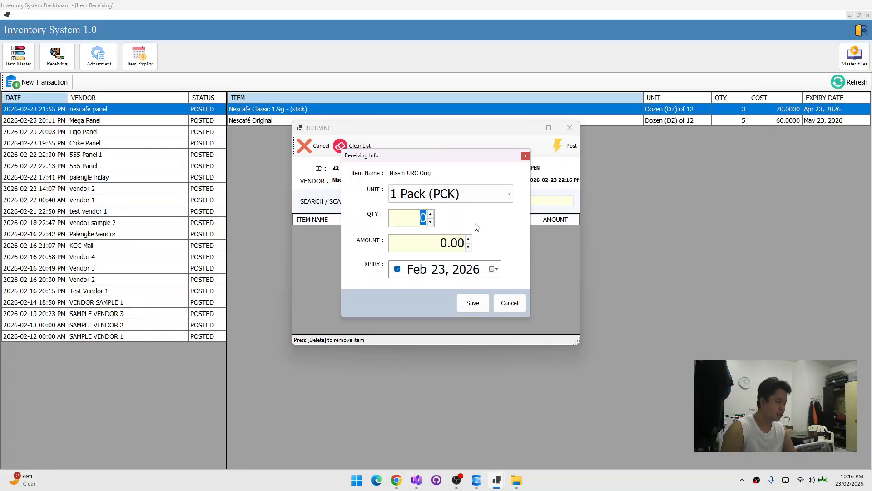
type("24")
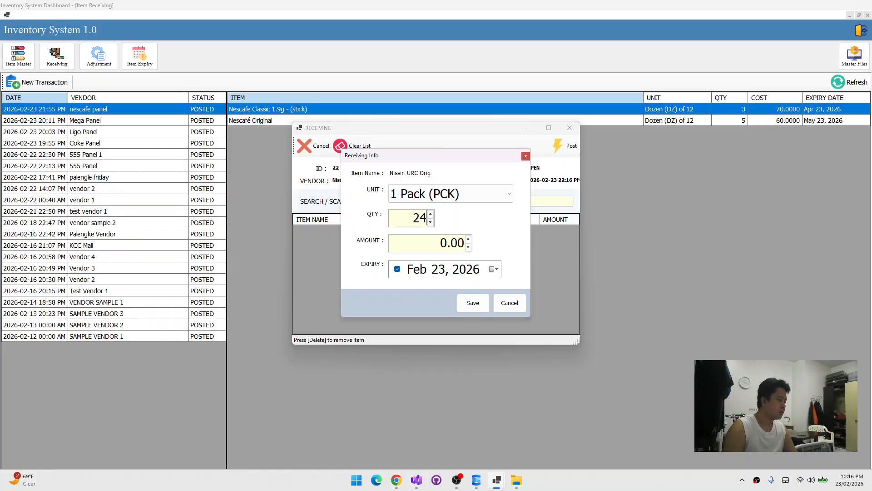
Set the Nissin-URC Orig amount to 150 and its expiry to Feb 22, 2026, and save the receiving info
left_click(428, 243)
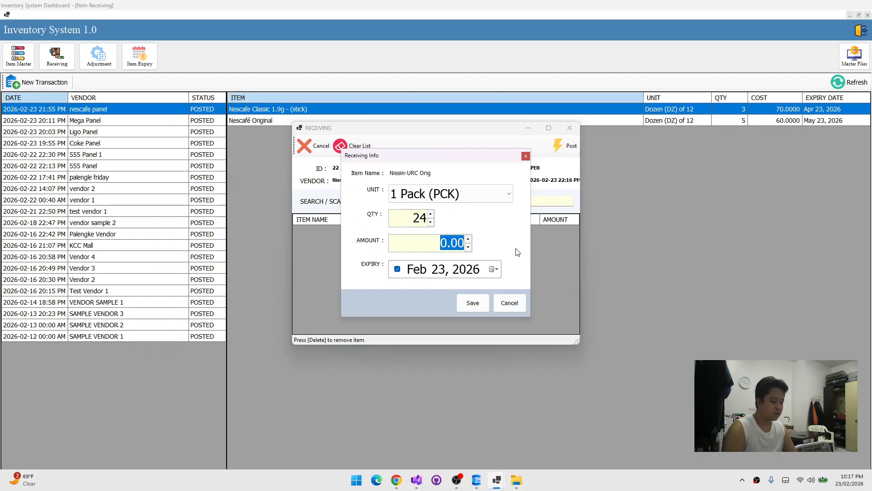
type("150")
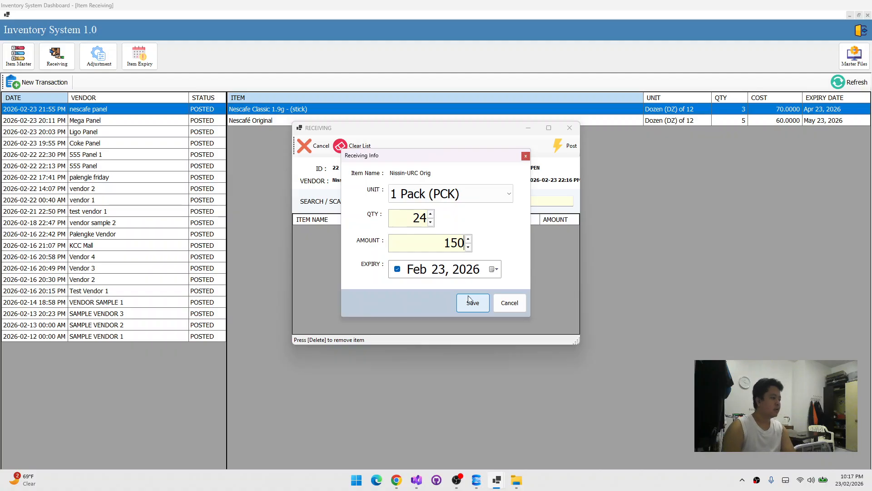
left_click(418, 271)
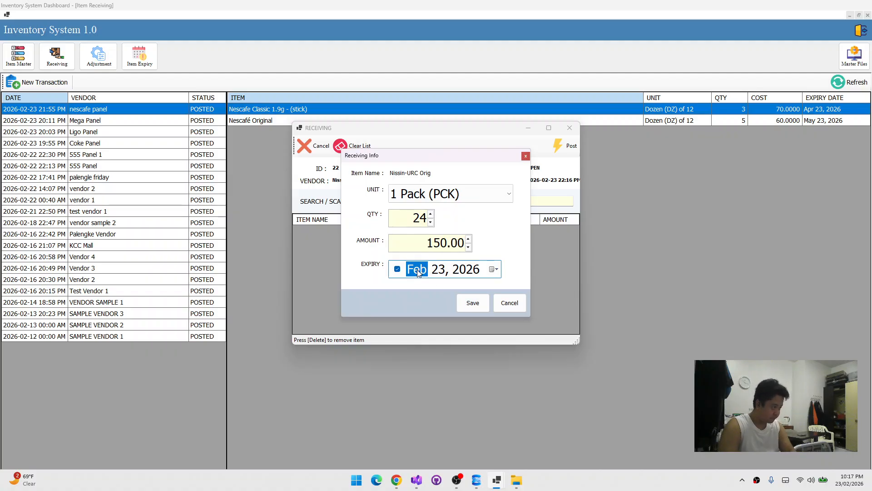
left_click(442, 272)
key("Down")
left_click(473, 303)
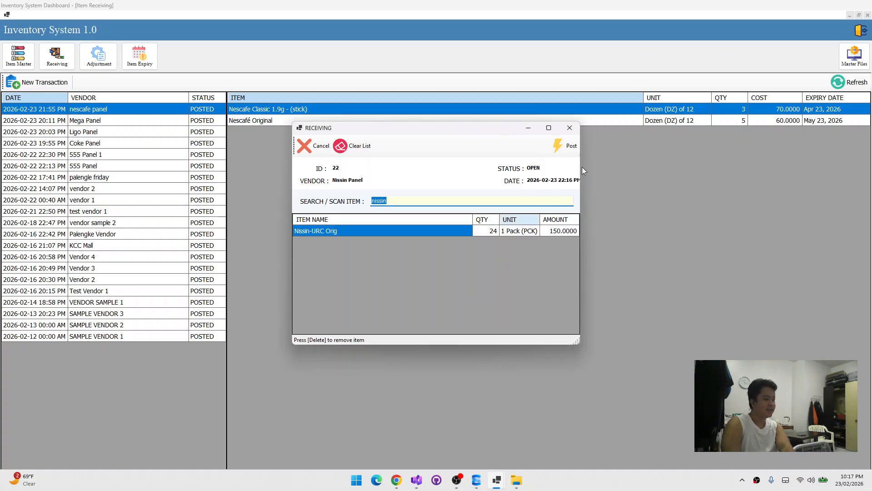
Post the Nissin Panel receiving transaction and close its window
left_click(566, 145)
left_click(443, 269)
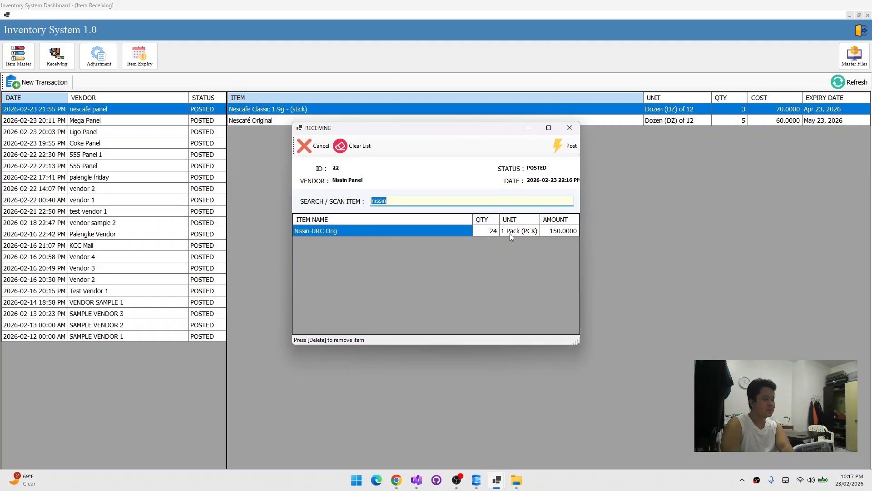
left_click(570, 129)
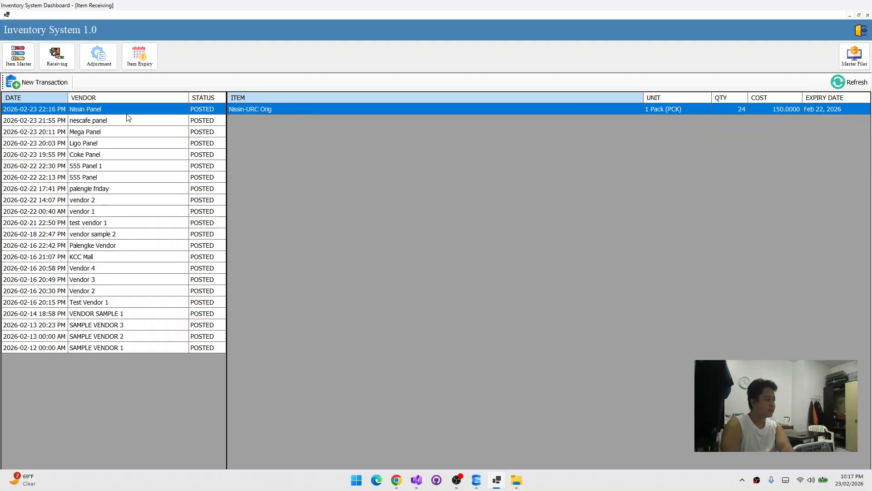
Set the expiry notification of Nissin-URC Orig to 1 day in the item master and save the item
left_click(18, 56)
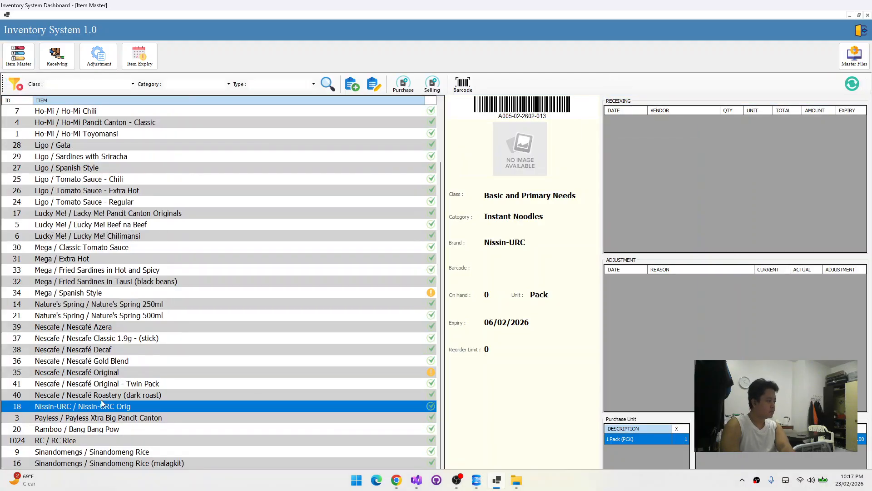
left_click(373, 84)
key("Tab")
type("1")
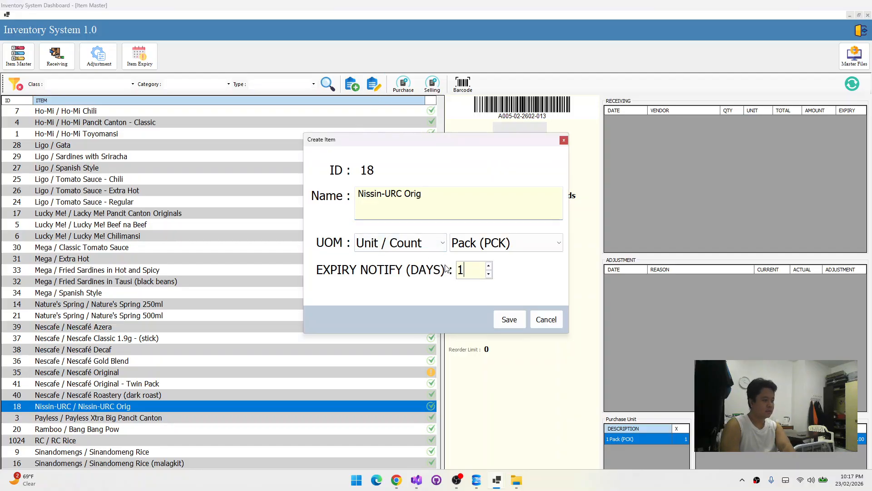
left_click(510, 320)
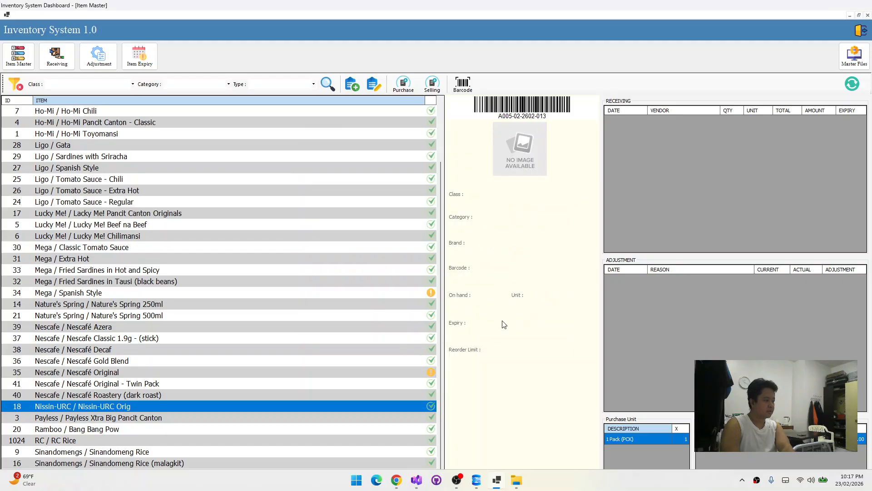
Check the expiry status mark and receiving record of Nissin-URC Orig against the other items in the item master
scroll(362, 427, "down", 2)
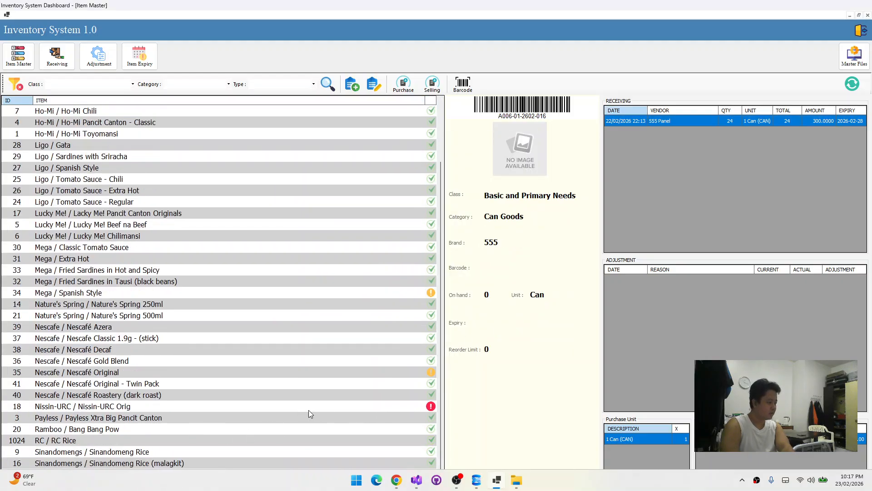
left_click(325, 407)
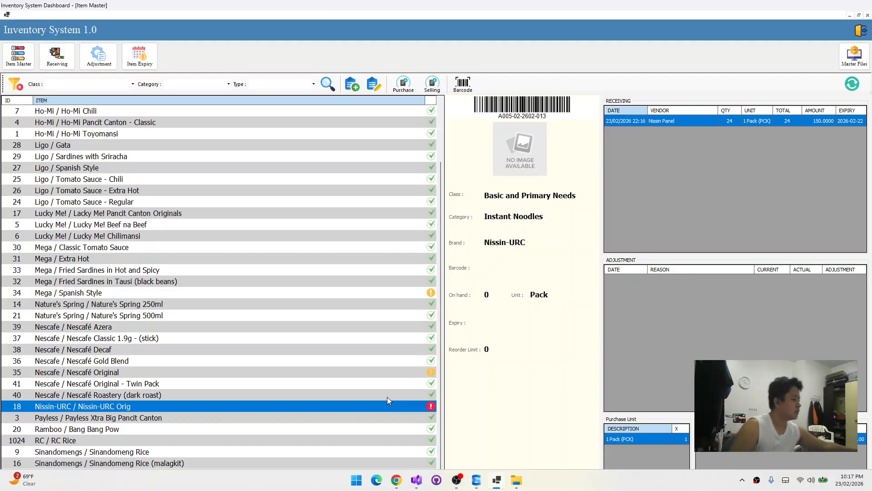
scroll(388, 265, "up", 3)
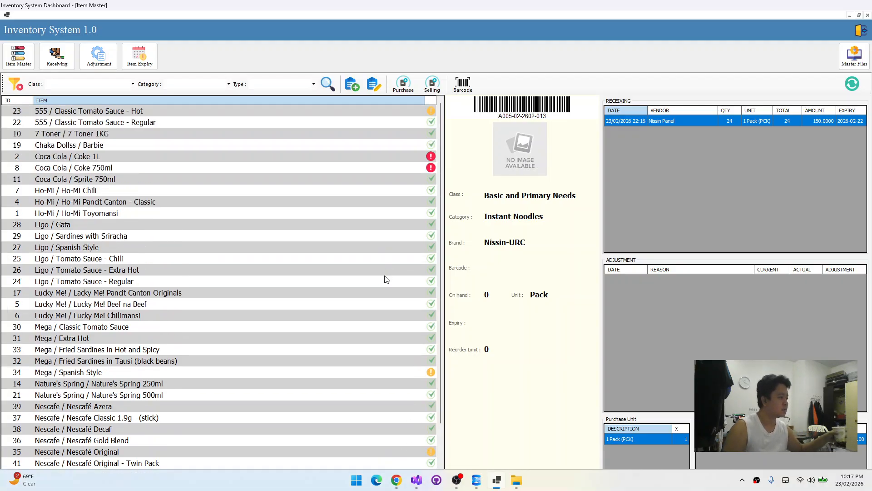
scroll(384, 277, "down", 3)
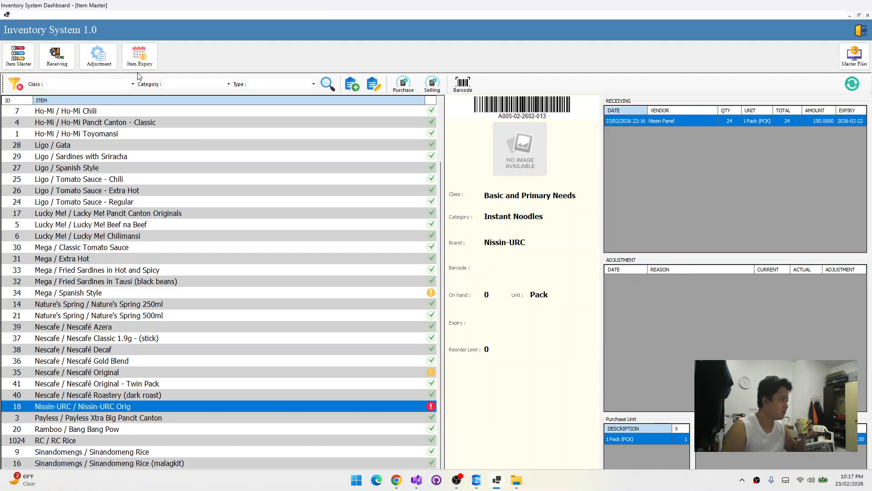
Open and refresh the item expiry list, and compare its expired and soon-to-expire items
left_click(140, 57)
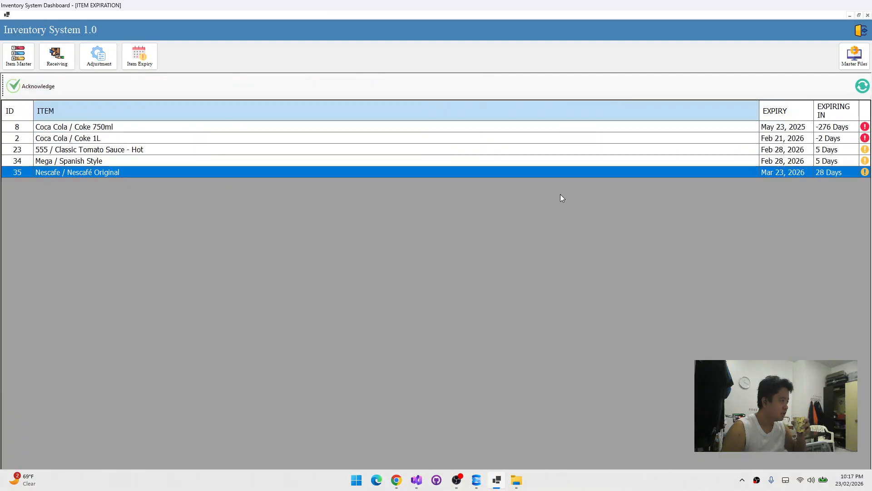
left_click(862, 86)
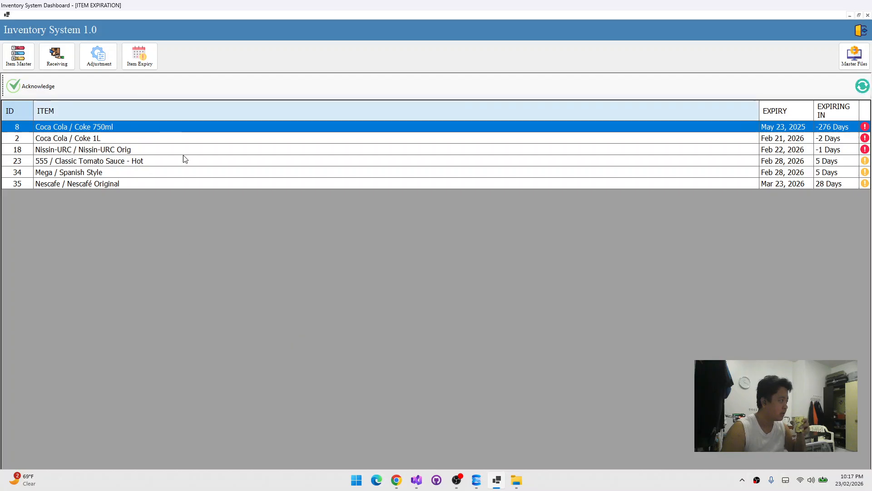
left_click(649, 162)
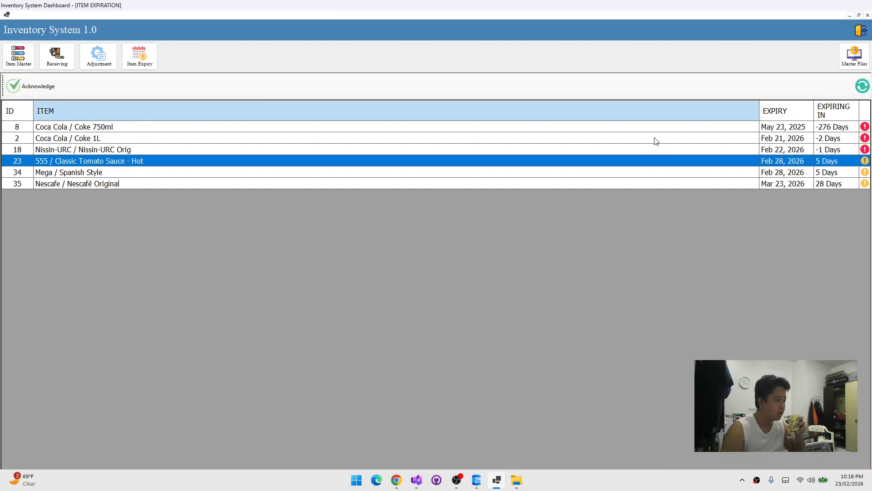
left_click(656, 141)
left_click(654, 150)
left_click(646, 176)
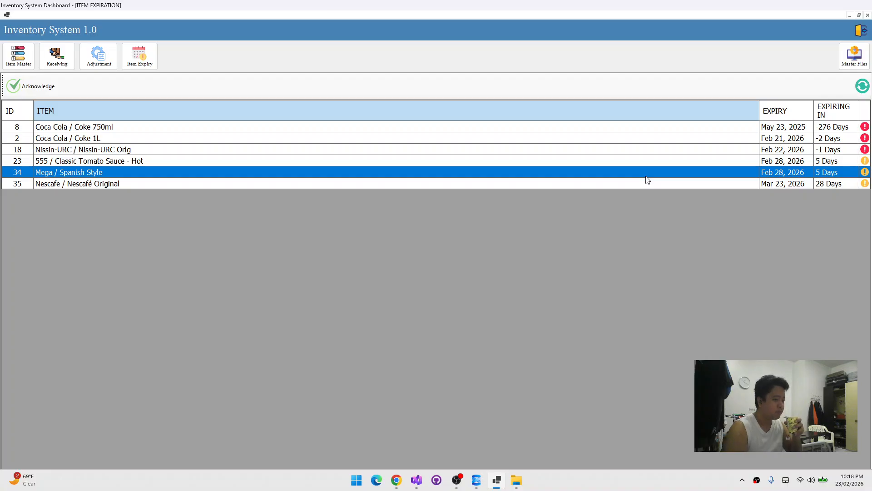
key("Down")
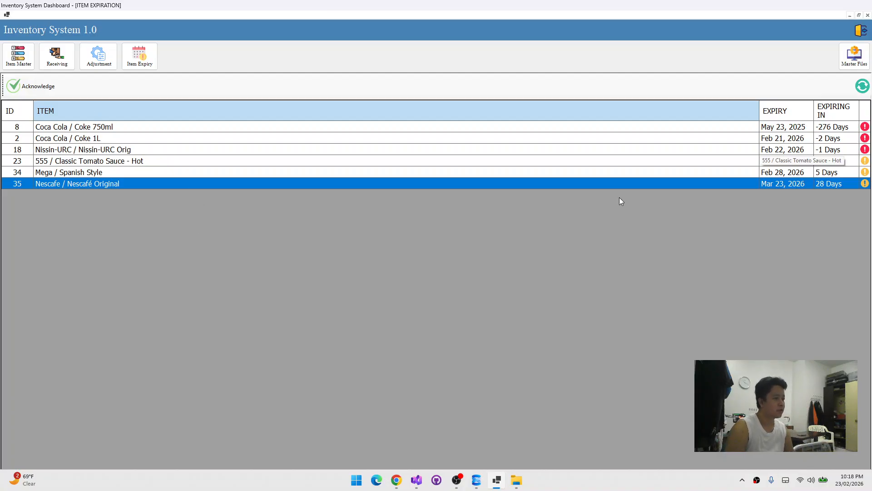
left_click(517, 171)
left_click(520, 149)
left_click(516, 171)
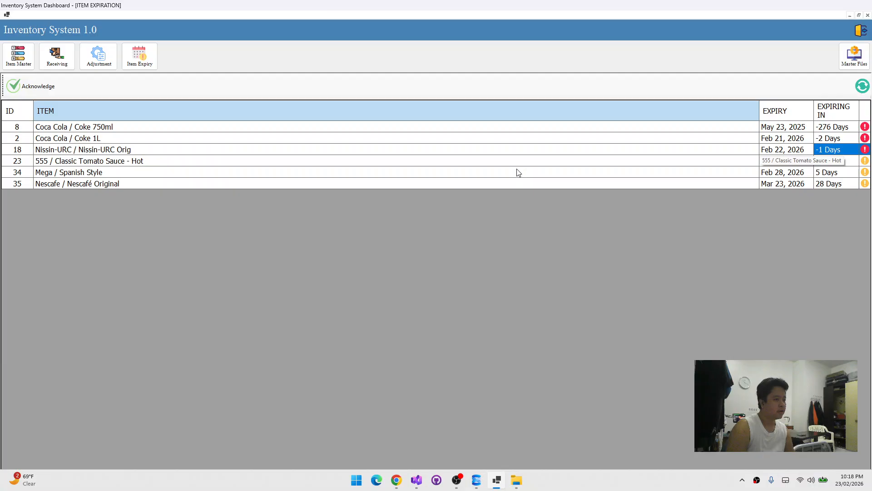
Acknowledge the expiration of Coca Cola / Coke 750ml and Coca Cola / Coke 1L
left_click(528, 131)
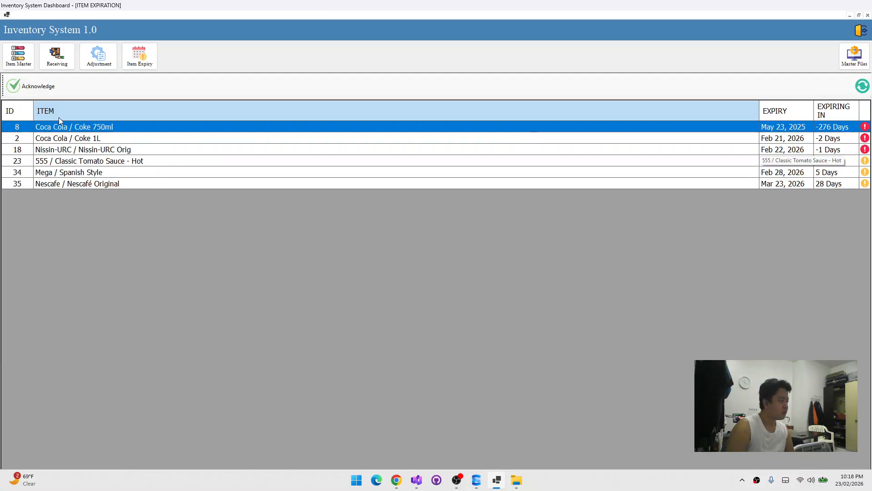
left_click(48, 94)
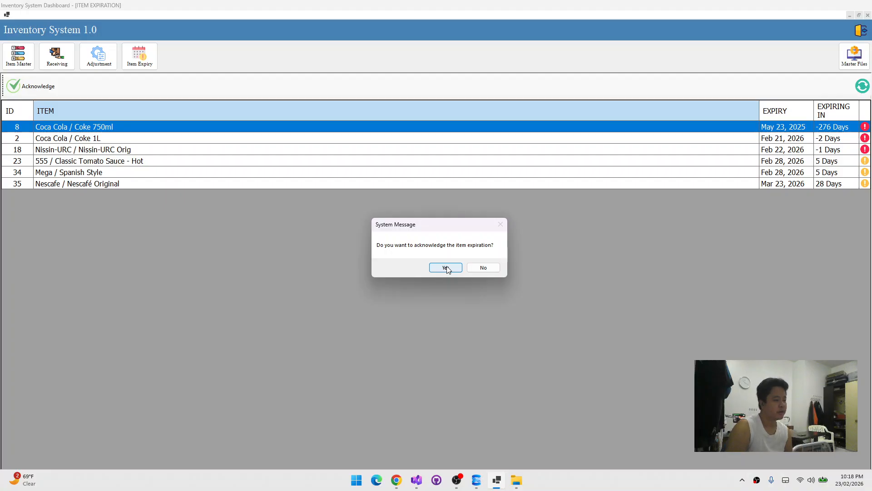
left_click(446, 268)
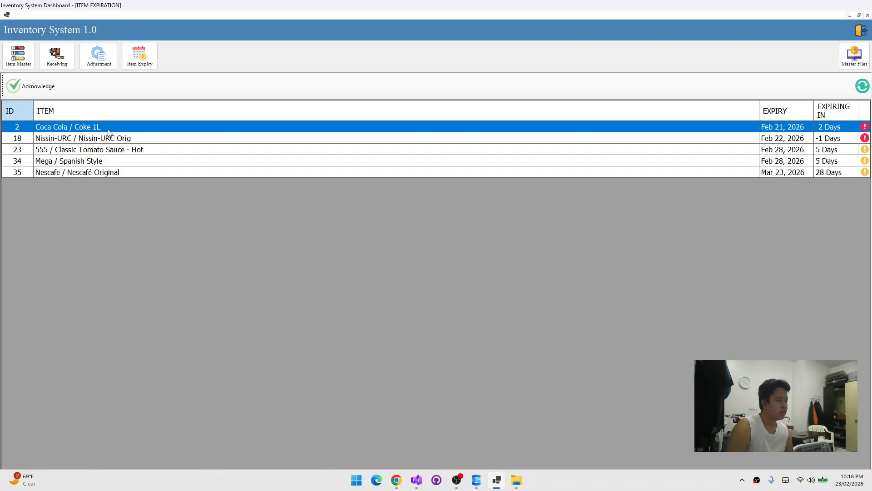
left_click(44, 95)
left_click(447, 268)
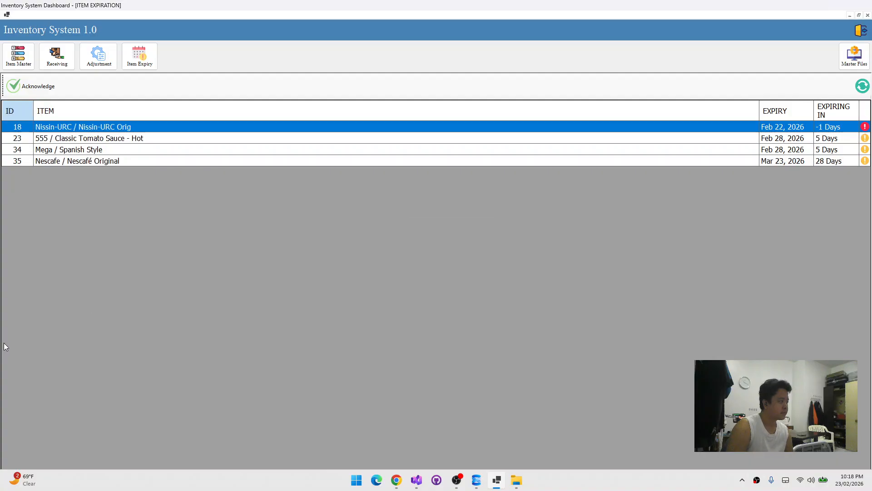
Acknowledge the expiration of Mega / Spanish Style
left_click(50, 140)
left_click(58, 151)
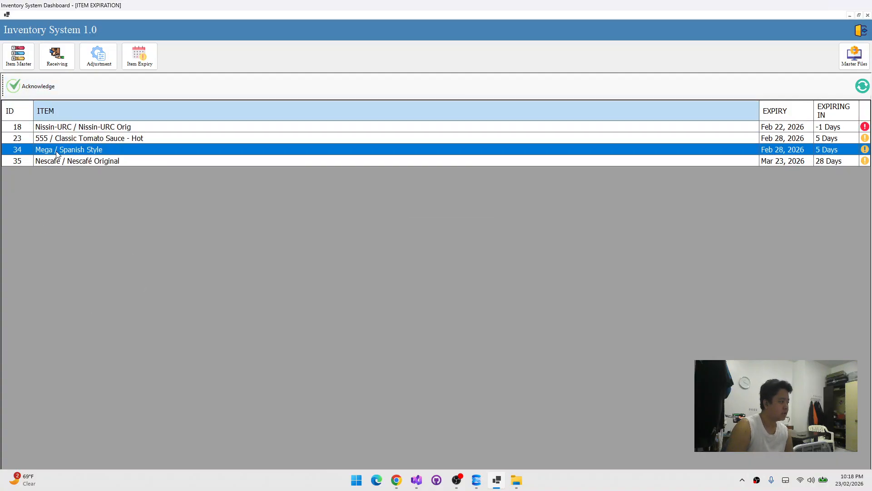
left_click(44, 91)
left_click(451, 269)
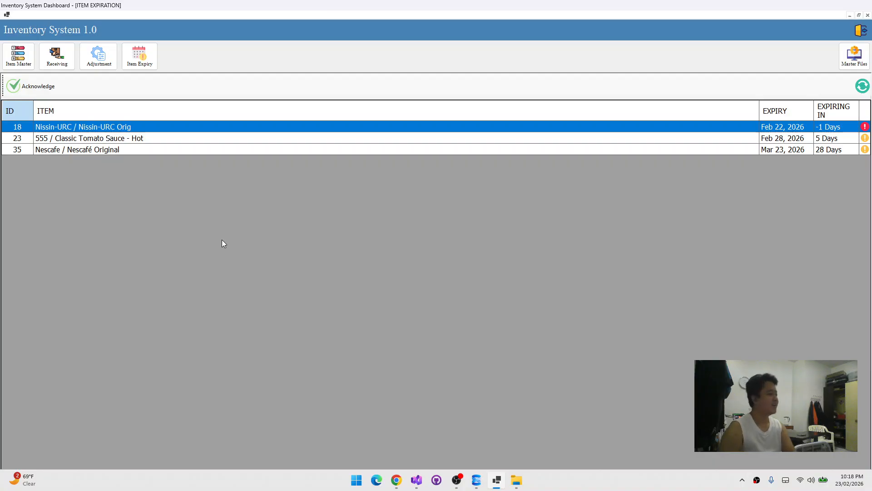
Review the expiry dates and remaining days of Nissin-URC Orig, Classic Tomato Sauce - Hot and Nescafé Original
left_click(265, 148)
left_click(269, 138)
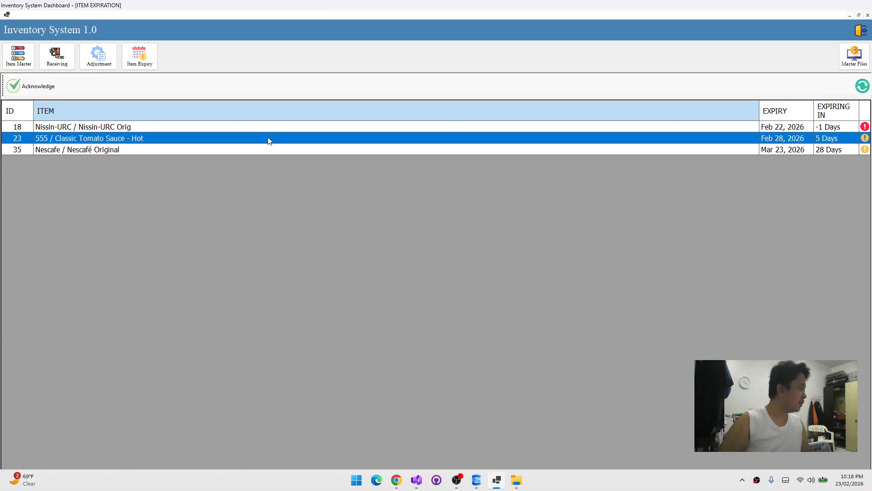
left_click(273, 128)
key("Down")
key("Down")
key("Up")
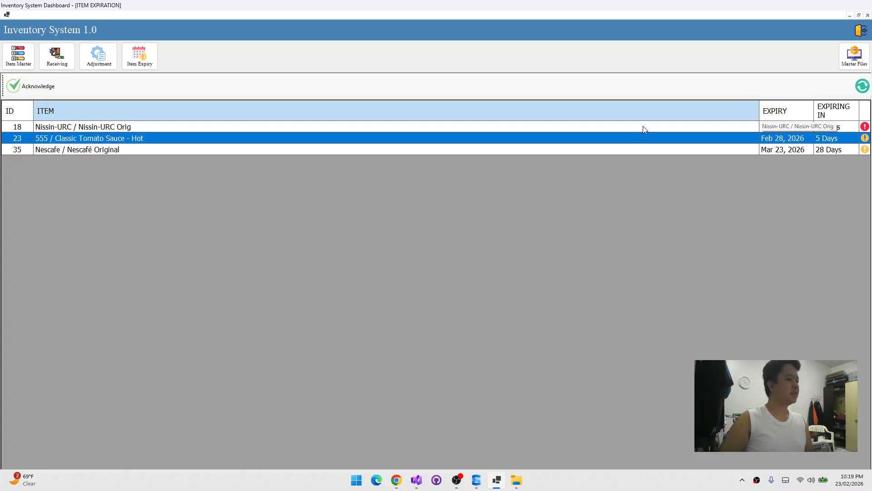
left_click(802, 150)
key("Up")
key("Up")
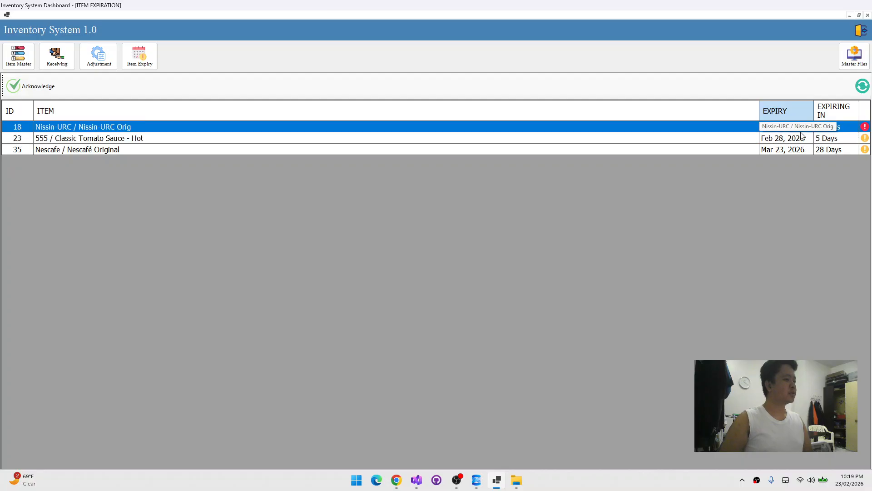
key("Down")
key("Down")
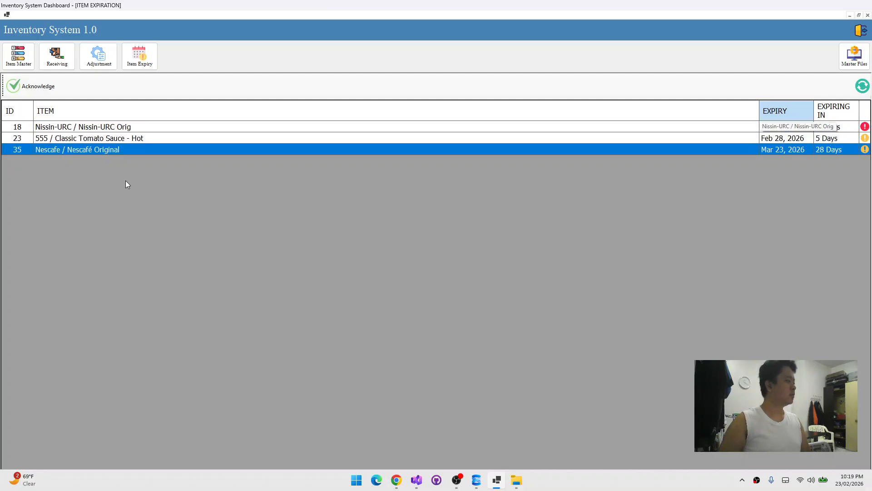
left_click(100, 149)
left_click(99, 141)
left_click(104, 129)
left_click(105, 141)
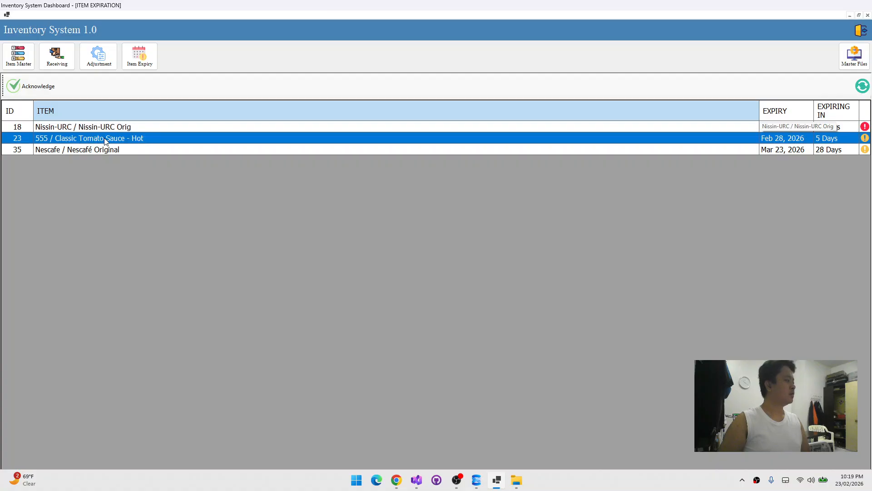
Compare the listed expiring items Classic Tomato Sauce - Hot and Nissin-URC Orig, and open and refresh the item master
left_click(106, 152)
left_click(112, 143)
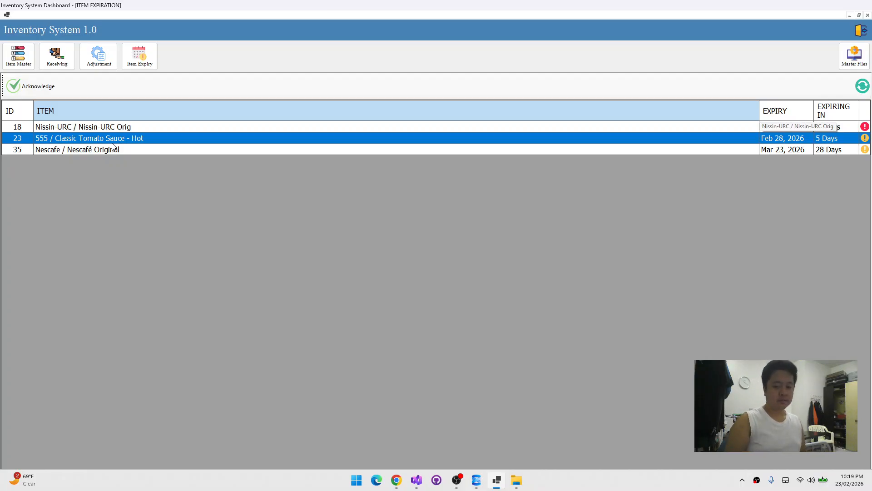
left_click(178, 130)
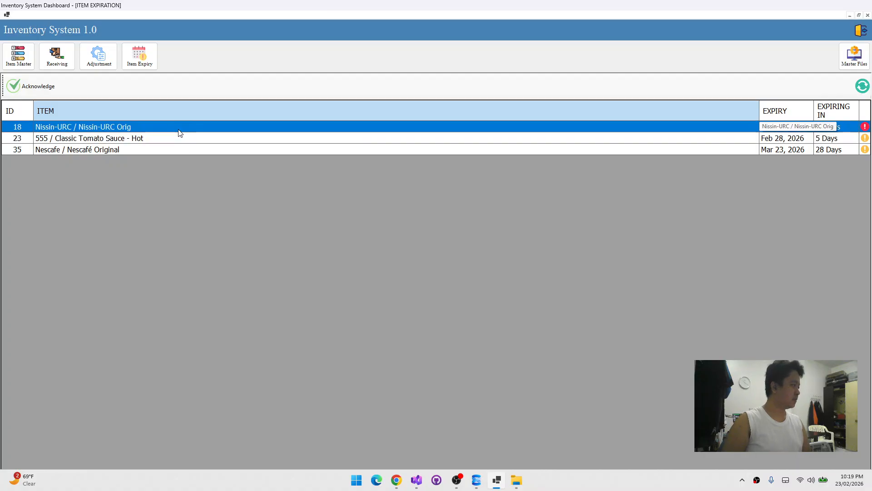
left_click(18, 55)
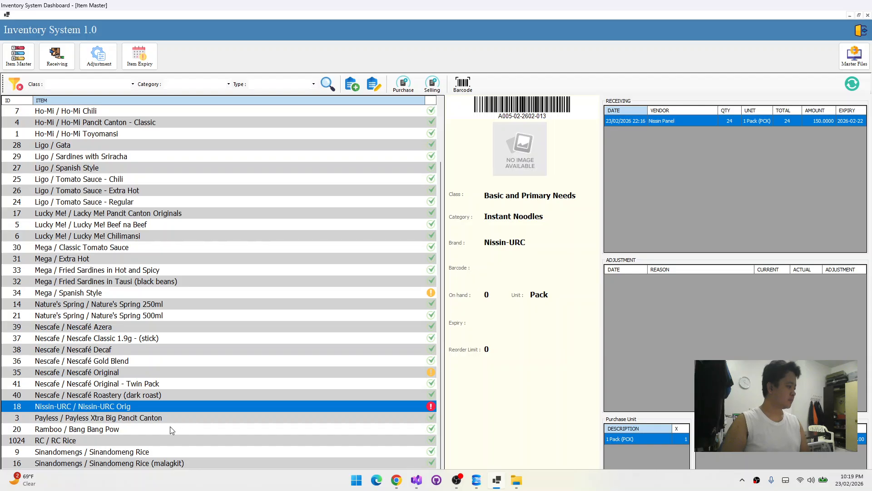
left_click(168, 416)
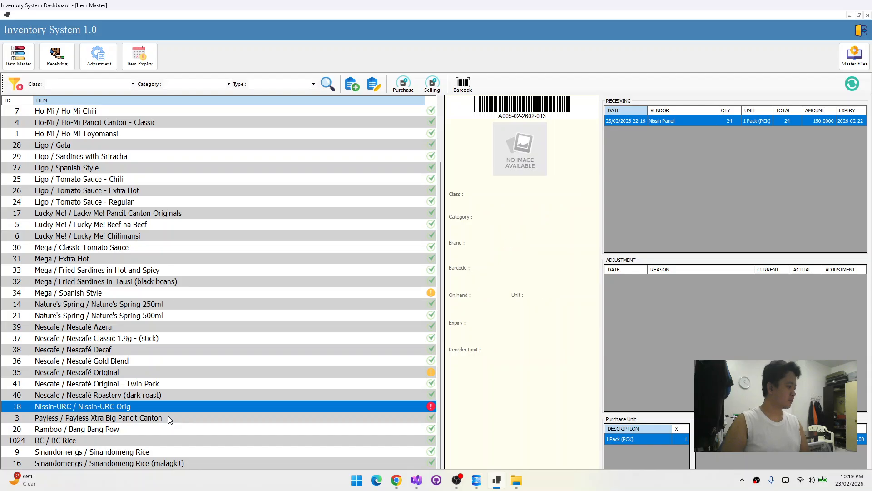
left_click(852, 84)
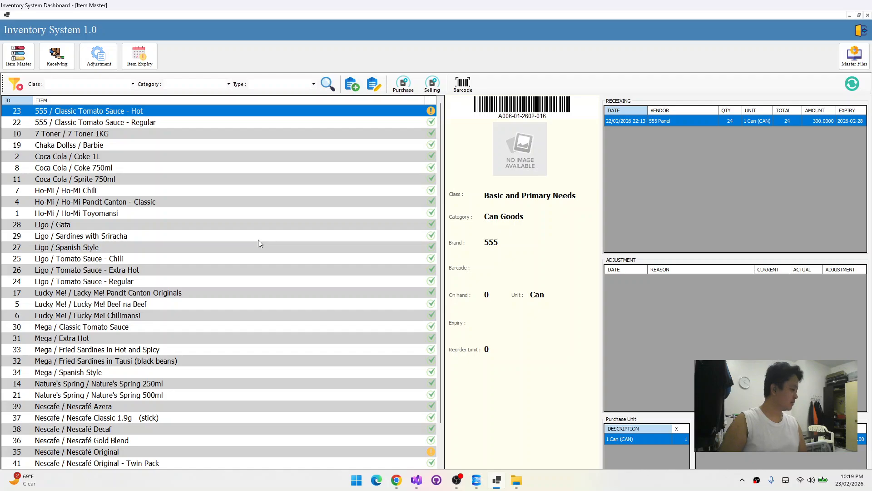
Examine the receiving and adjustment records of the Mega sardine items in the item master
scroll(244, 286, "down", 3)
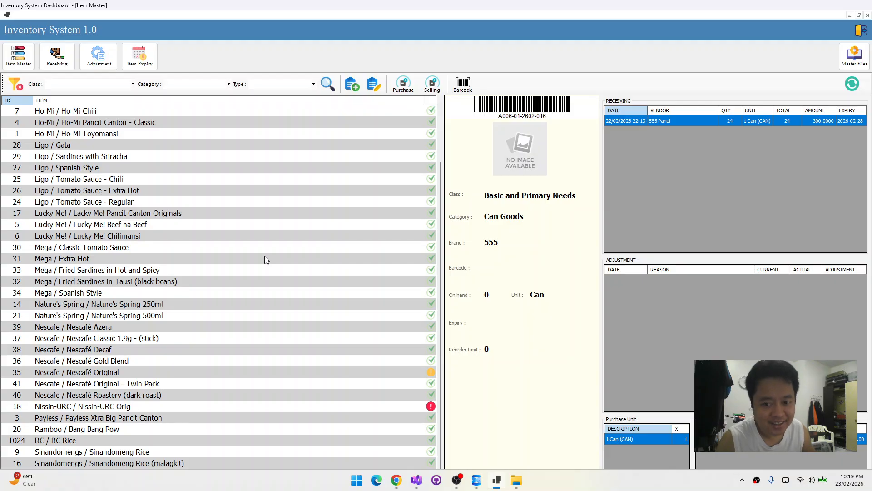
left_click(260, 292)
left_click(242, 279)
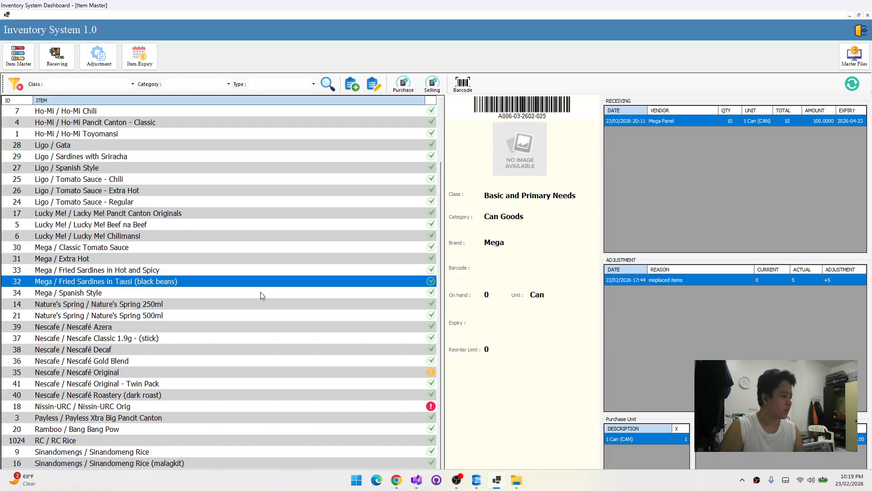
left_click(260, 292)
left_click(255, 274)
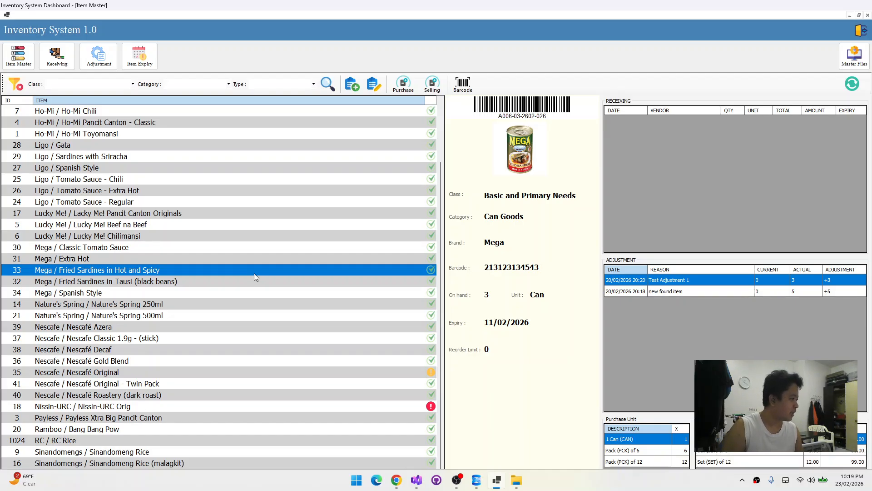
scroll(262, 256, "up", 3)
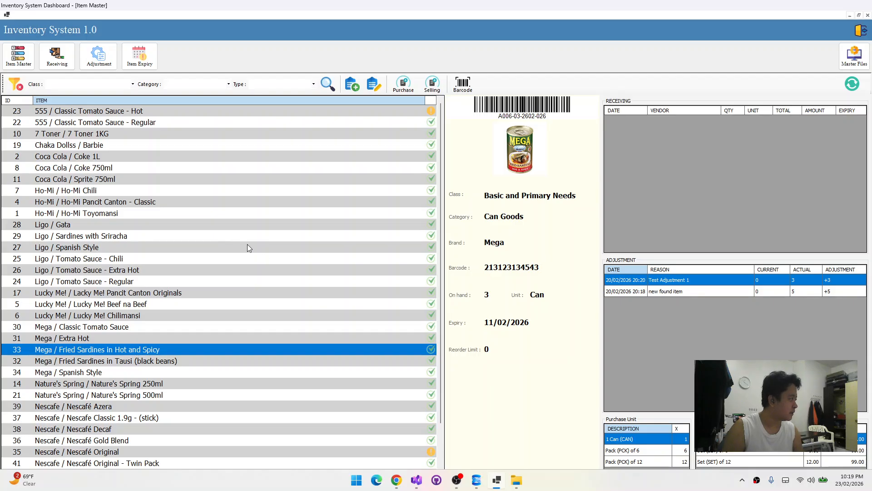
Compare the expiry status and receiving history of 555 / Classic Tomato Sauce - Hot and 555 / Classic Tomato Sauce - Regular
left_click(195, 122)
left_click(194, 114)
left_click(194, 121)
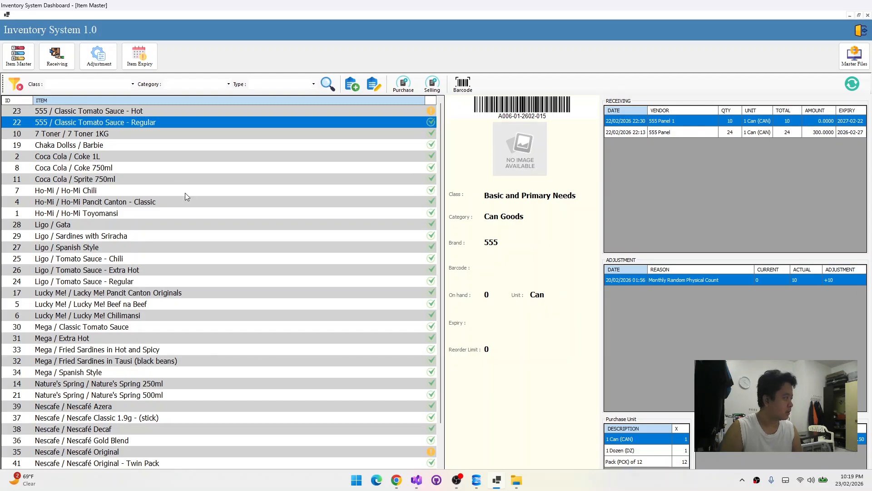
left_click(194, 133)
left_click(196, 122)
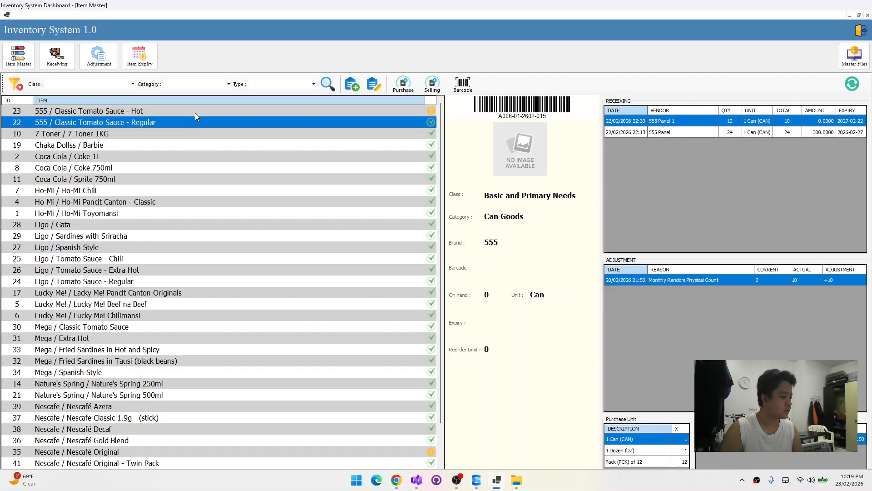
left_click(267, 132)
left_click(273, 124)
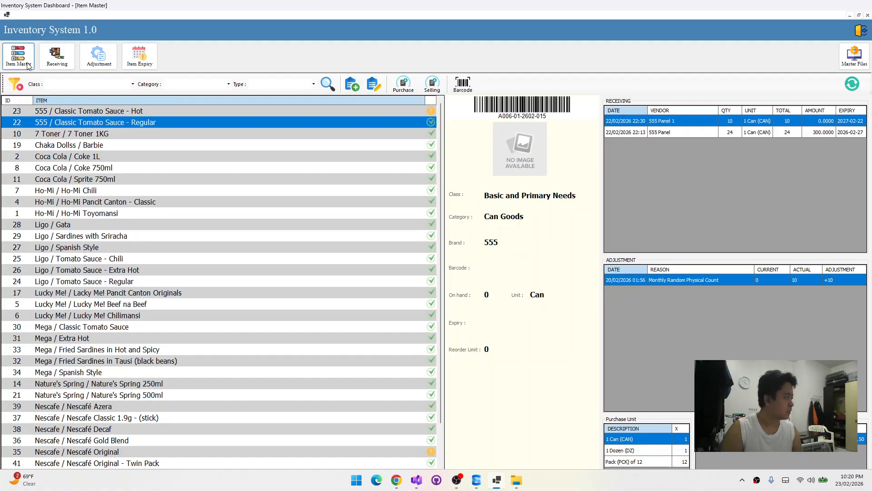
Create a new receiving transaction for the vendor "555 vendor"
left_click(52, 69)
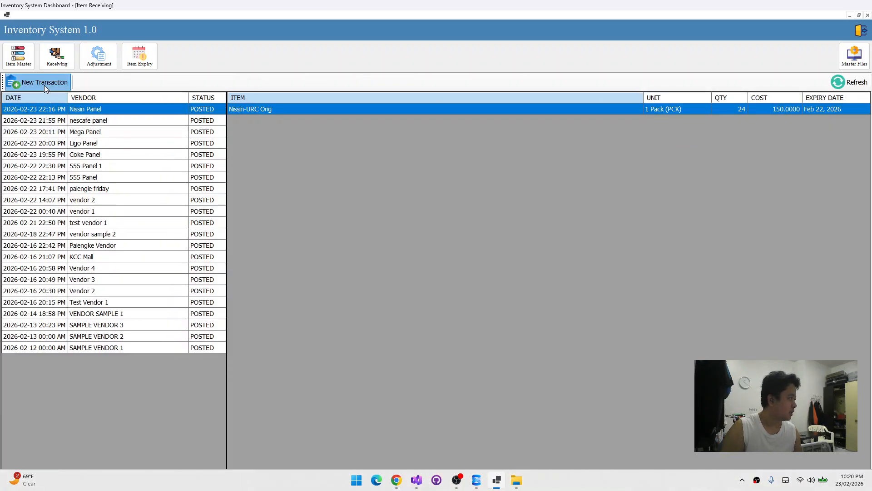
left_click(45, 85)
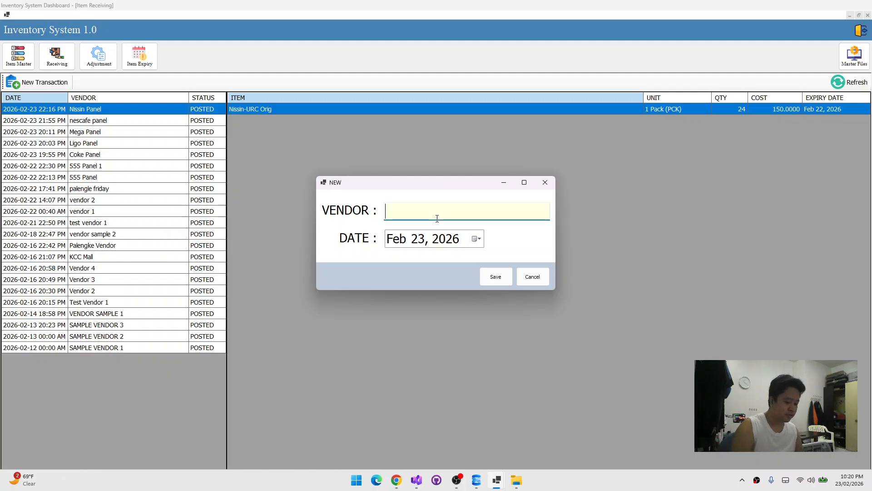
type("555 ve")
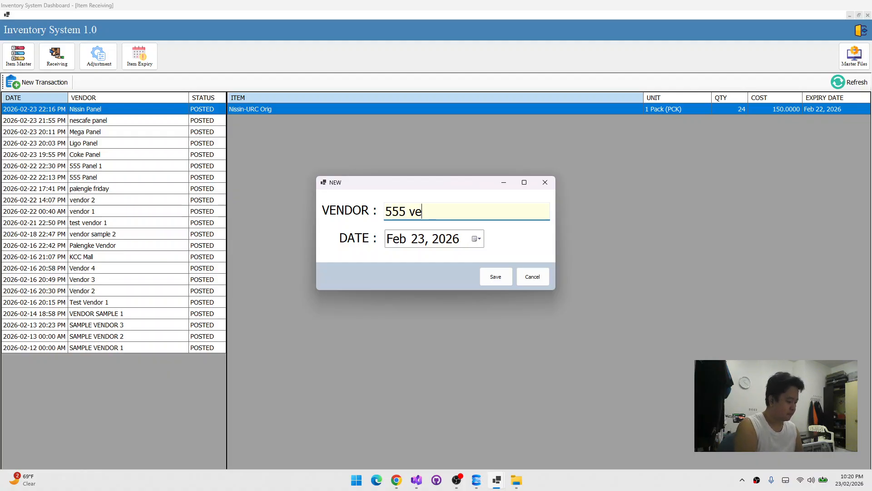
type("ndor")
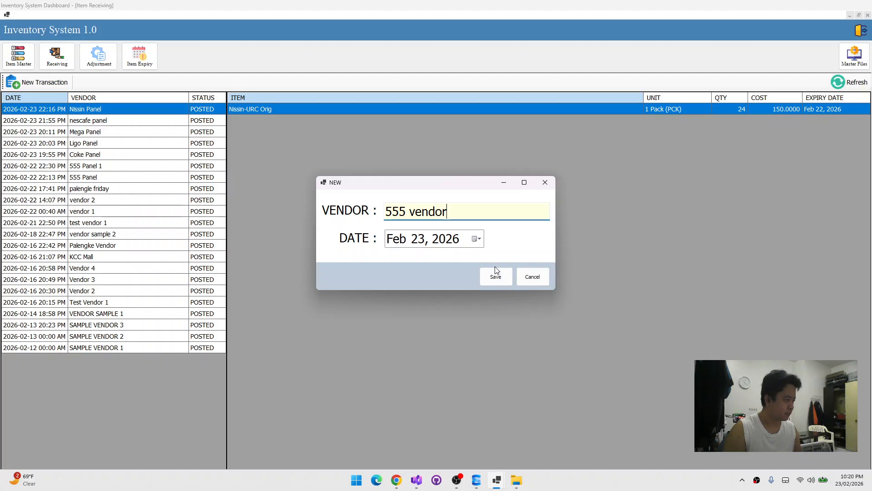
left_click(496, 272)
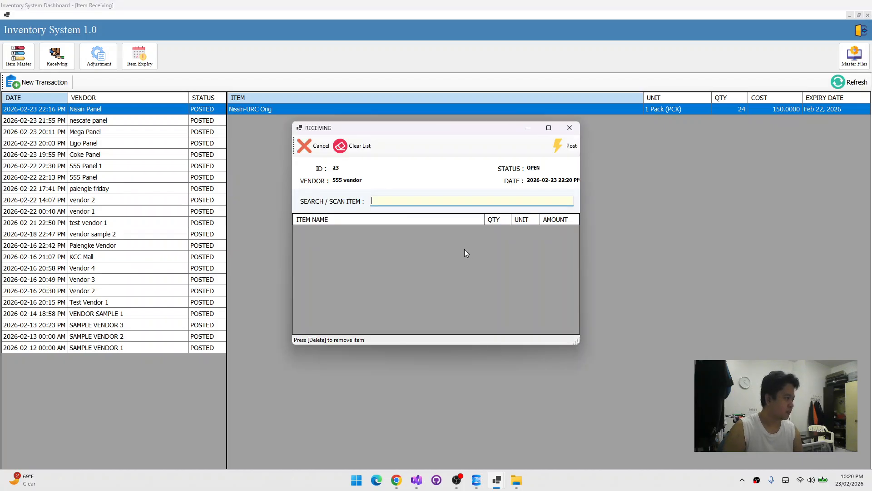
Search for 555 and add 24 cans of Classic Tomato Sauce - Regular with amount 500 and expiry Feb 23, 2027
type("555")
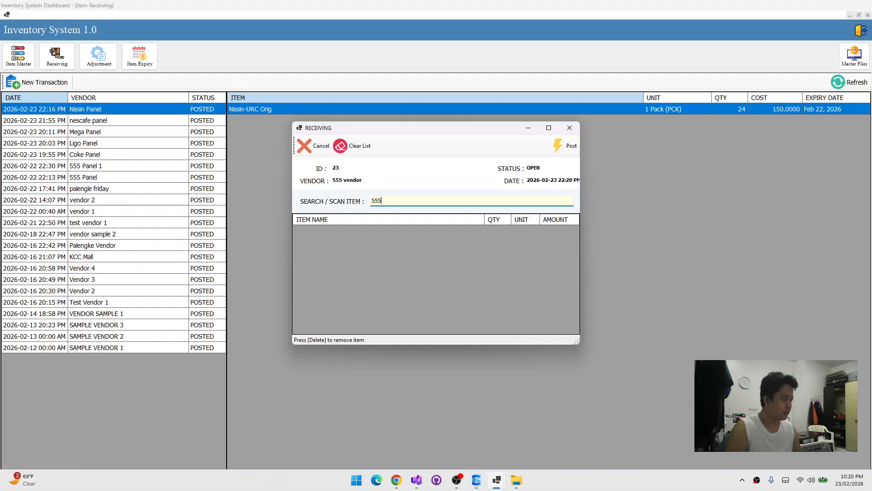
key("Return")
key("Return")
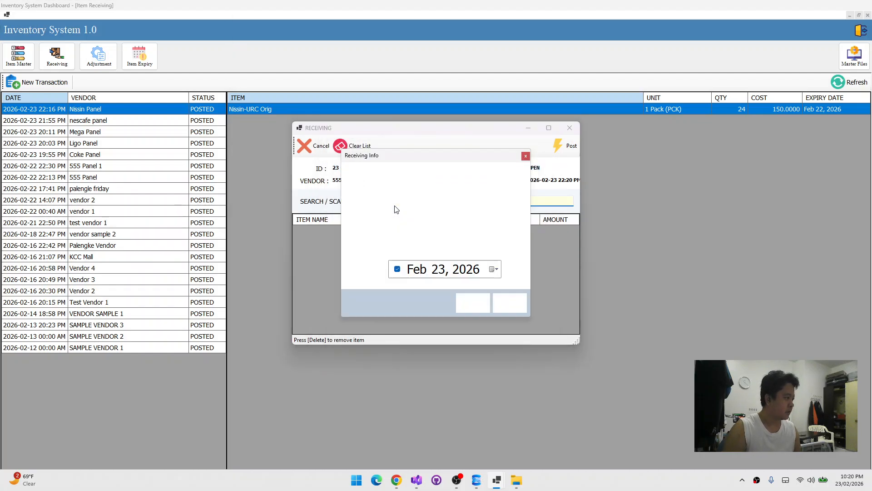
left_click(413, 217)
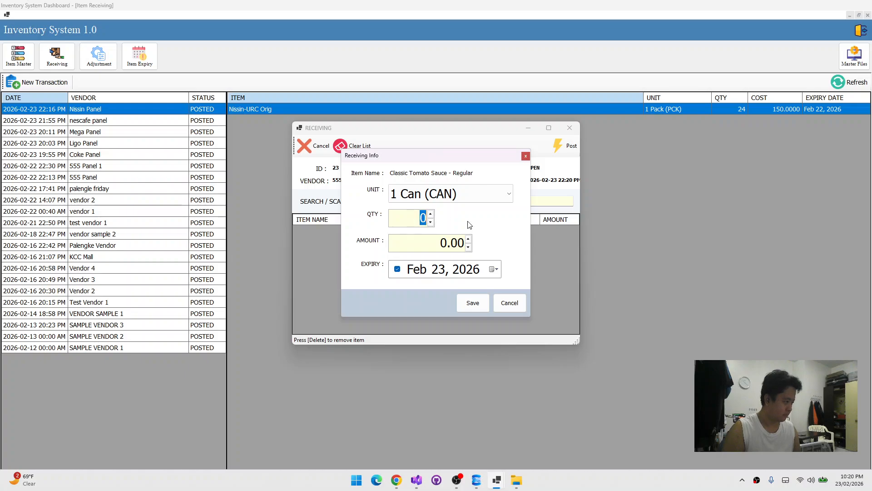
type("24")
key("Tab")
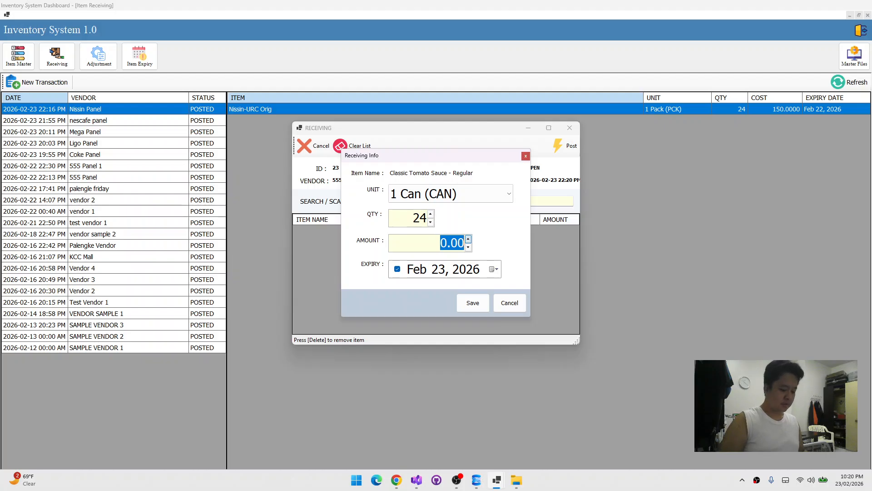
type("500")
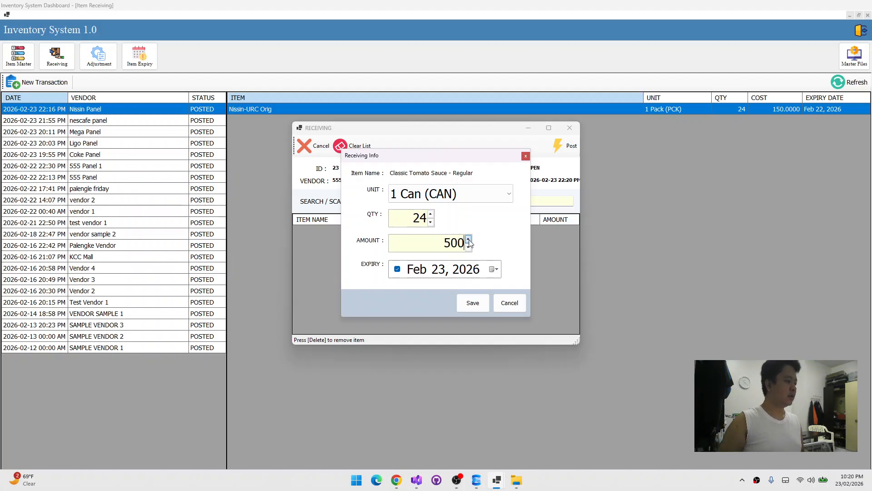
left_click(474, 269)
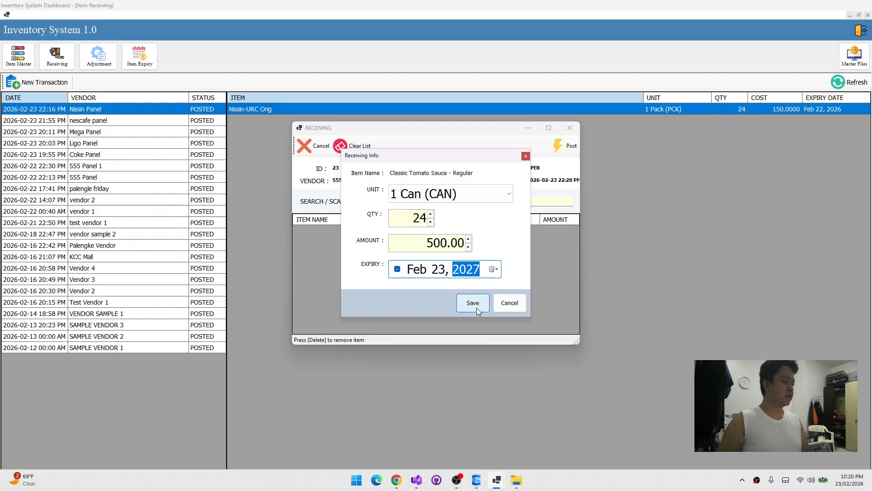
left_click(477, 310)
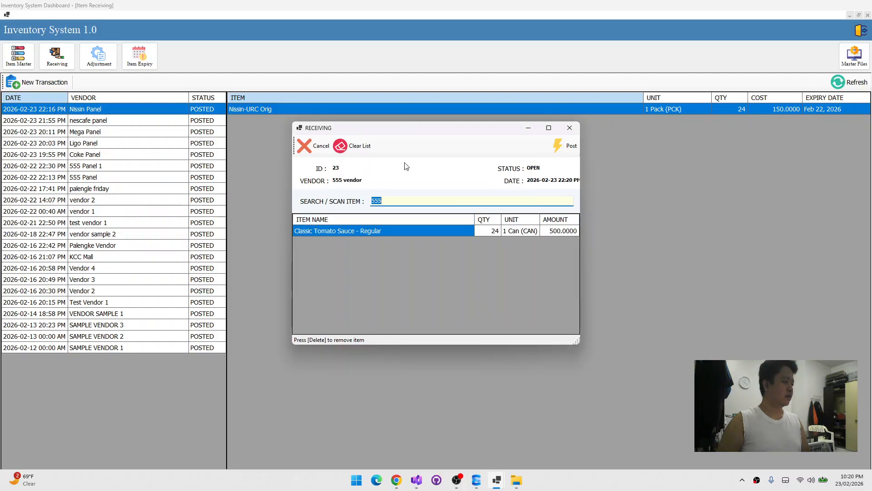
Add 24 cans of Classic Tomato Sauce - Hot to the receiving list with amount 500 and expiry Feb 23, 2027
key("Return")
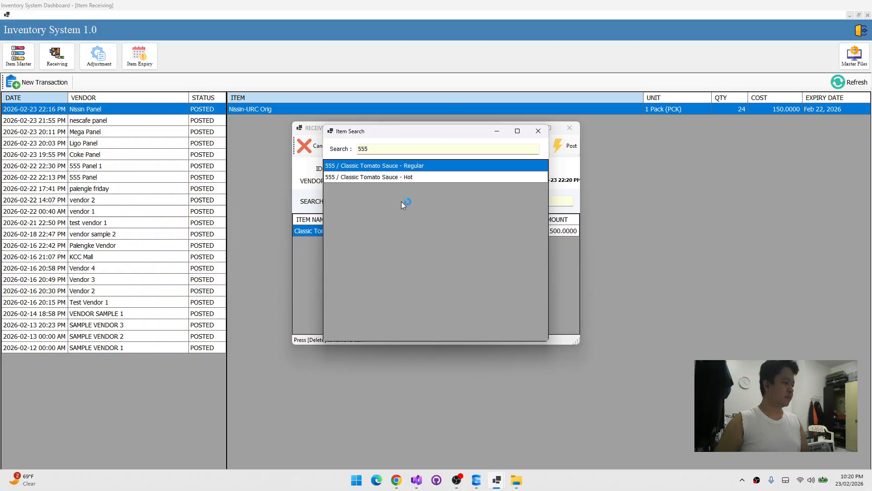
double_click(419, 179)
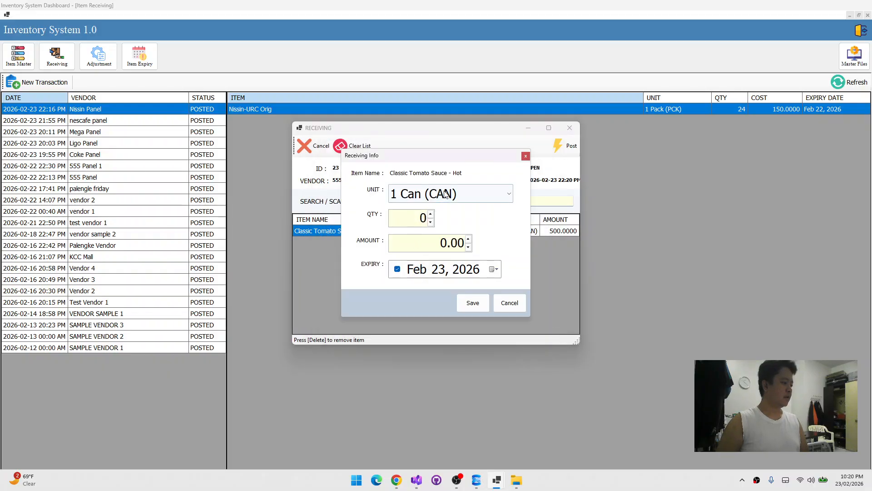
key("Tab")
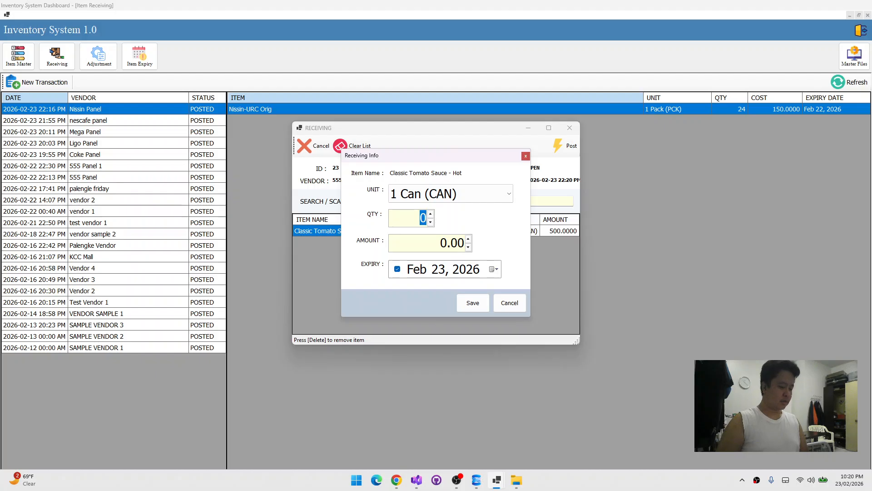
type("24")
key("Tab")
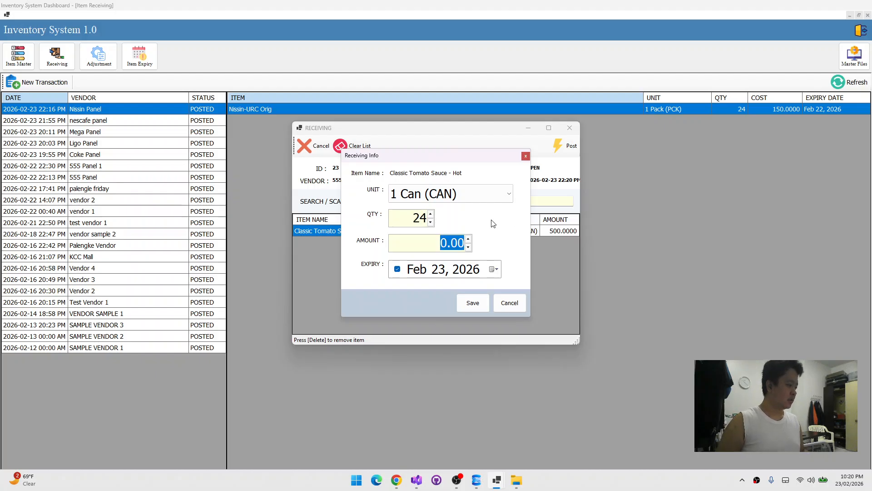
type("500")
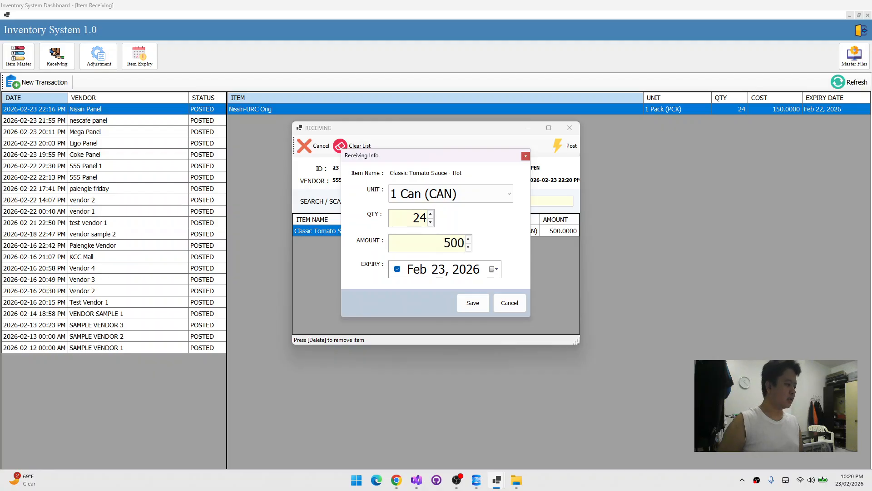
key("Tab")
left_click(471, 275)
type("2027")
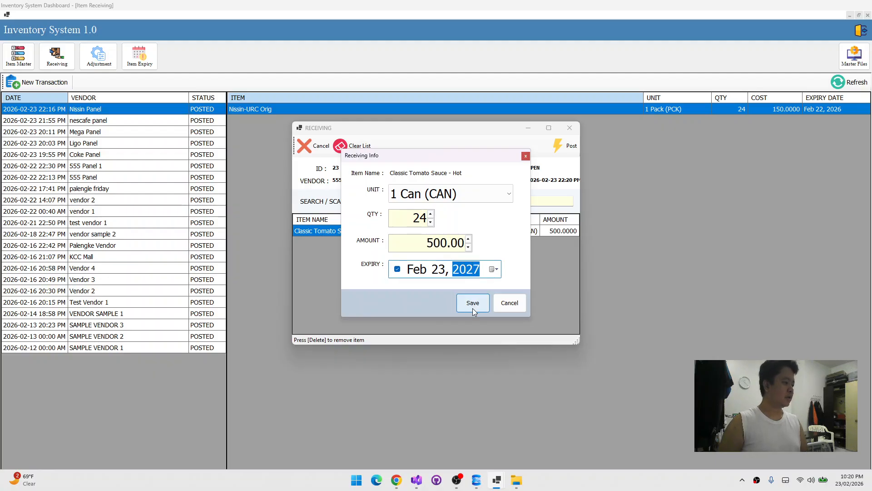
left_click(473, 306)
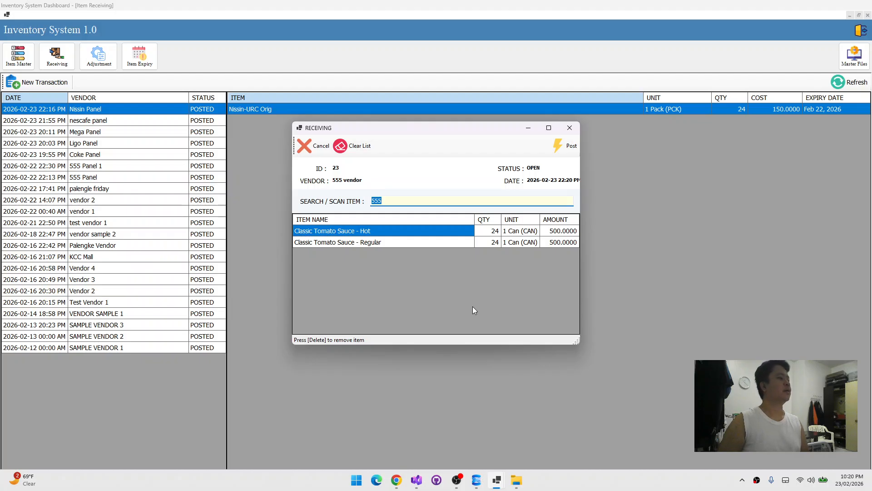
Post the 555 vendor receiving transaction, close it, and refresh the item master list
left_click(565, 149)
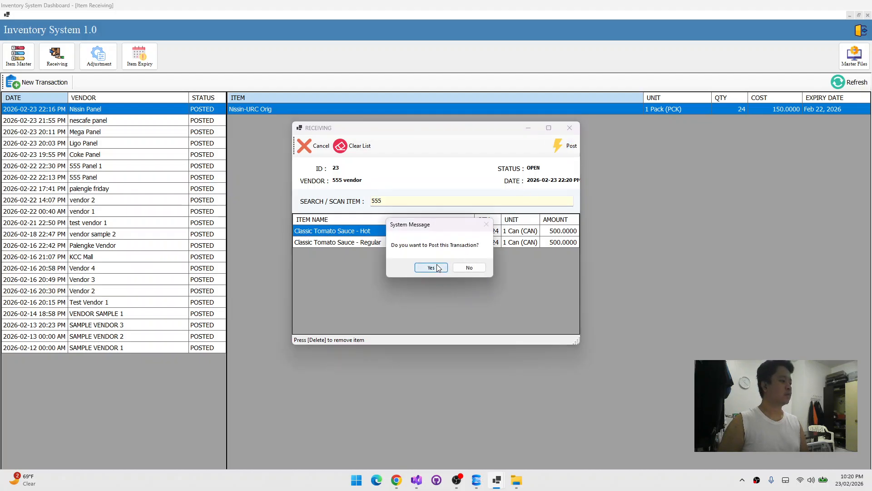
left_click(437, 264)
left_click(569, 127)
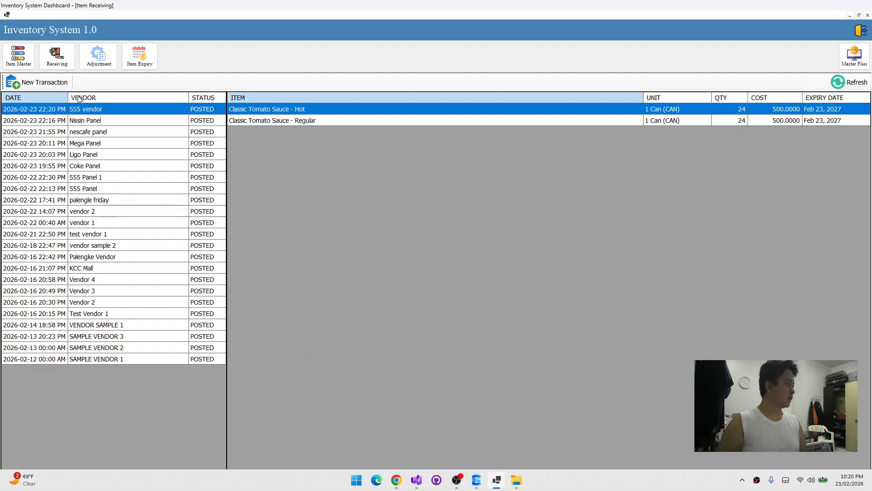
left_click(19, 55)
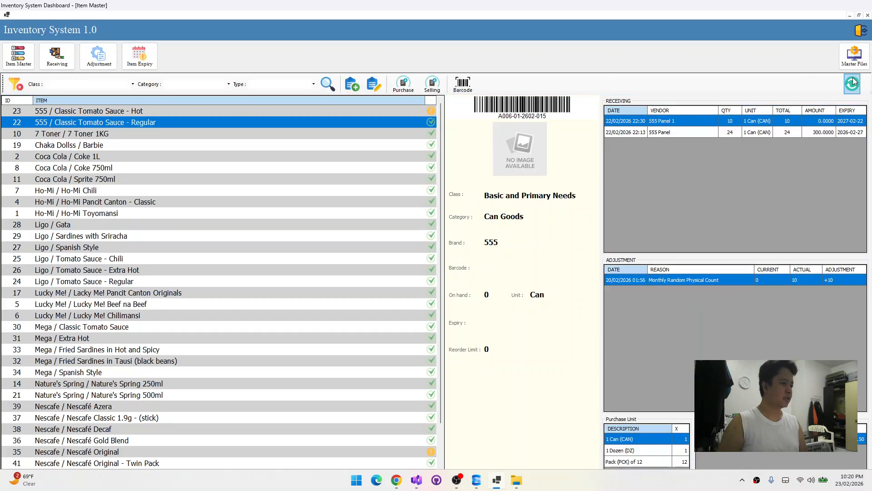
left_click(852, 82)
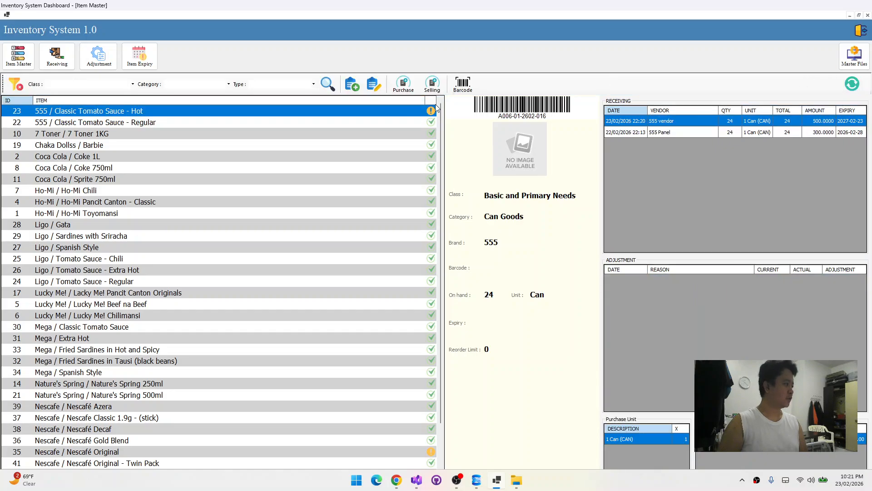
Review the on-hand stock and receiving records of both 555 Classic Tomato Sauce items and 7 Toner 1KG
left_click(184, 123)
left_click(154, 136)
left_click(201, 122)
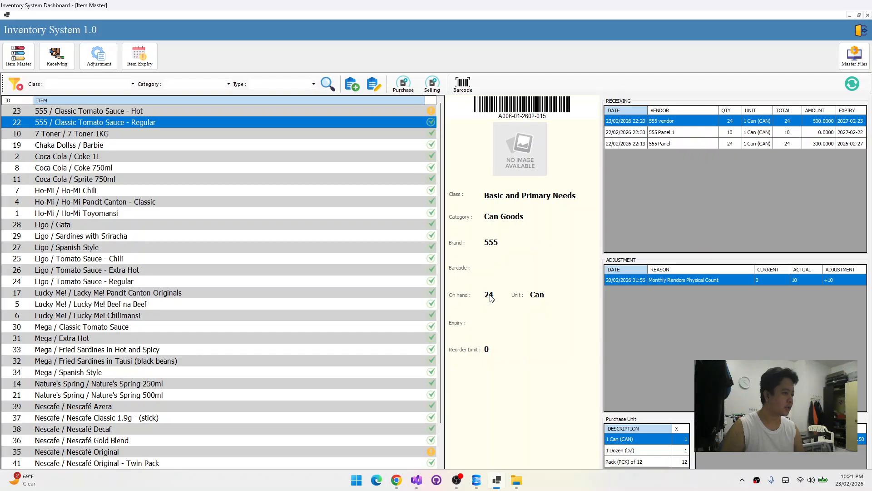
left_click(146, 113)
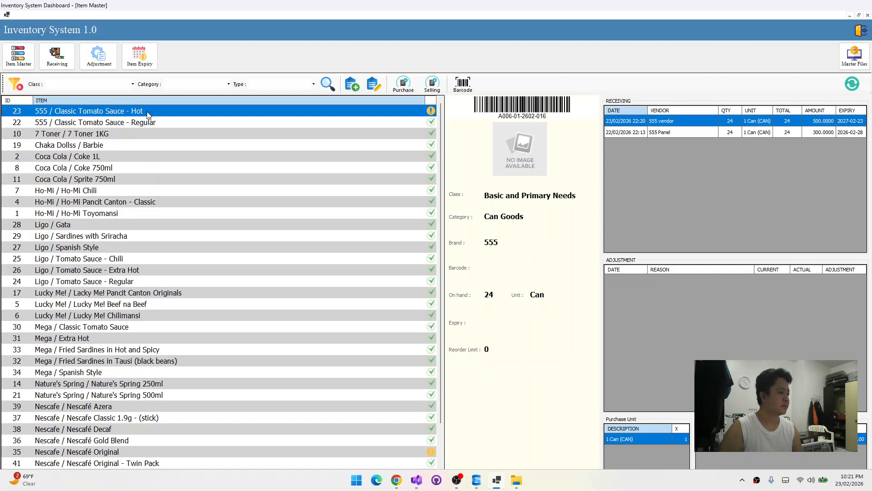
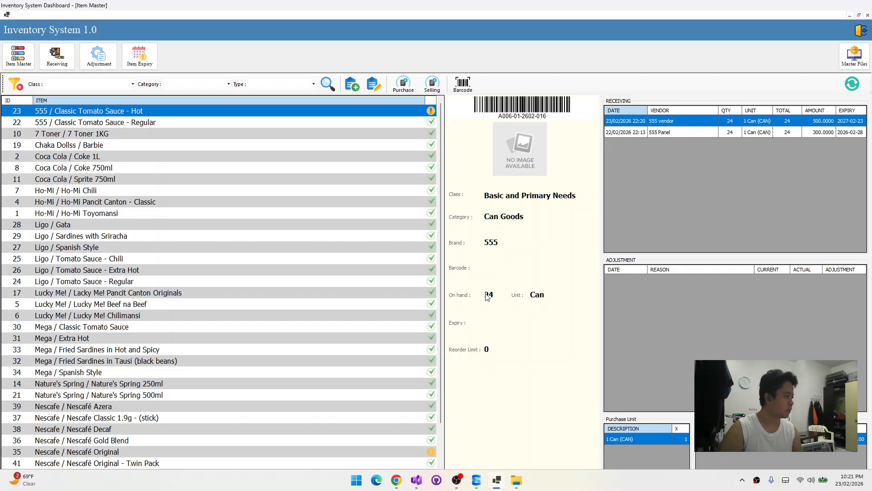
left_click(246, 121)
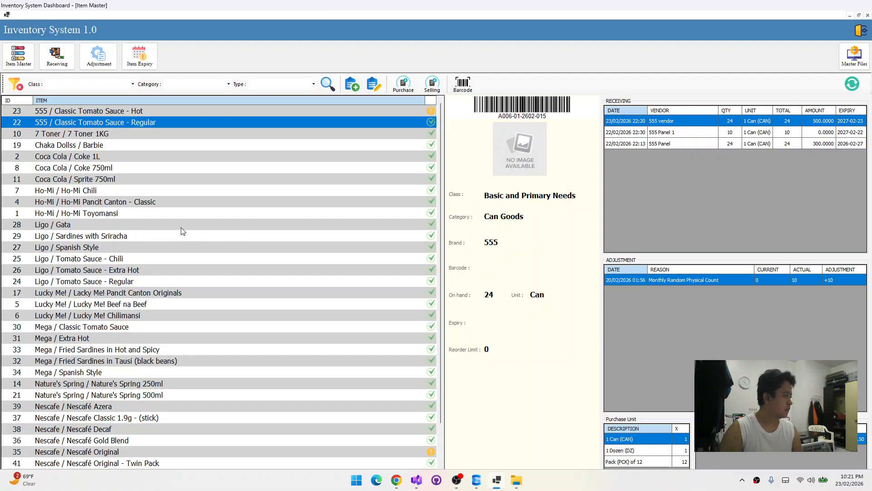
left_click(168, 135)
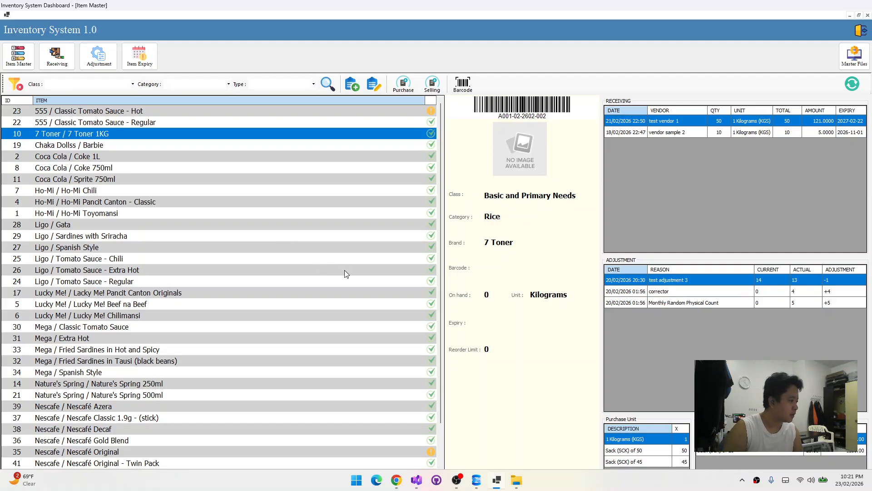
left_click(19, 56)
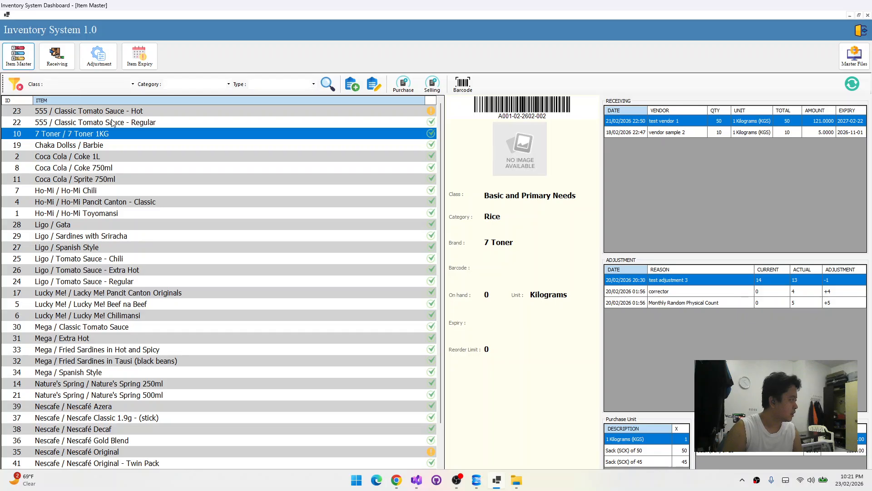
Create a new receiving transaction for the vendor "rice truck - manila"
left_click(58, 59)
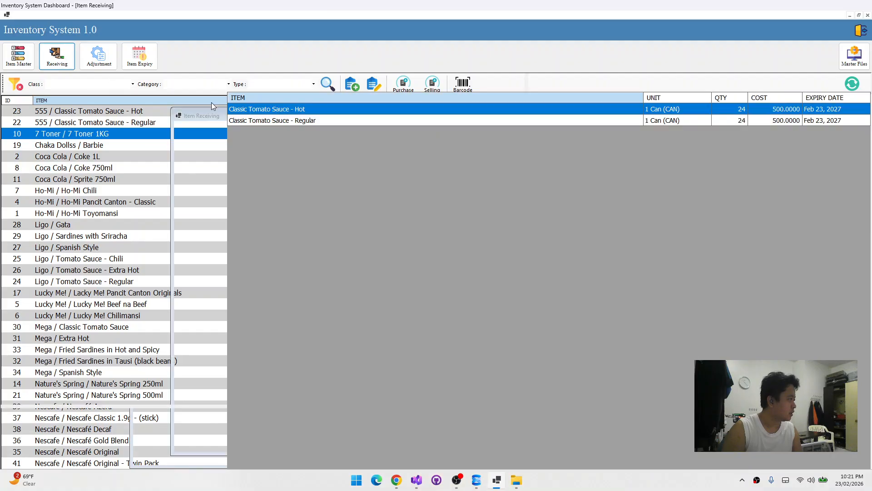
left_click(41, 83)
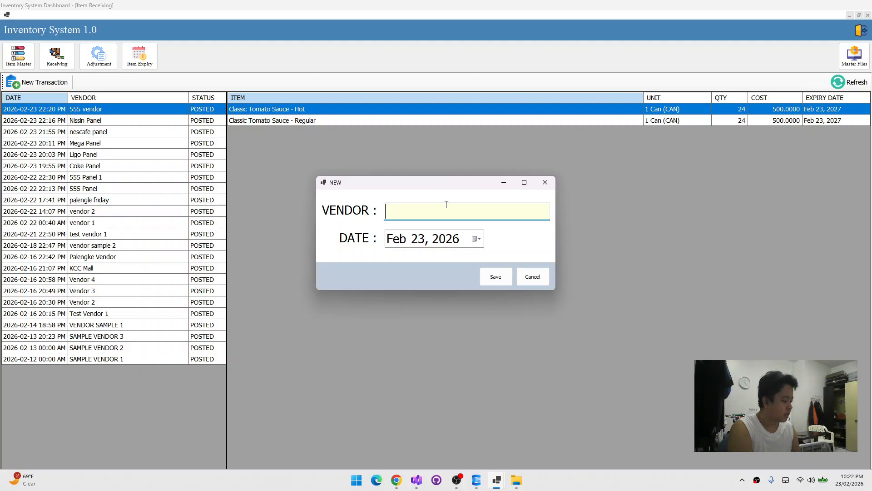
type("rice ")
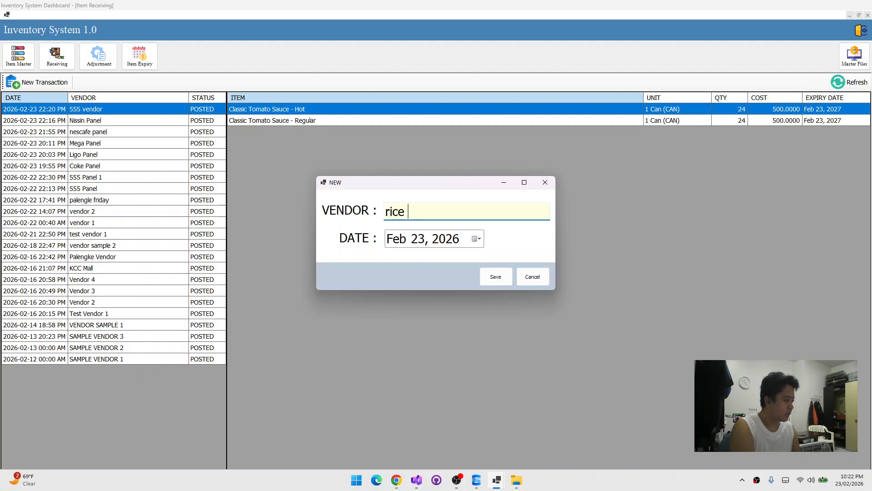
type("truck")
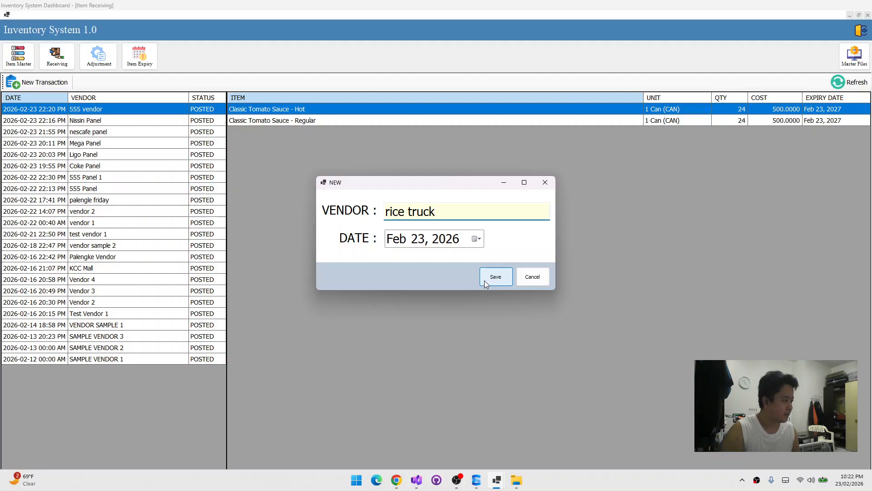
type("- ")
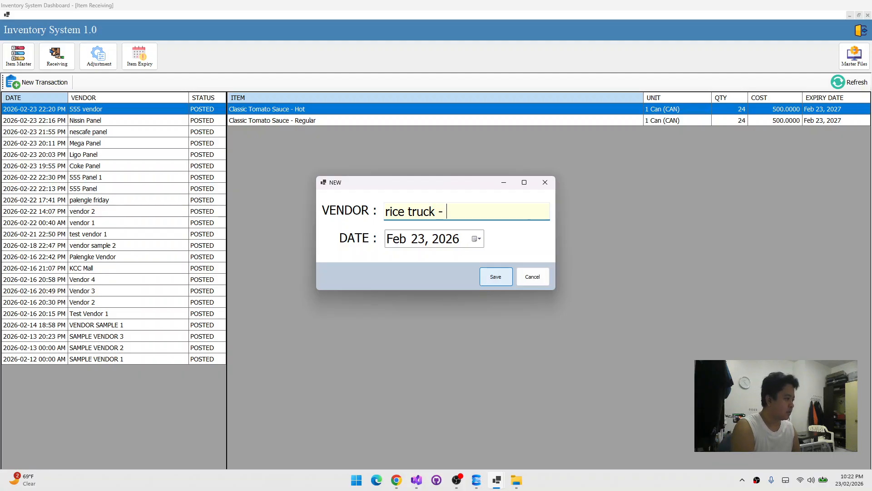
type("manila")
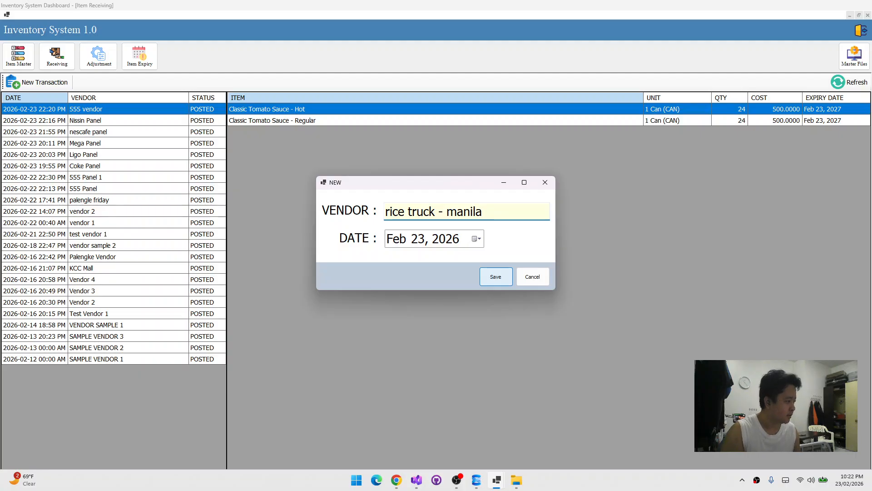
left_click(490, 276)
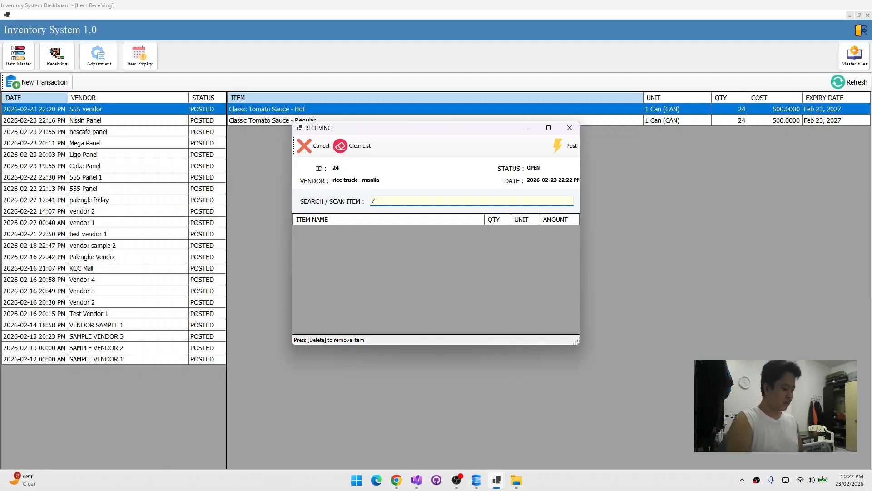
Search for "7 tone" and enter 7 Toner 1KG with unit Sack (SCK) of 50, quantity 5 and amount 10000
type("e")
key("Return")
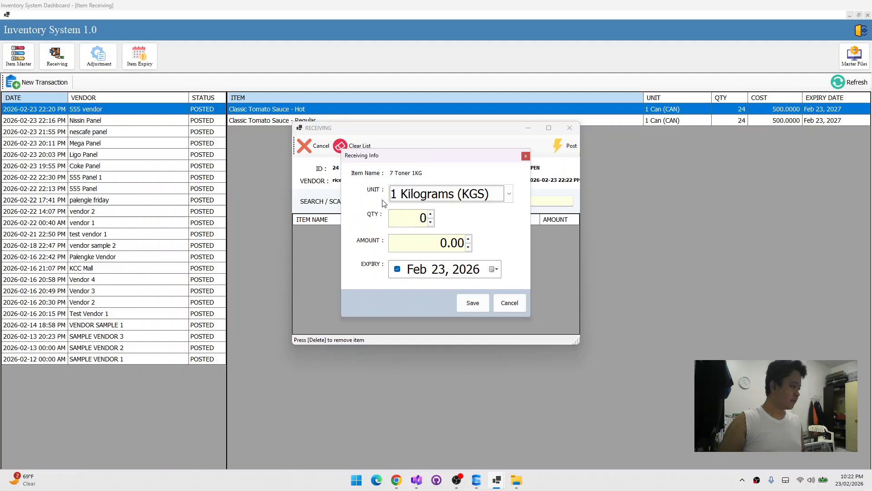
left_click(470, 197)
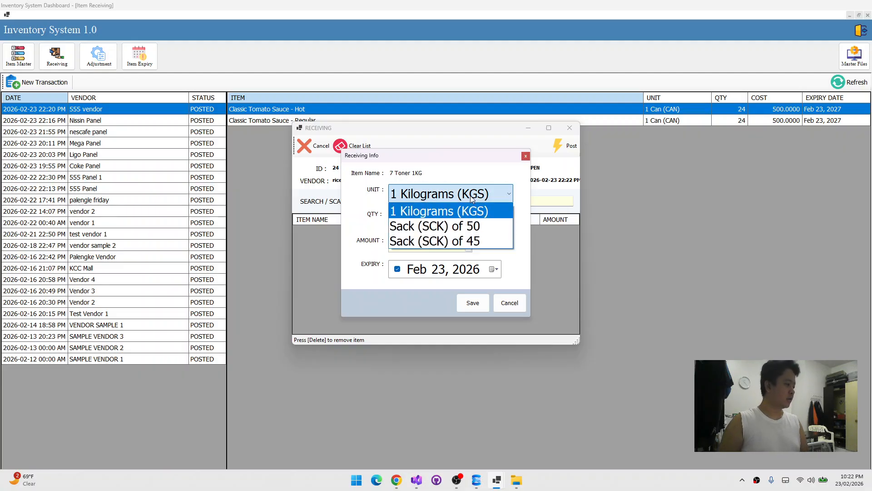
left_click(463, 233)
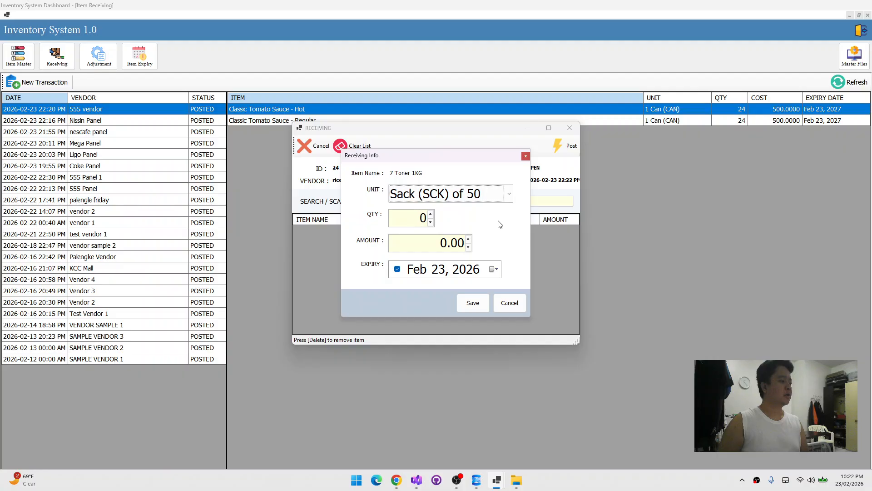
key("Tab")
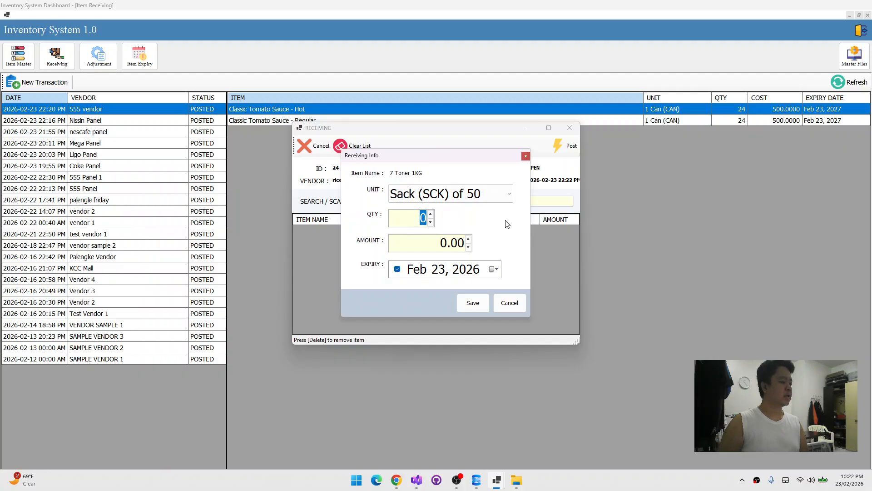
type("5")
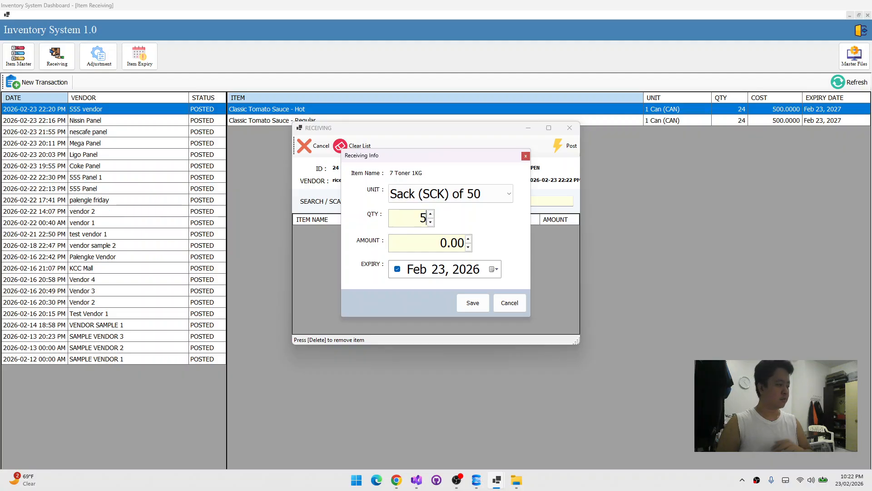
left_click(468, 201)
left_click(468, 199)
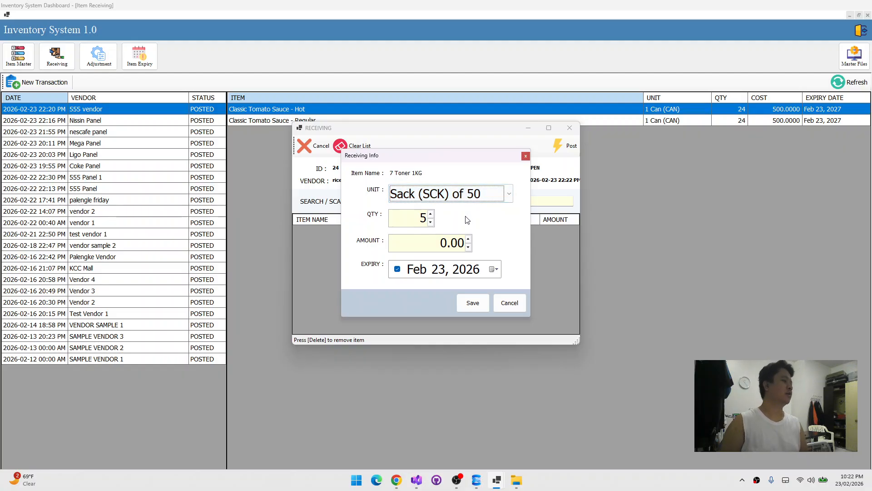
left_click_drag(409, 247, 534, 251)
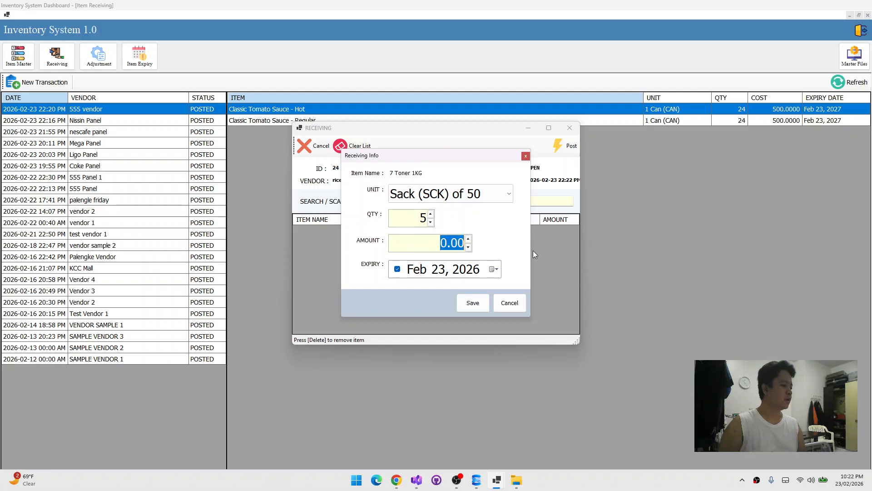
type("10000")
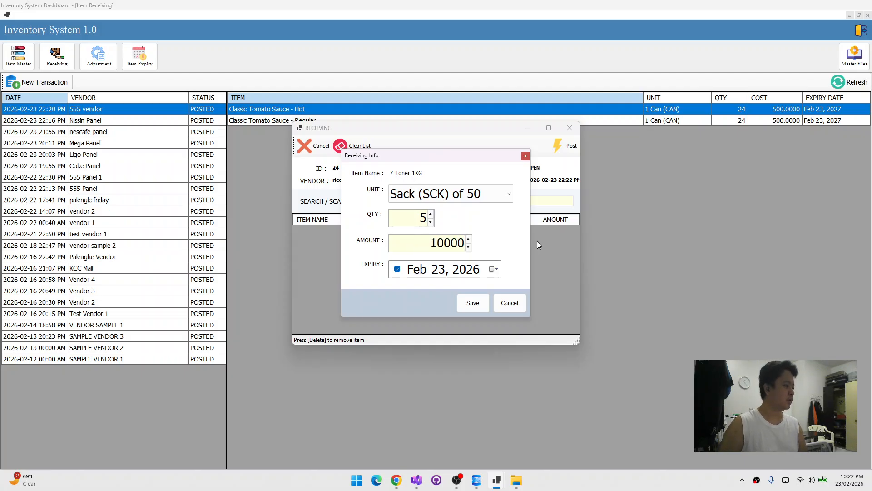
Set the expiry of 7 Toner 1KG to Aug 23, 2026 and save it to the receiving list
left_click(464, 271)
left_click(439, 271)
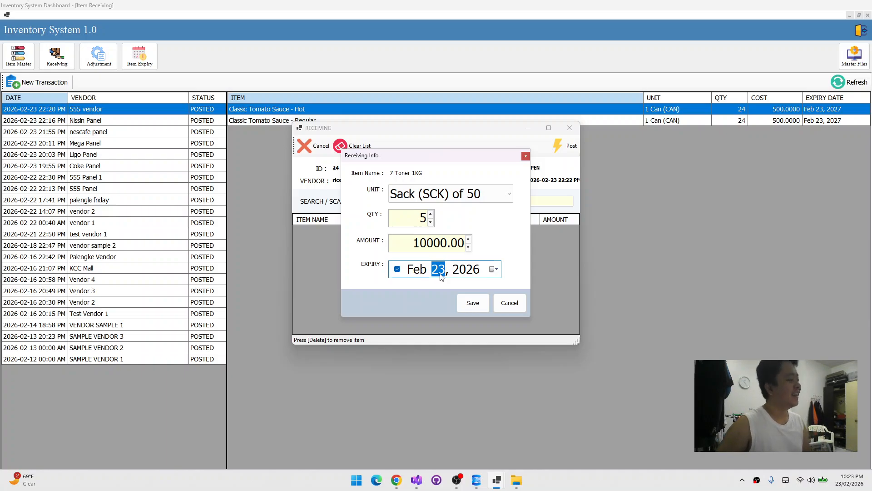
left_click(418, 270)
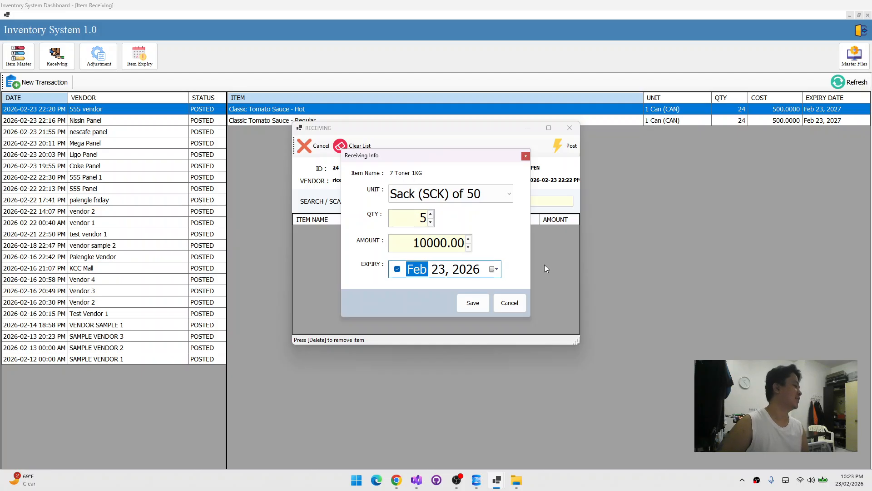
key("Up")
key("Up")
key("Up")
key("Up")
key("Up")
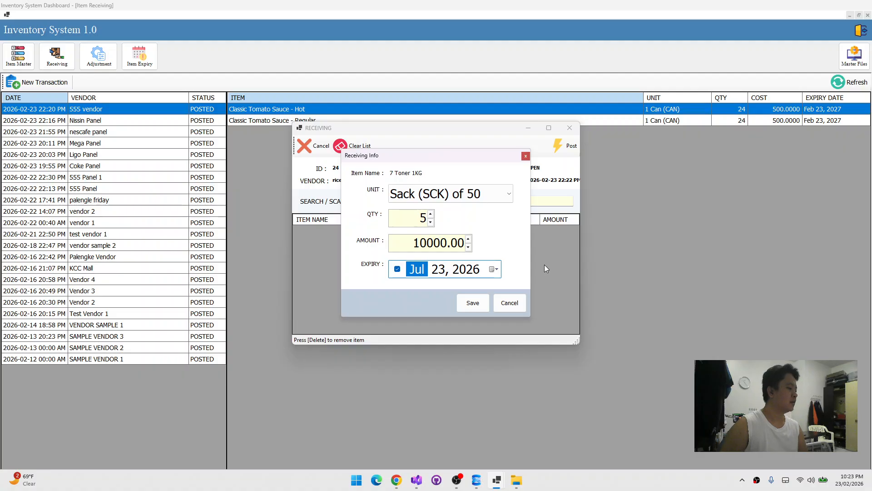
key("Up")
key("Down")
key("Down")
key("Down")
key("Down")
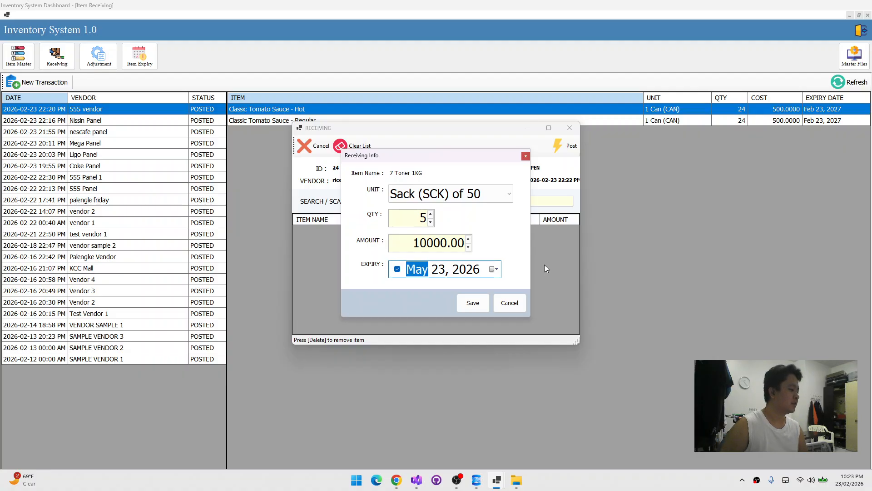
key("Down")
key("Down")
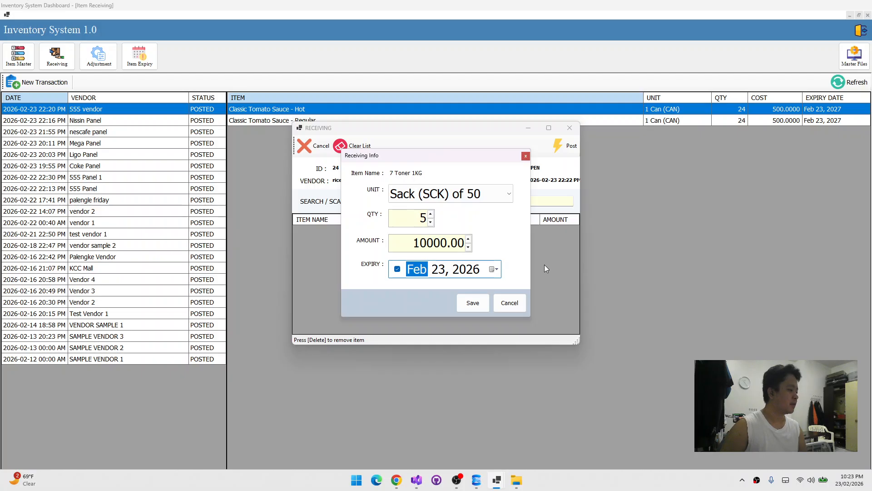
key("Up")
key("Up")
key("Up")
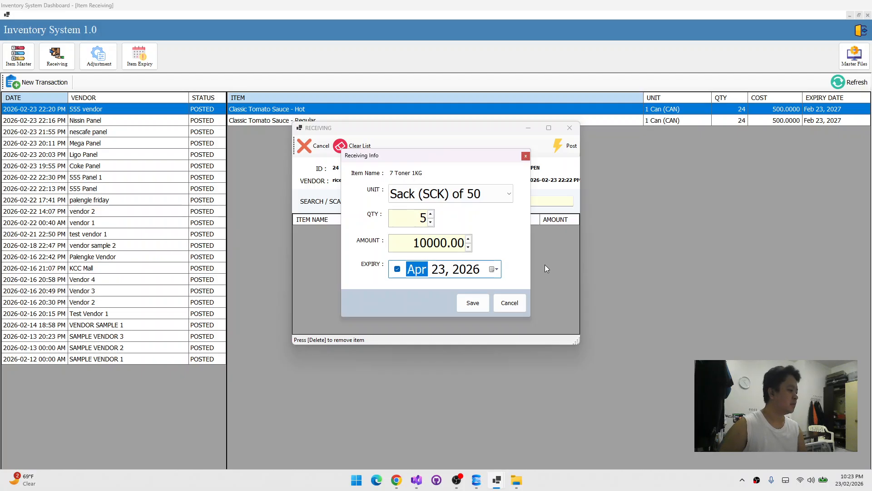
key("Up")
key("Up")
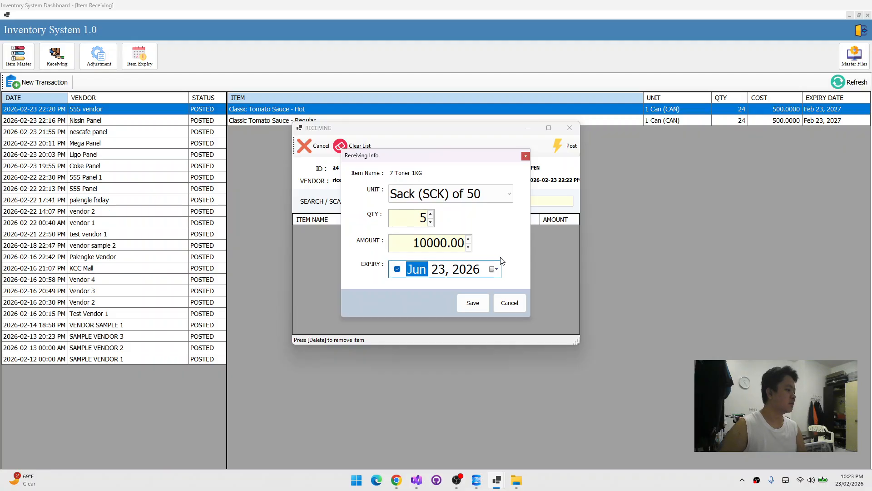
key("Up")
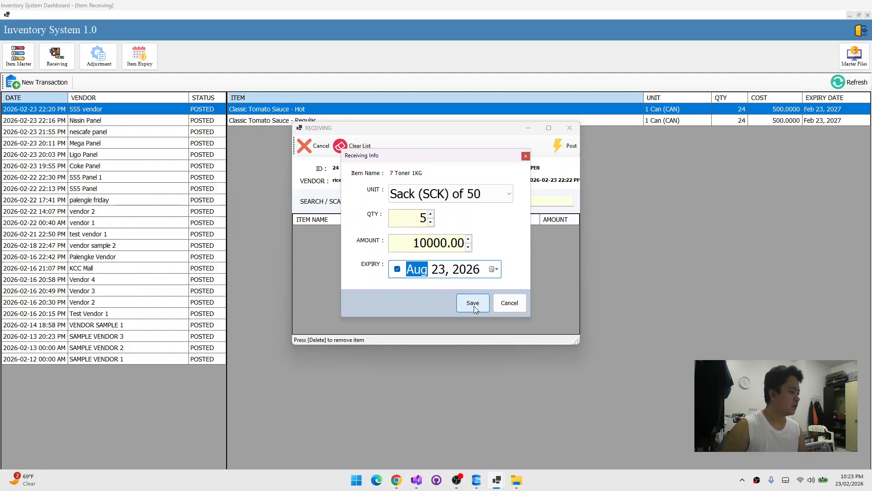
left_click(474, 303)
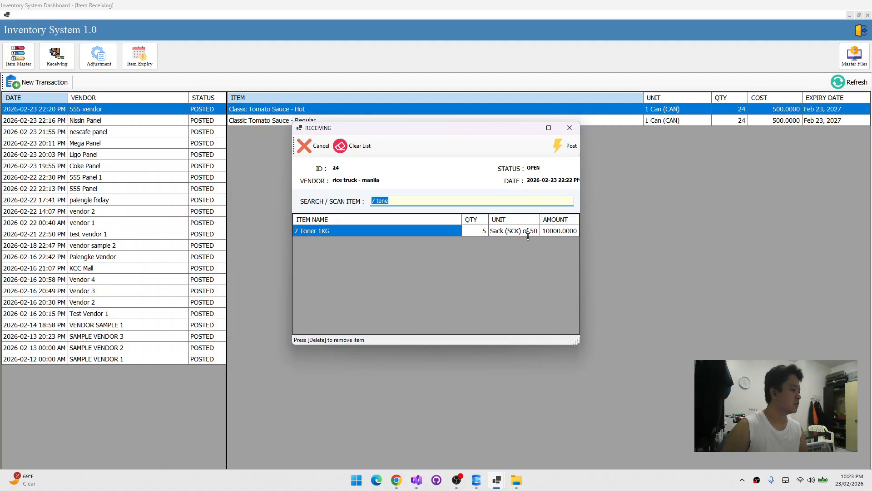
Post the "rice truck - manila" receiving transaction and close it
left_click(572, 146)
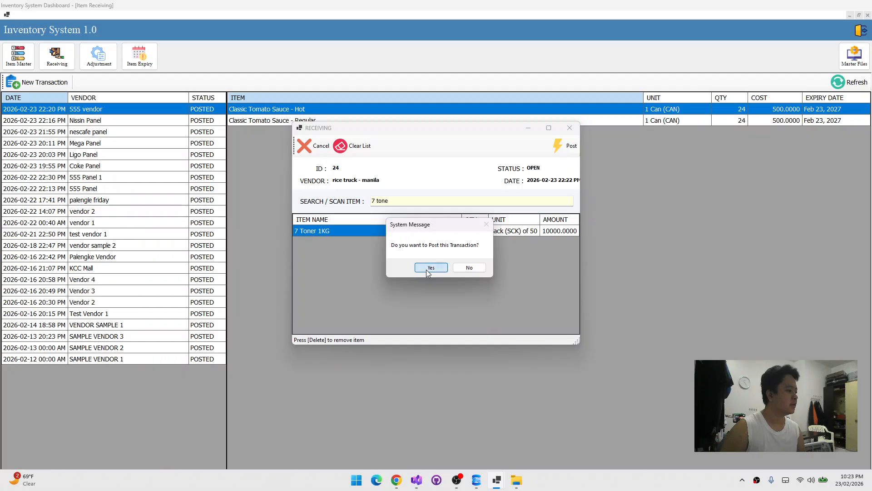
left_click(427, 269)
left_click(571, 128)
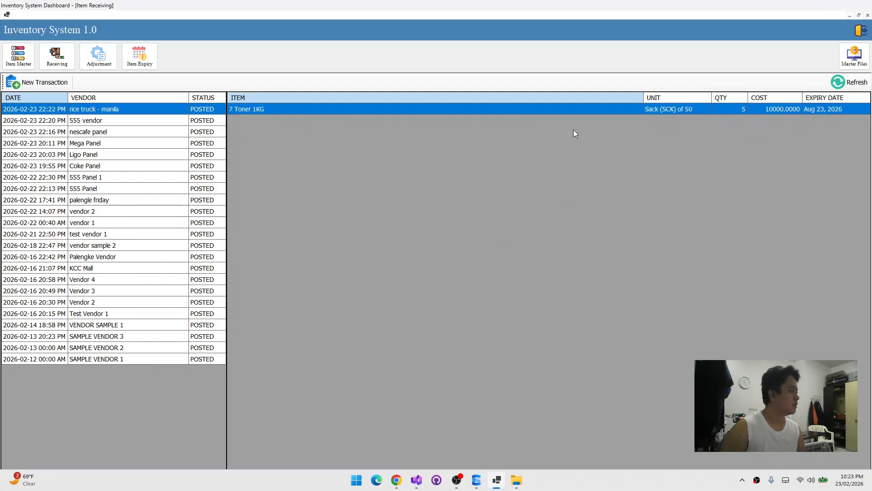
Refresh the item master list and check the on-hand stock and receiving records of 7 Toner 1KG
left_click(19, 56)
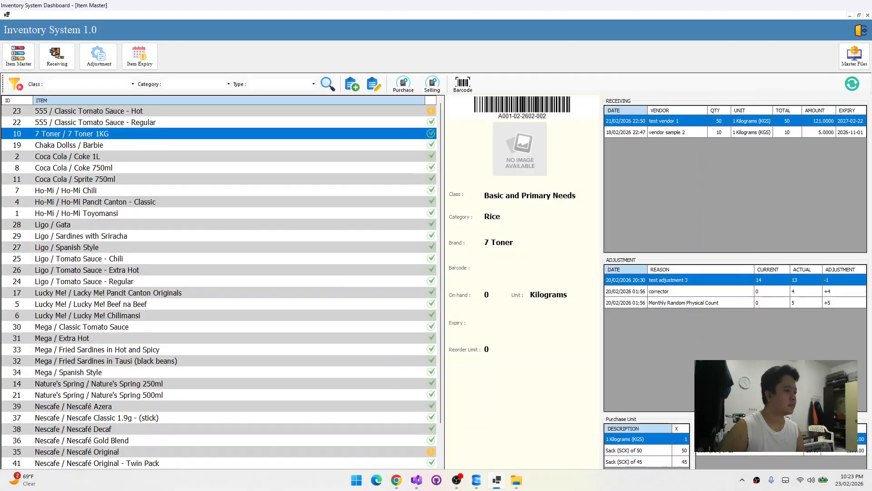
left_click(853, 84)
left_click(131, 145)
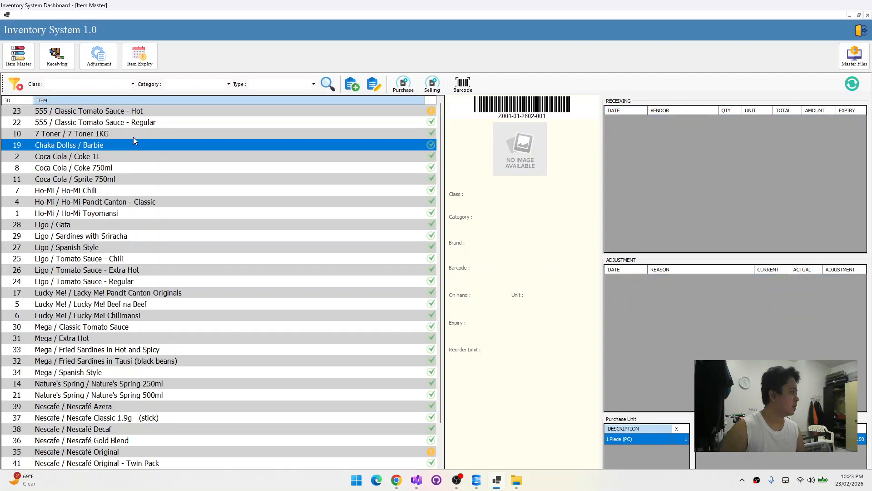
left_click(133, 138)
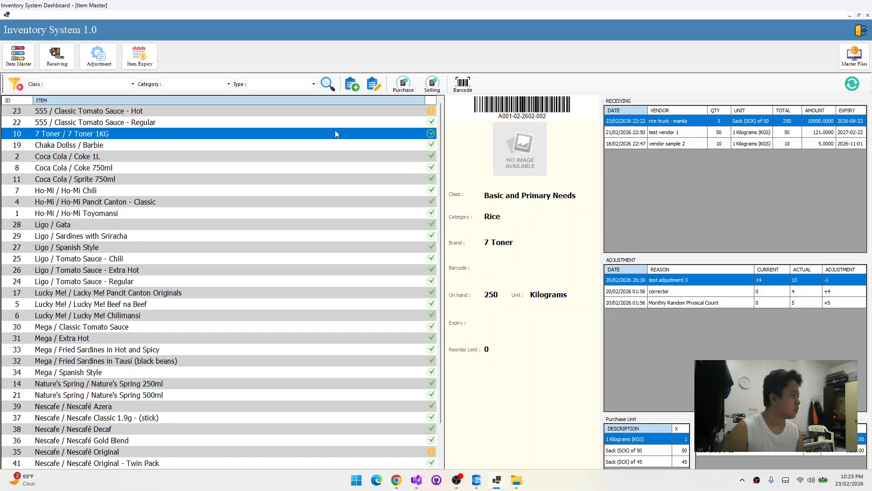
Set the expiry notification of 7 Toner 1KG to 60 days and save the item
left_click(371, 85)
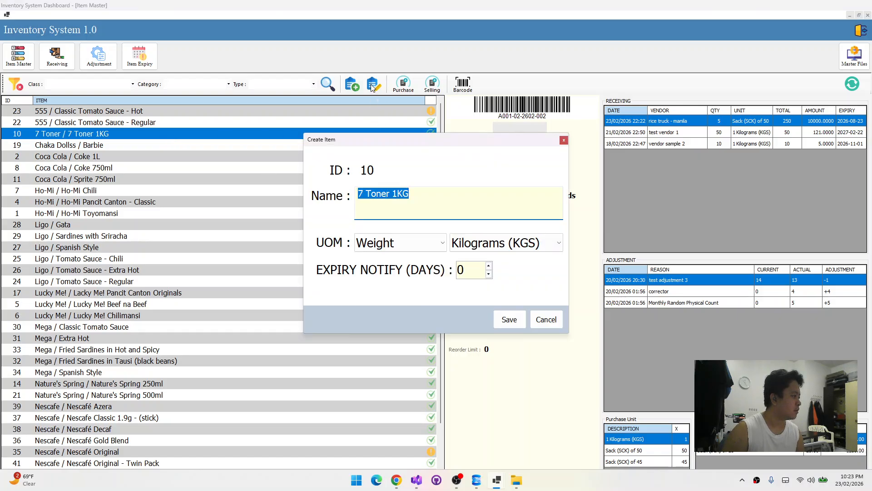
key("Tab")
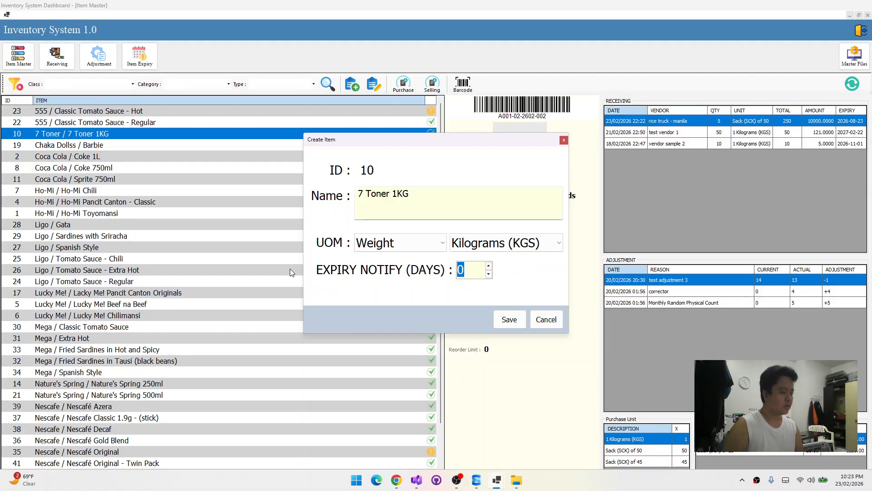
type("1")
key("BackSpace")
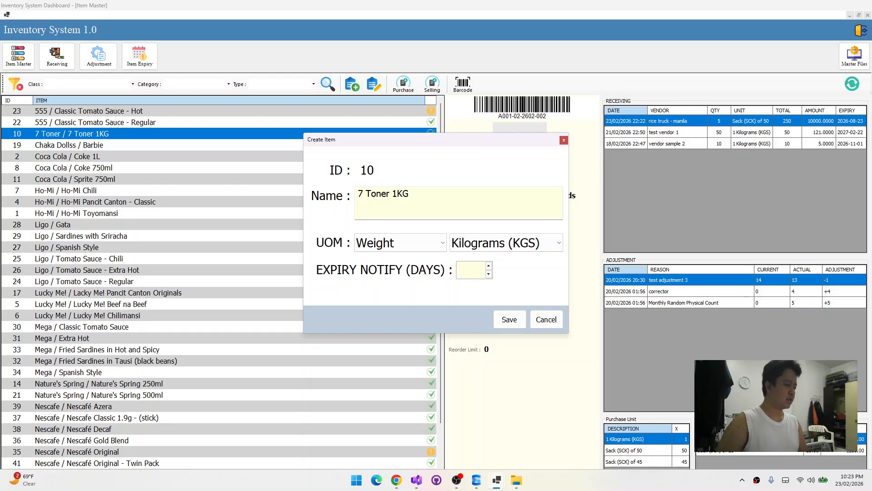
type("60")
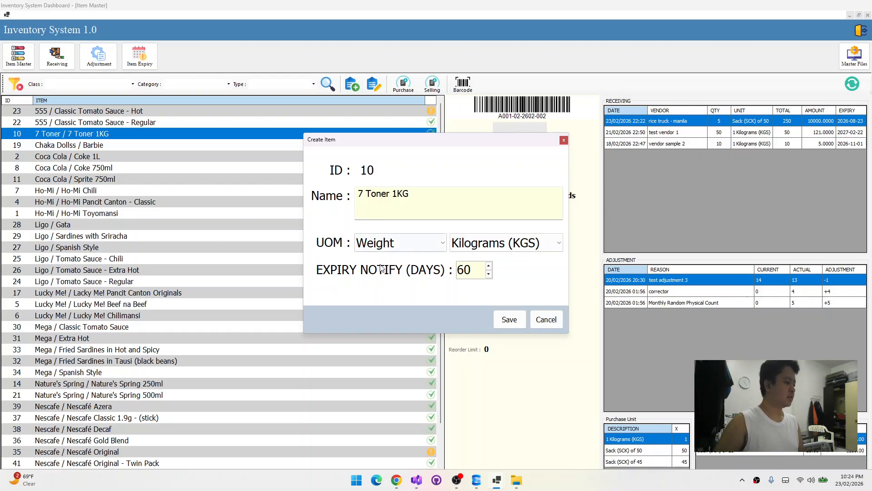
left_click(509, 320)
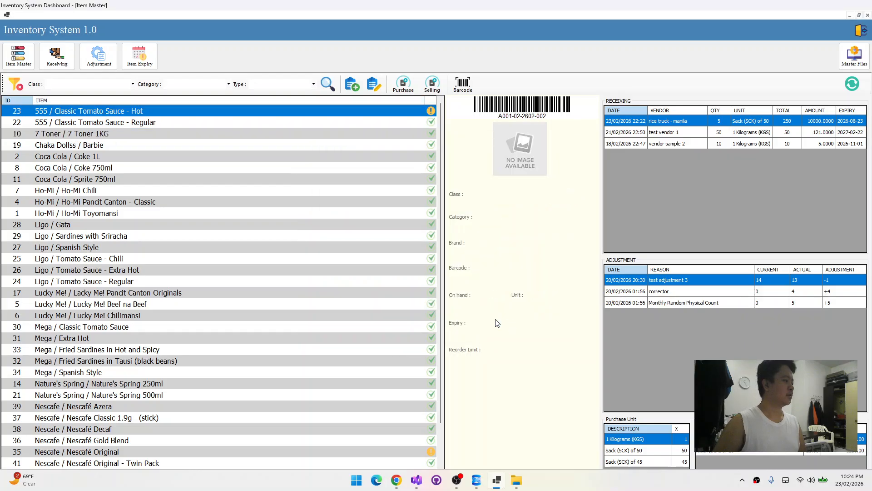
Check the on-hand stock and receiving records of 7 Toner 1KG after the item update
left_click(284, 146)
left_click(267, 134)
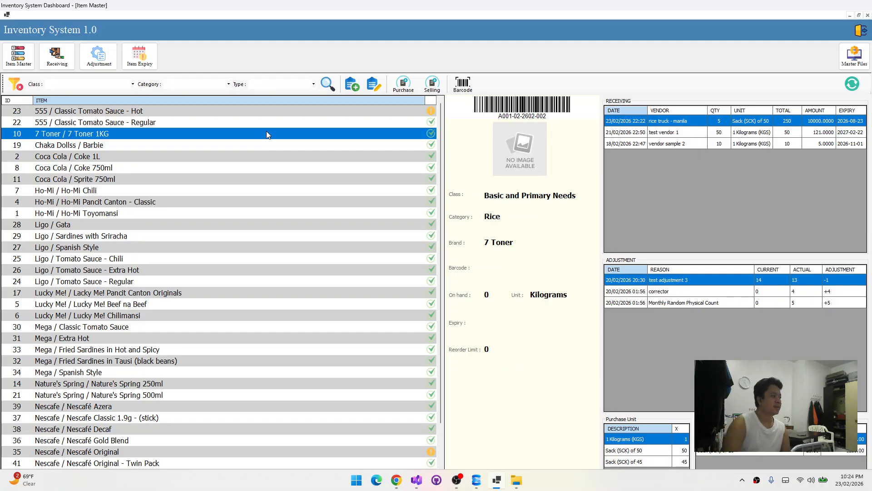
left_click(261, 144)
left_click(259, 141)
left_click(269, 135)
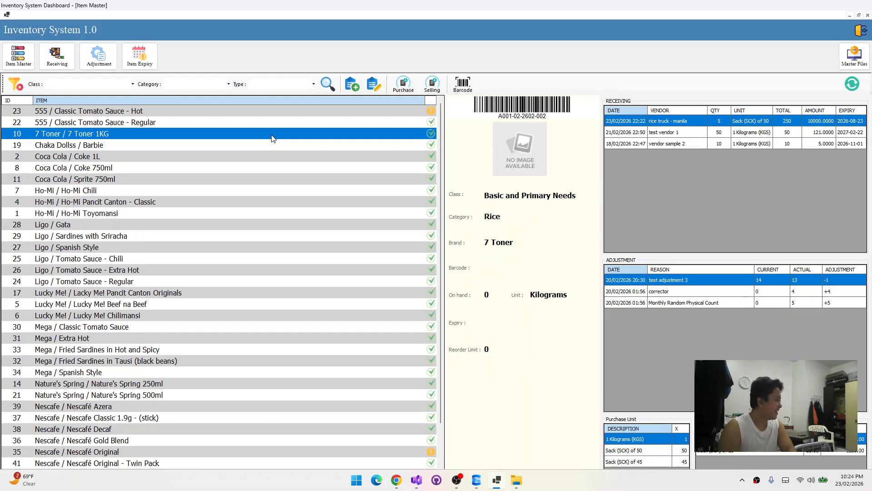
left_click(271, 135)
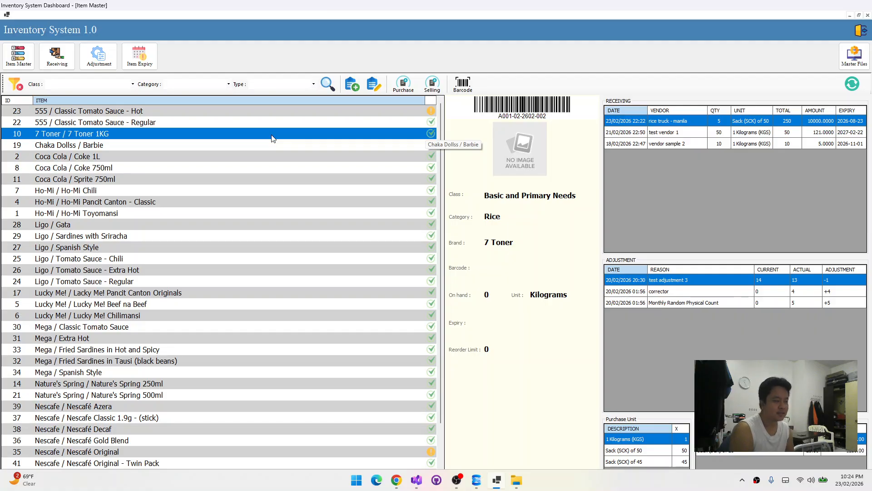
Examine the details of 555 Classic Tomato Sauce - Regular and Hot and the items listed below them
left_click(265, 122)
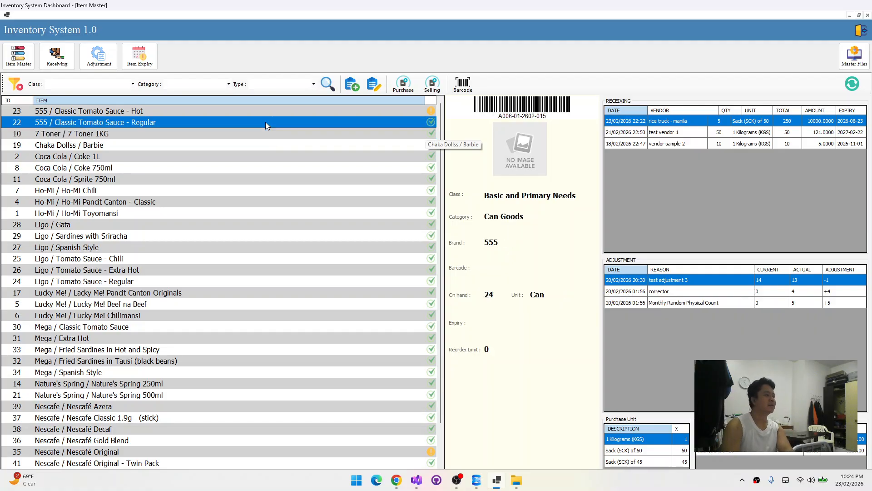
left_click(272, 110)
left_click(273, 121)
left_click(277, 114)
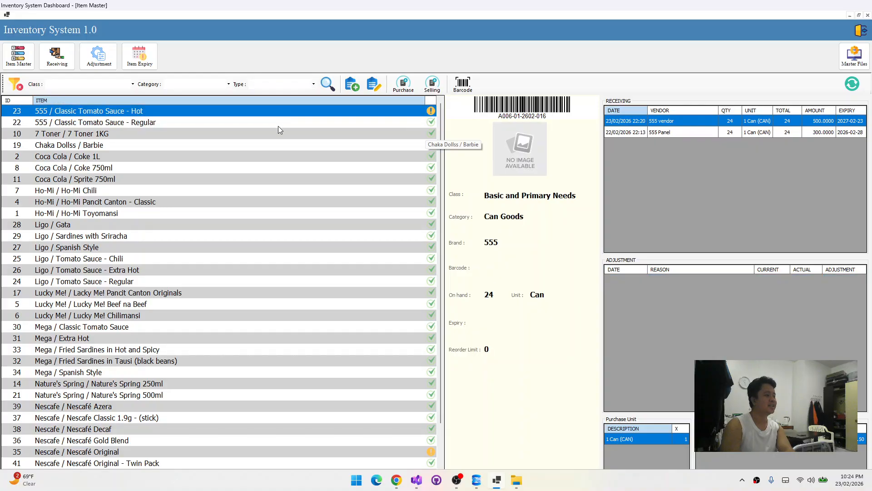
left_click(278, 126)
left_click(278, 129)
key("Down")
key("Down")
key("Down")
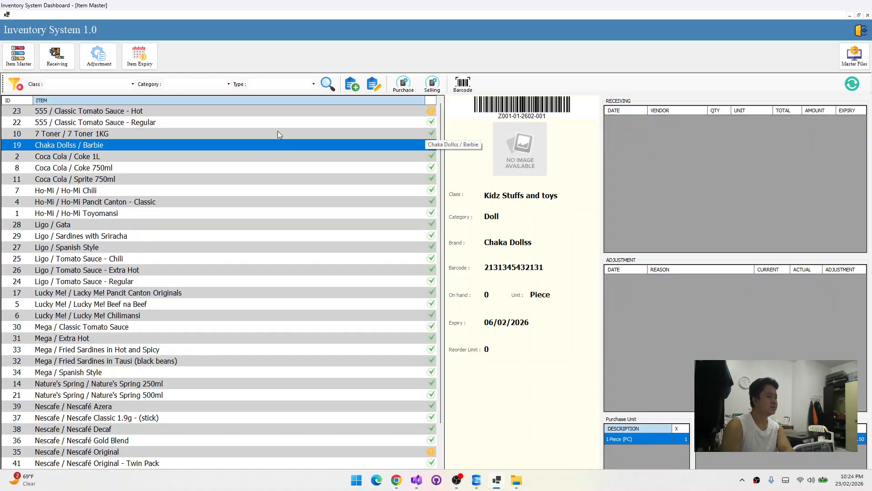
key("Up")
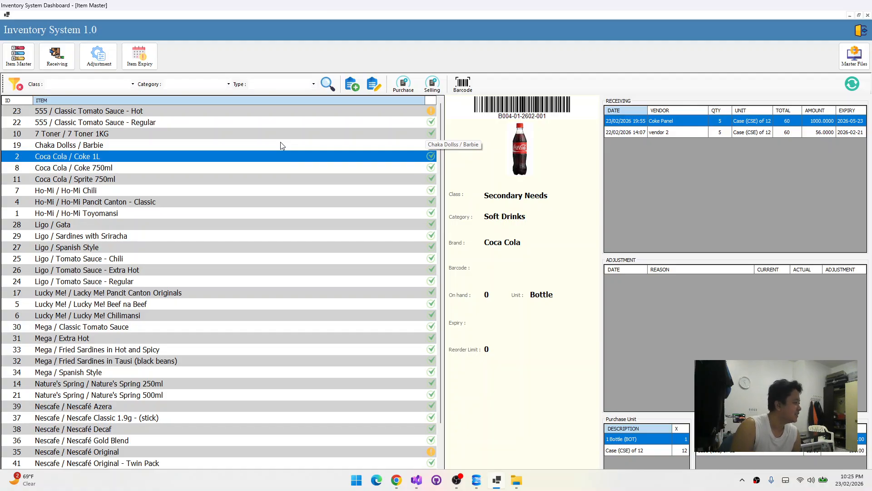
Recheck the on-hand stock of 7 Toner 1KG against the neighbouring Barbie and 555 Classic Tomato Sauce - Regular items
left_click(281, 144)
left_click(286, 135)
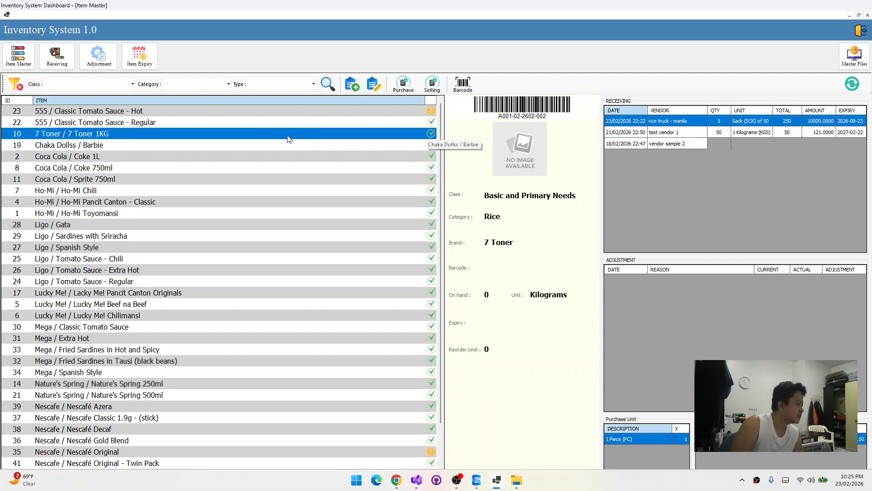
left_click(284, 124)
left_click(267, 144)
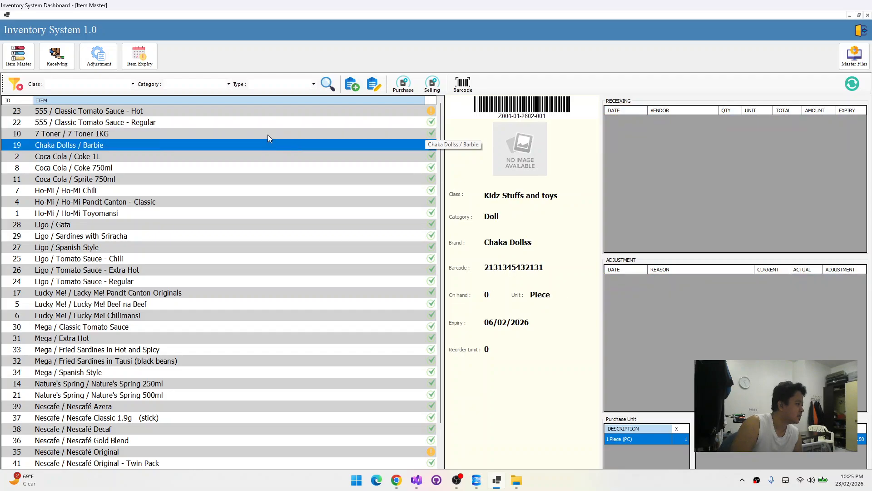
left_click(268, 134)
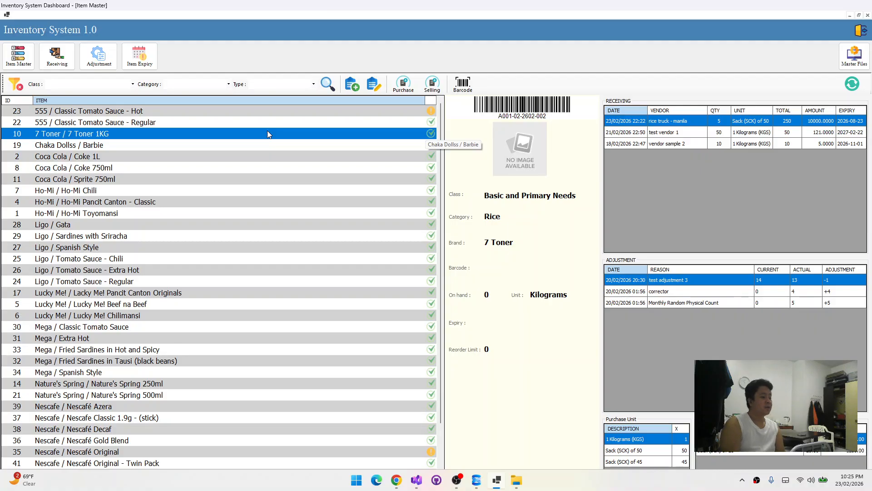
Compare the stock, receiving and adjustment records of both 555 Classic Tomato Sauce items with those of 7 Toner 1KG
key("Up")
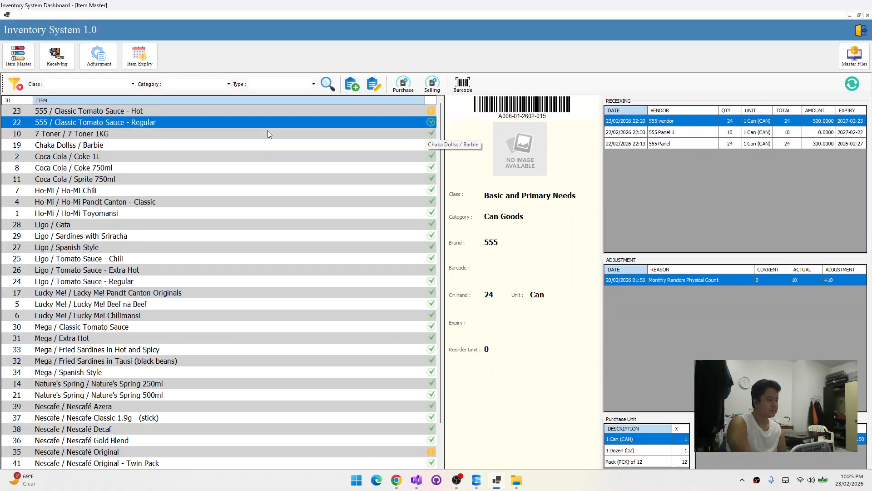
key("Up")
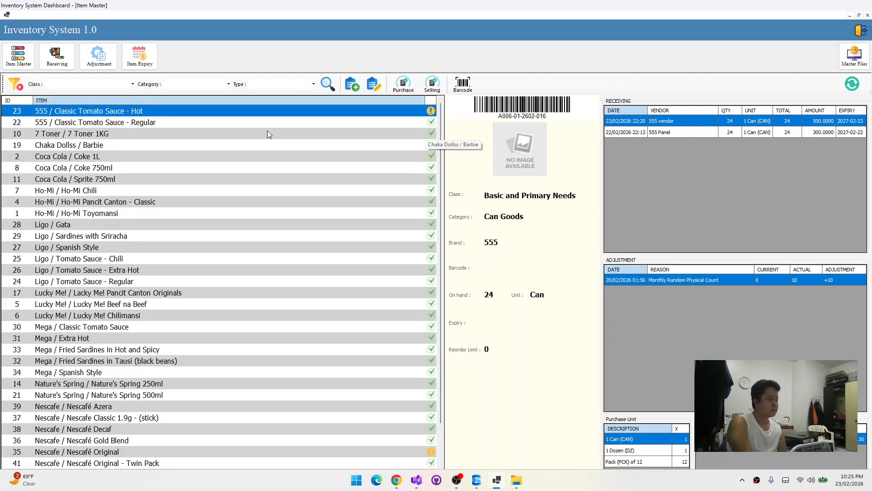
key("Down")
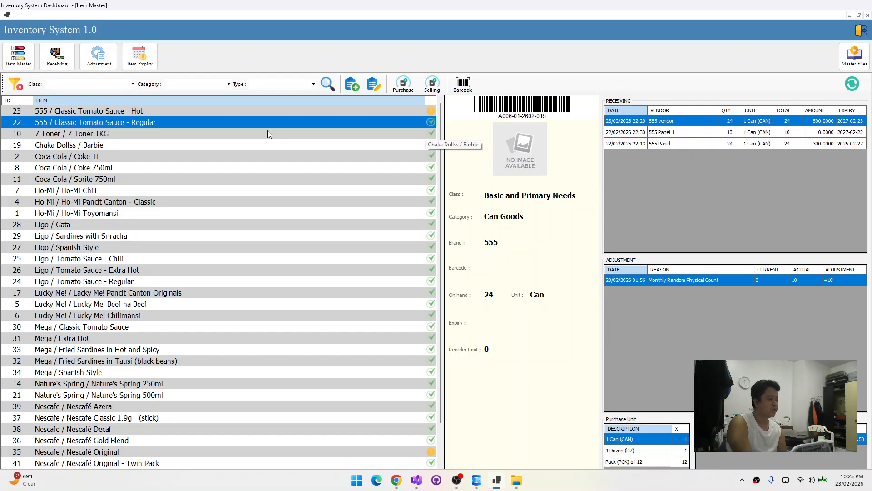
key("Up")
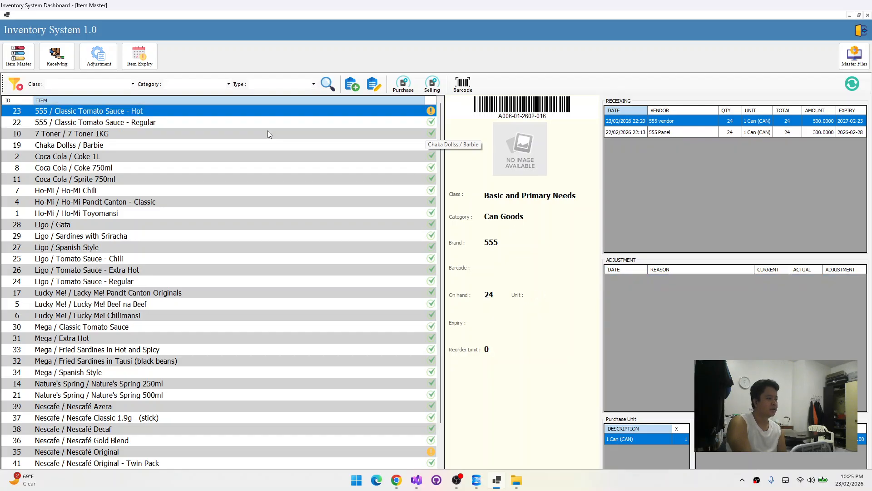
key("Down")
key("Up")
key("Down")
key("Up")
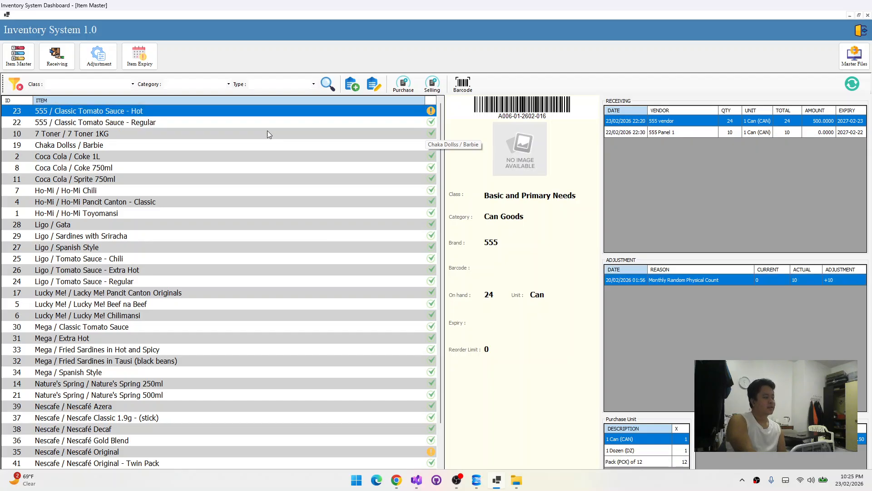
key("Down")
key("Down")
key("Up")
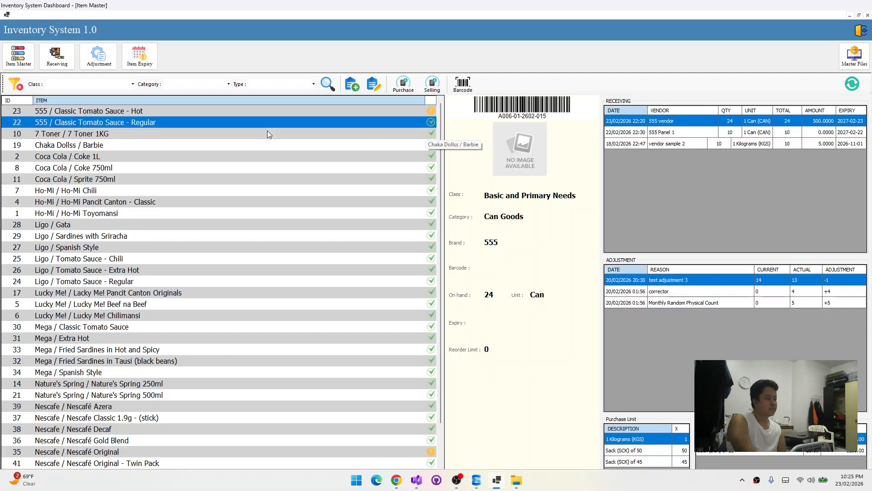
key("Down")
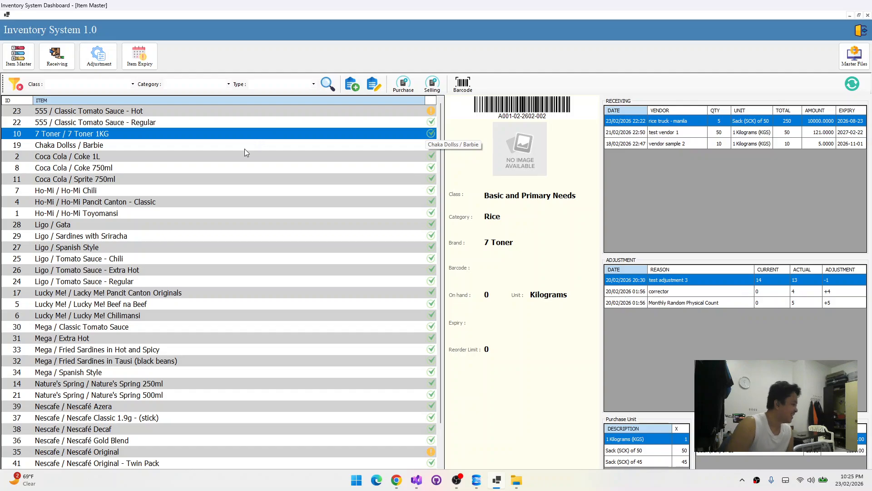
Alternate between 7 Toner 1KG and Chaka Dollss Barbie to compare their on-hand stock, expiry and transaction records
left_click(247, 144)
left_click(247, 134)
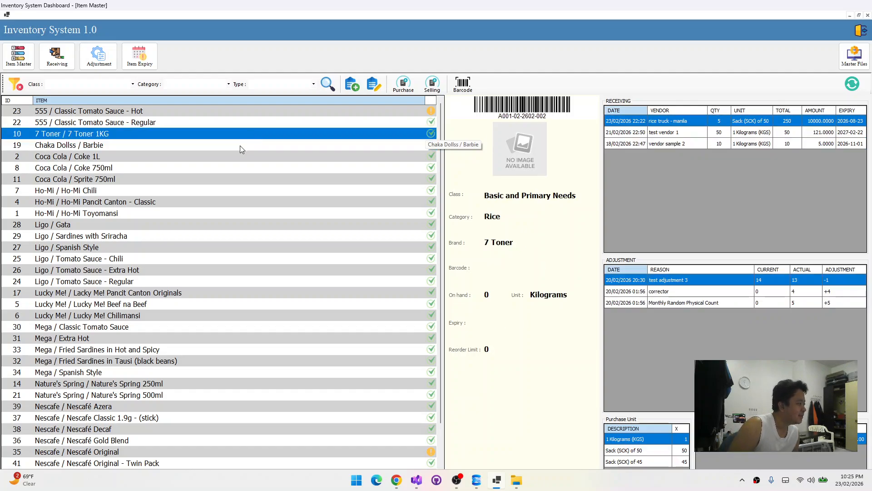
left_click(240, 145)
left_click(245, 133)
left_click(241, 144)
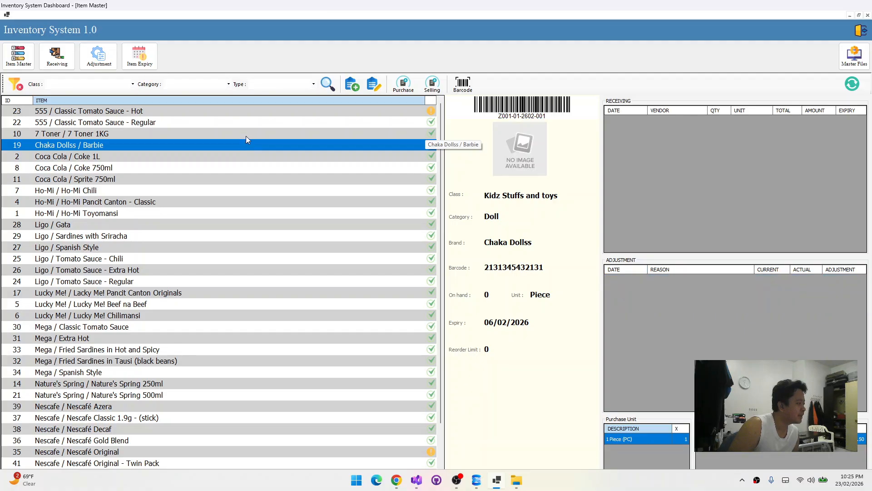
left_click(246, 134)
left_click(240, 146)
left_click(254, 134)
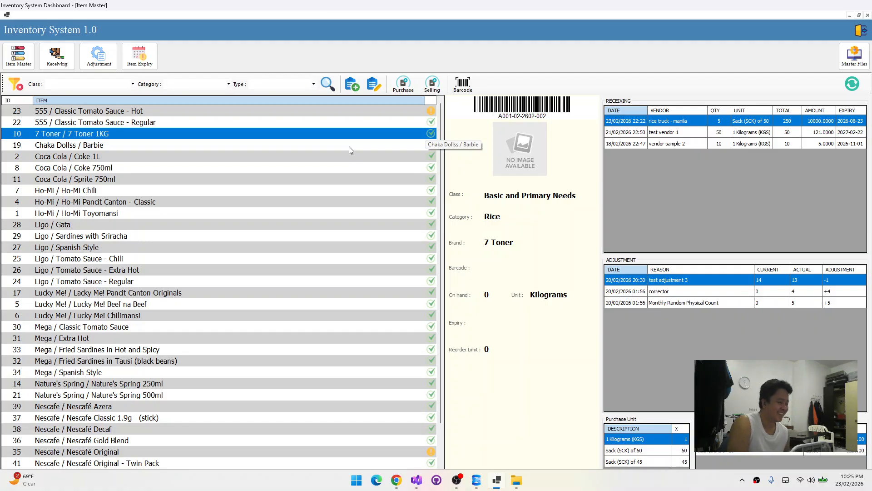
left_click(349, 146)
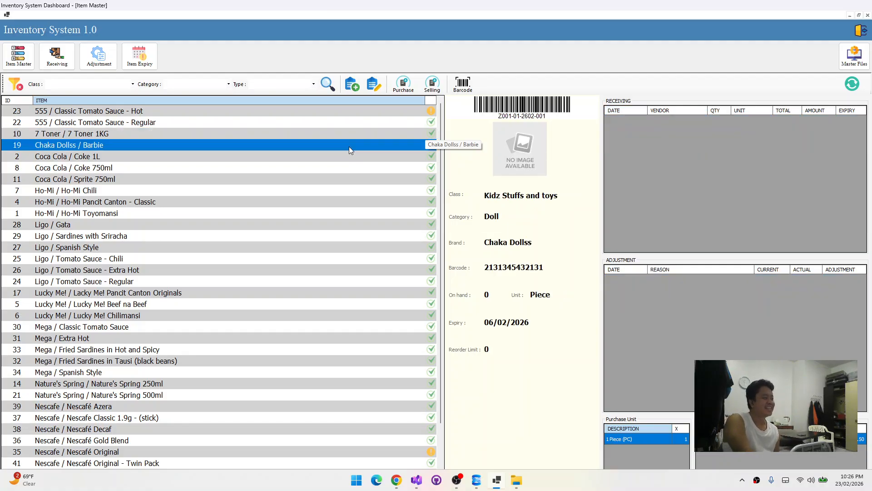
key("Up")
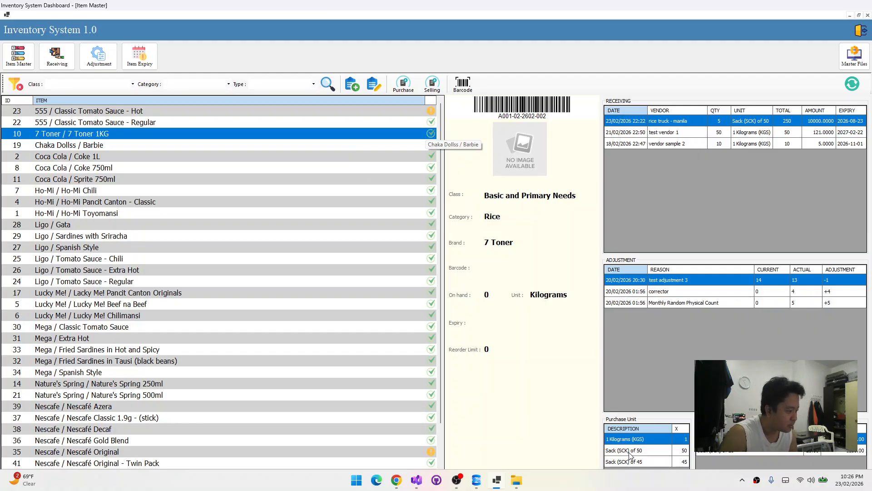
left_click(218, 145)
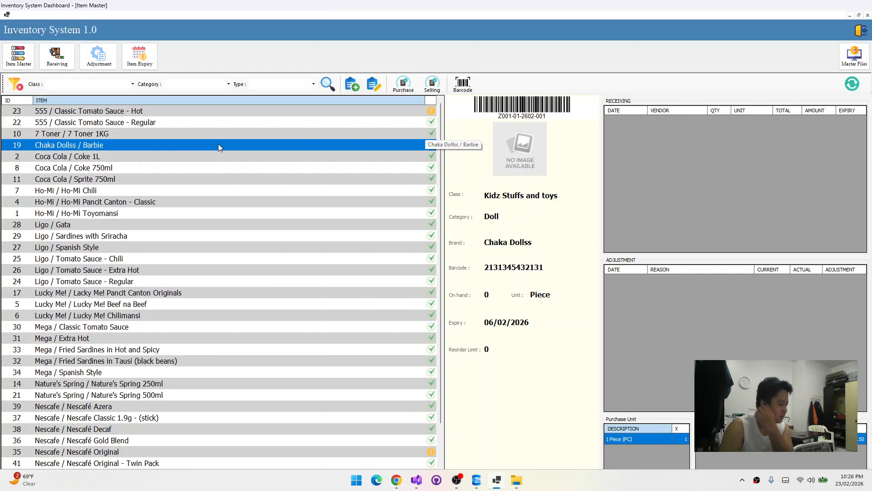
Inspect the stock and expiry details of Lucky Me! Chilimansi and Mega Classic Tomato Sauce
left_click(195, 316)
scroll(204, 321, "down", 2)
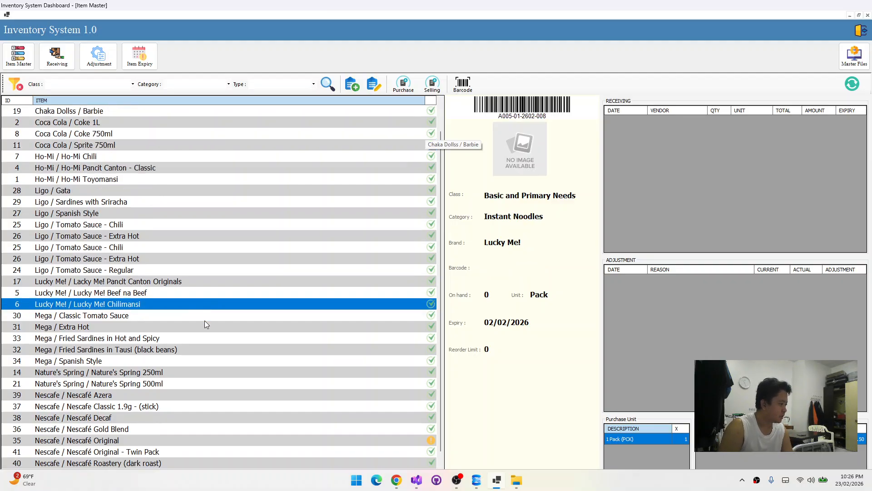
left_click(161, 259)
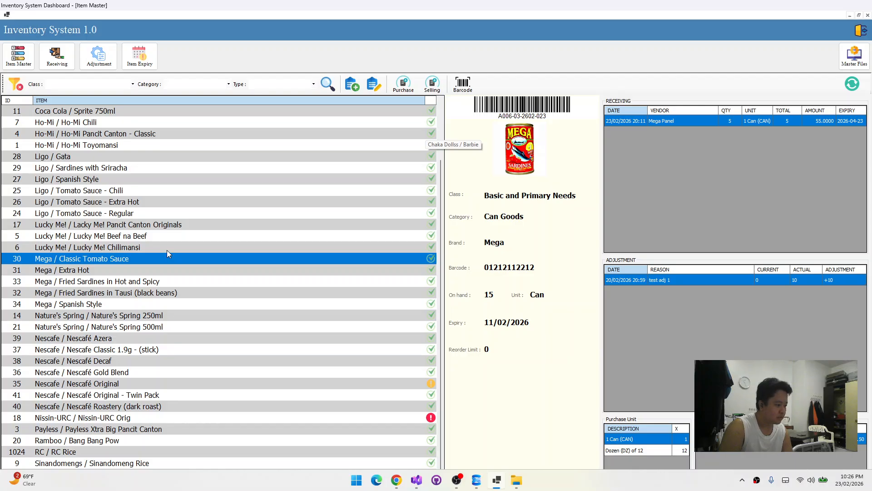
Review the item details of Mega Classic Tomato Sauce, Extra Hot, and Fried Sardines in Hot and Spicy
left_click(167, 249)
left_click(167, 259)
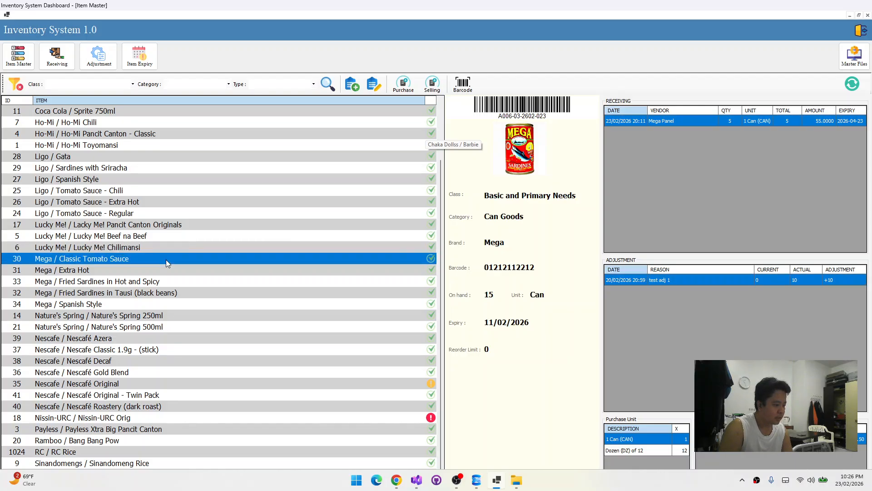
scroll(166, 260, "down", 1)
left_click(142, 258)
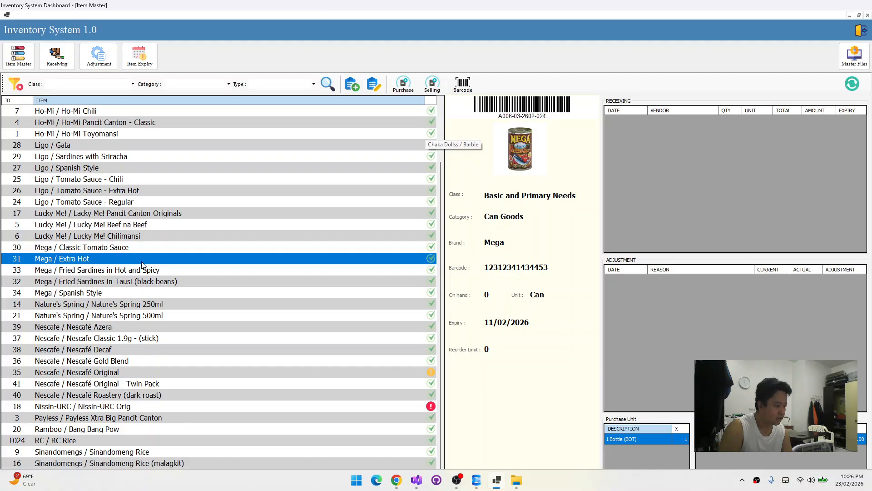
left_click(141, 271)
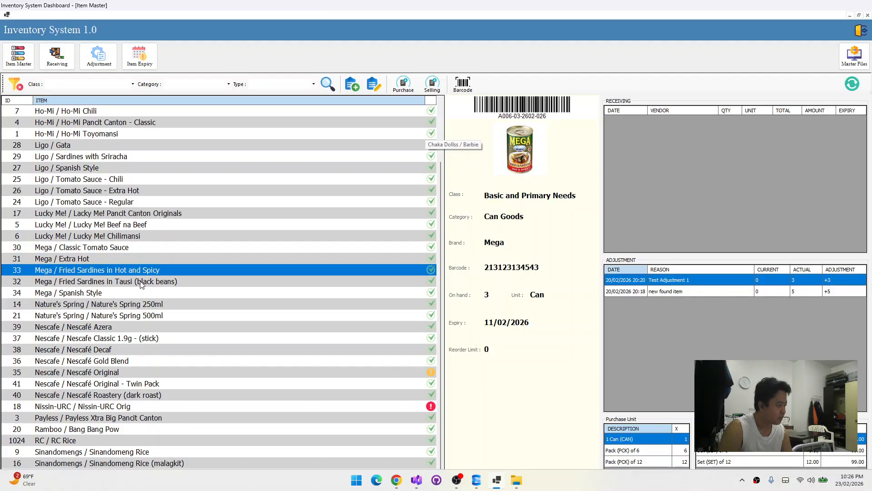
Start a purchase unit for Mega / Fried Sardines in Tausi (black beans) with unit Pack (PCK) and conversion 12
left_click(141, 283)
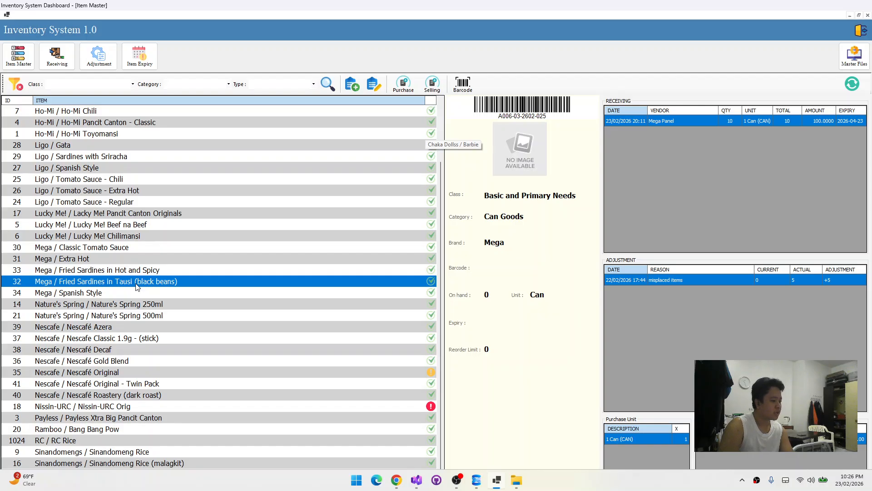
left_click(402, 89)
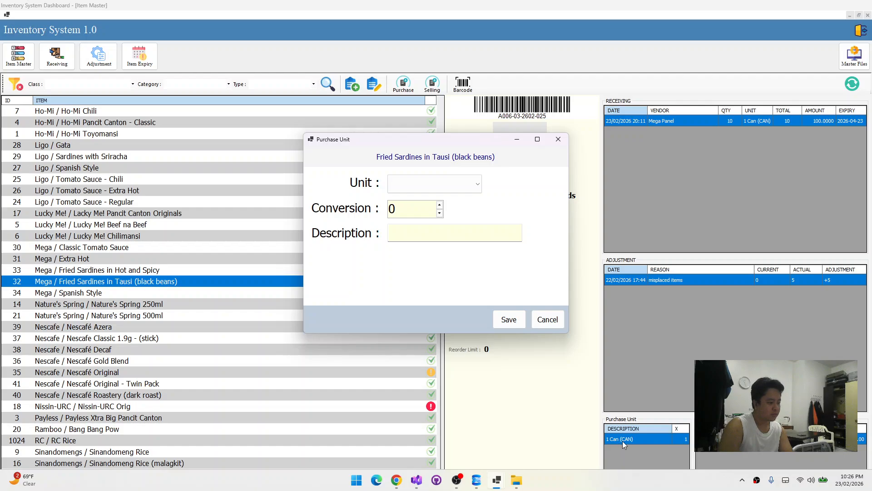
left_click(432, 190)
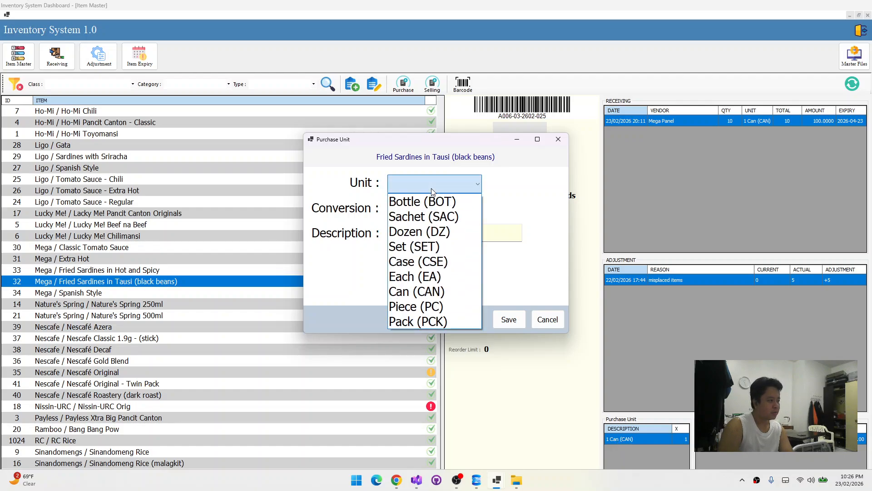
left_click(431, 323)
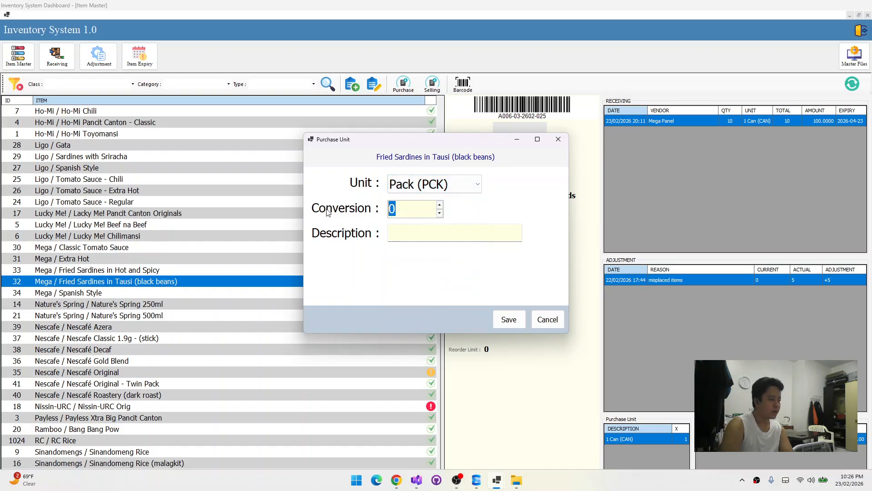
type("12")
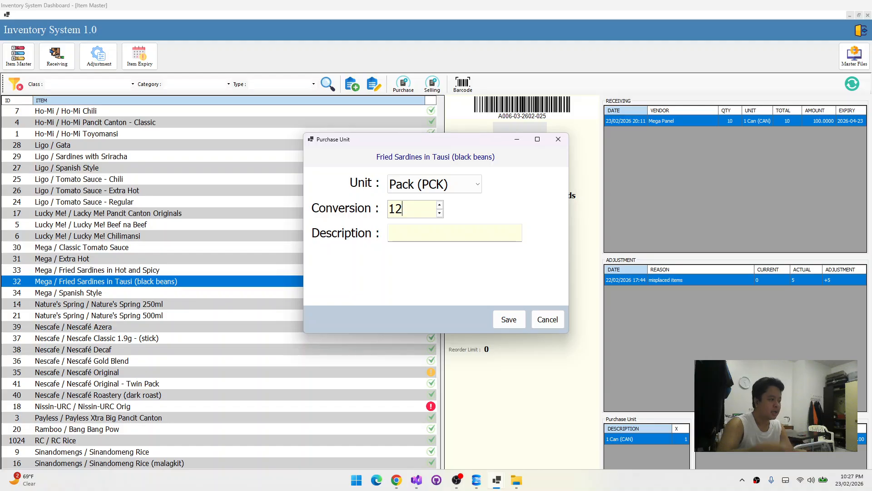
left_click(425, 190)
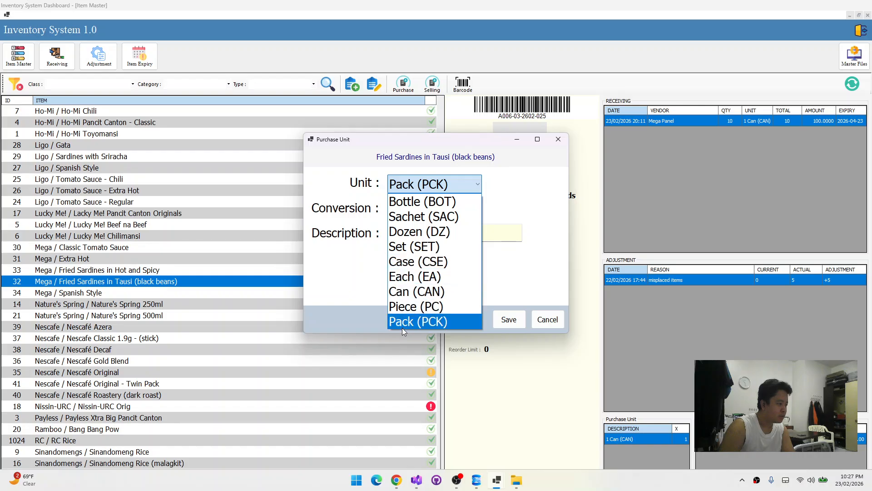
left_click(426, 186)
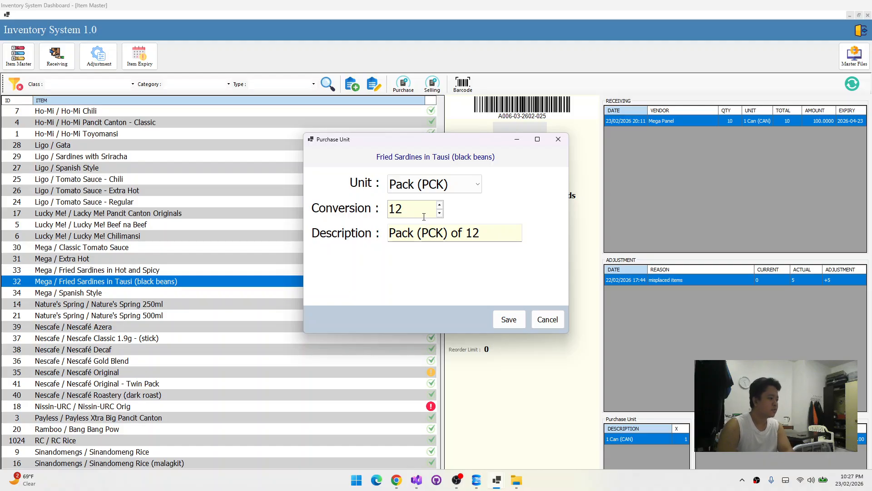
left_click(493, 235)
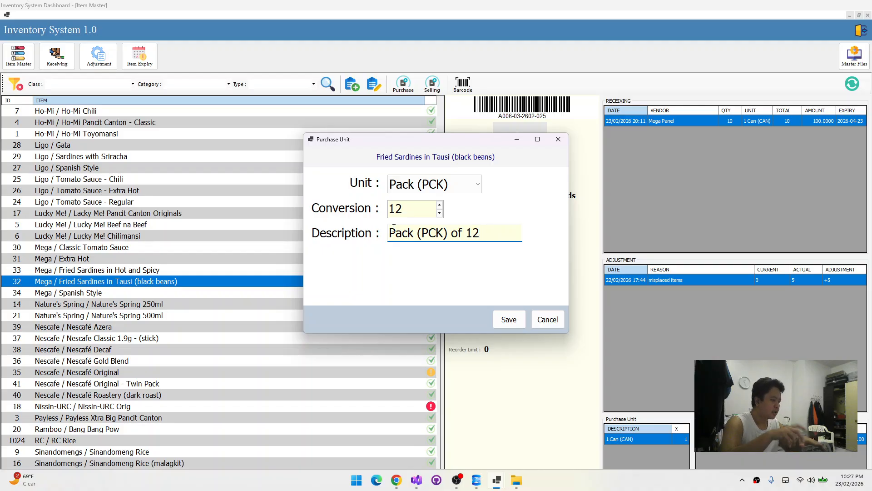
Set the purchase unit's conversion to 24, save it, and check its entry among the item's purchase units
left_click(414, 210)
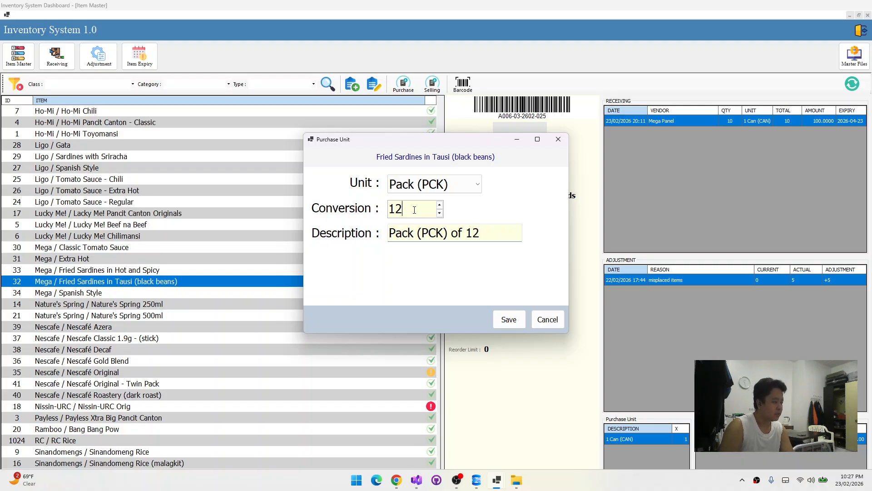
double_click(414, 209)
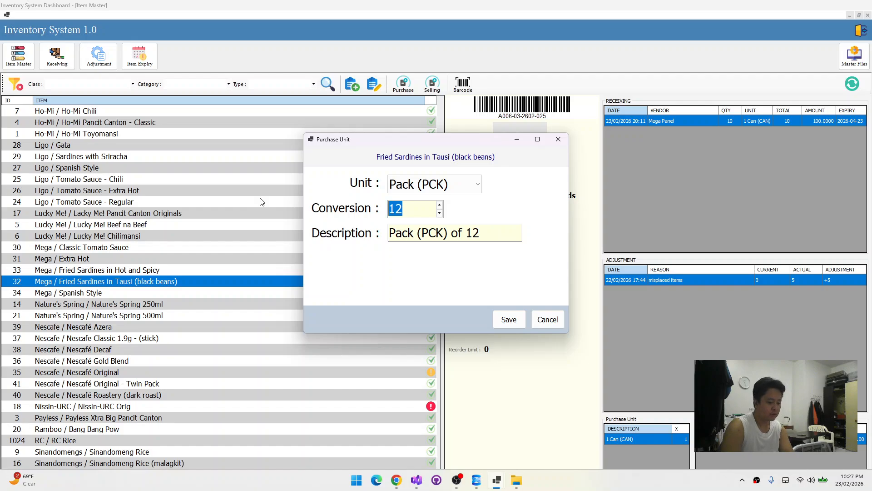
type("24")
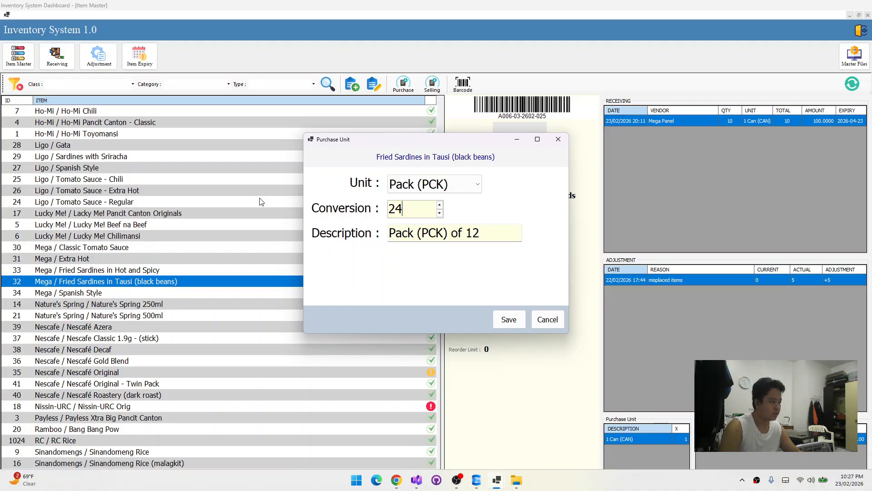
key("Tab")
left_click(504, 233)
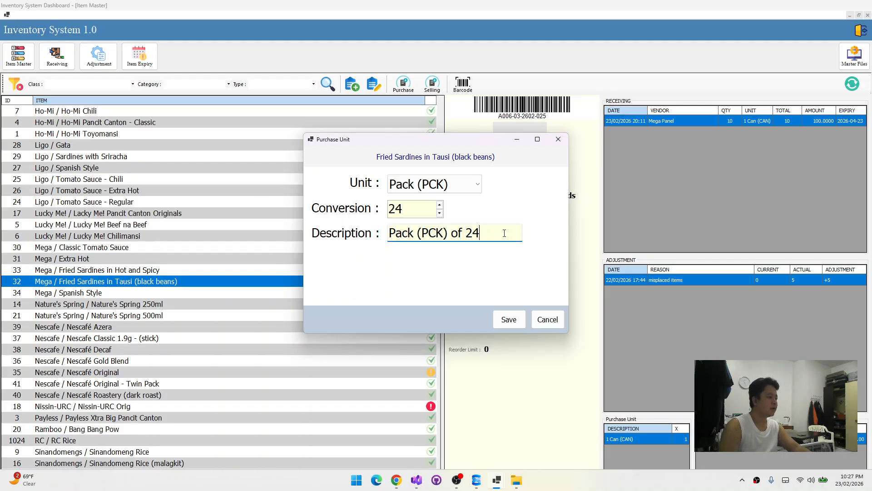
left_click(510, 321)
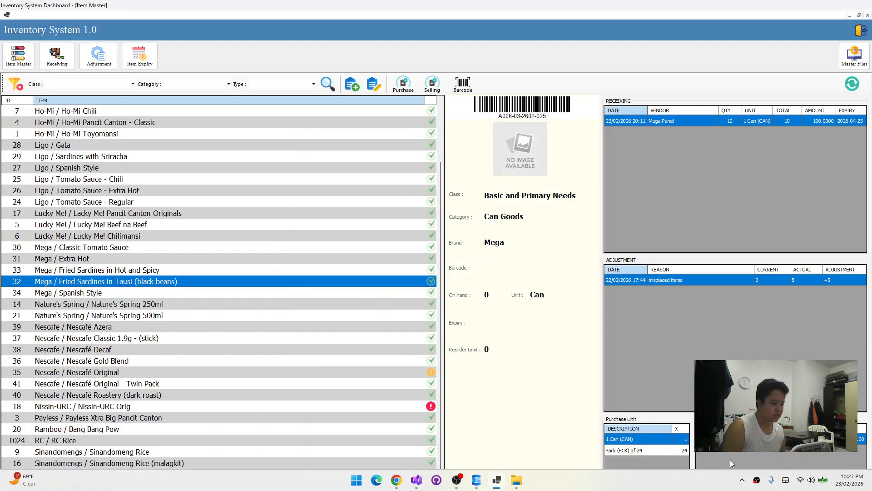
left_click(649, 453)
left_click(647, 441)
left_click(644, 451)
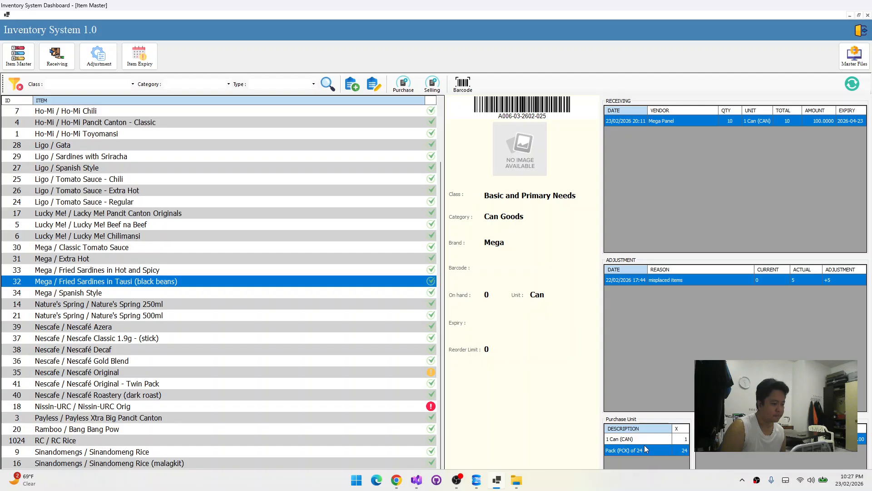
left_click(645, 444)
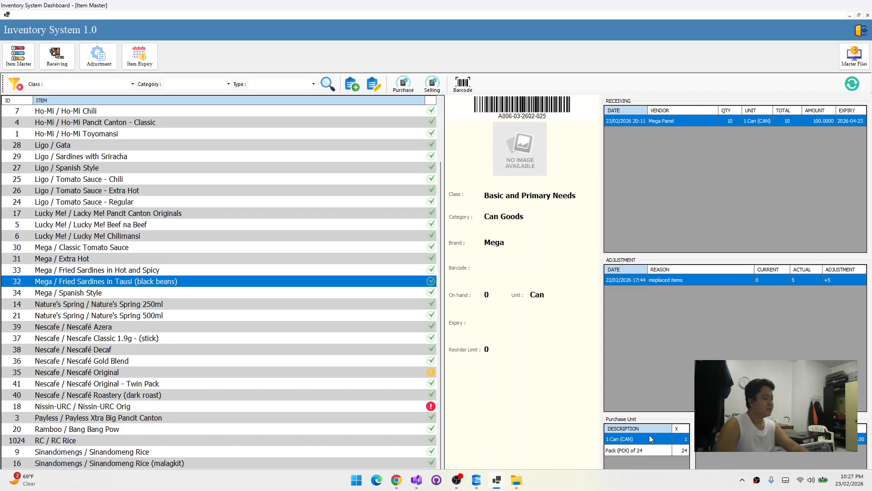
Start a selling unit for Fried Sardines in Tausi (black beans) with unit Set (SET) and conversion 3
left_click(438, 94)
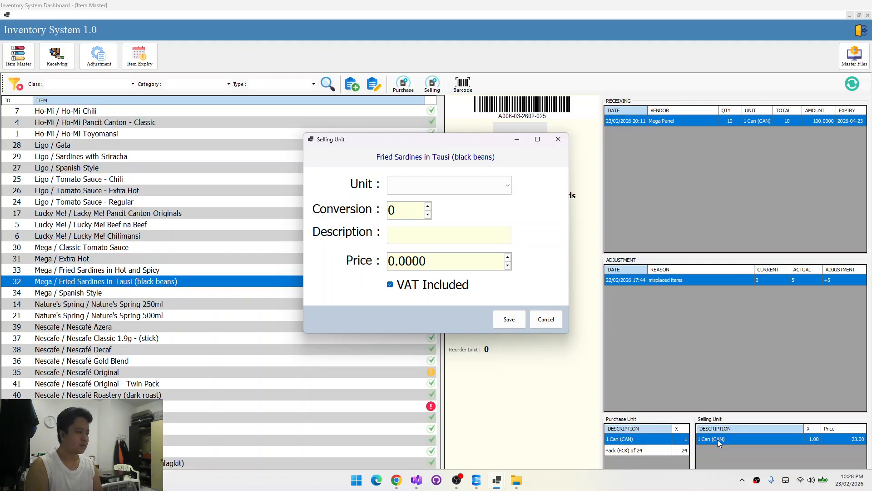
left_click(442, 190)
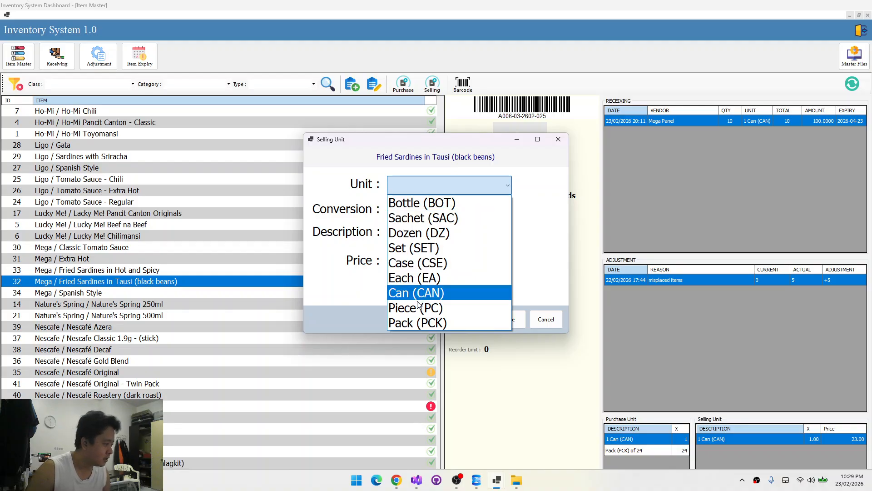
left_click(413, 247)
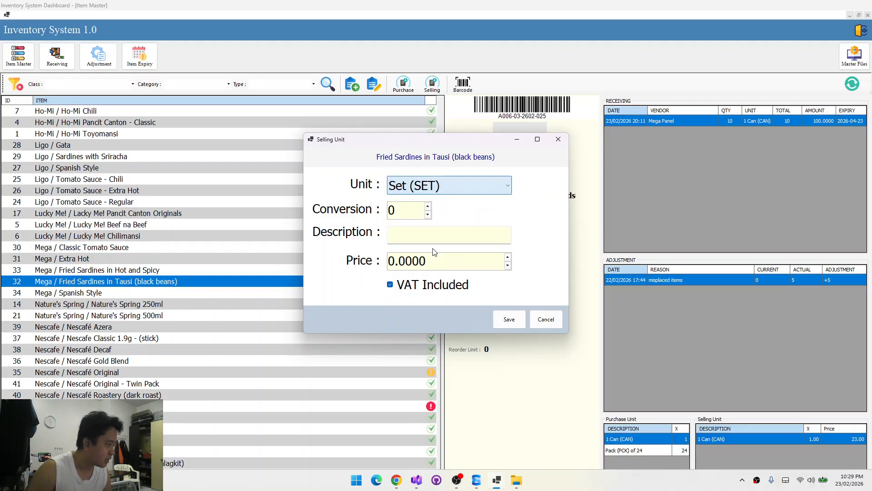
type("3")
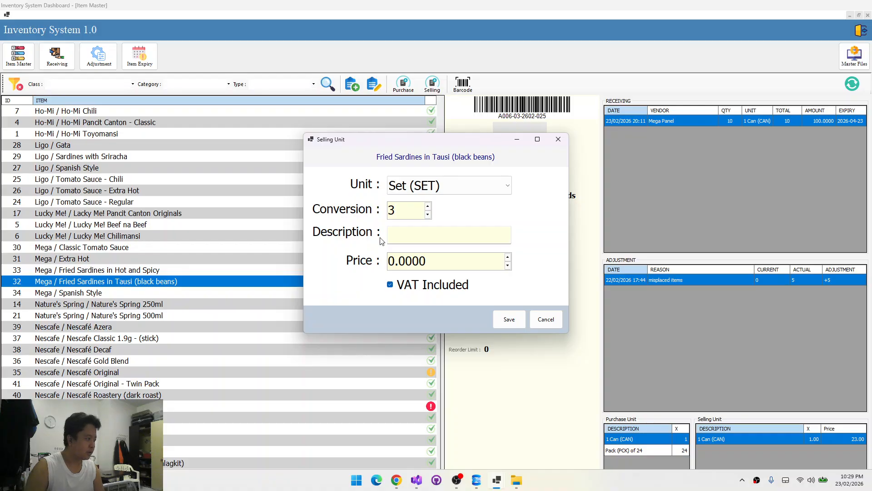
left_click(445, 239)
double_click(444, 239)
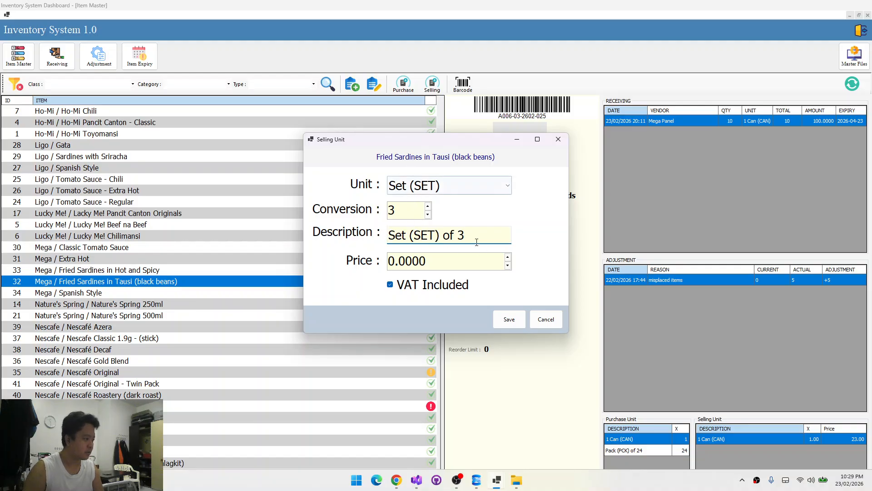
Set the selling unit's price to 65, save it, and check its entry among the item's selling units
left_click(449, 263)
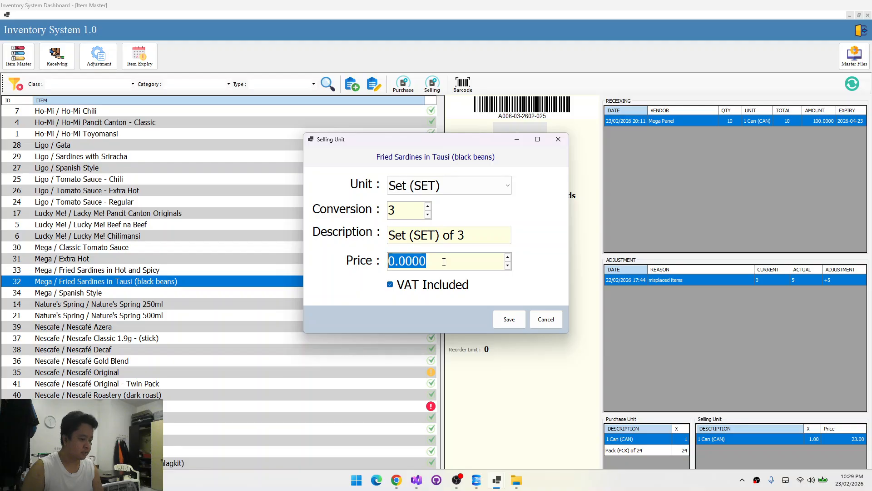
type("65")
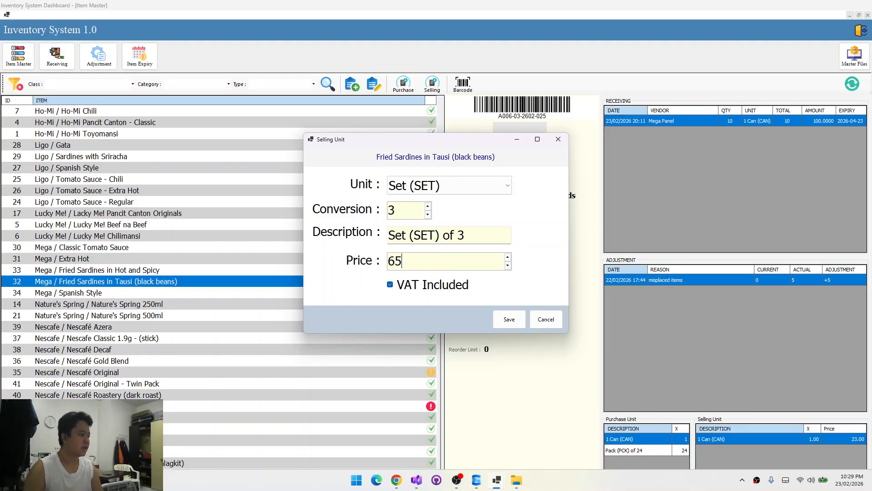
left_click(507, 320)
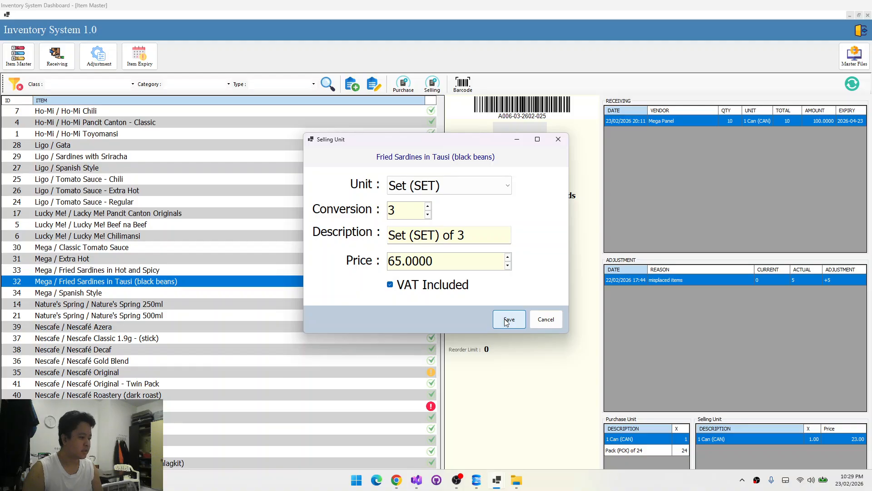
left_click(734, 448)
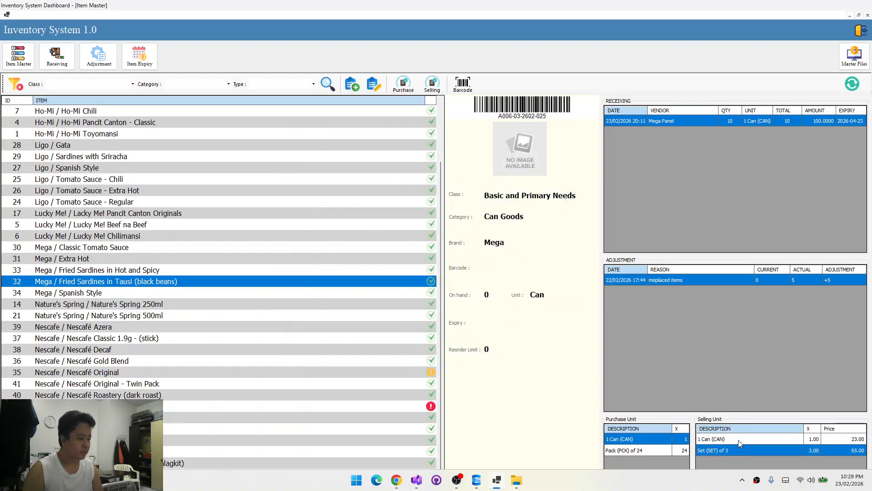
left_click(738, 440)
left_click(735, 453)
left_click(737, 442)
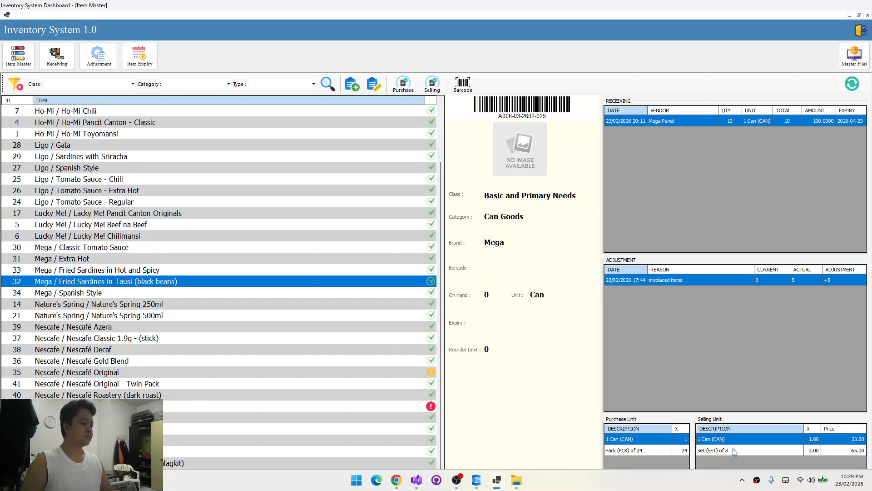
left_click(734, 450)
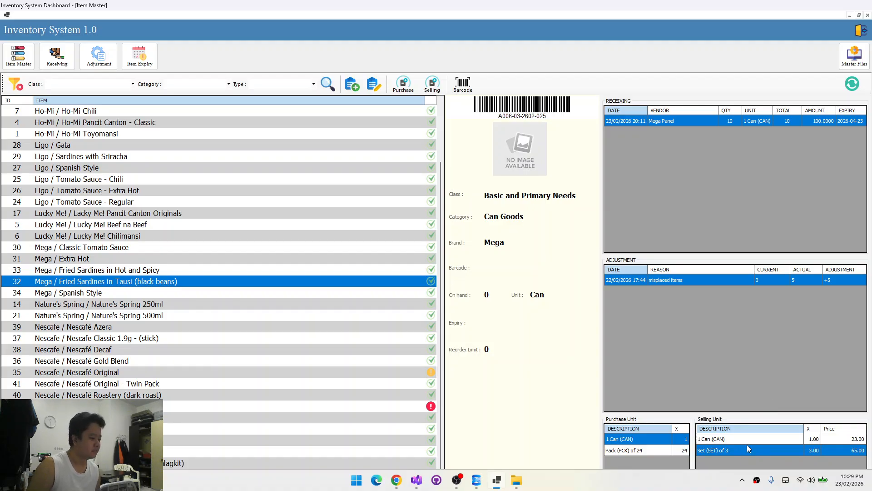
Examine the purchase and selling units of Mega Spanish Style, Nature's Spring 250ml and 500ml, Nescafé Azera, and Nescafe Classic 1.9g (stick)
left_click(155, 293)
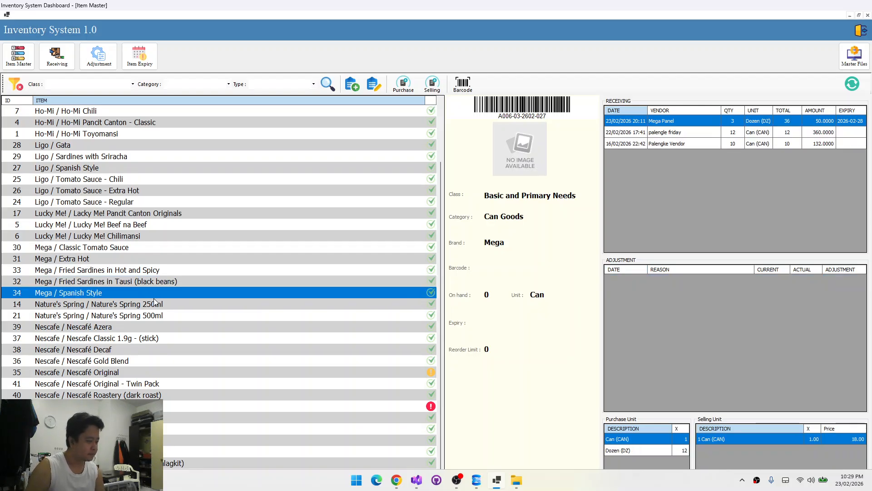
left_click(153, 304)
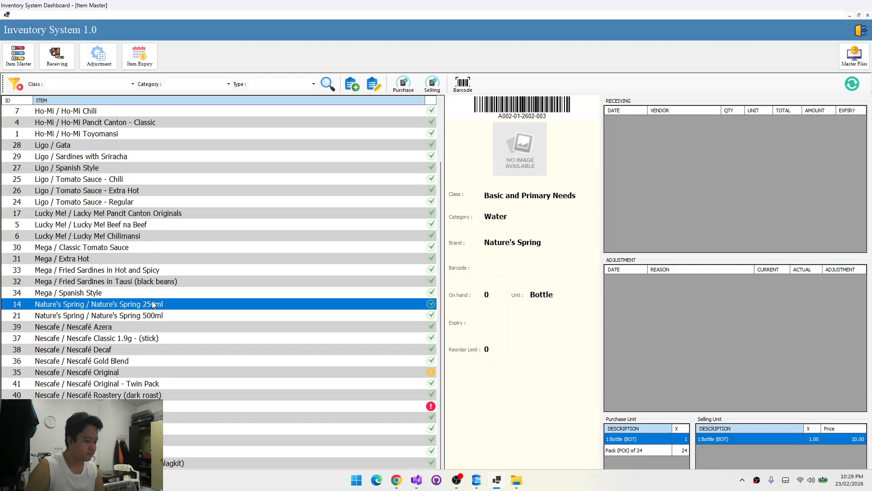
key("Down")
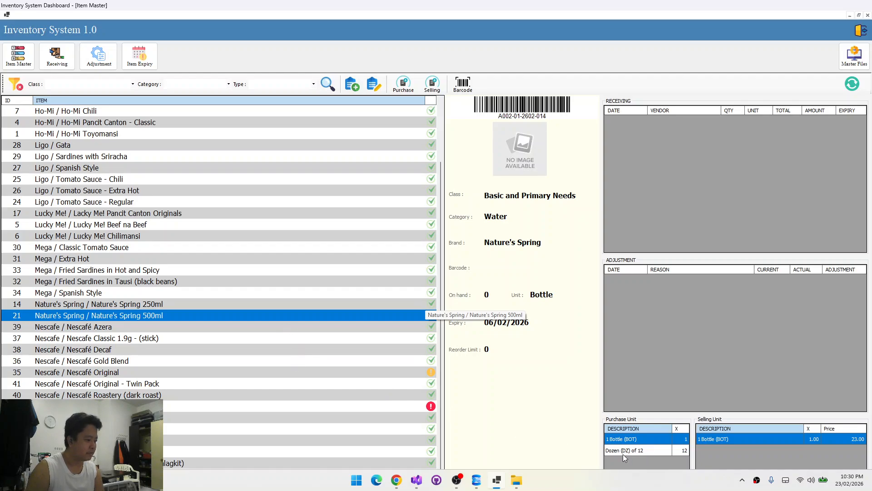
left_click(248, 326)
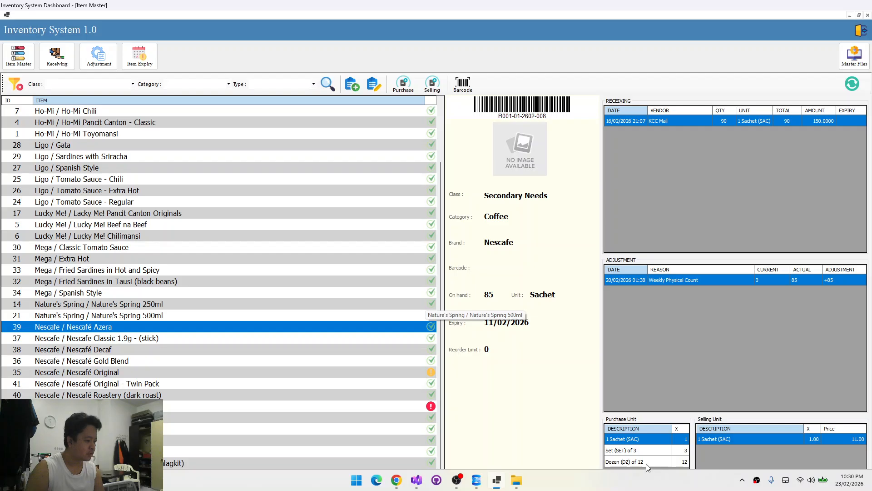
left_click(232, 337)
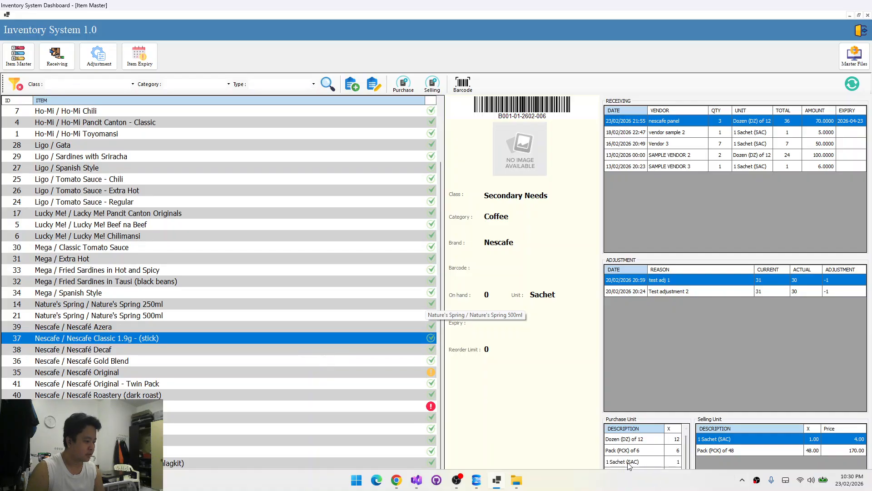
left_click(628, 463)
left_click(627, 450)
left_click(626, 441)
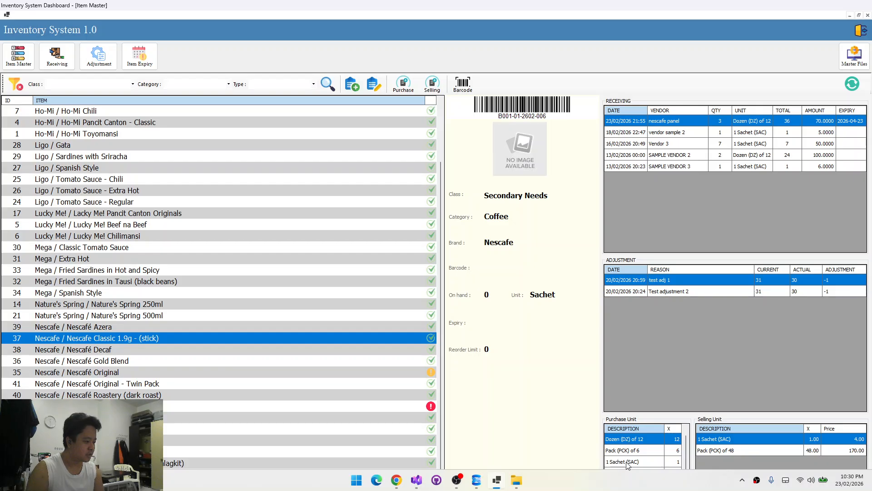
Change the description of Nescafé Gold Blend's selling unit to 1 Sachet (SAC) and save it
left_click(628, 462)
left_click(139, 351)
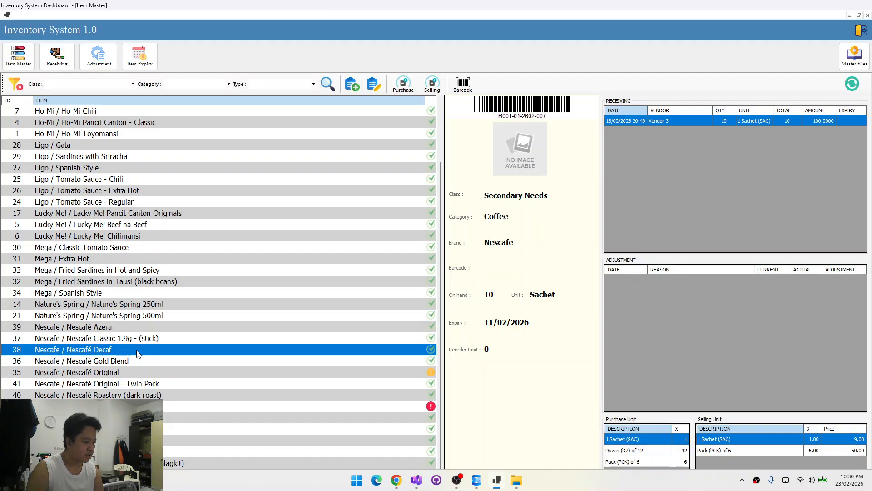
left_click(129, 361)
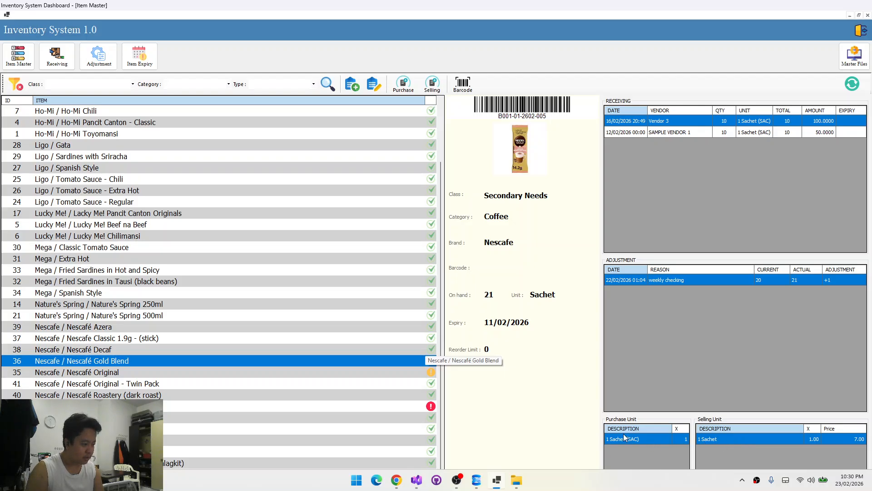
double_click(732, 438)
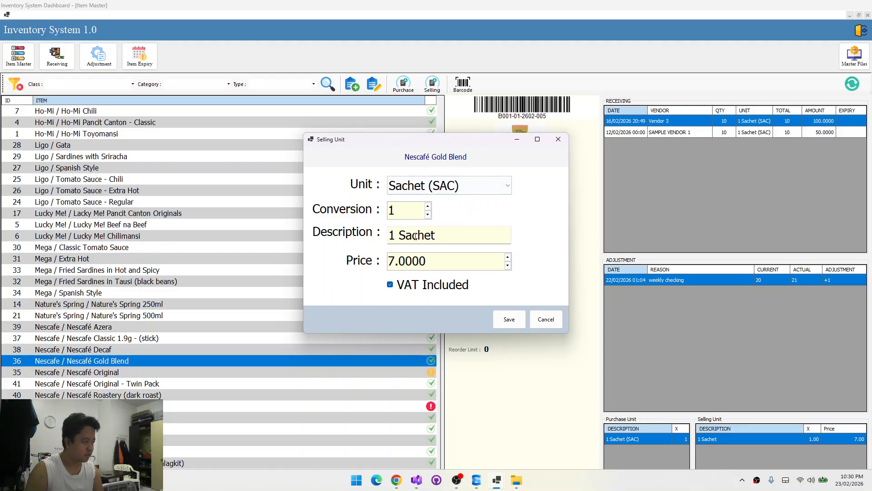
double_click(457, 236)
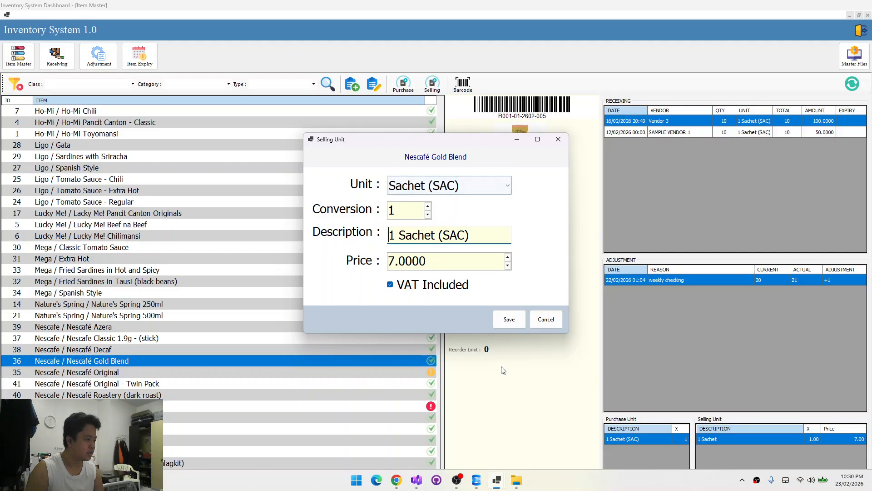
left_click(507, 320)
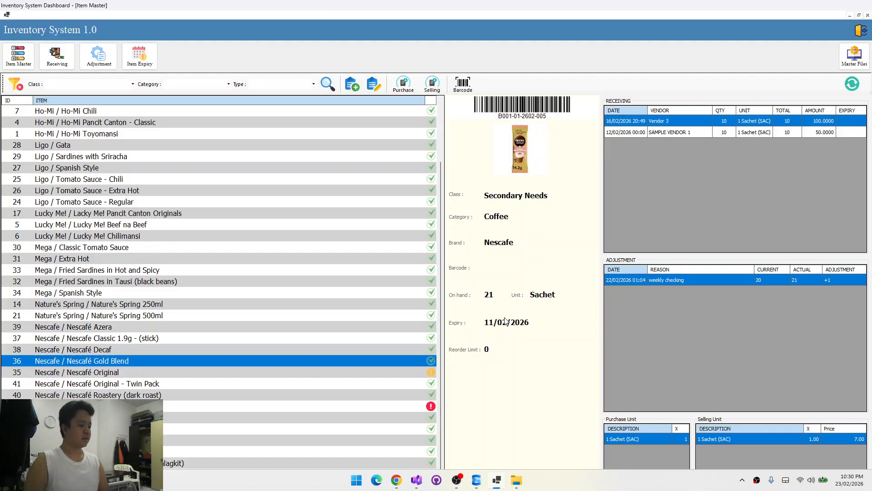
Examine the purchase and selling units of Nescafé Original and Nescafé Original - Twin Pack, going through the Twin Pack's selling units
left_click(178, 369)
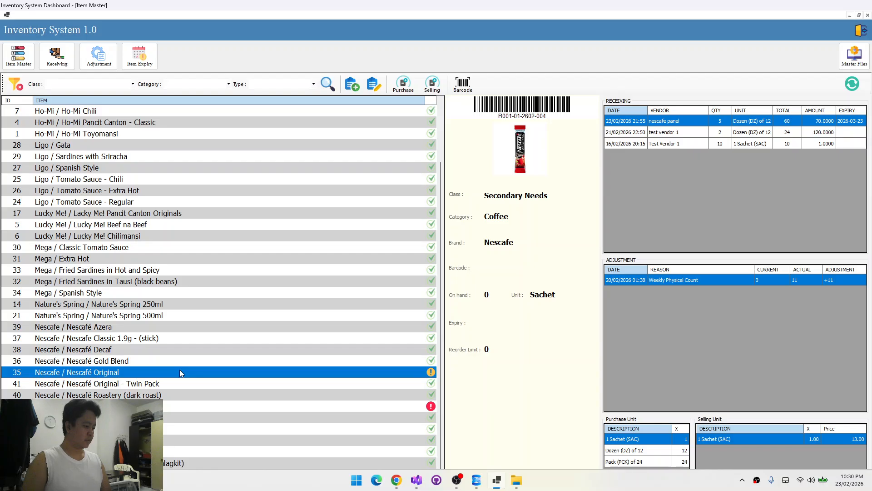
left_click(178, 386)
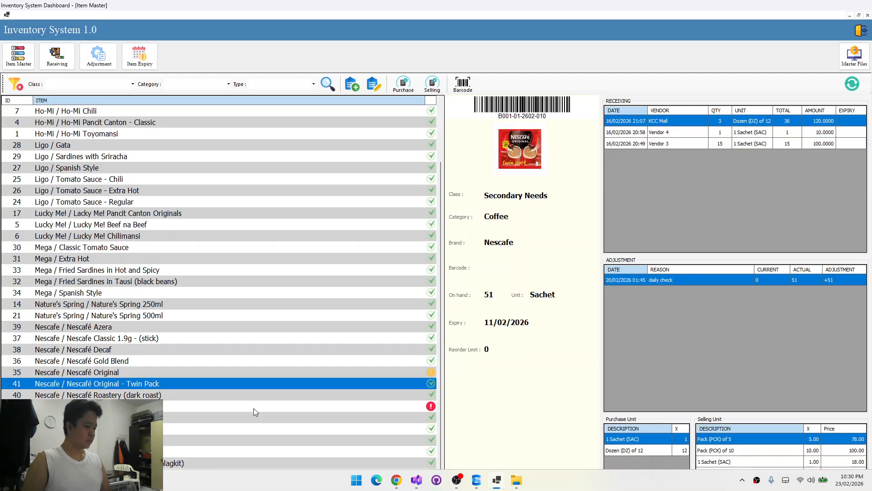
left_click(743, 454)
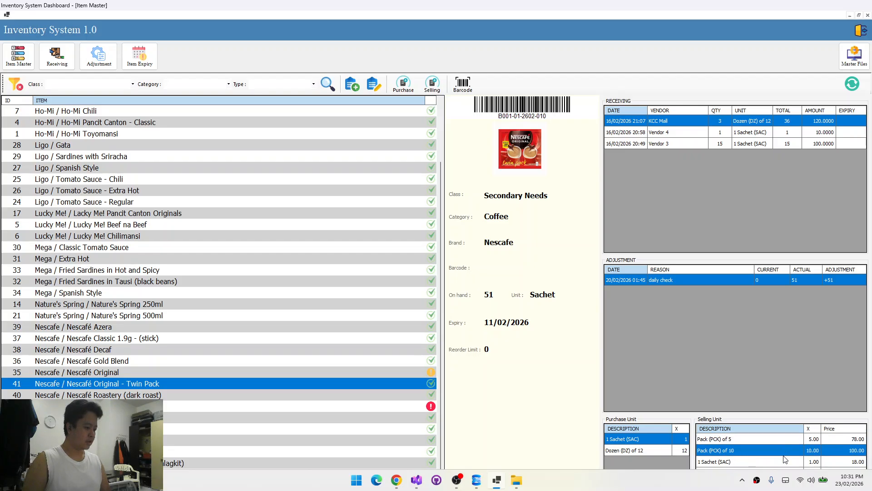
left_click(764, 458)
key("Up")
key("Up")
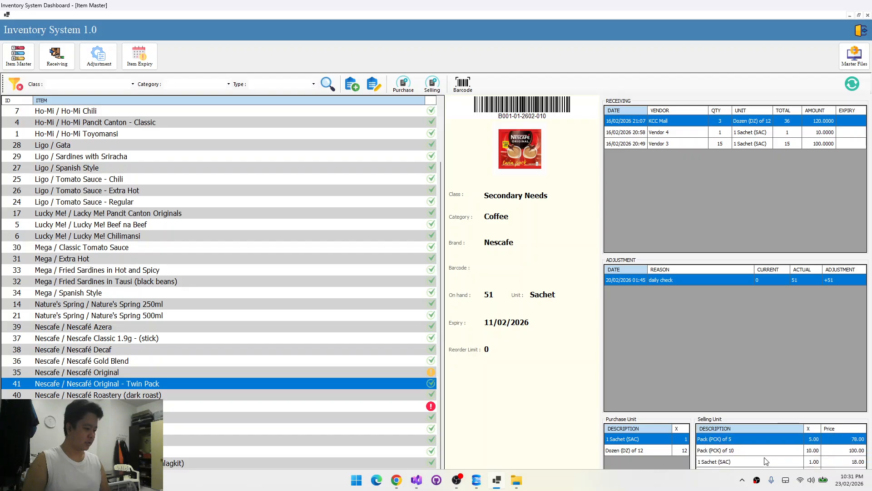
key("Down")
key("Down")
key("Down")
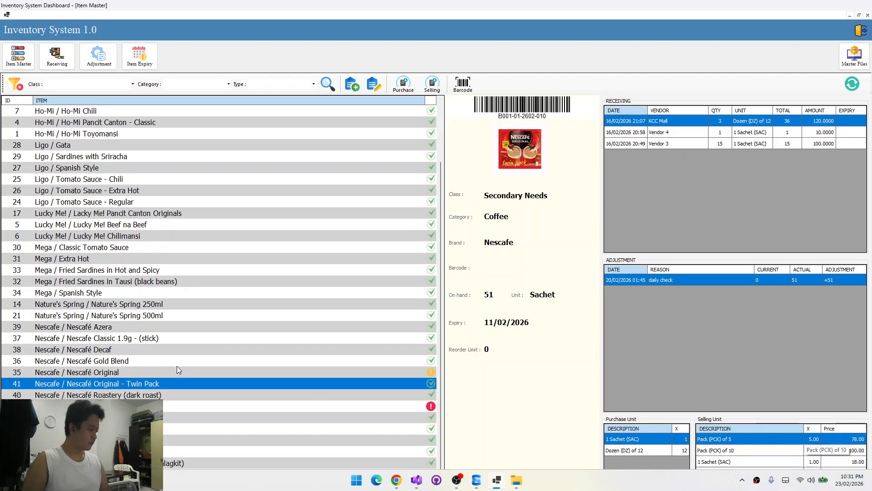
Review the units of Nescafé Original, Nescafé Gold Blend, the Payless Xtra Big noodles, and the Ramboo toy gun item
left_click(176, 365)
left_click(176, 369)
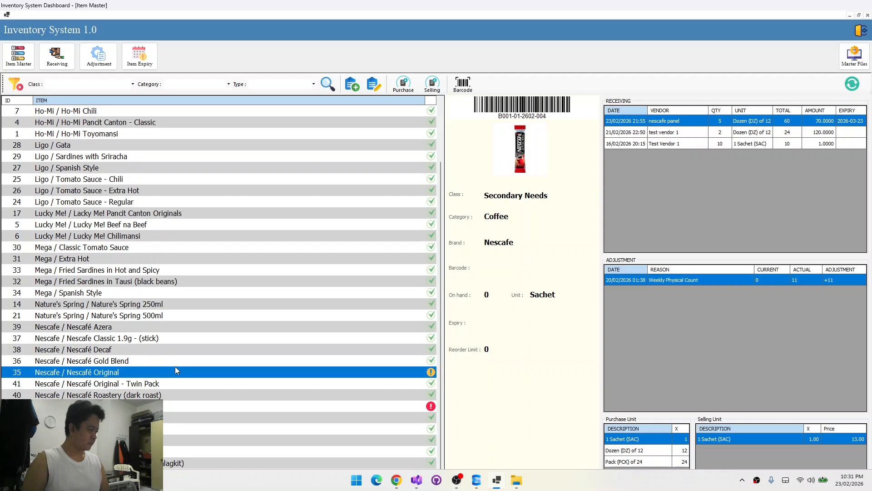
left_click(177, 361)
left_click(178, 418)
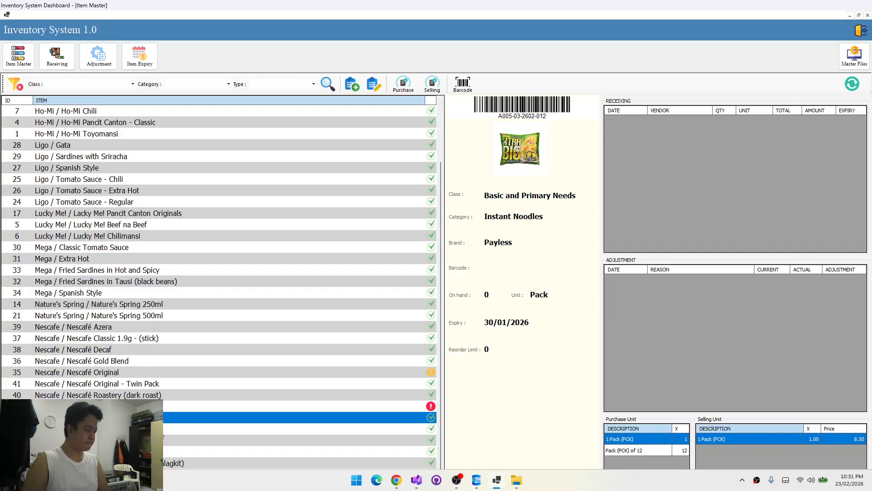
left_click(163, 428)
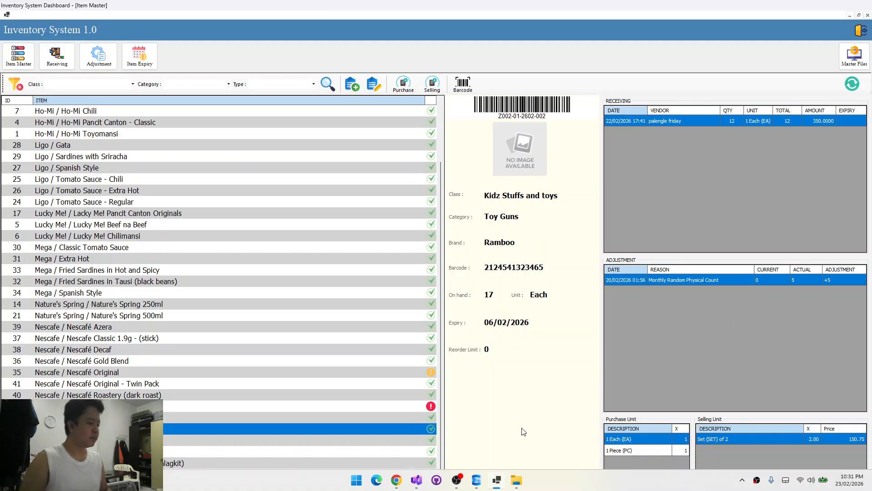
left_click(400, 483)
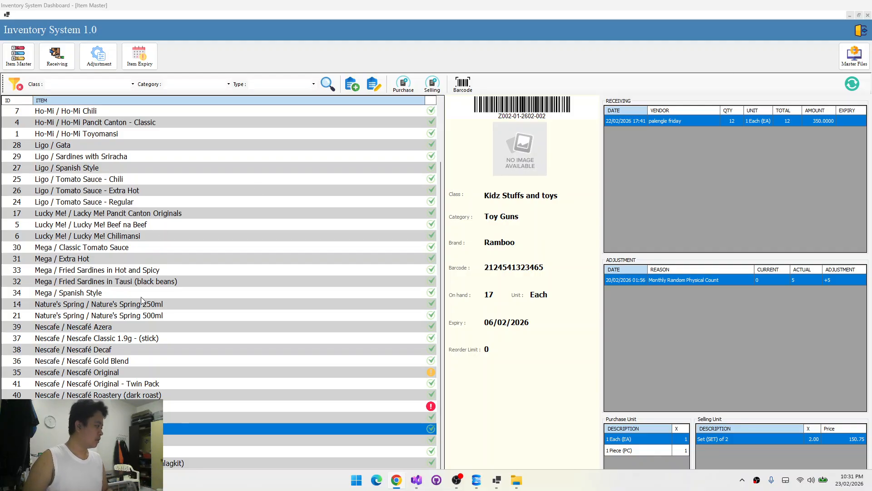
left_click(150, 325)
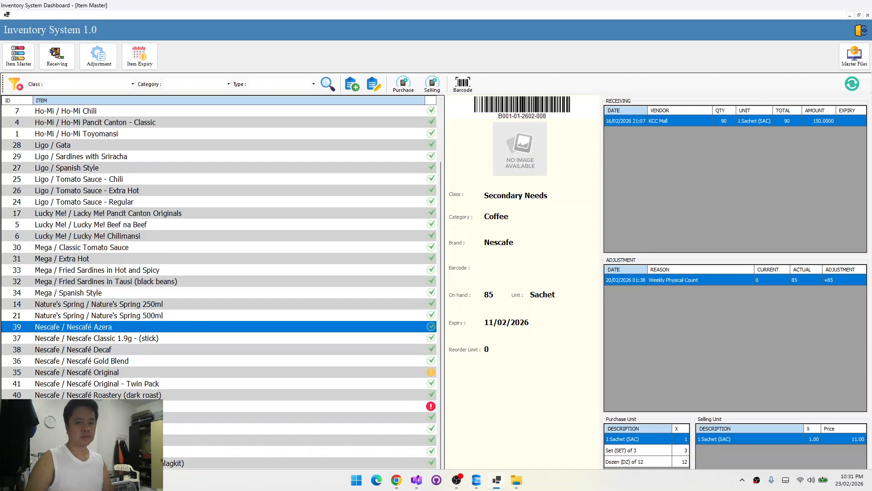
key("alt+Tab")
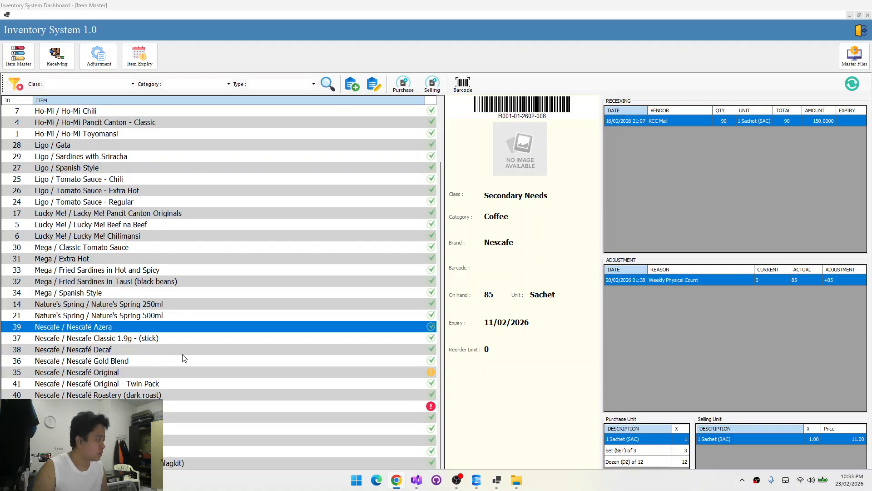
left_click(199, 329)
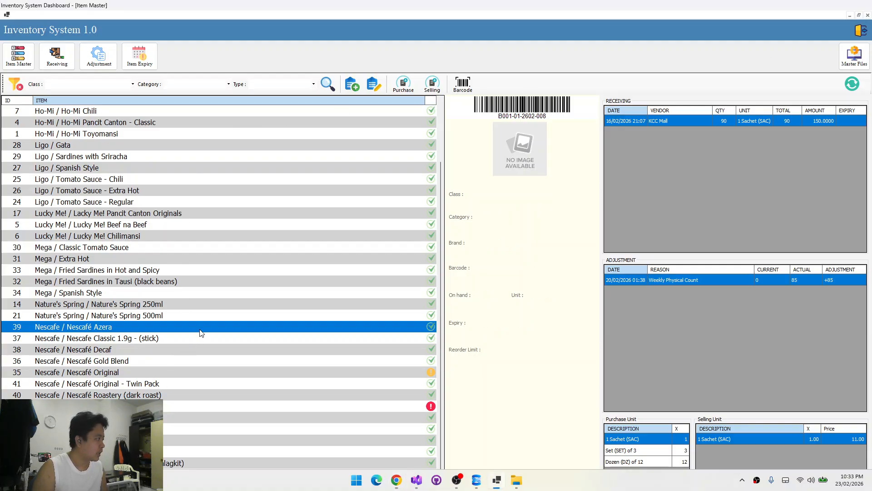
Filter the items by class Basic and Primary Needs and category Cooking Oil, and check which types are available
left_click(82, 86)
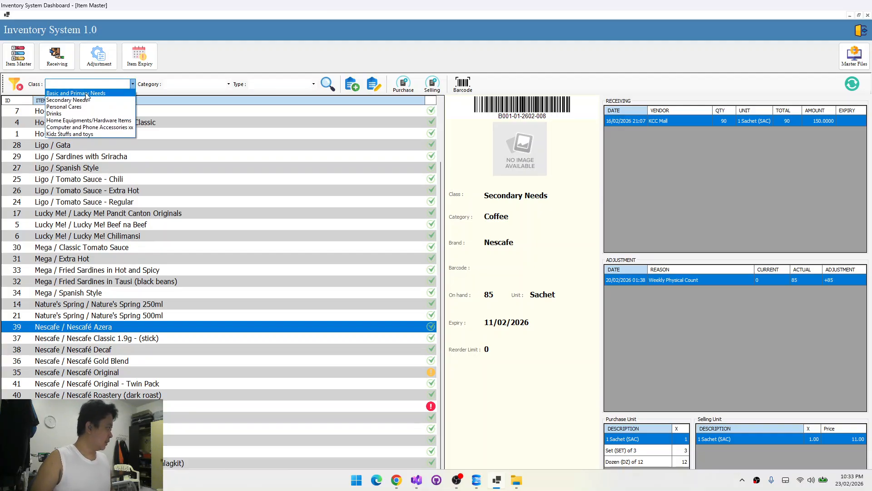
left_click(87, 93)
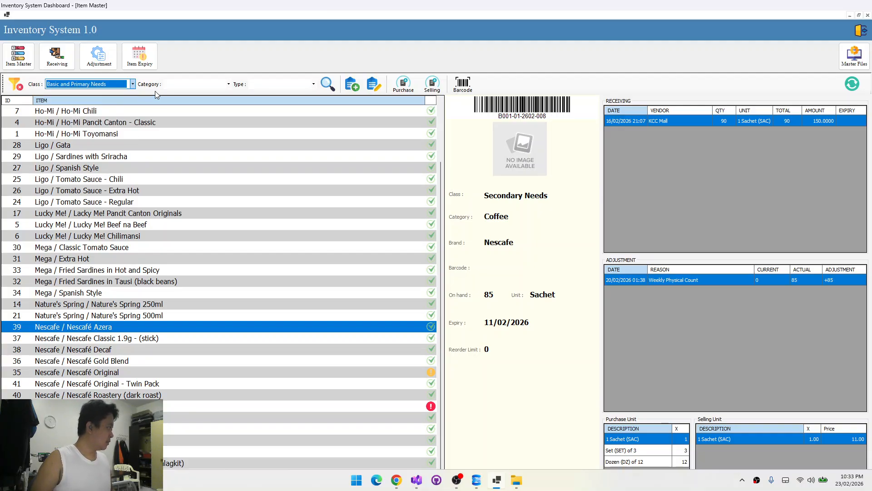
left_click(207, 86)
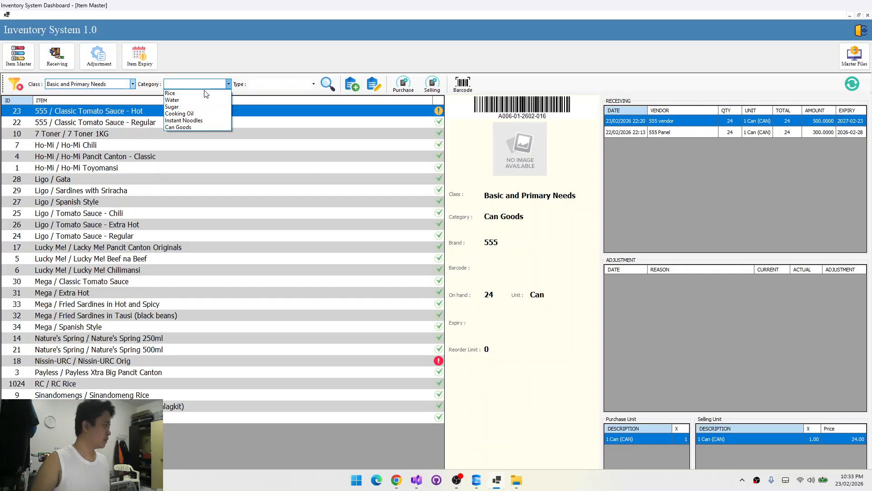
left_click(191, 113)
left_click(292, 89)
left_click(292, 91)
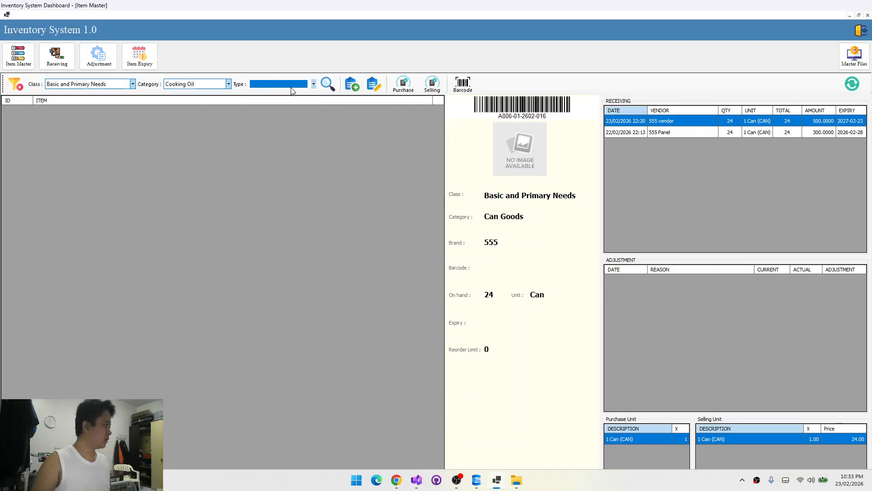
left_click(242, 149)
left_click(125, 84)
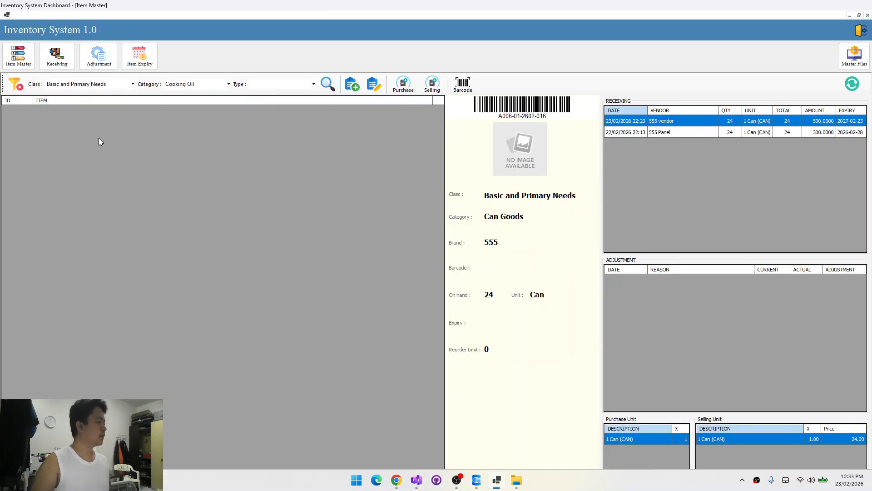
left_click(266, 84)
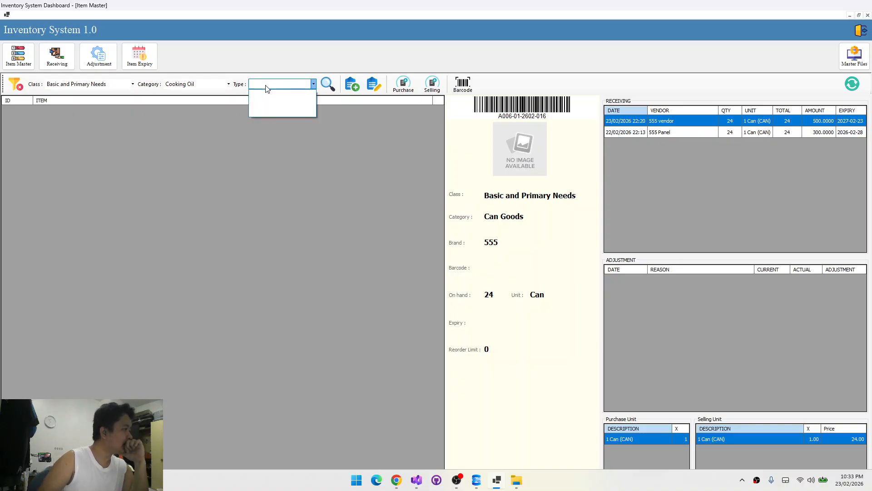
left_click(228, 119)
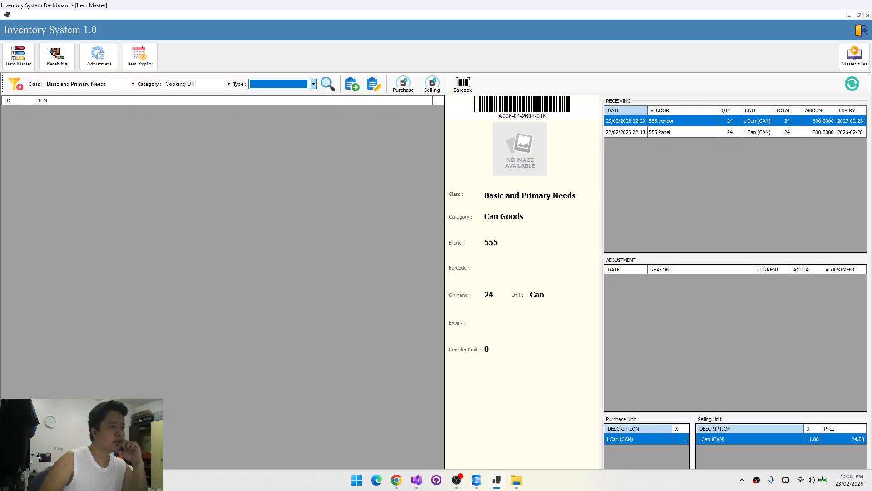
Open the SKU Type / Brand master file for class Basic and Primary Needs and category Cooking Oil
left_click(861, 66)
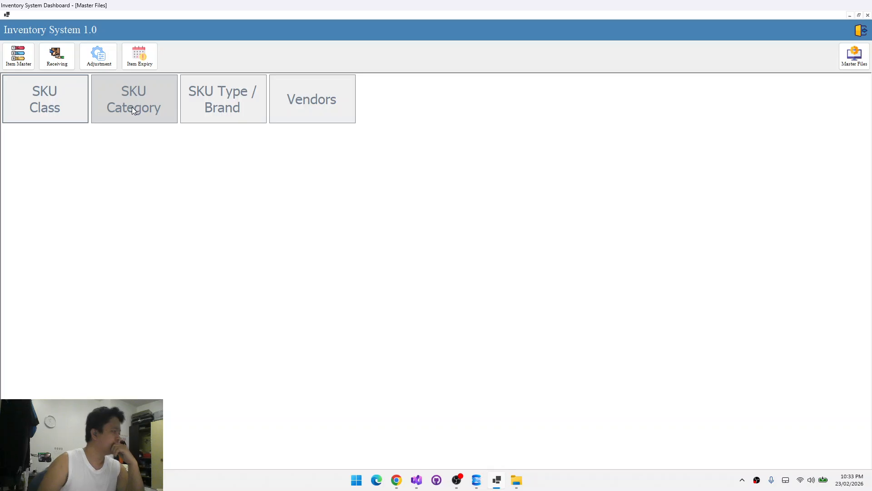
left_click(236, 98)
left_click(375, 135)
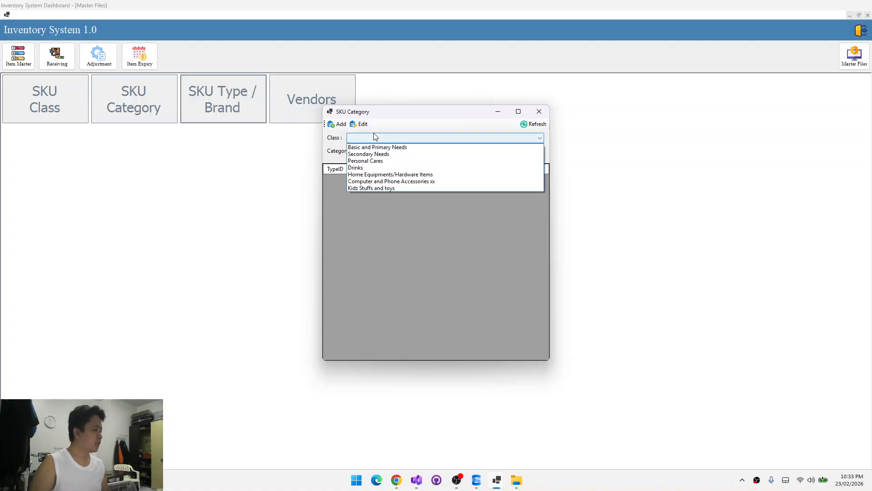
left_click(375, 141)
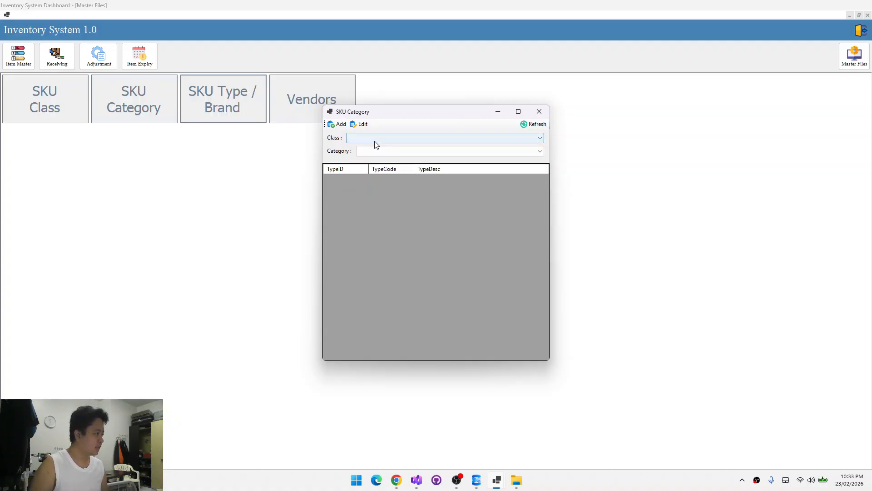
left_click(376, 138)
left_click(369, 149)
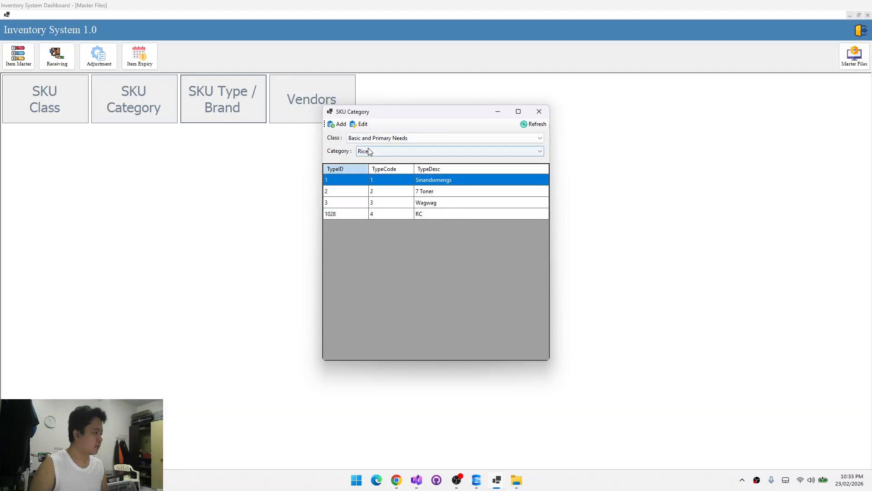
left_click(380, 152)
left_click(379, 182)
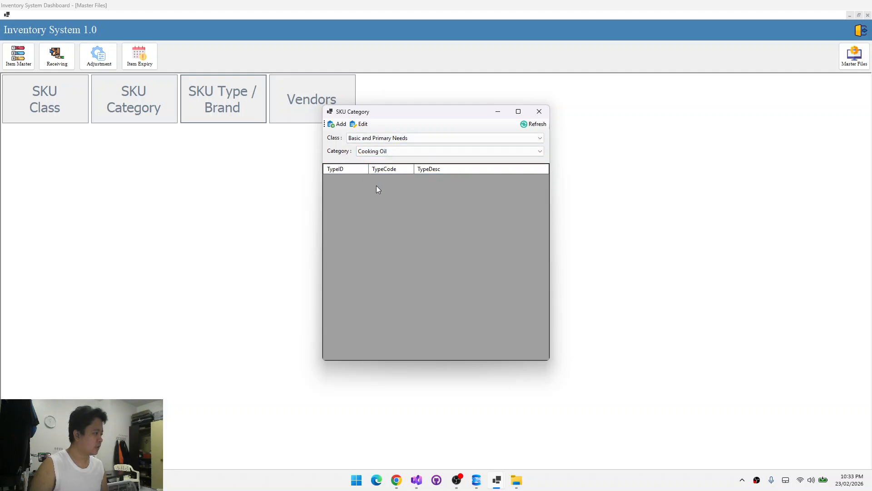
Add Golden Fiesta as a brand under the Cooking Oil category and save it
left_click(339, 124)
type("Golden Fiesta")
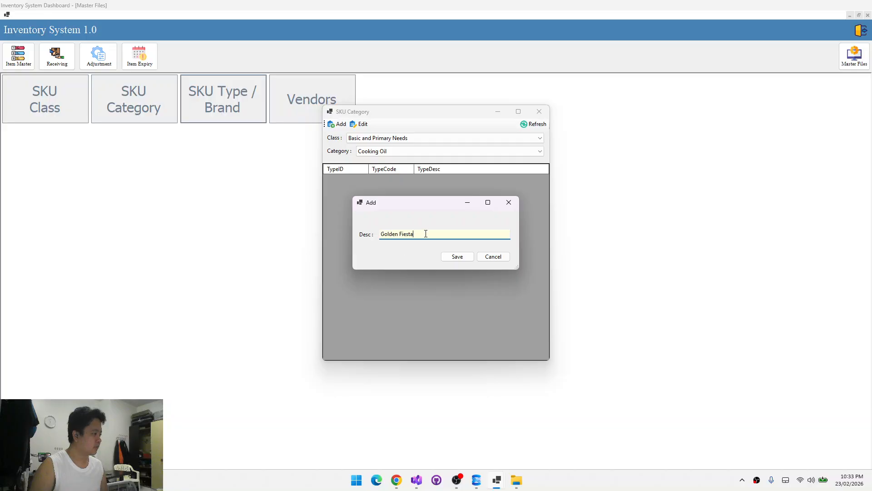
left_click(459, 257)
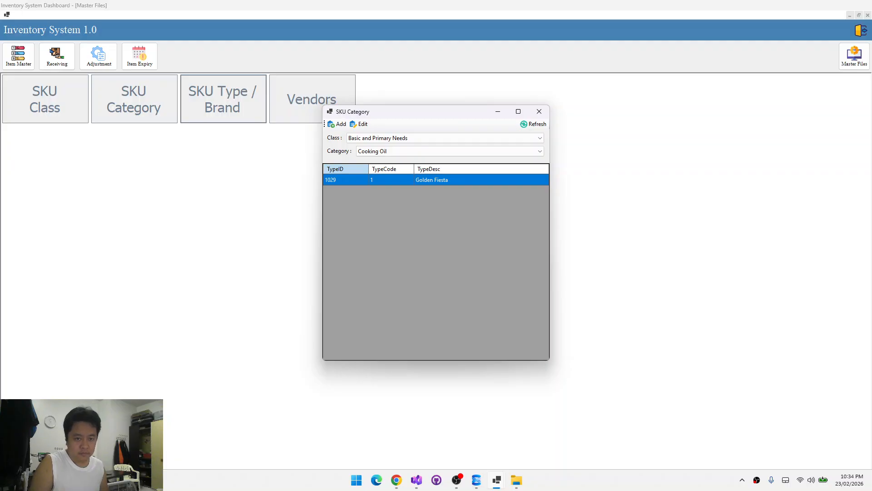
Add Jolly Heart Mate as another Cooking Oil brand and save it
key("alt+Tab")
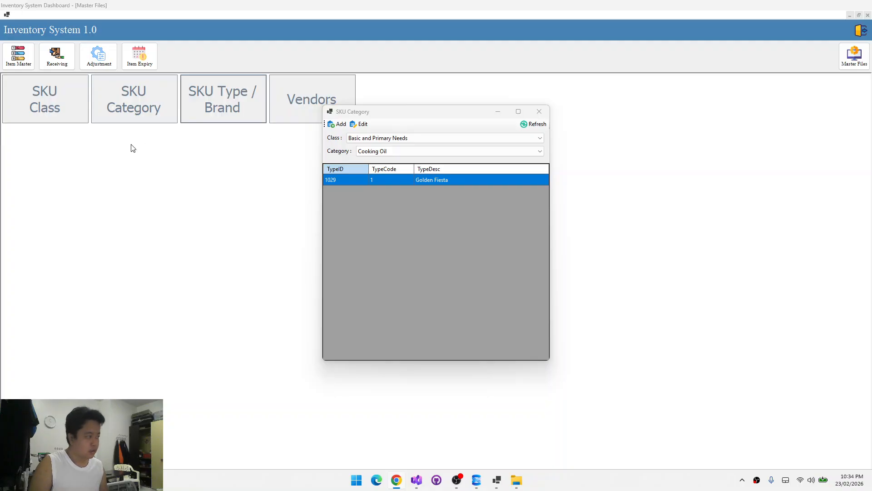
left_click(336, 130)
left_click(337, 124)
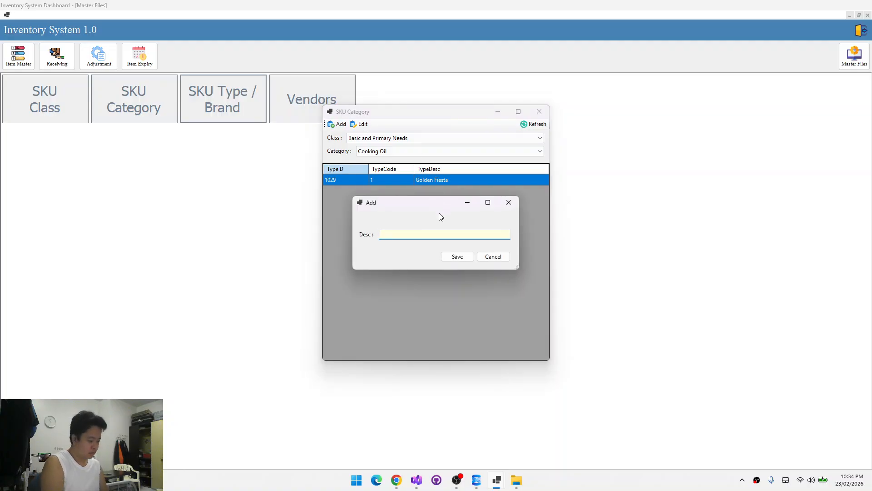
type("Jolly")
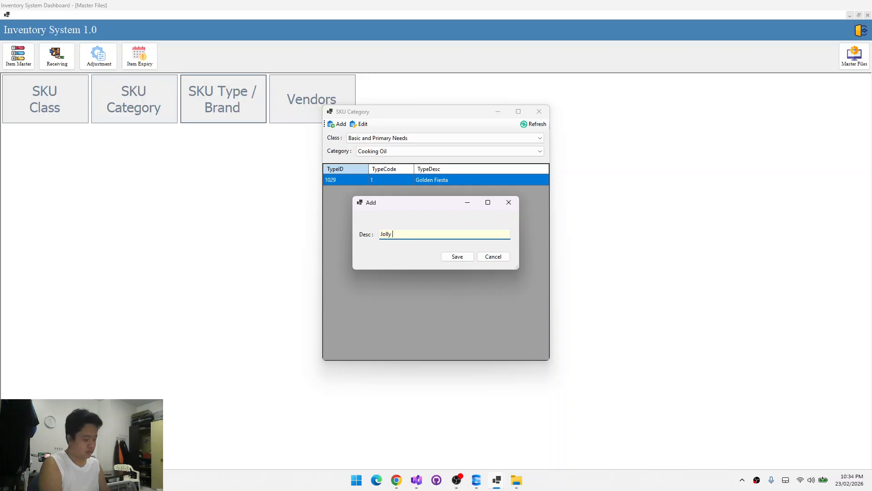
type(" Heart Mate")
left_click(456, 256)
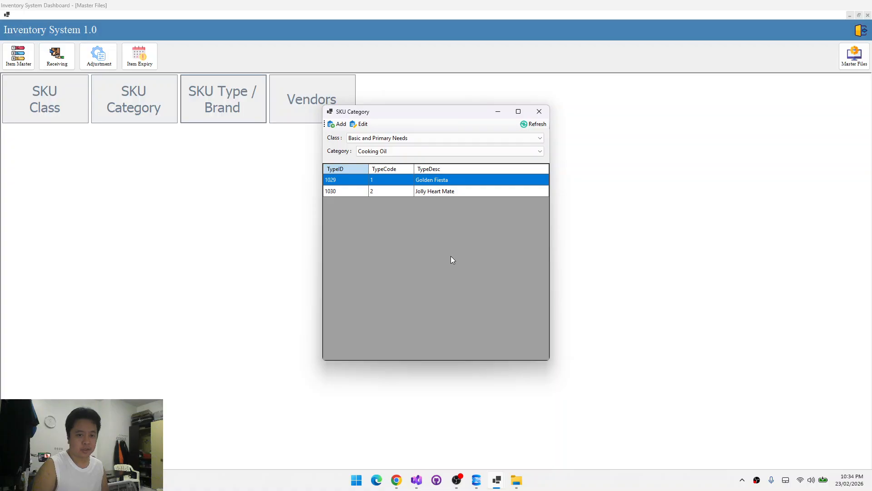
Add Minola as another brand under the Cooking Oil category and save it
left_click(338, 124)
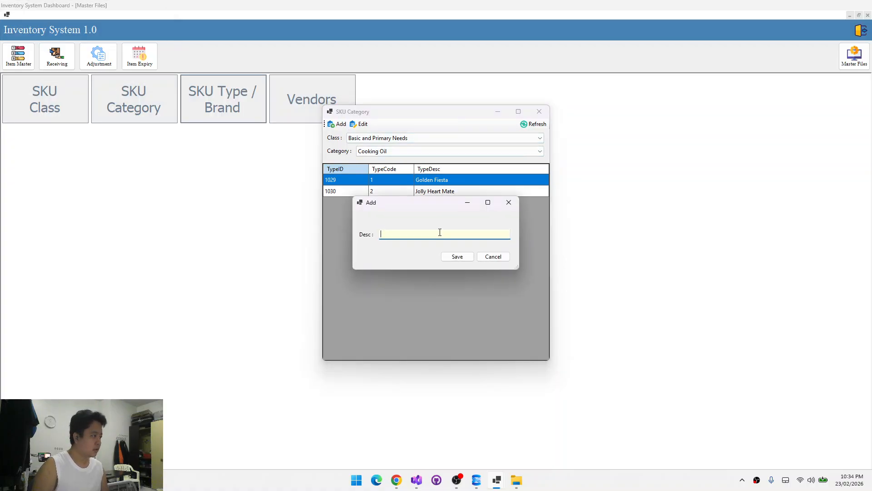
type("Minola")
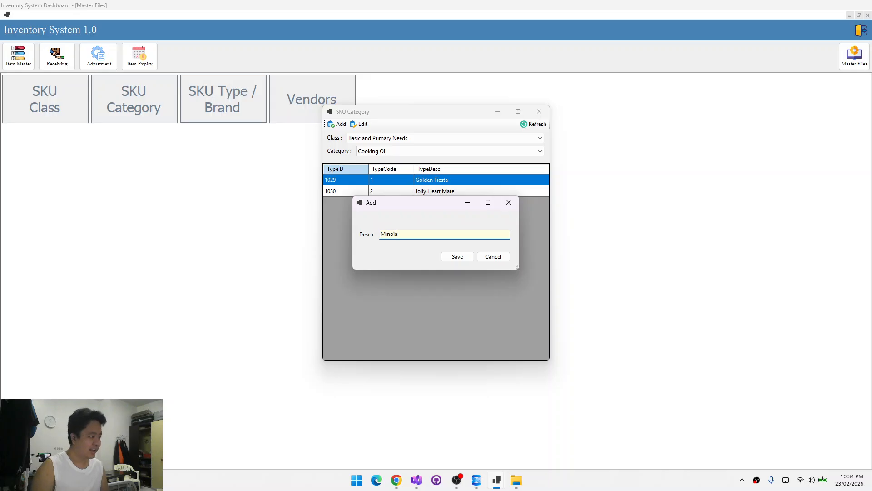
left_click(458, 256)
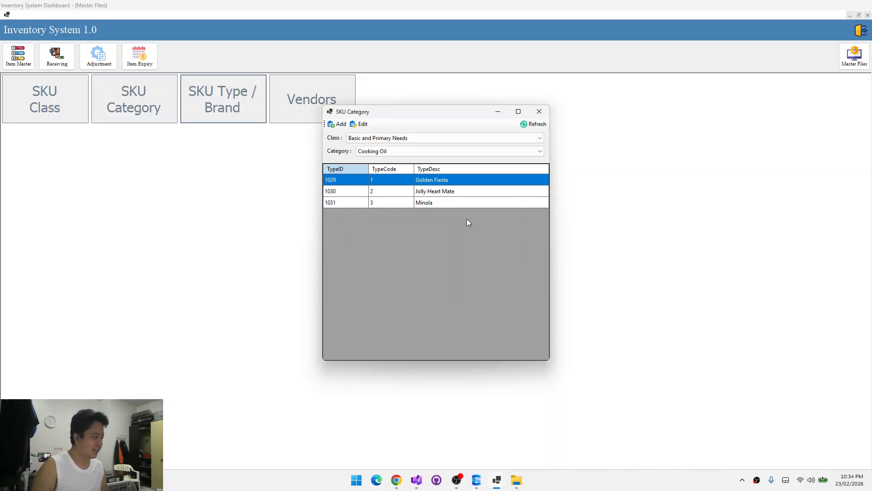
Look through the brands listed under the Cooking Oil category
left_click(353, 192)
left_click(350, 182)
left_click(346, 191)
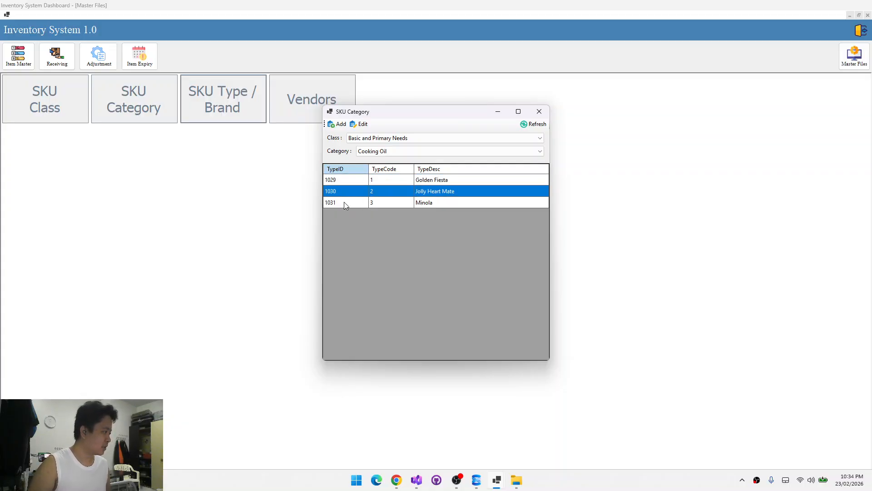
left_click(345, 202)
left_click(348, 194)
left_click(351, 180)
left_click(349, 191)
left_click(343, 202)
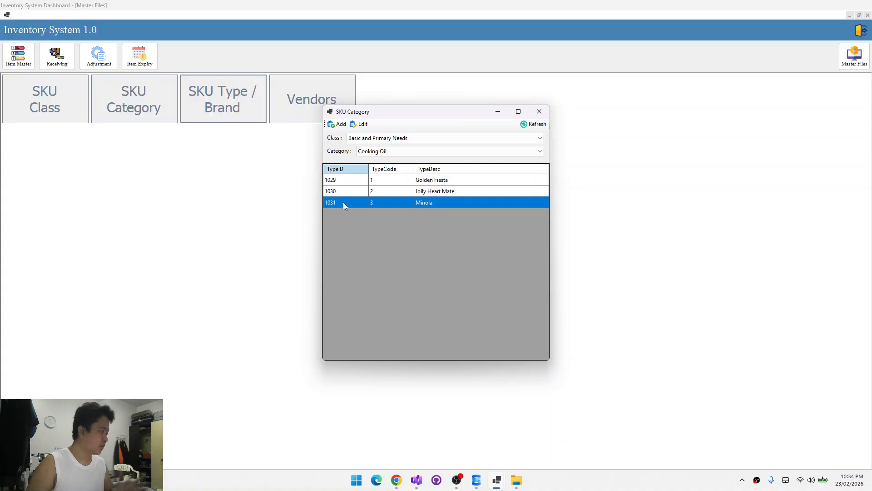
Close the brand list, then clear the item filters and reload Item Master so it picks up the added brands
left_click(539, 111)
left_click(27, 55)
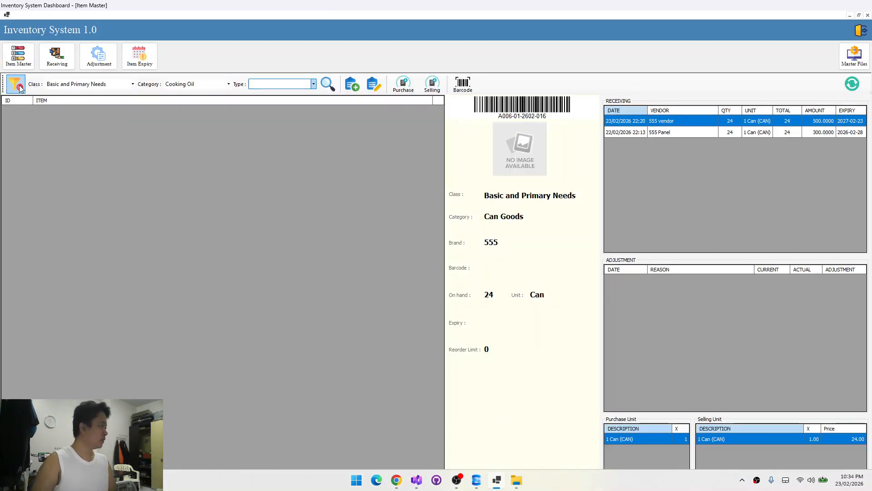
left_click(15, 83)
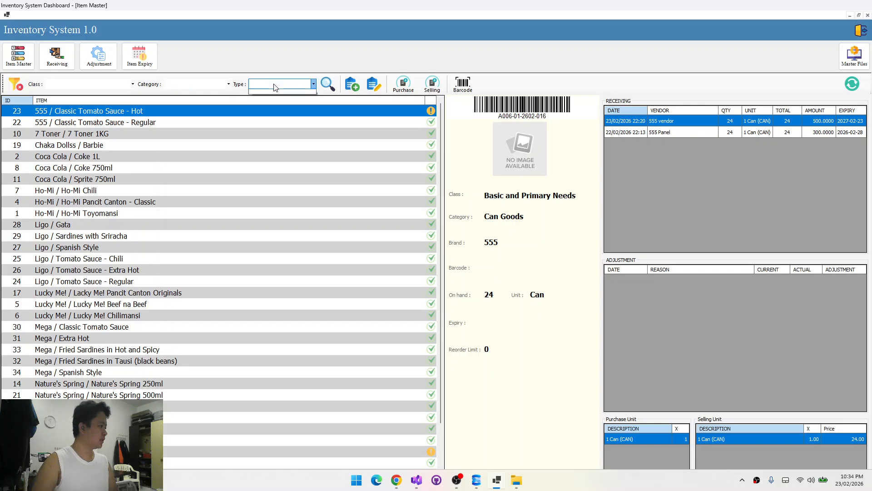
left_click(212, 86)
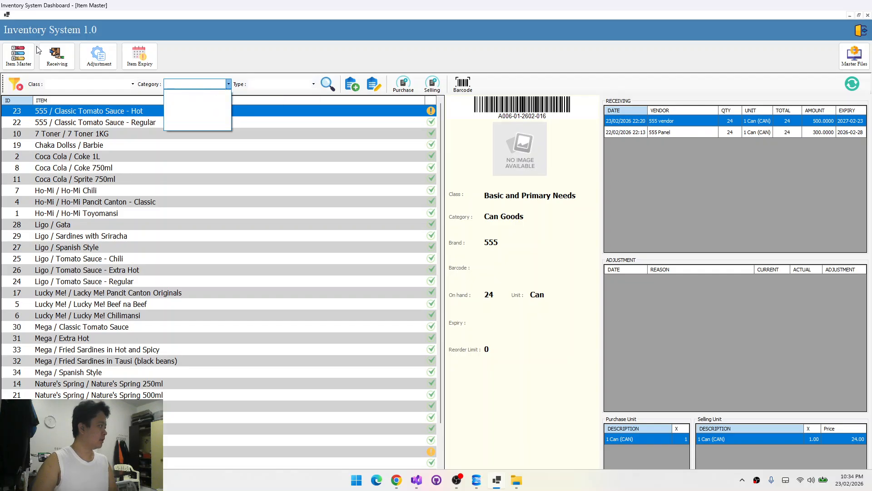
left_click(837, 25)
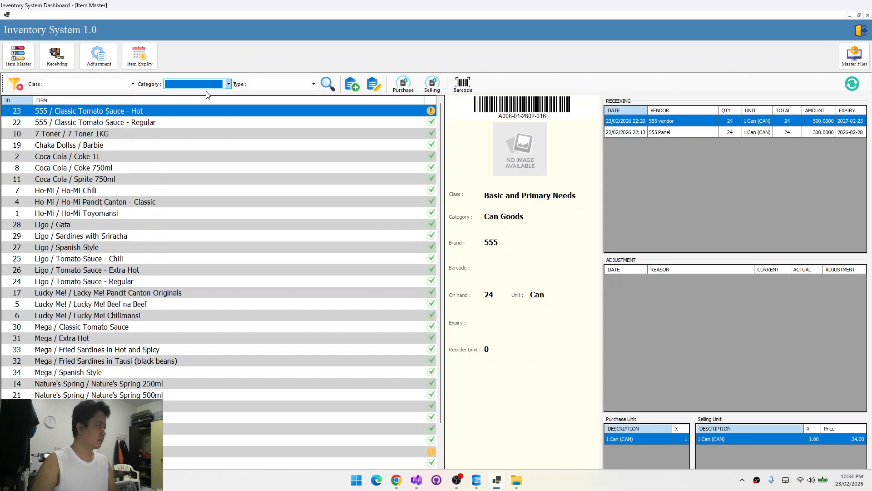
left_click(868, 15)
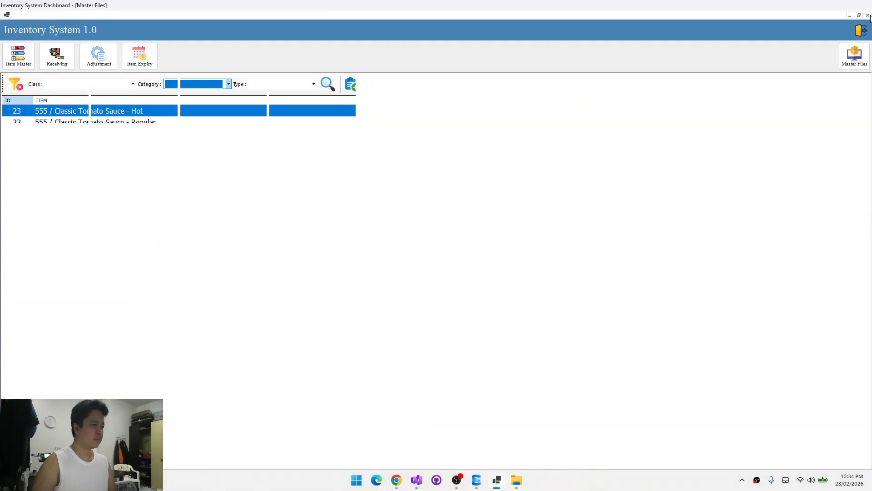
left_click(4, 68)
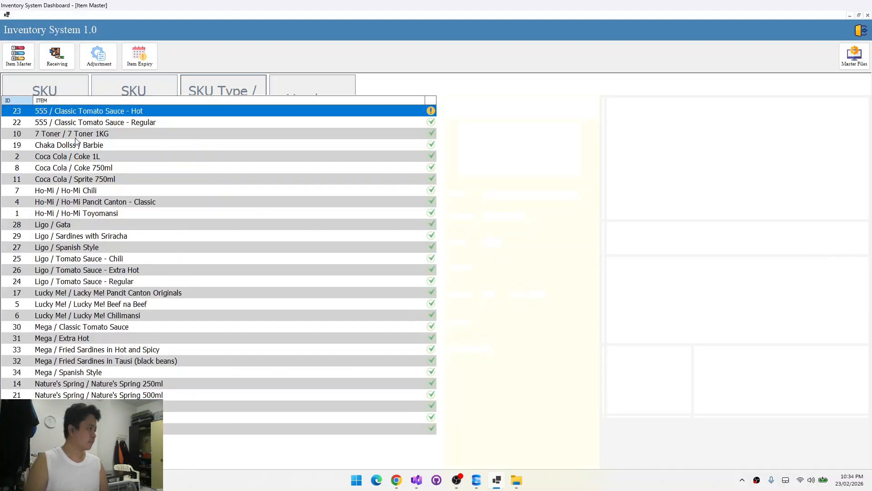
Filter the items by class Basic and Primary Needs, category Cooking Oil and type Golden Fiesta
left_click(132, 84)
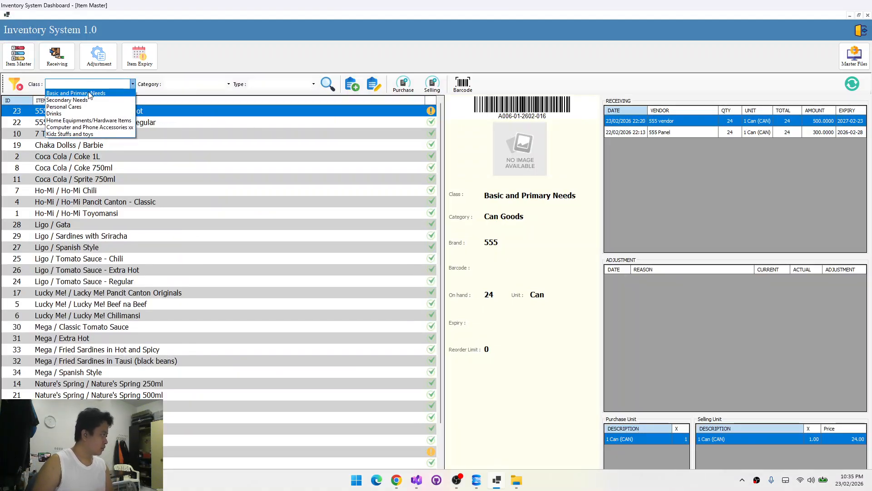
left_click(78, 92)
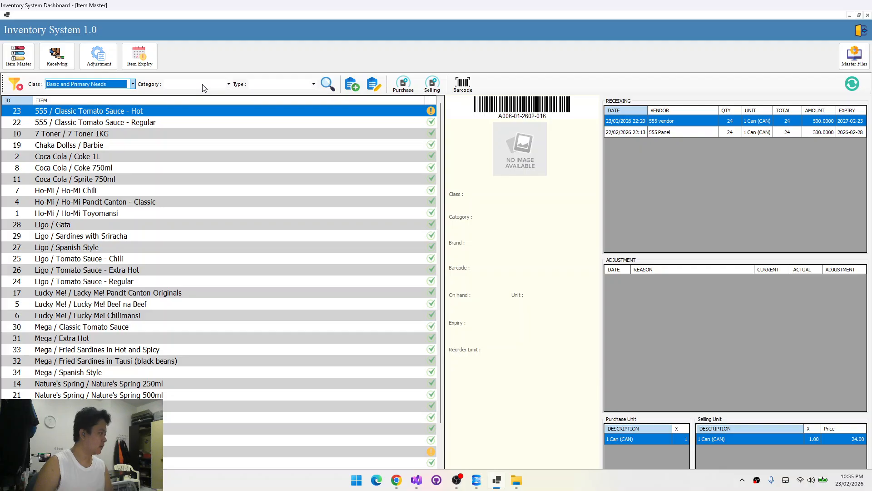
left_click(228, 84)
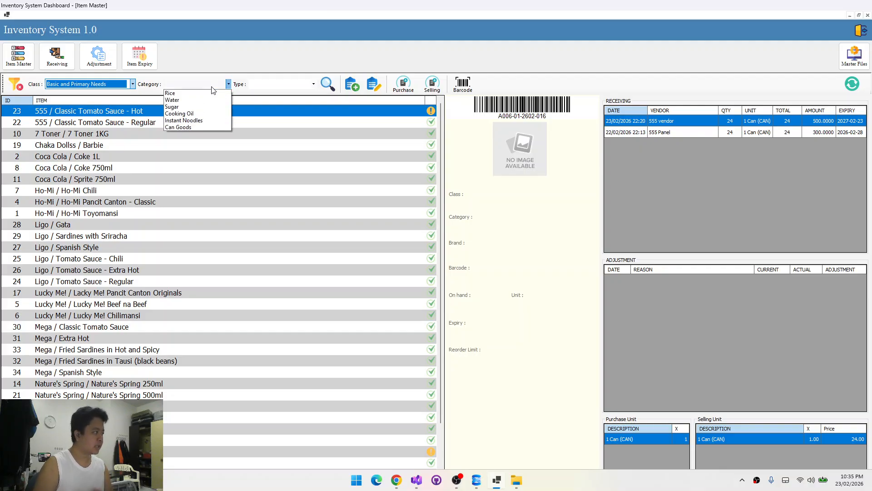
left_click(179, 113)
left_click(269, 85)
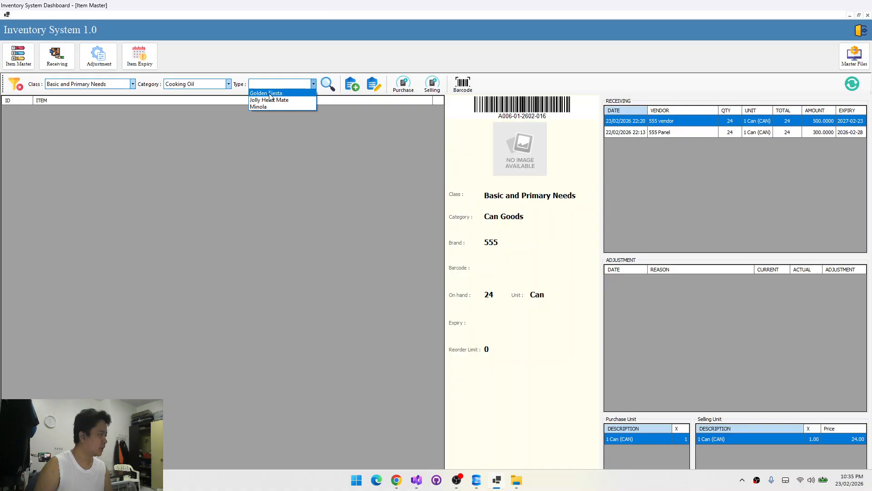
left_click(270, 94)
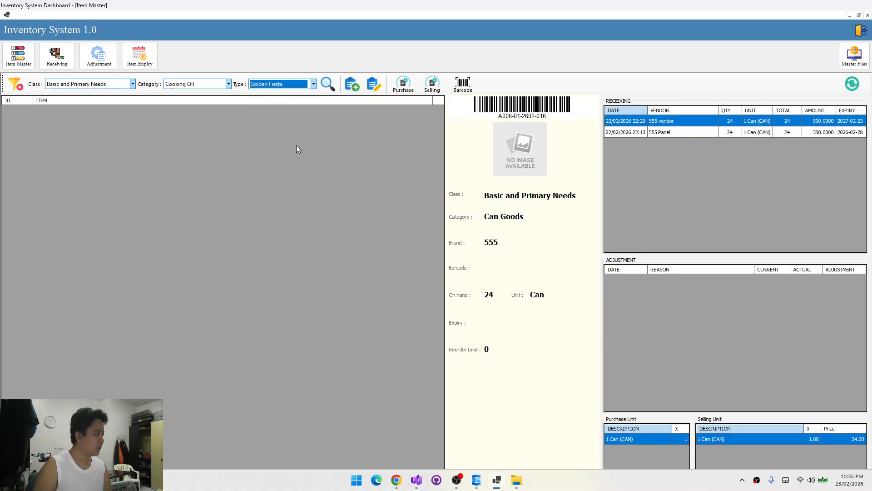
Start a new item under the Golden Fiesta brand and name it Palm
left_click(352, 84)
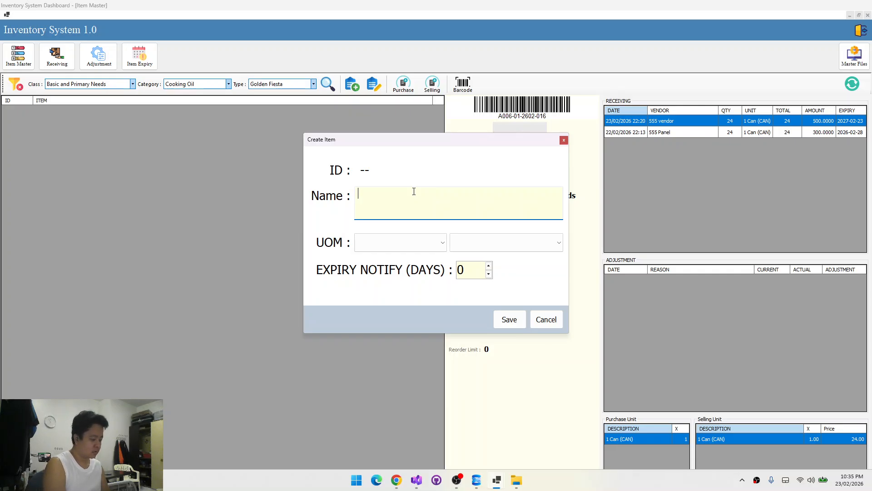
type("O")
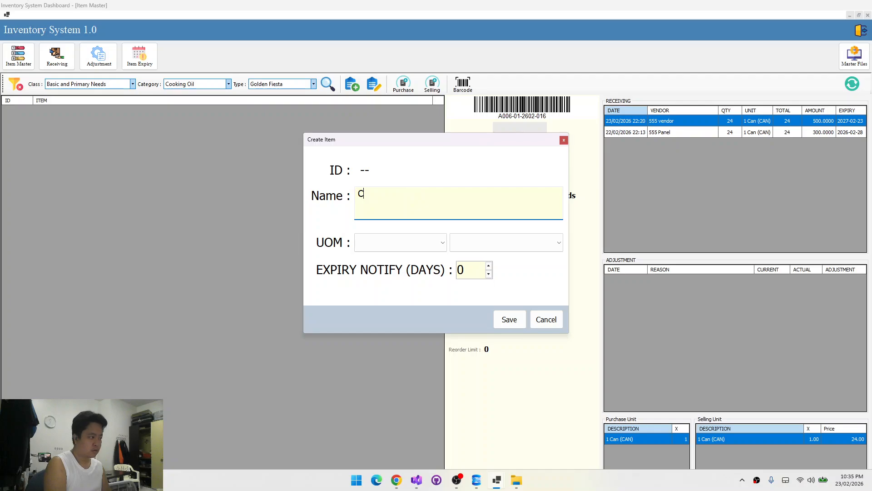
key("BackSpace")
type("O")
key("BackSpace")
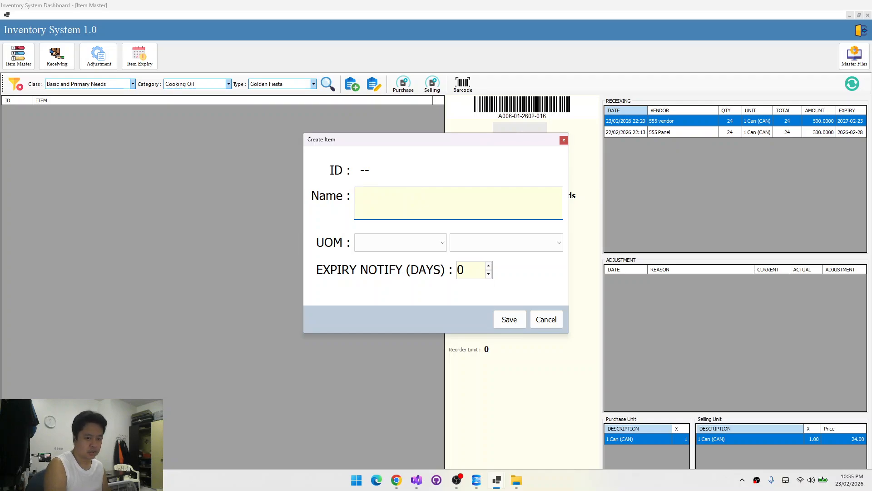
type("Palm")
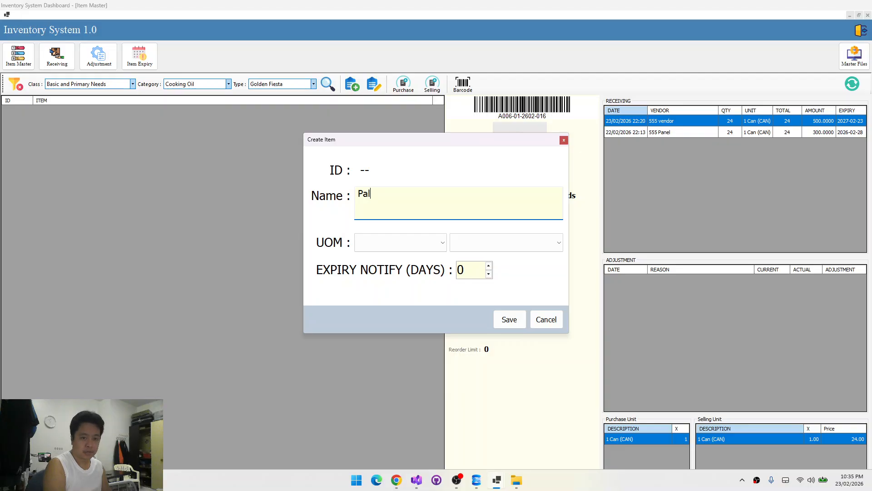
Set the Palm item's unit of measure to Volume, Liter (L)
left_click(418, 241)
left_click(406, 277)
left_click(487, 245)
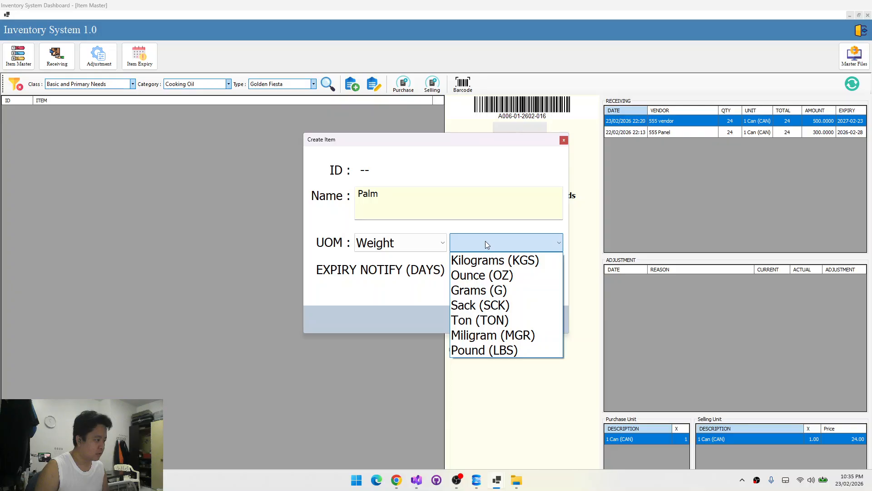
left_click(456, 241)
left_click(417, 245)
left_click(391, 290)
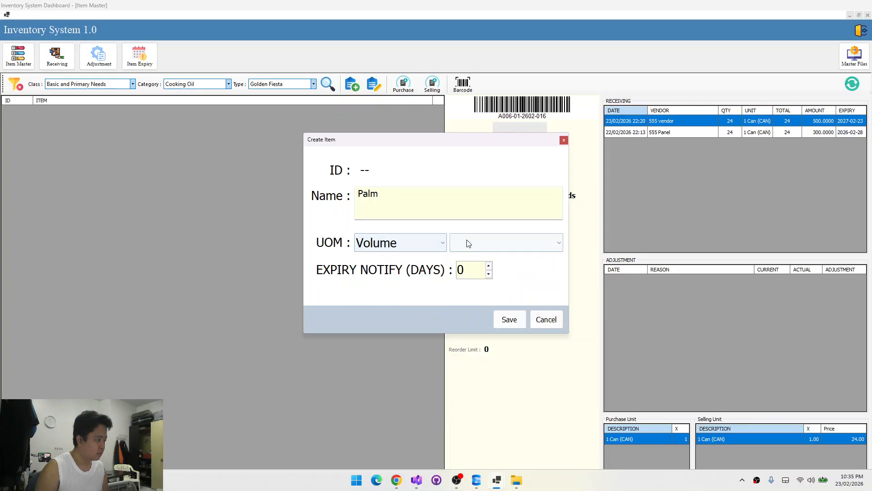
left_click(477, 241)
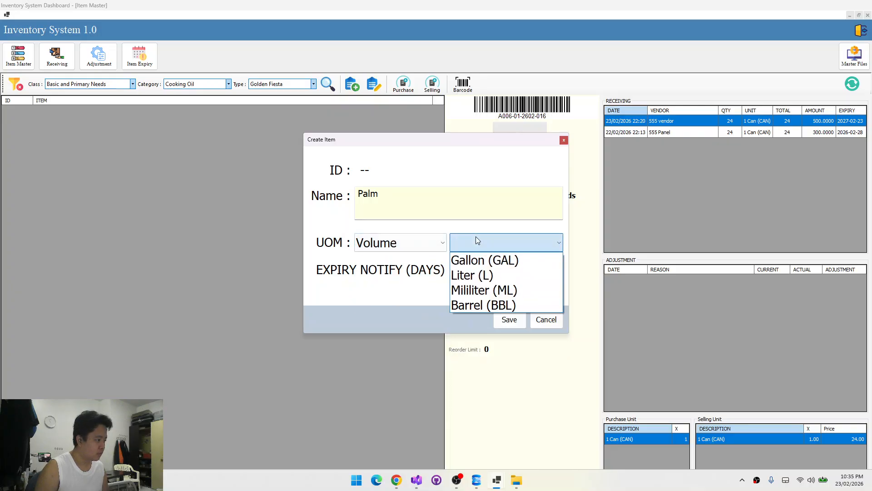
left_click(482, 277)
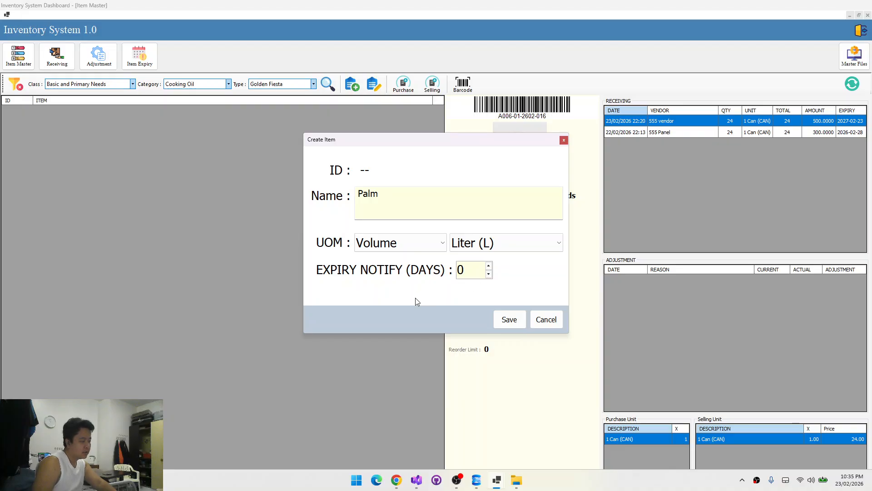
Set the Palm item's expiry notification to 60 days and save the item
left_click(471, 270)
double_click(471, 269)
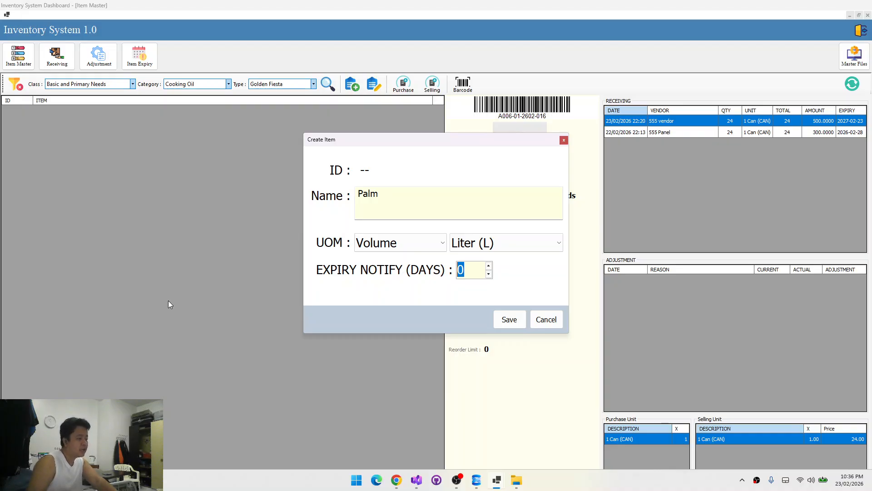
left_click(479, 268)
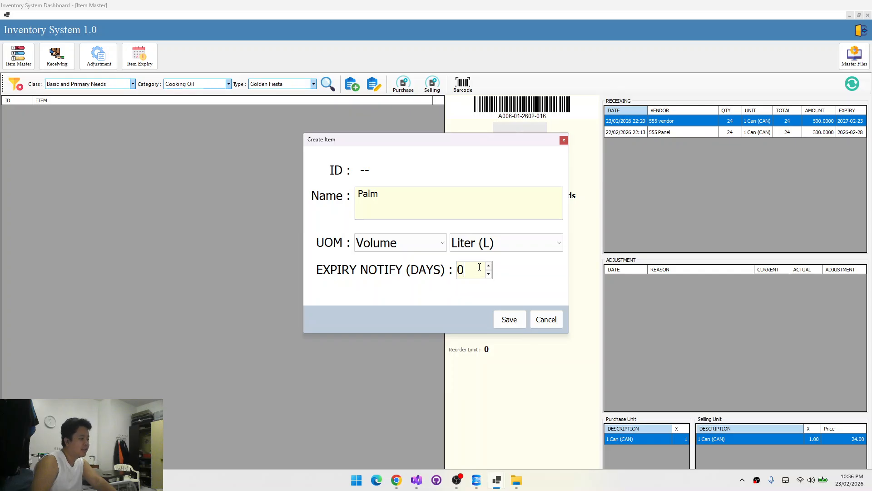
left_click_drag(470, 269, 339, 283)
left_click(471, 272)
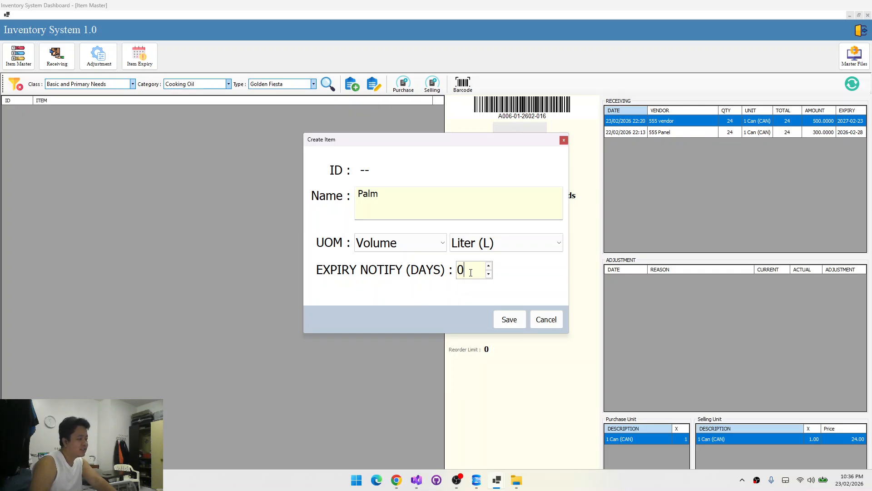
left_click_drag(470, 272, 394, 276)
left_click(468, 272)
left_click_drag(468, 272, 330, 272)
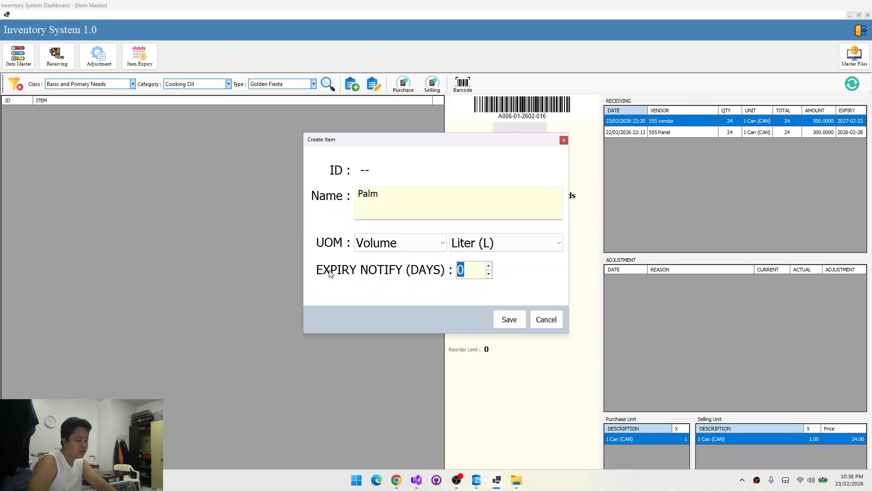
type("60")
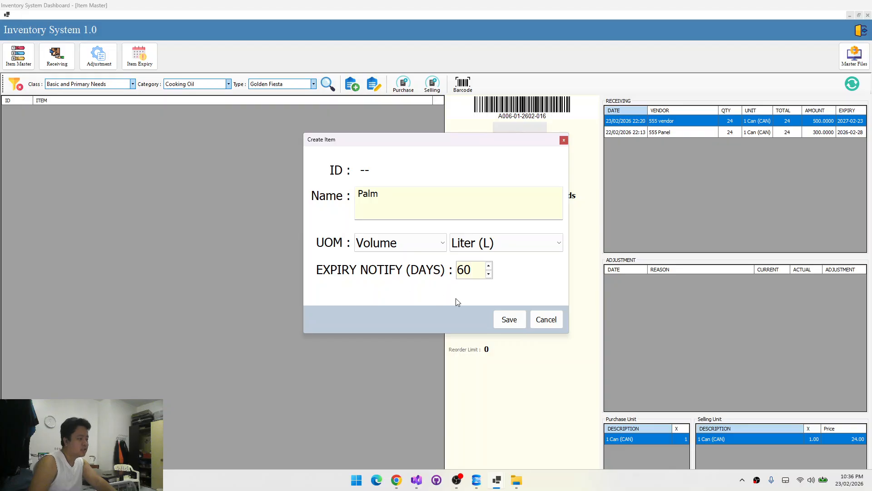
left_click(509, 320)
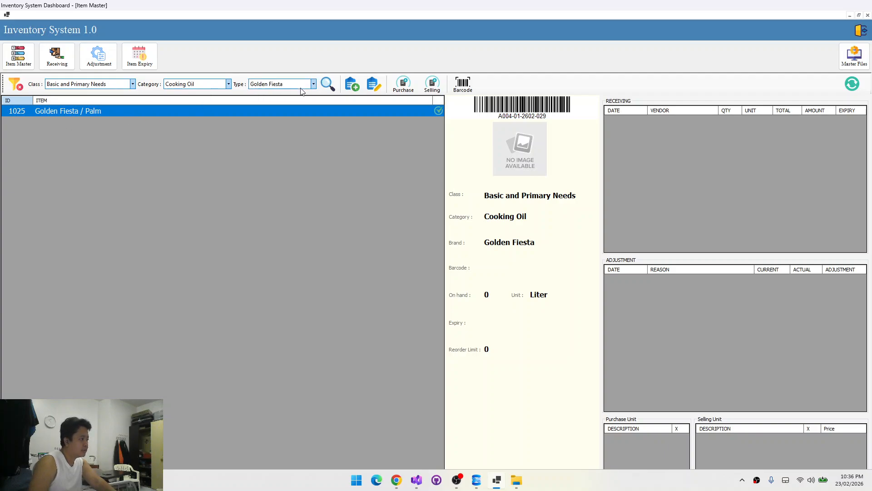
Create the item Soya under the Golden Fiesta brand with unit of measure Volume, Liter (L), and save it
left_click(349, 87)
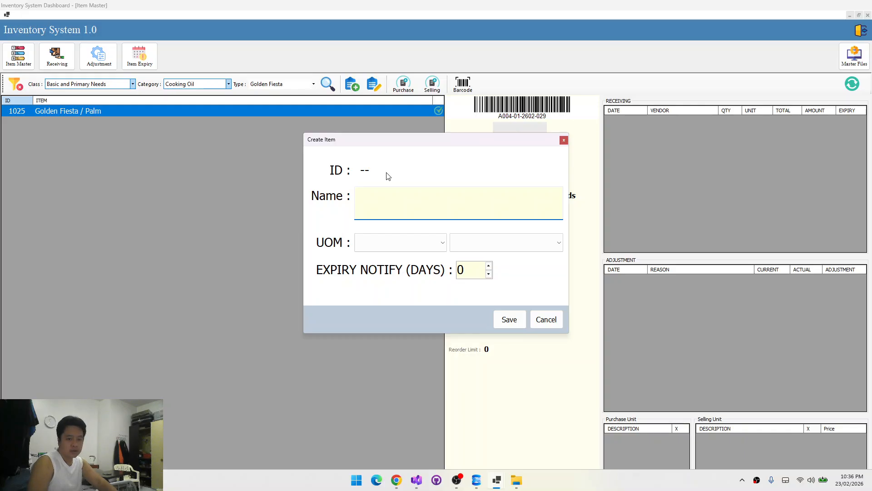
type("S")
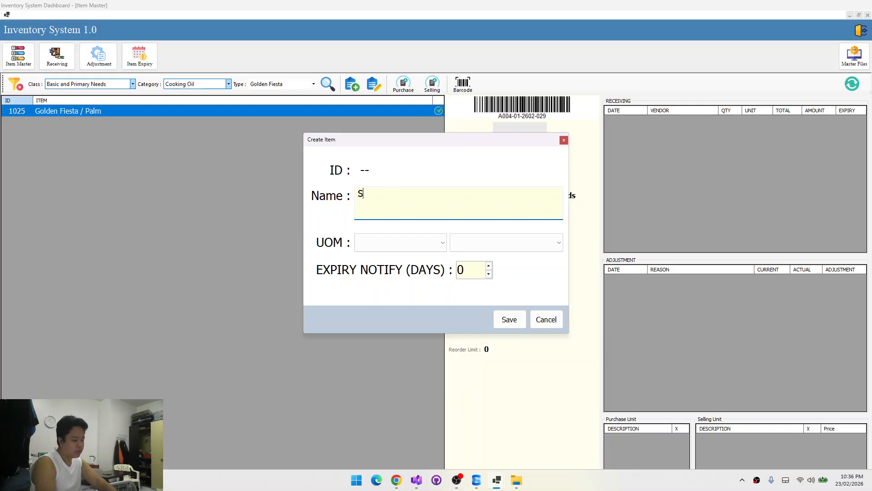
type("oya")
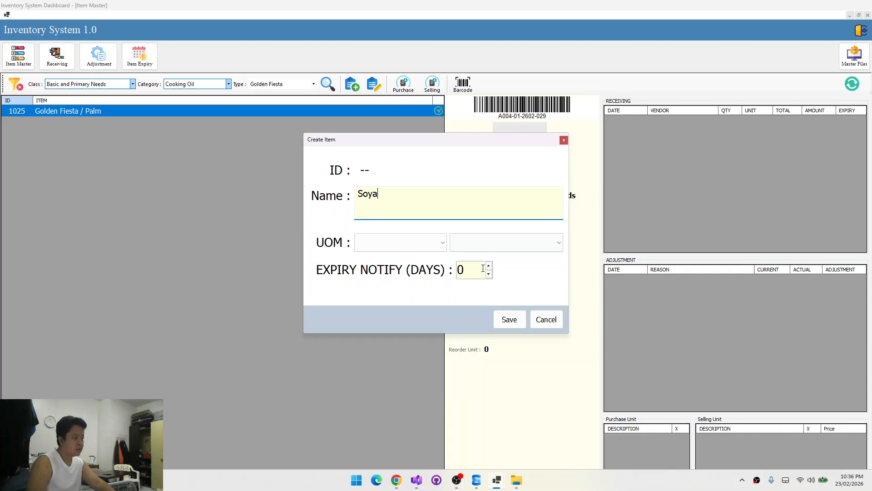
left_click(401, 244)
left_click(392, 291)
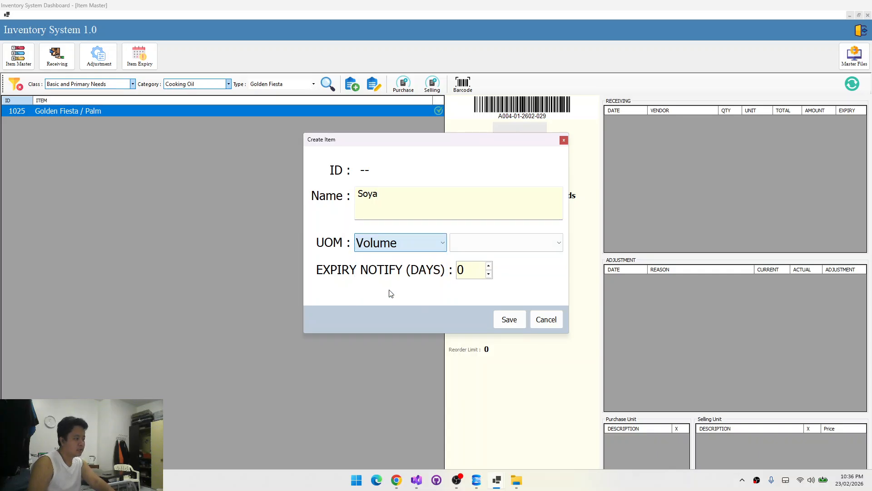
left_click(491, 245)
left_click(489, 273)
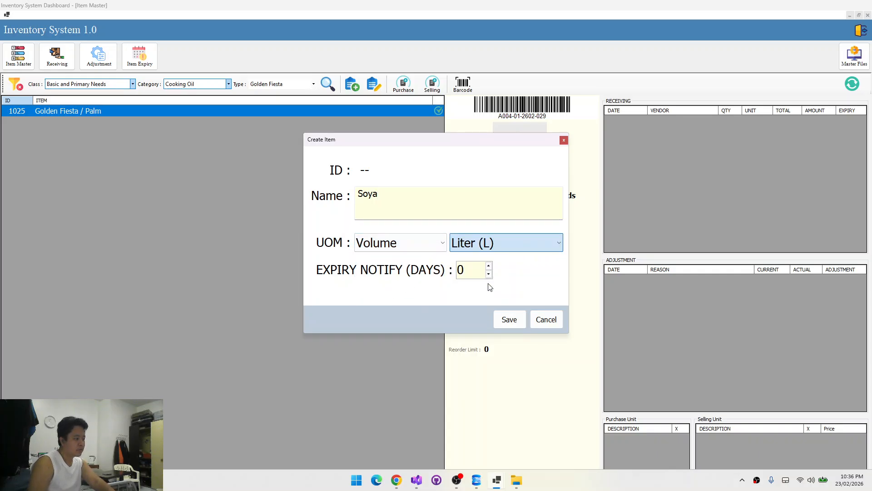
left_click(509, 319)
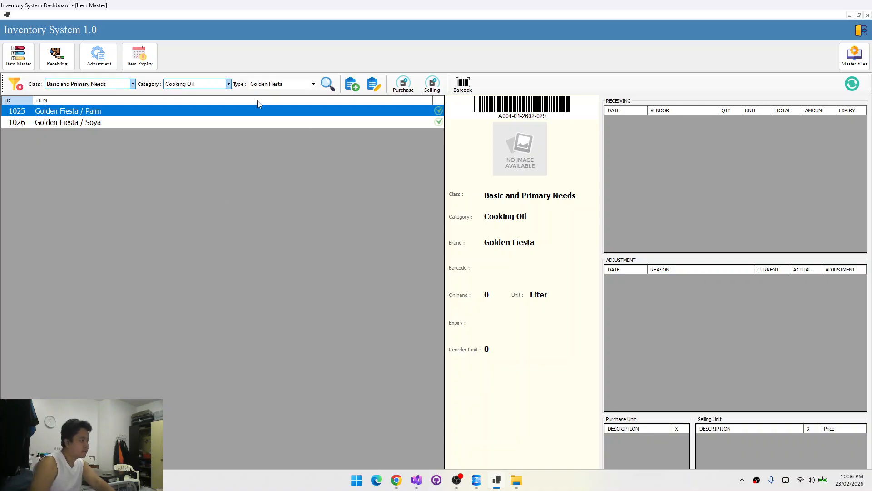
Start a new Golden Fiesta item named Canola with unit of measure Volume, Liter (L)
left_click(351, 84)
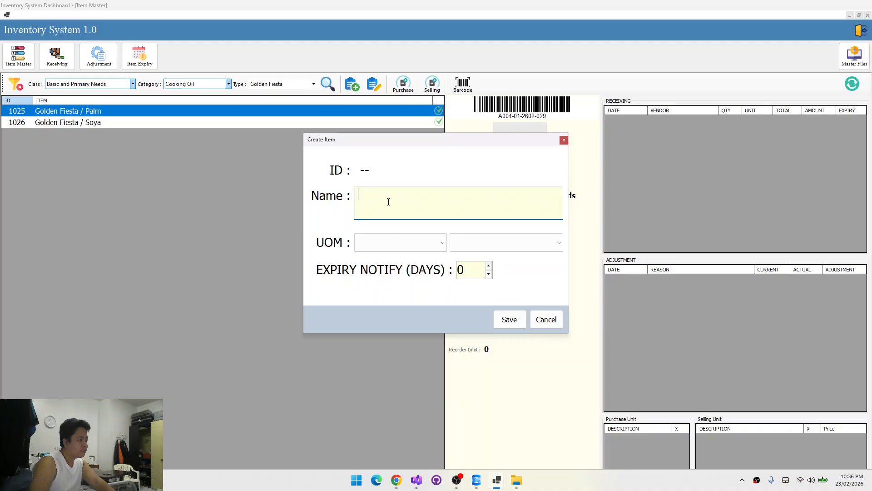
type("C")
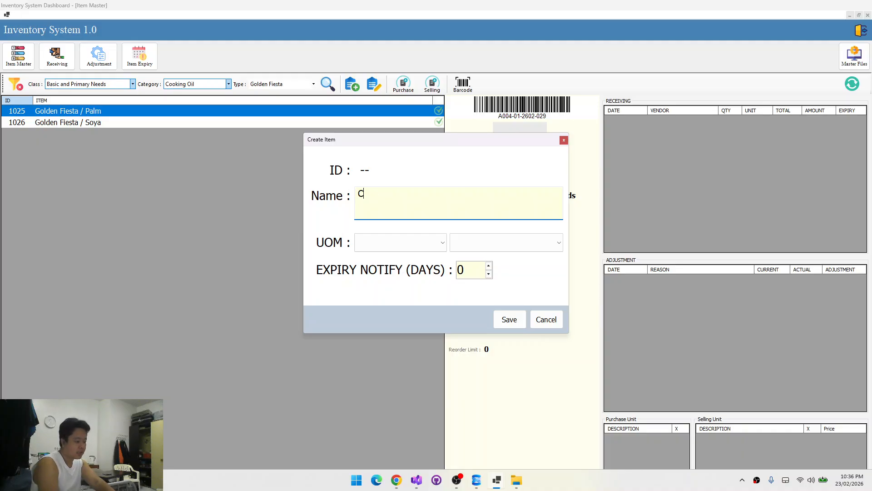
type("anola")
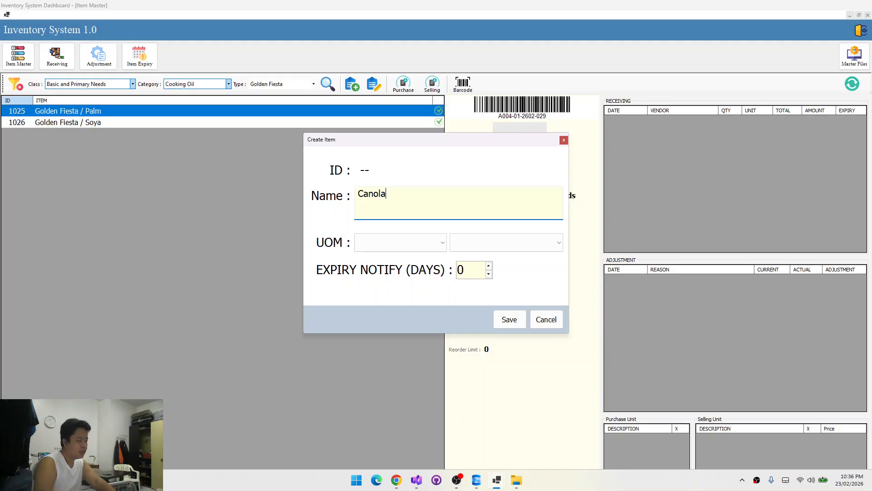
left_click(391, 246)
left_click(382, 290)
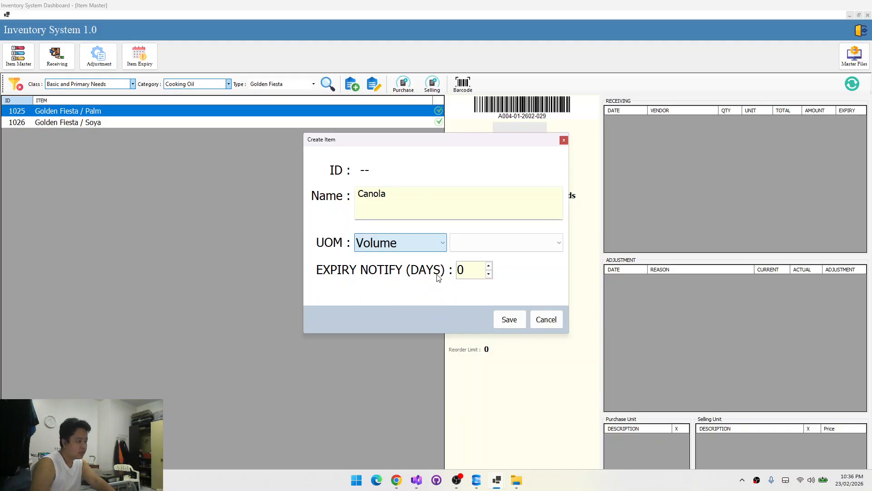
left_click(480, 242)
left_click(481, 274)
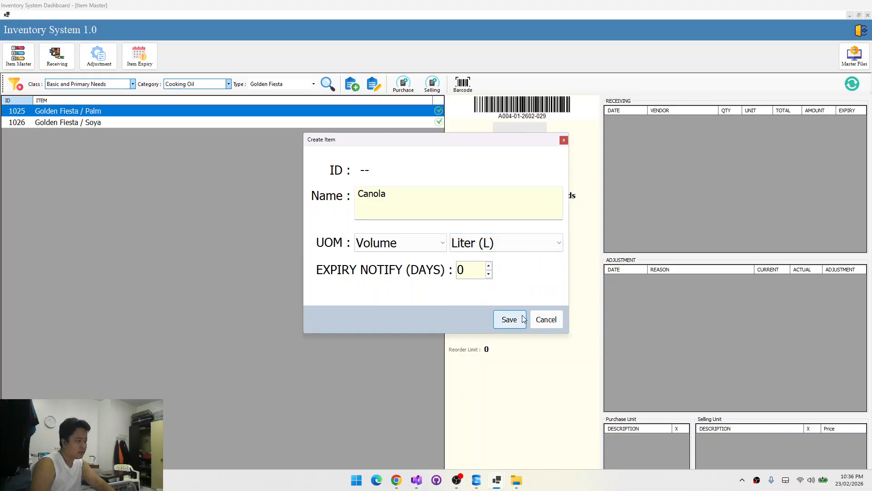
Set the Canola item's expiry notification to 60 days and save the item
key("Tab")
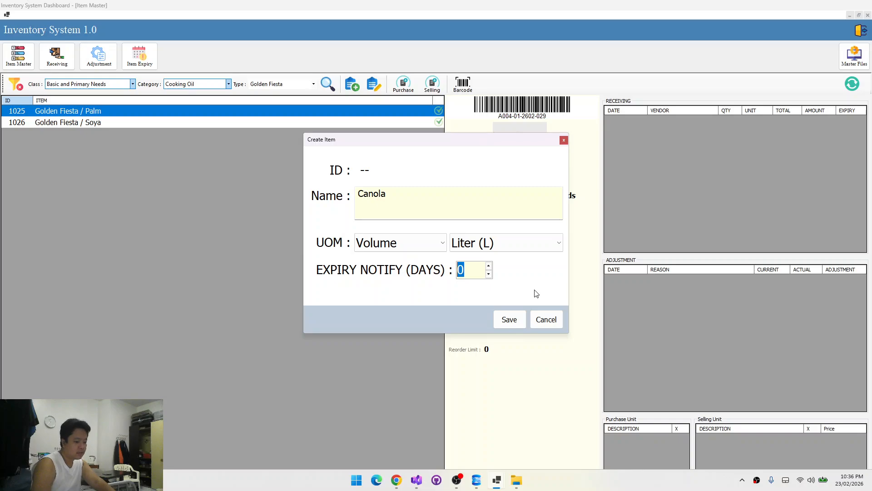
type("60")
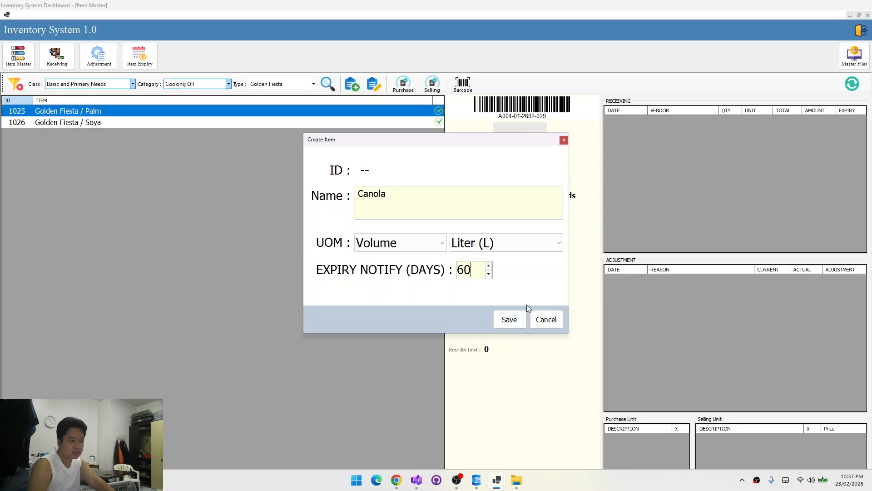
left_click(508, 319)
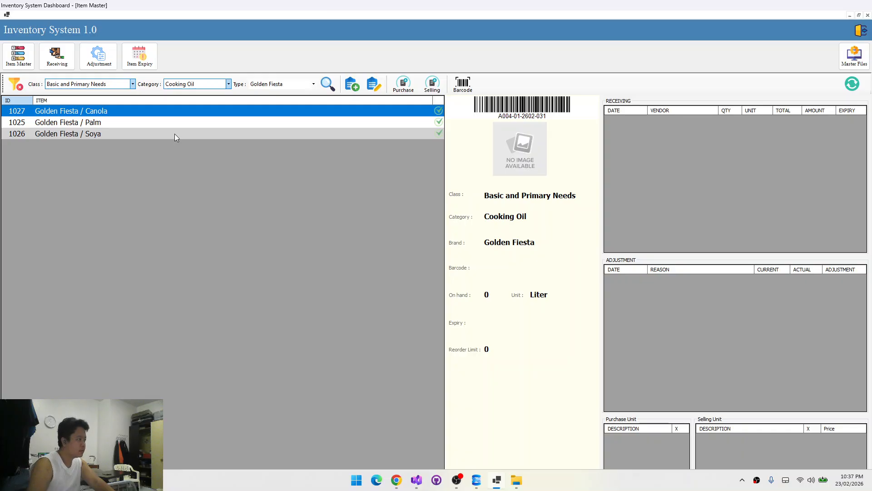
left_click(116, 121)
left_click(119, 132)
left_click(122, 123)
Change the Cooking Oil item filter to type Minola
left_click(219, 87)
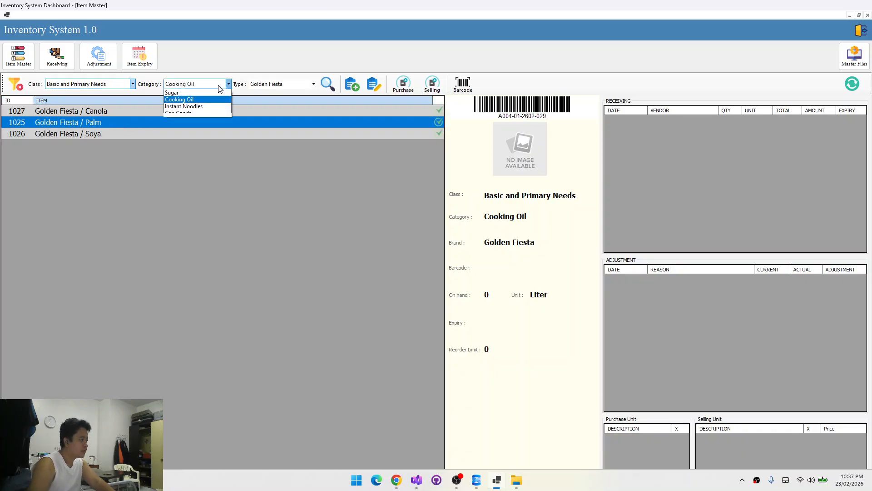
left_click(219, 87)
left_click(293, 83)
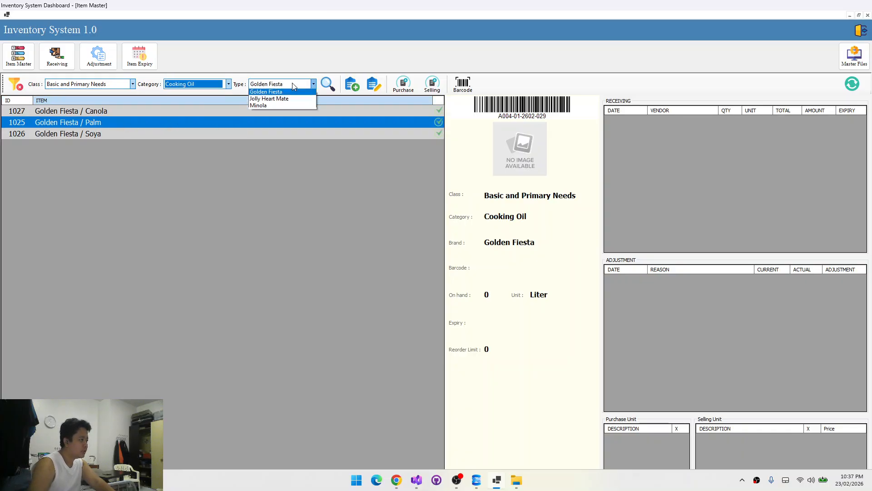
left_click(282, 107)
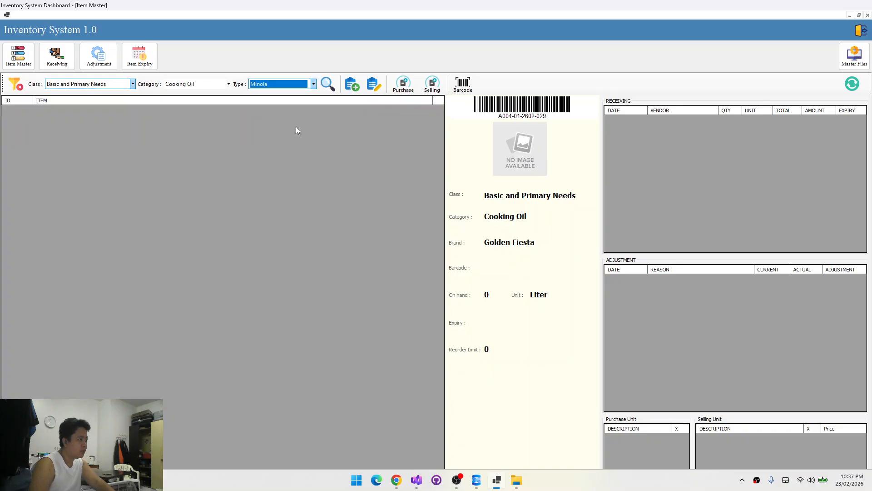
Start a new Minola item named Coconut with unit of measure Volume, Liter (L)
left_click(352, 85)
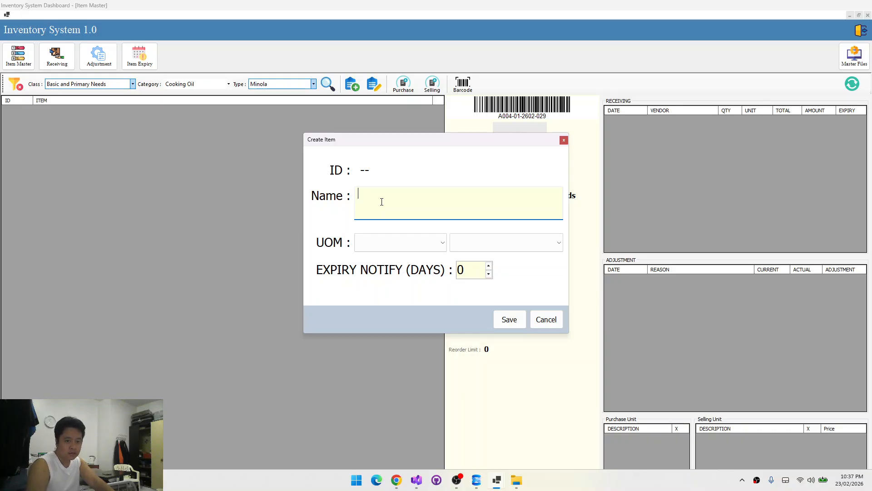
type("Cor")
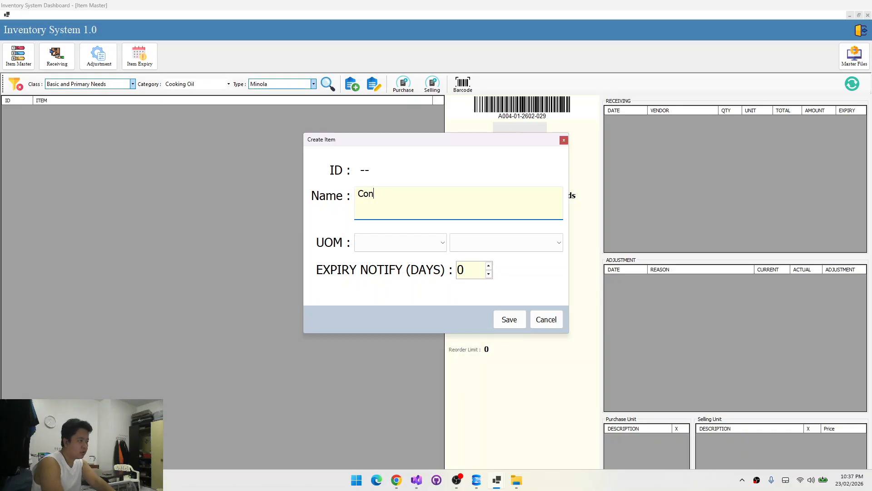
key("BackSpace")
type("conu")
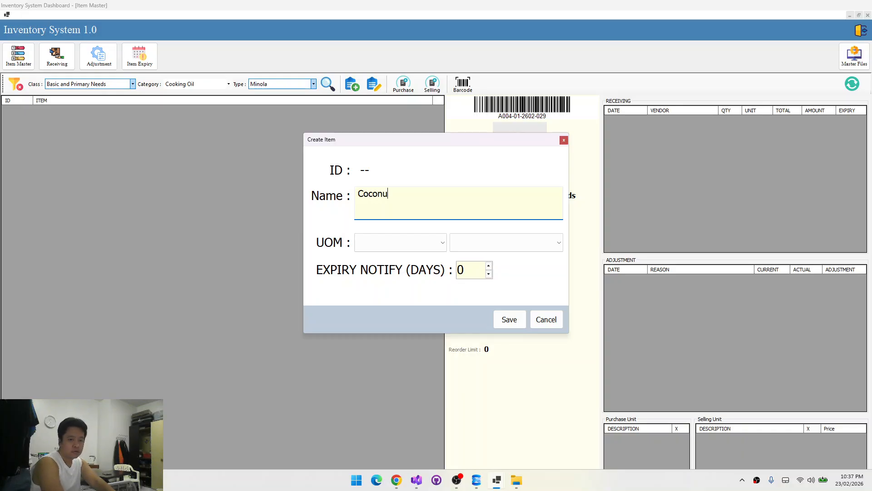
type("t")
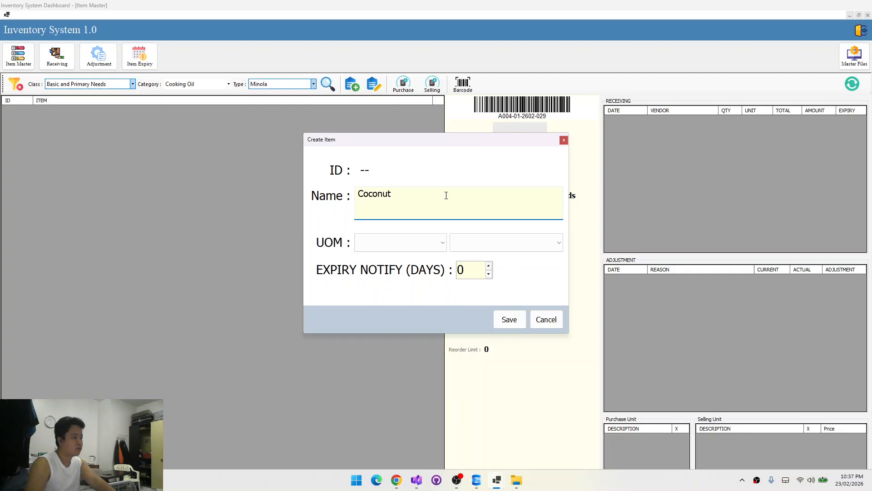
left_click(403, 250)
left_click(390, 290)
left_click(503, 248)
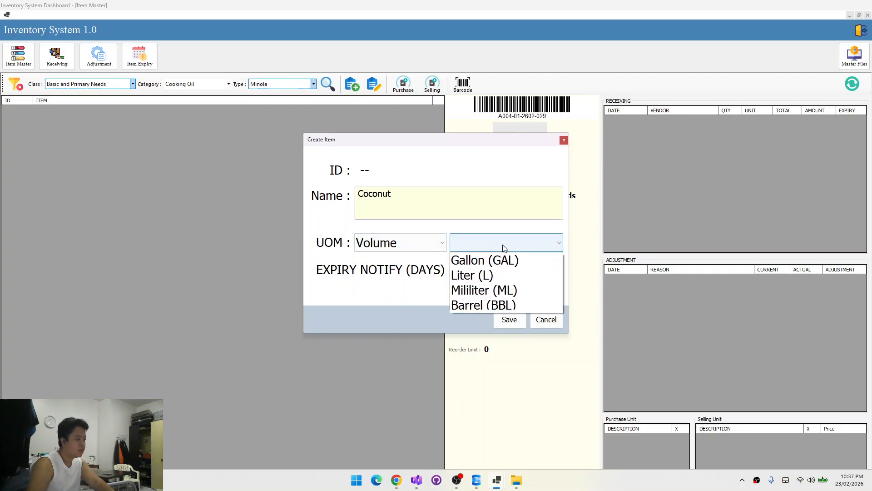
left_click(473, 274)
Set the Coconut item's expiry notification to 60 days and save the item
left_click(475, 272)
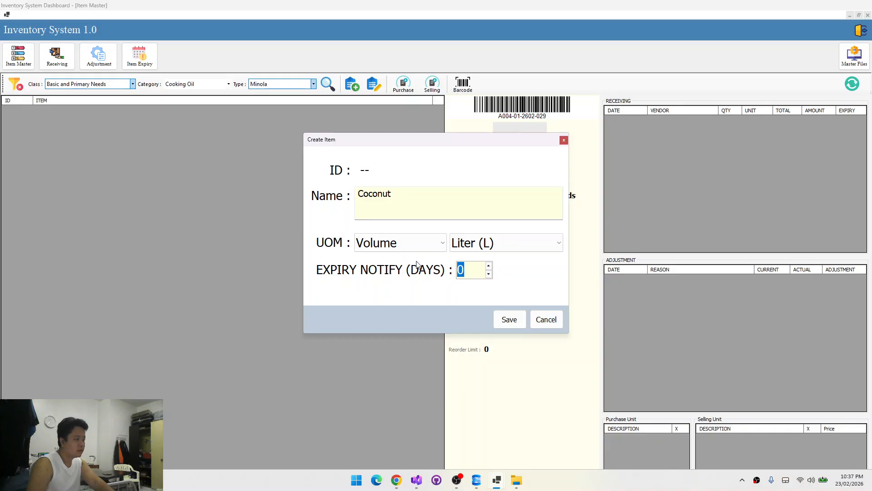
type("60")
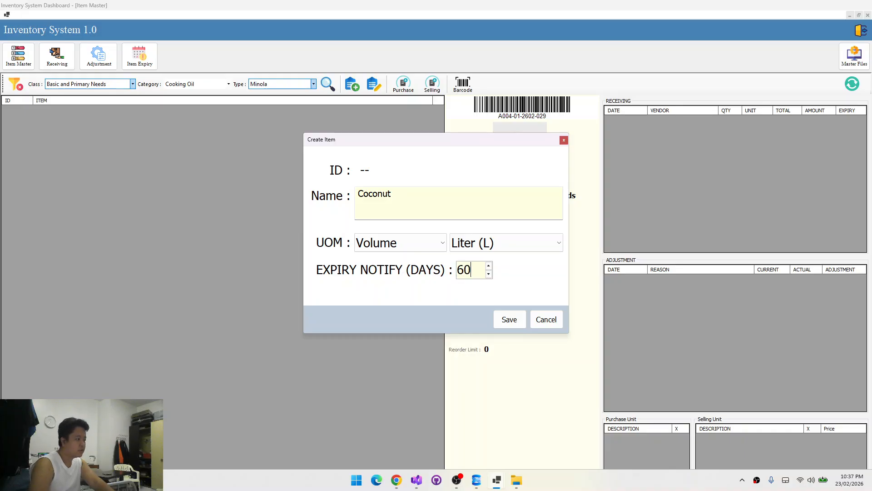
left_click(509, 320)
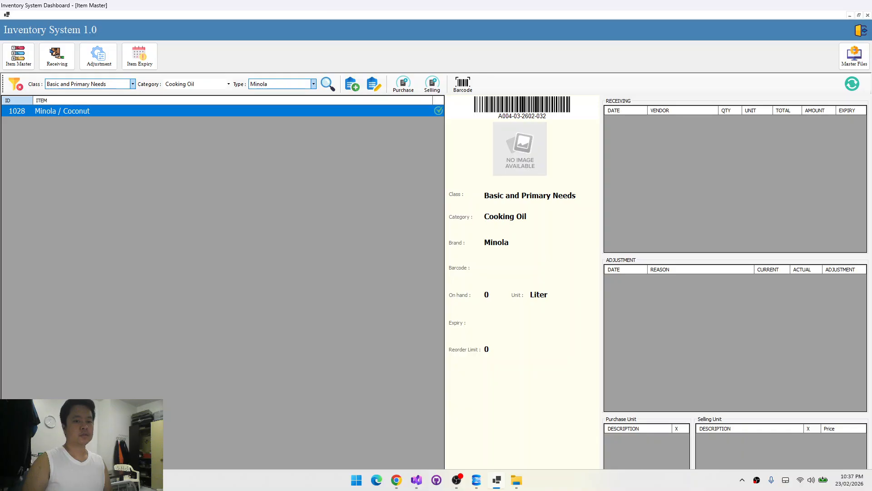
Clear the item filters and look through the full item list
key("alt+Tab")
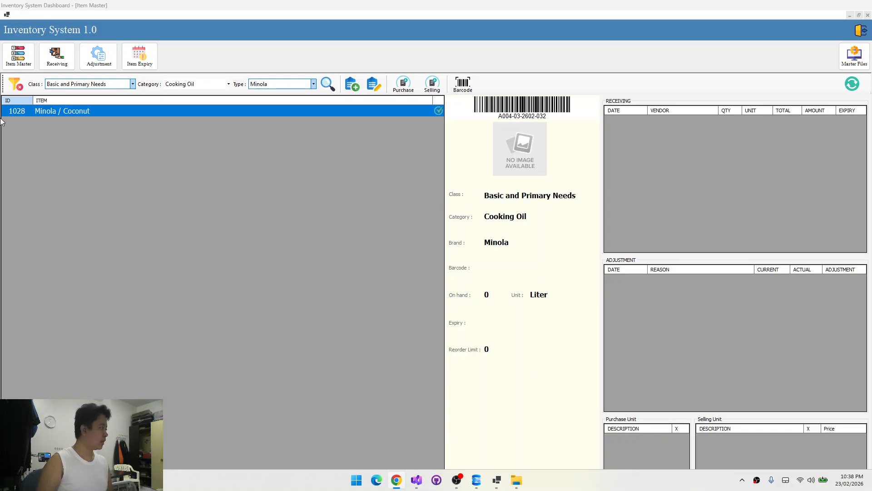
left_click(37, 129)
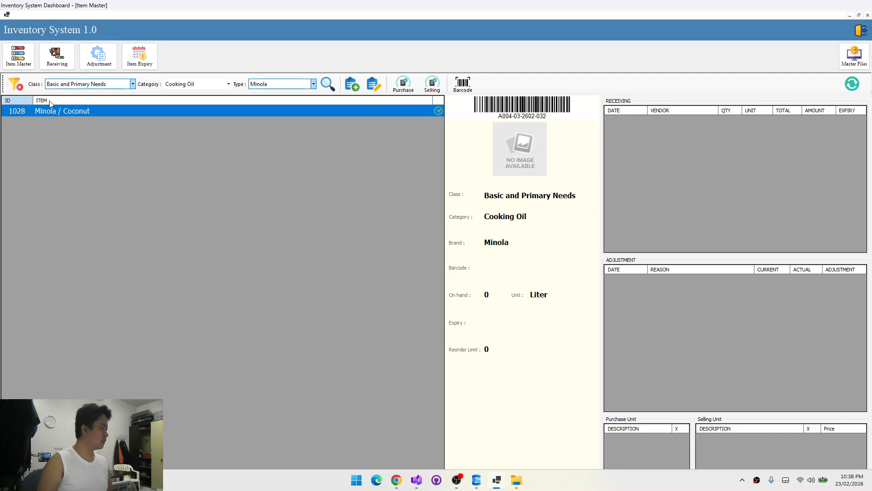
left_click(15, 84)
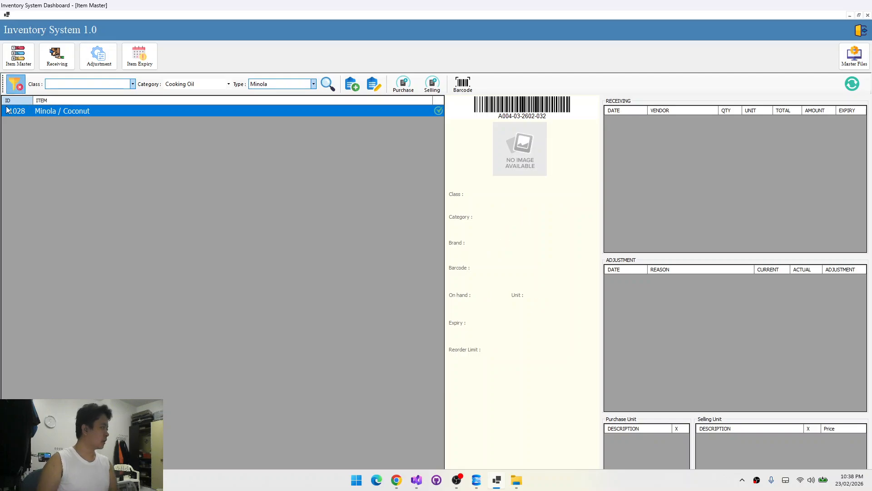
left_click(81, 158)
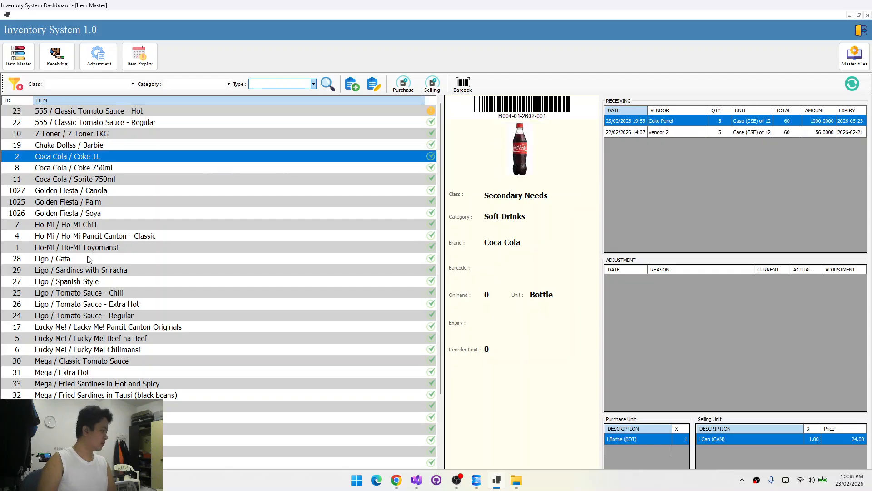
scroll(94, 255, "down", 2)
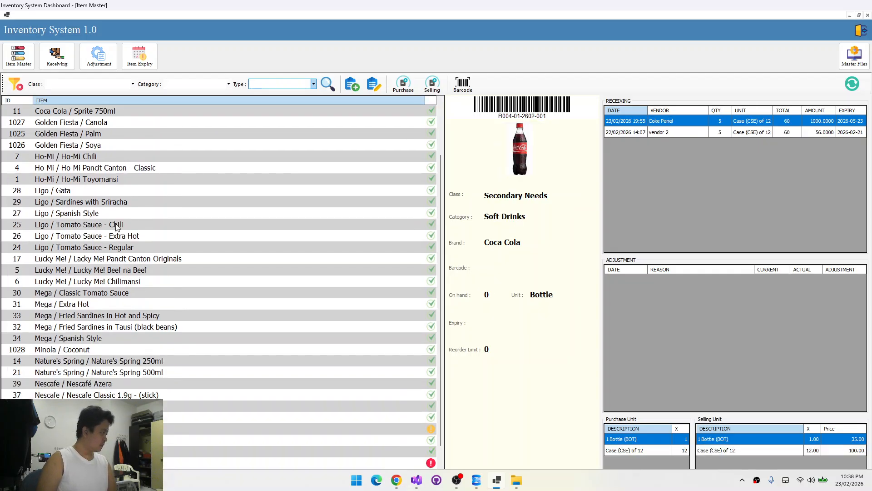
scroll(116, 223, "up", 2)
Filter the items by class Basic and Primary Needs and category Instant Noodles, and view the available types without choosing one
left_click(94, 87)
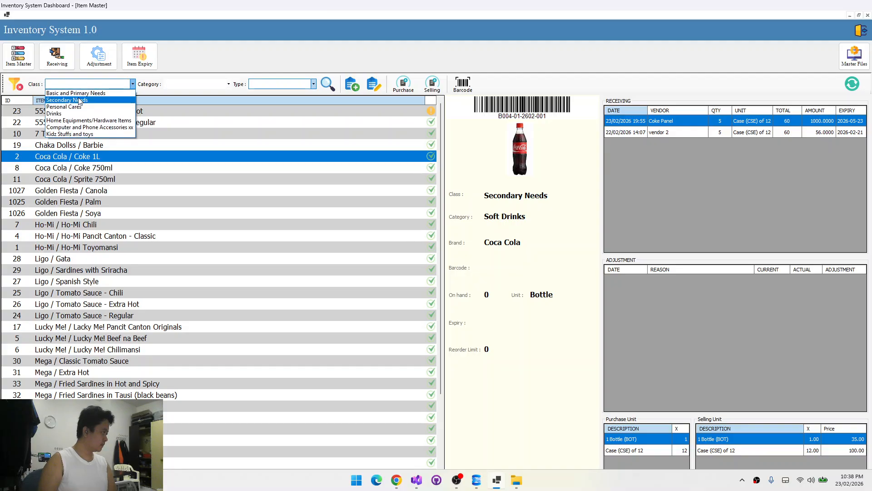
left_click(81, 95)
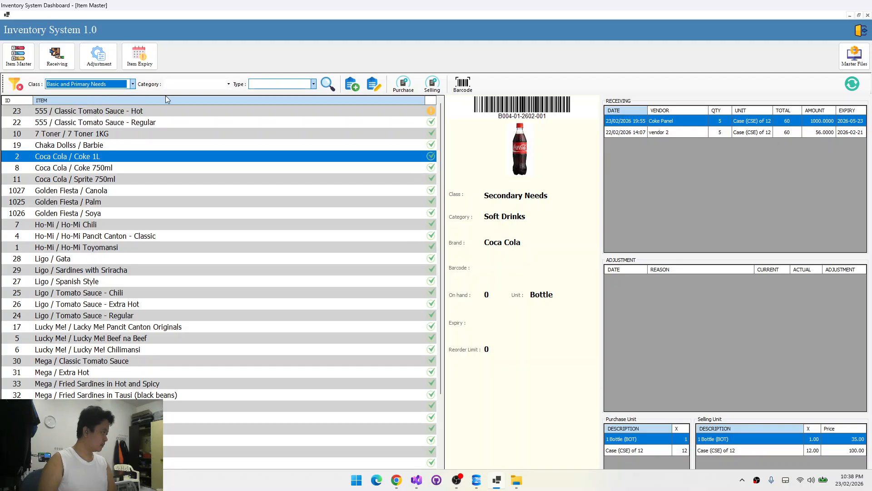
left_click(196, 86)
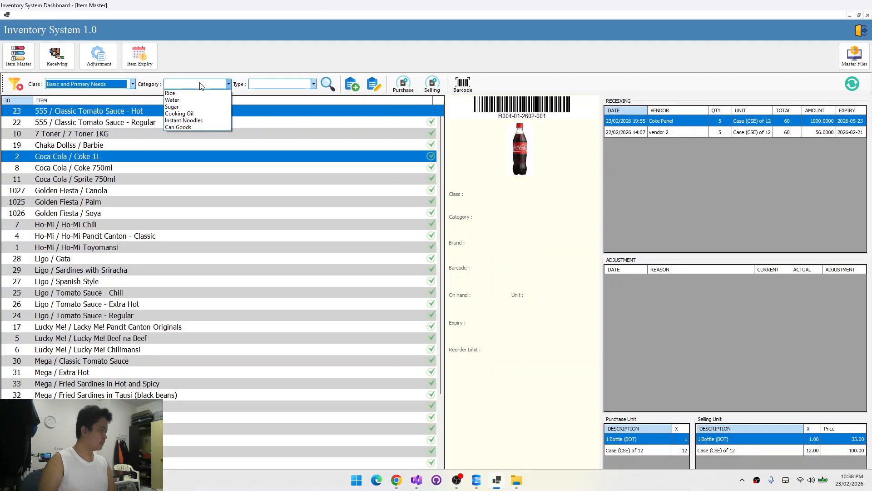
left_click(187, 121)
left_click(273, 85)
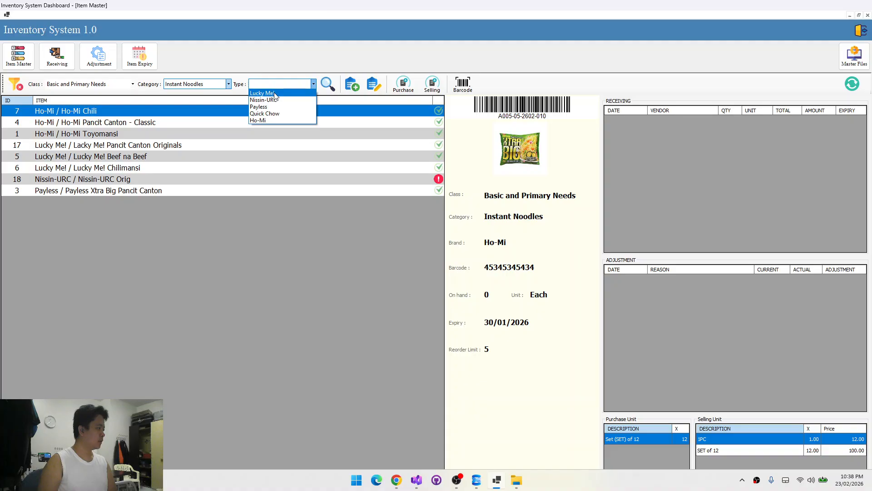
left_click(248, 253)
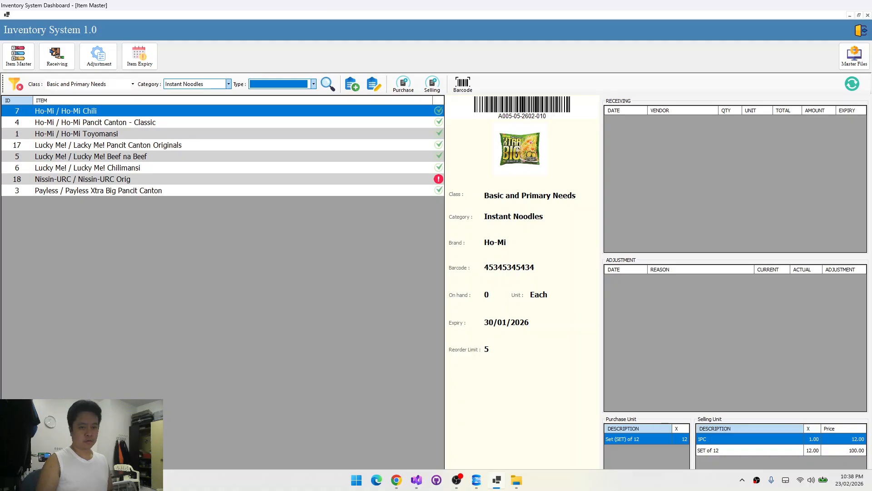
key("alt+Tab")
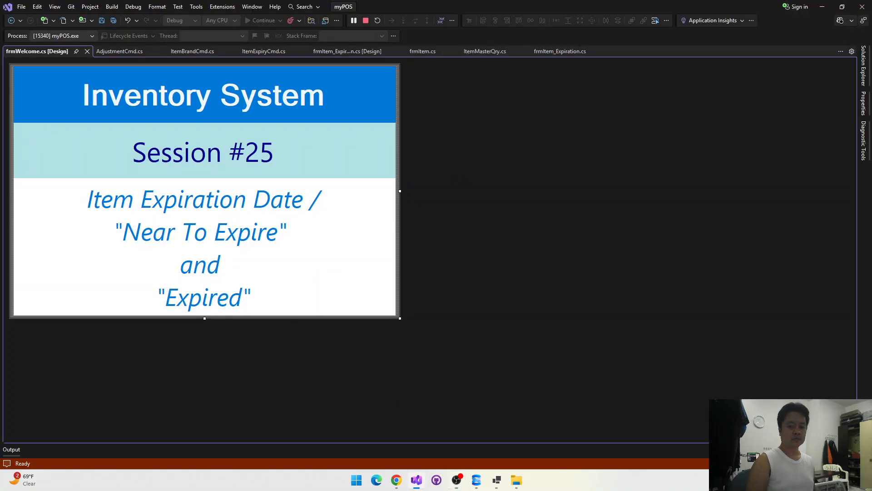
key("alt+Tab")
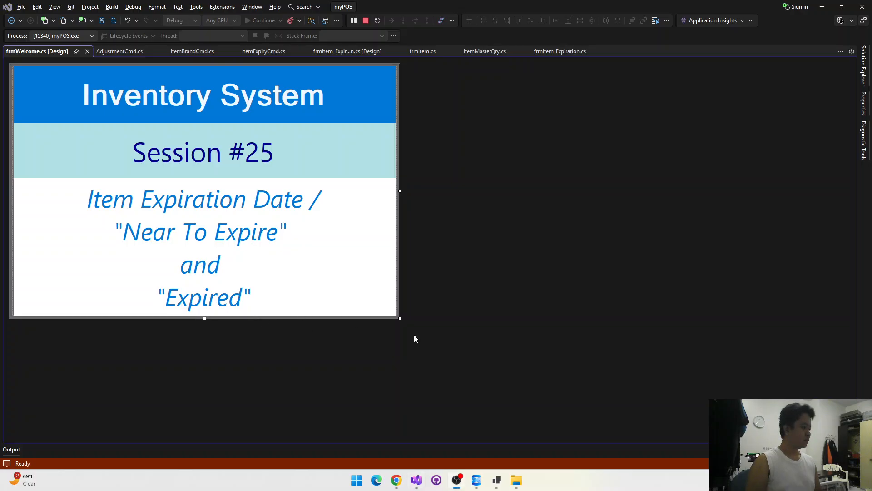
key("alt+Tab")
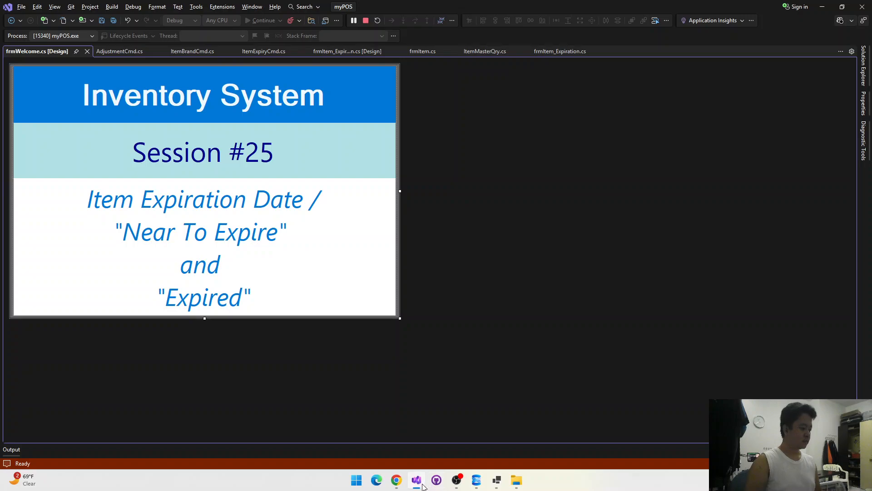
left_click(497, 483)
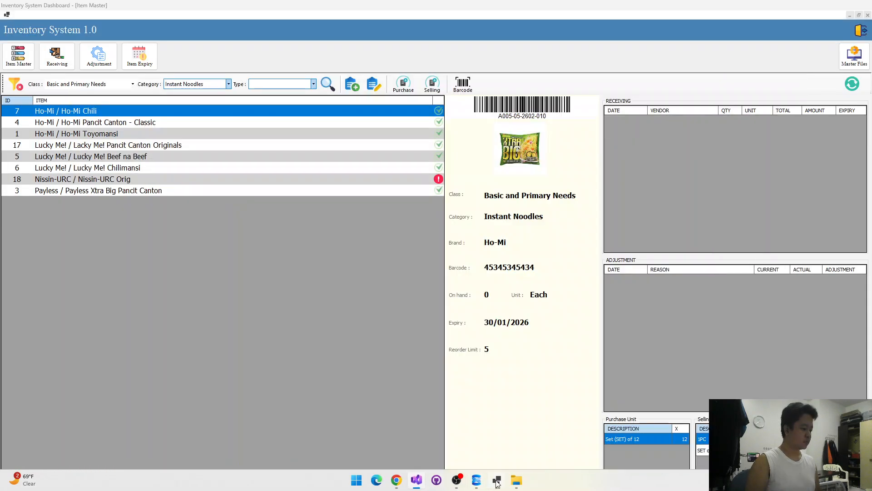
left_click(239, 341)
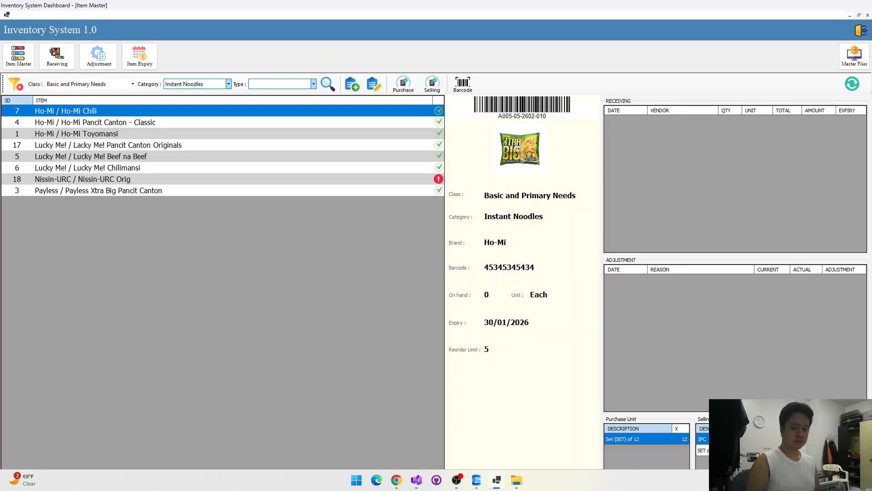
left_click(396, 480)
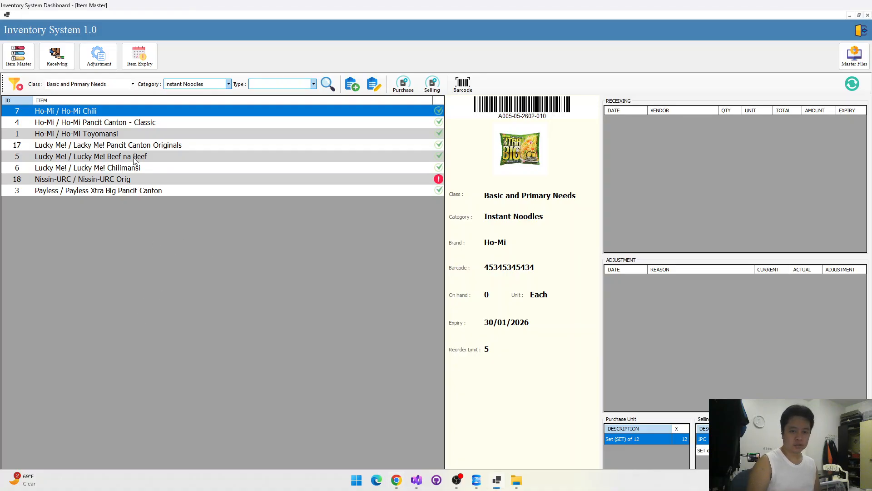
Filter the Instant Noodles items by type Lucky Me! and look through the listed items' details
left_click(271, 84)
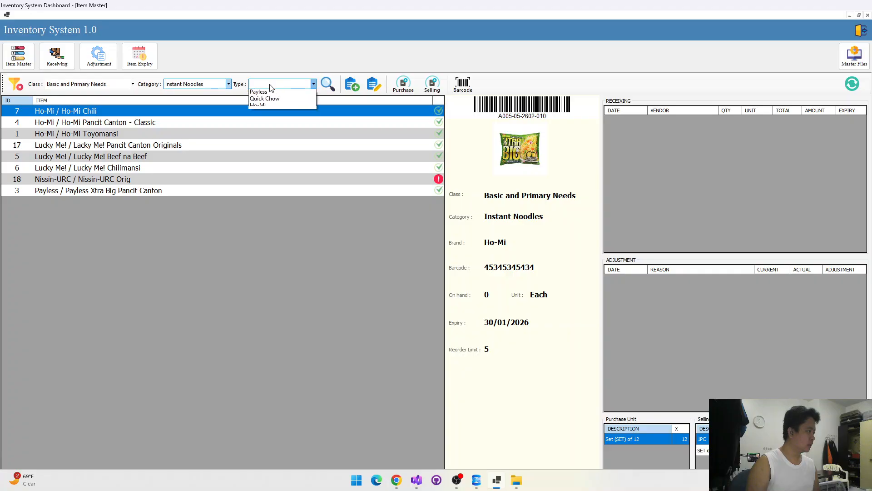
left_click(263, 94)
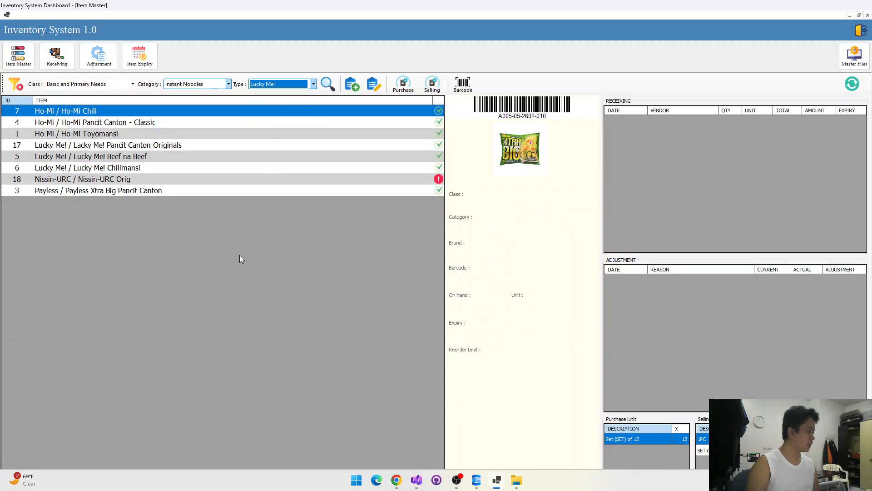
left_click(149, 122)
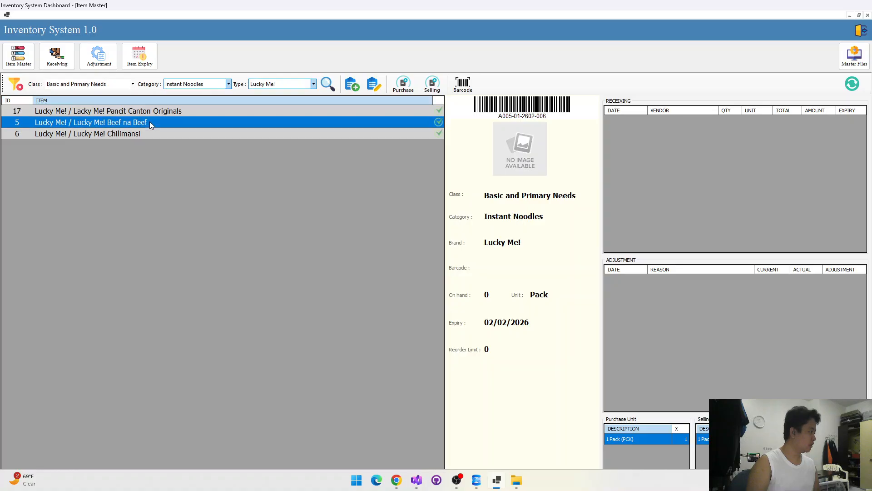
key("Down")
left_click(153, 124)
left_click(157, 112)
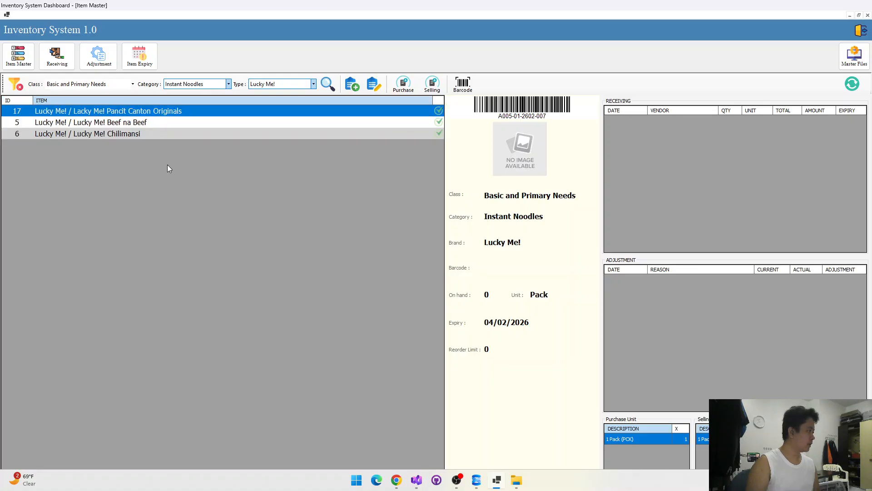
Start a new Lucky Me! item named Lucky Me! Go Cup with unit of measure Unit / Count, Each (EA)
left_click(352, 84)
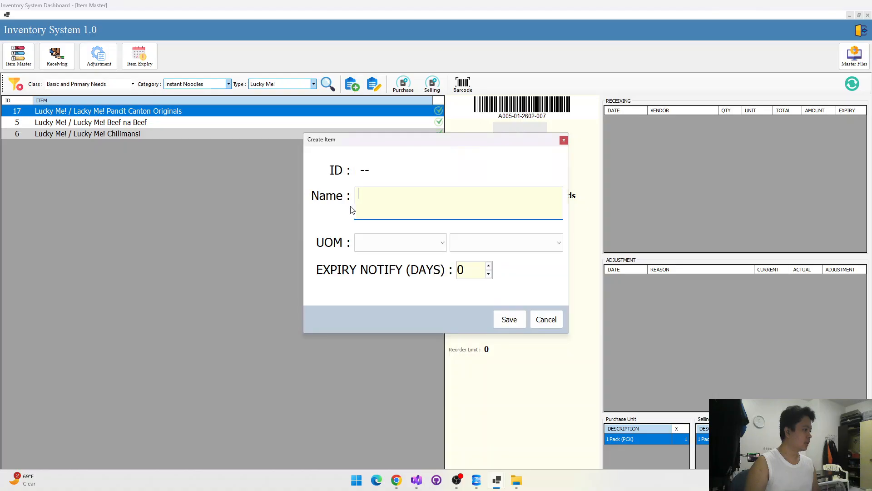
type("Lucky Me! Go Cup")
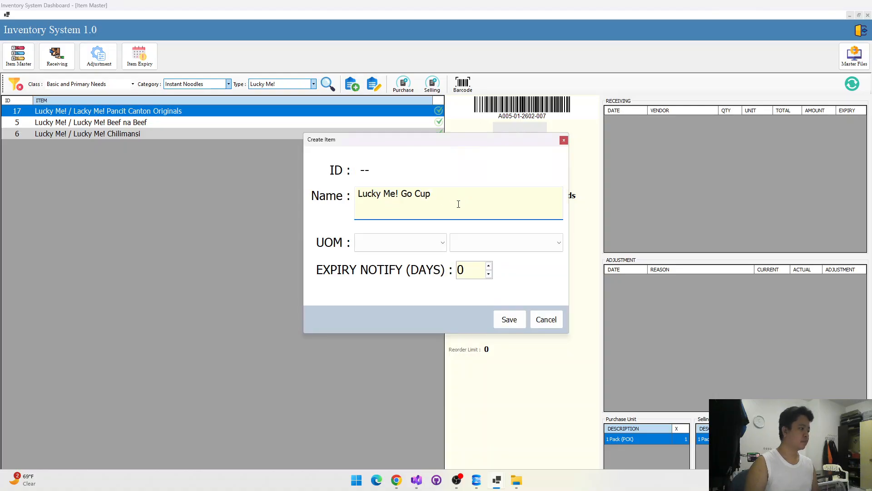
left_click(438, 244)
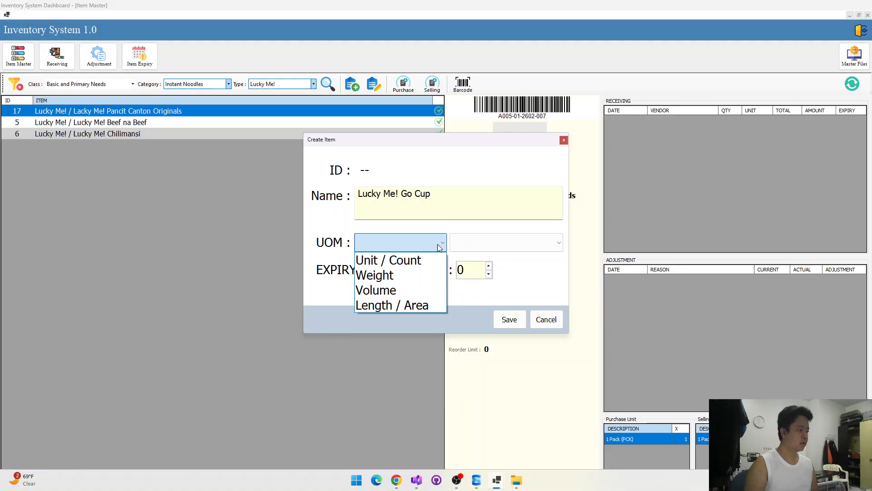
left_click(411, 260)
left_click(475, 250)
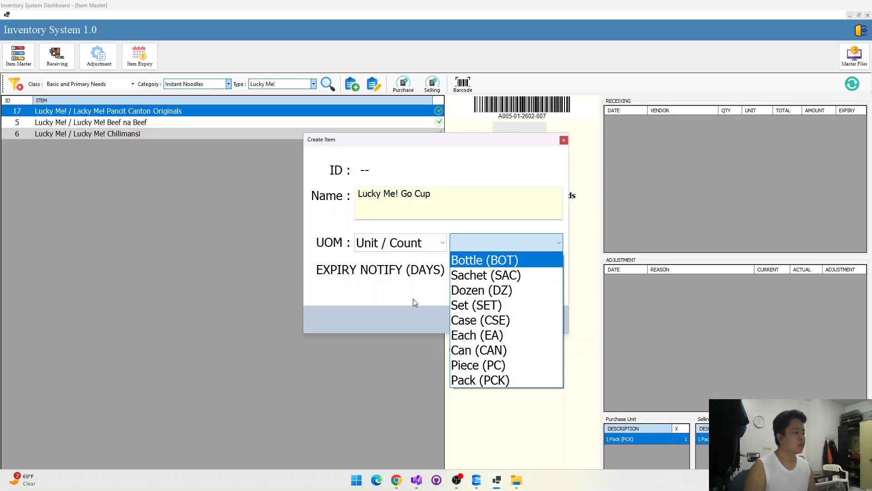
left_click(475, 335)
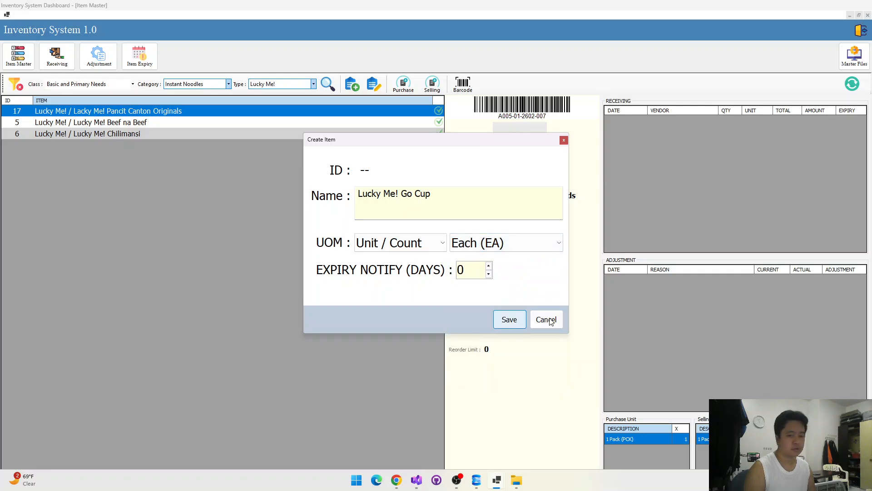
Extend the item name to Lucky Me! Go Cup - Bulalo and save it with a 60-day expiry notification
key("alt+Tab")
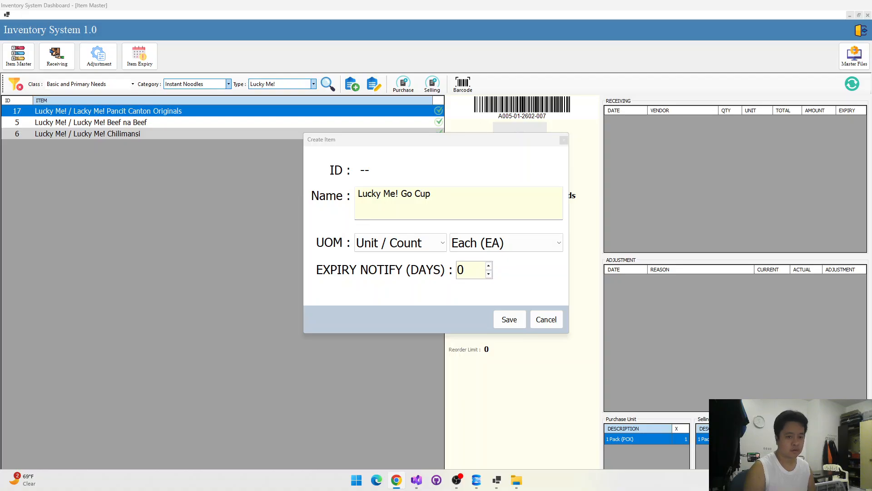
left_click(459, 202)
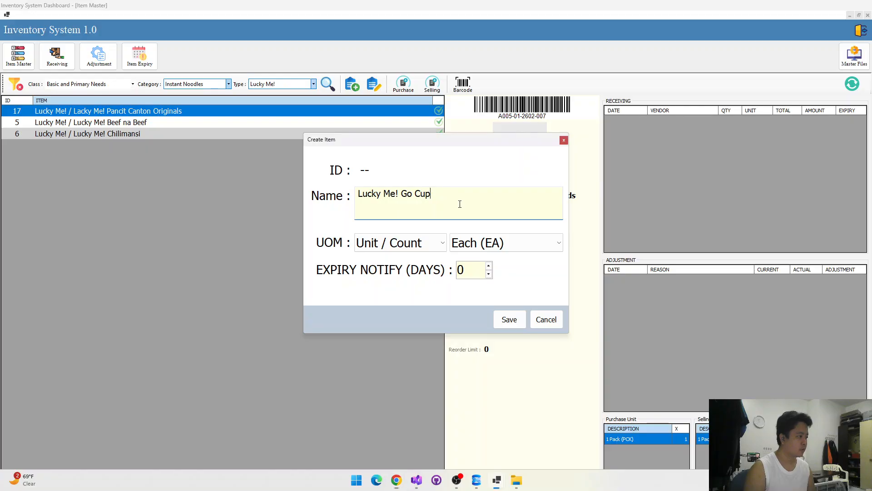
type("/ Bulalo")
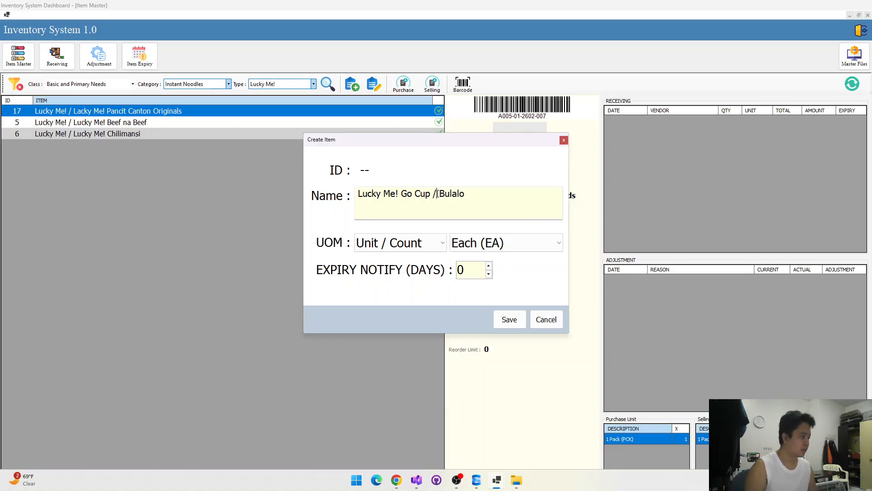
key("BackSpace")
type("-")
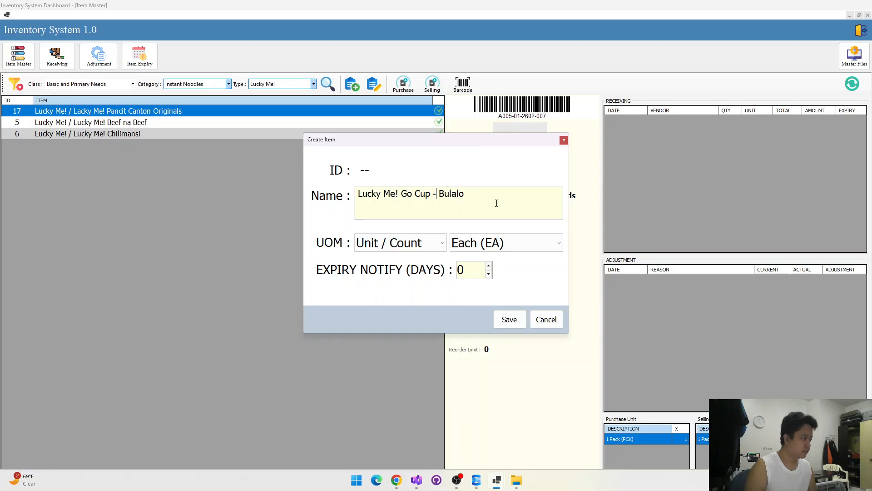
left_click(497, 203)
key("ctrl+a")
left_click(428, 195)
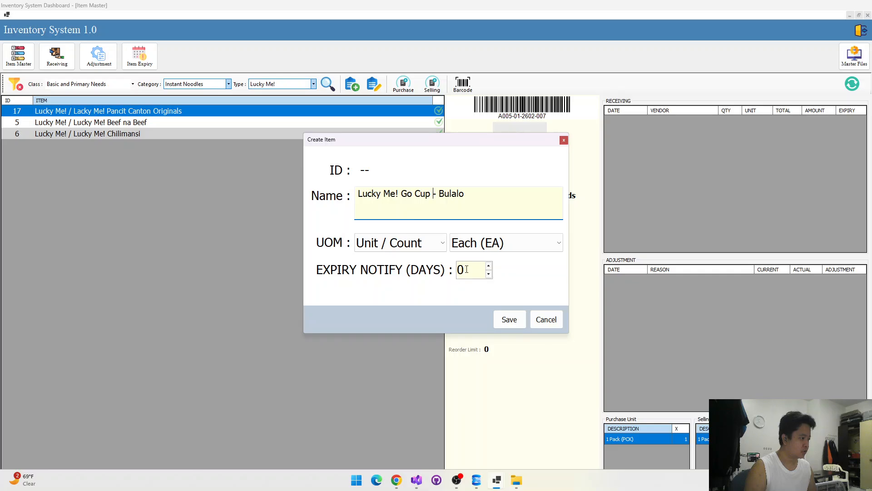
left_click(465, 269)
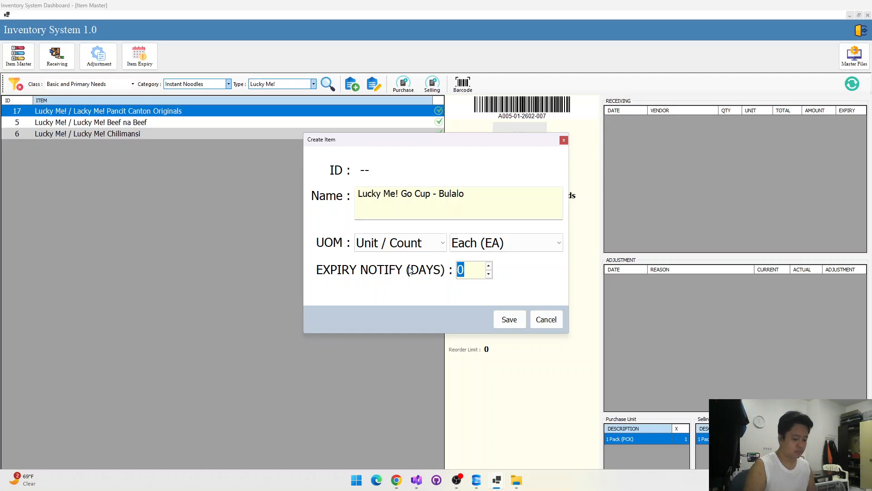
type("60")
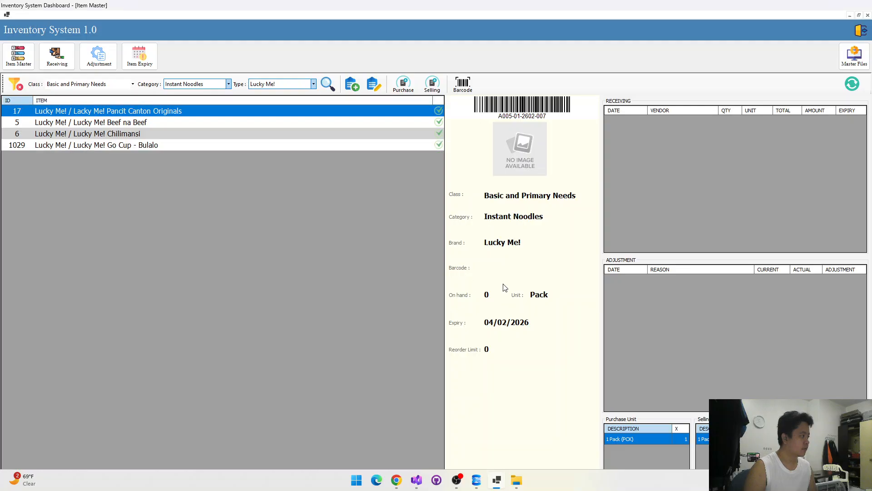
Start another new item named Lucky Me! Go Cup - La Paz Batchoy
left_click(353, 84)
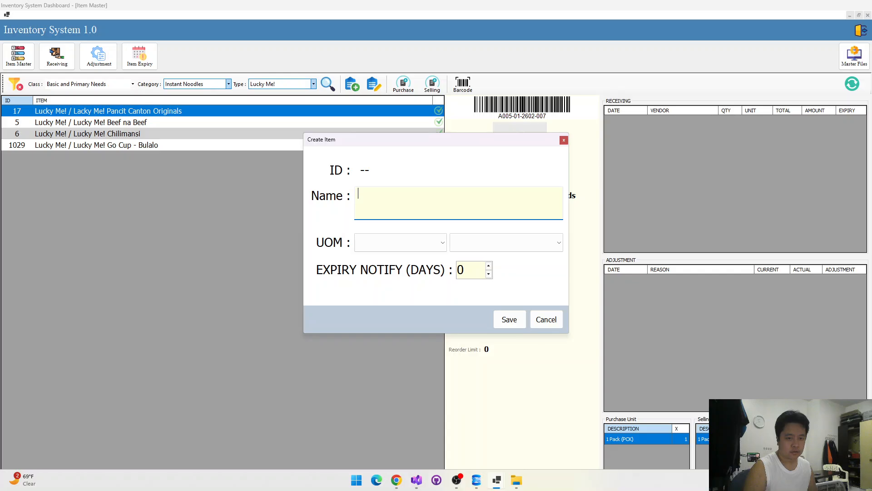
key("alt+Tab")
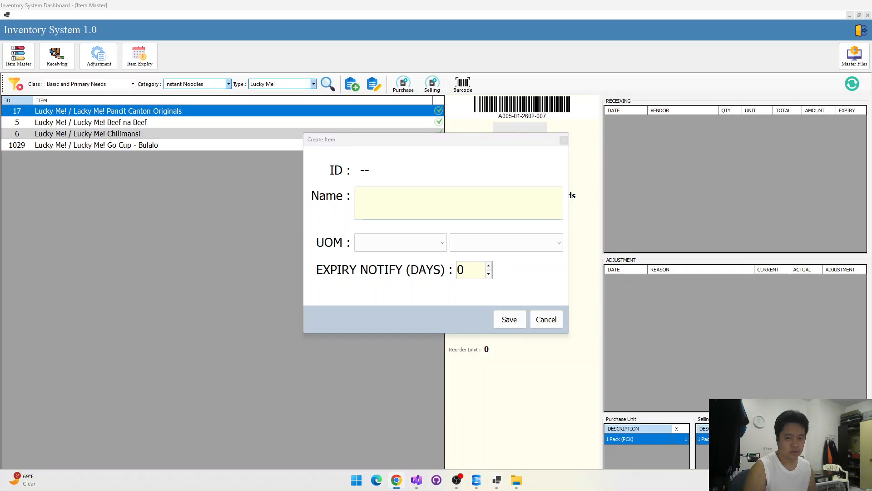
left_click(407, 211)
type("Lucky Me! Go Cup")
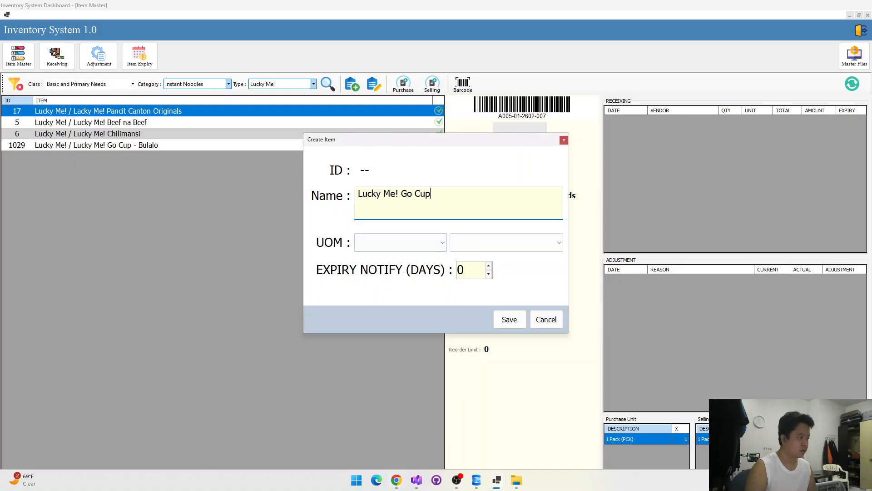
key("alt+Tab")
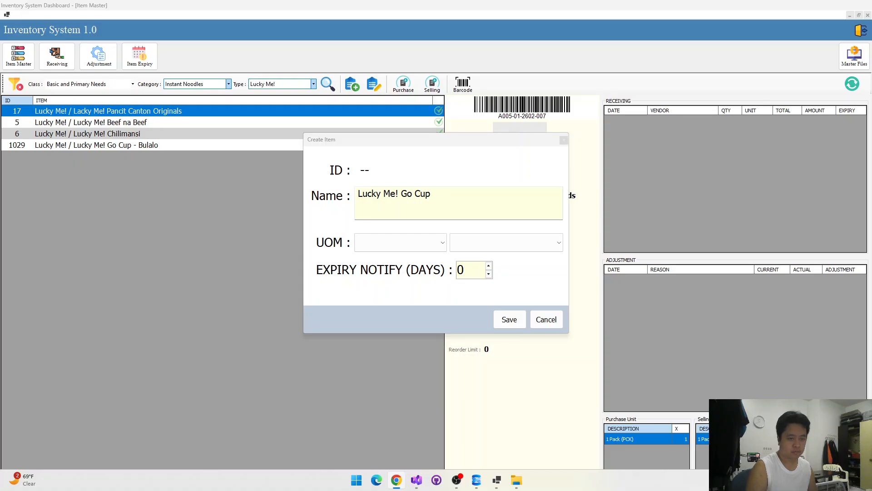
left_click(490, 190)
type("- ")
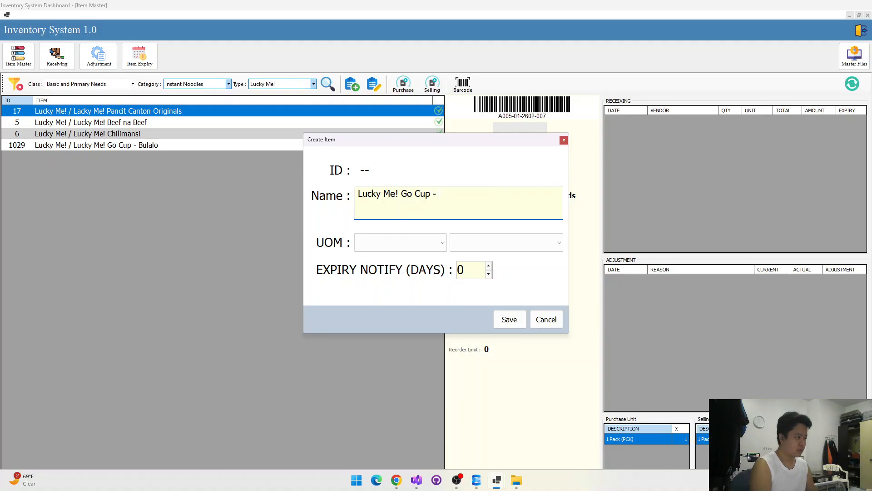
type("La Paz Batchoy")
Set the La Paz Batchoy item's unit to Unit / Count, Each (EA) and save it with a 60-day expiry notification
left_click(397, 243)
left_click(396, 257)
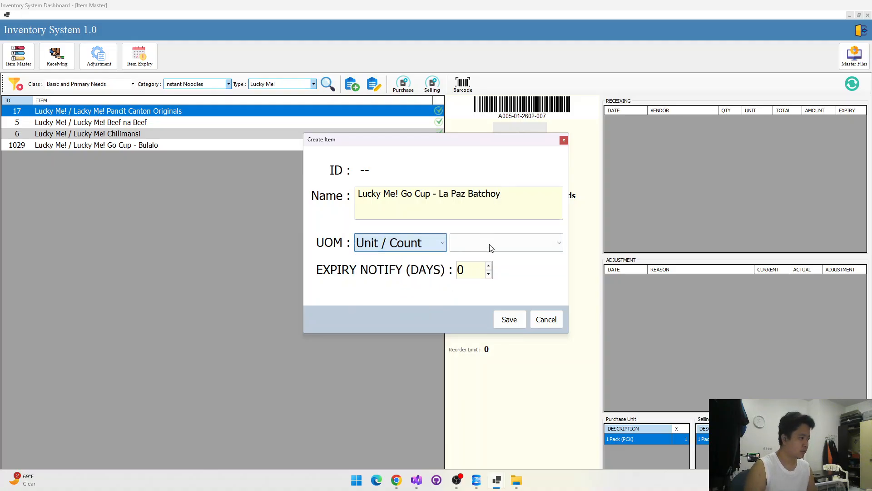
left_click(491, 248)
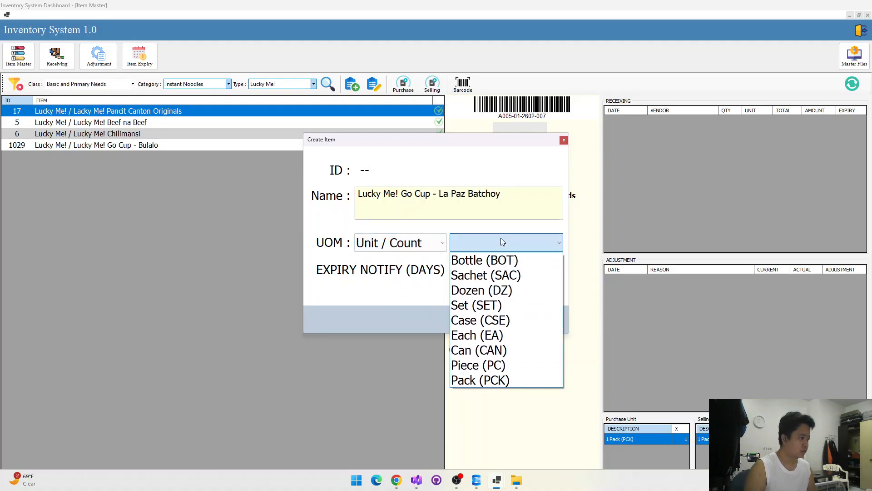
left_click(487, 336)
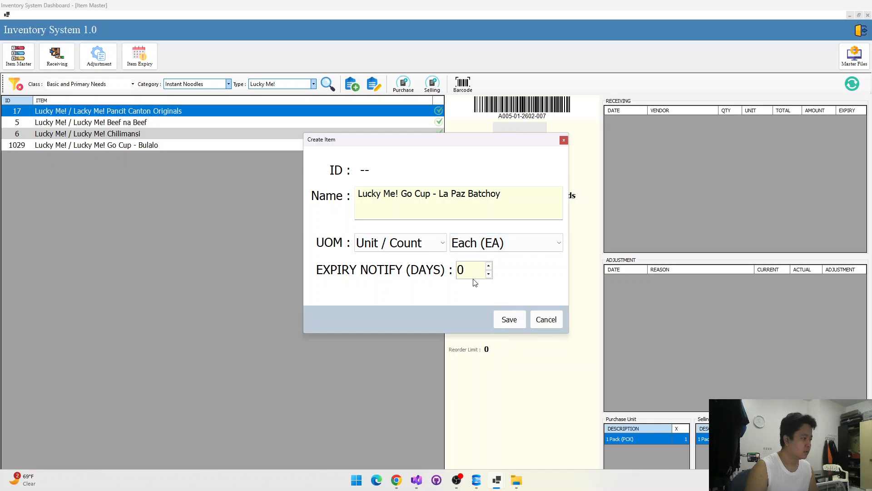
key("Tab")
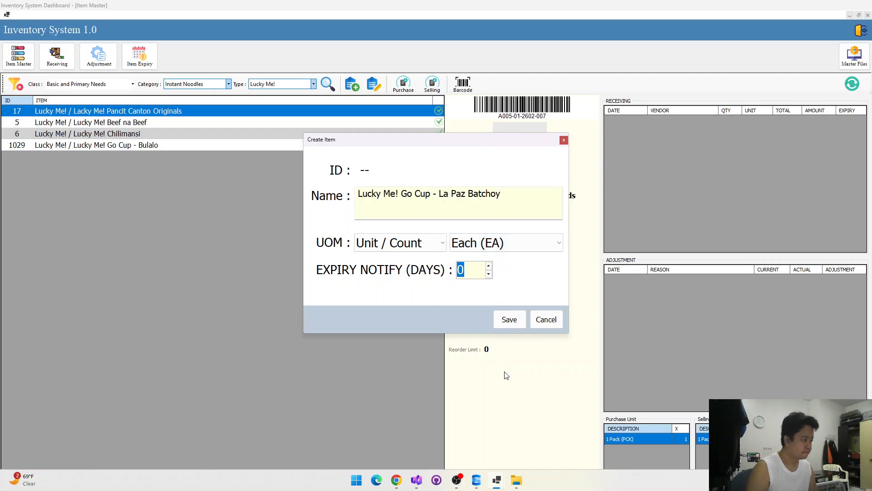
type("60")
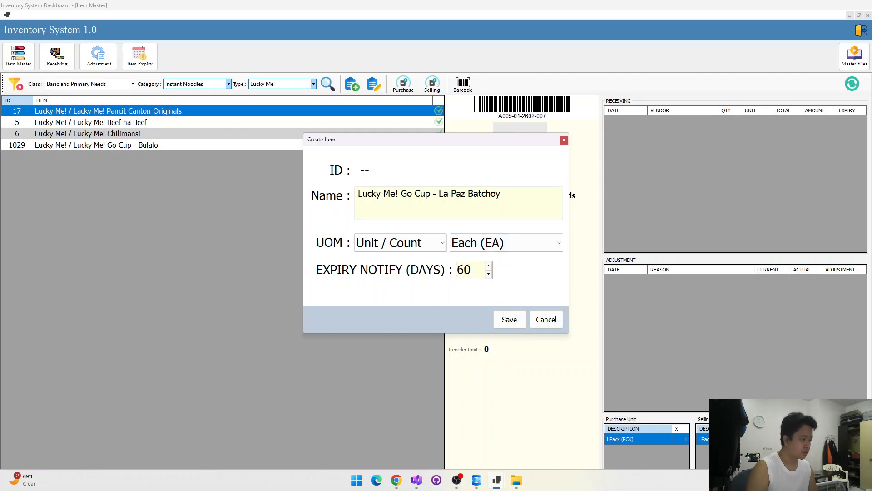
left_click(510, 320)
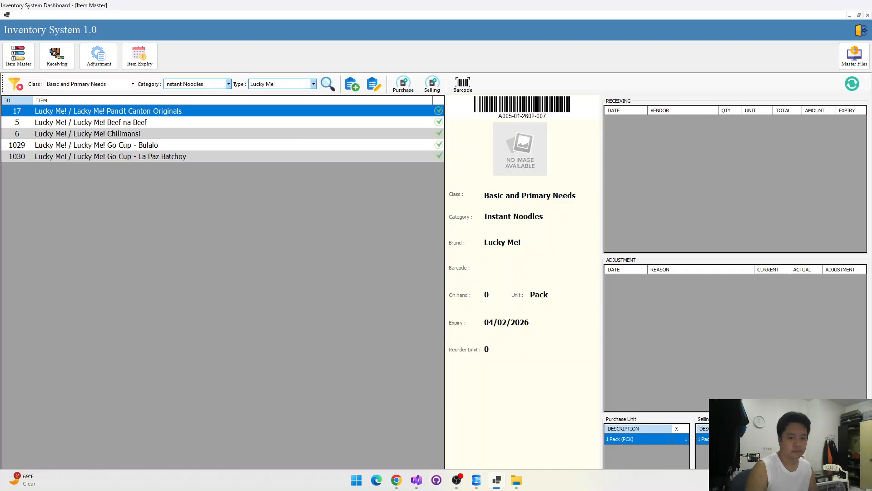
Start a new Lucky Me! item named Lucky Me! Go Cup - Pancit Canton (Cup)
key("alt+Tab")
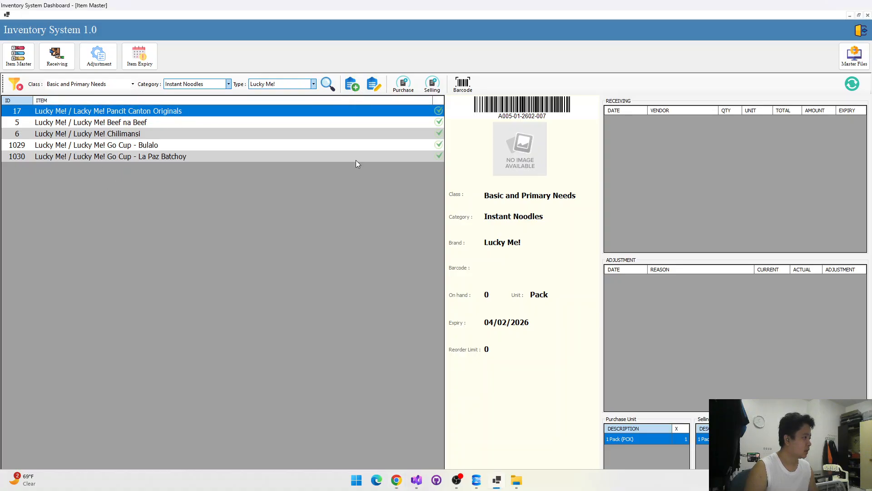
left_click(356, 86)
type("Pancit Canton (Cup)")
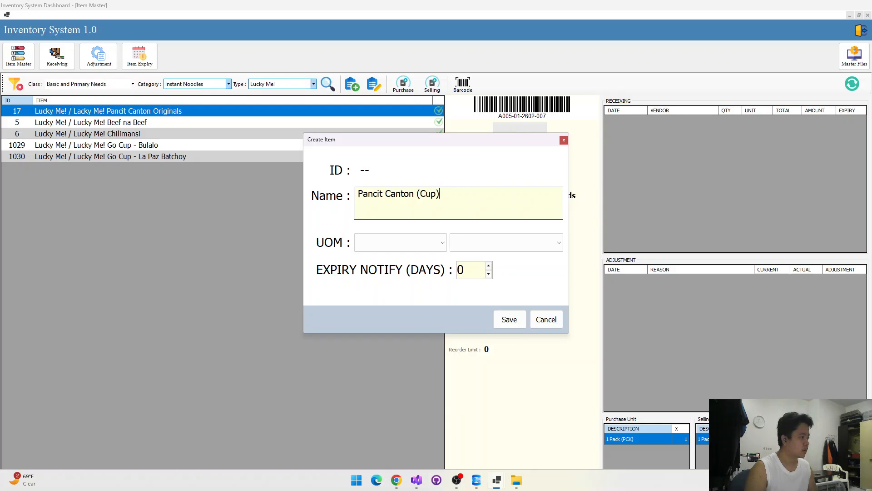
key("alt+Tab")
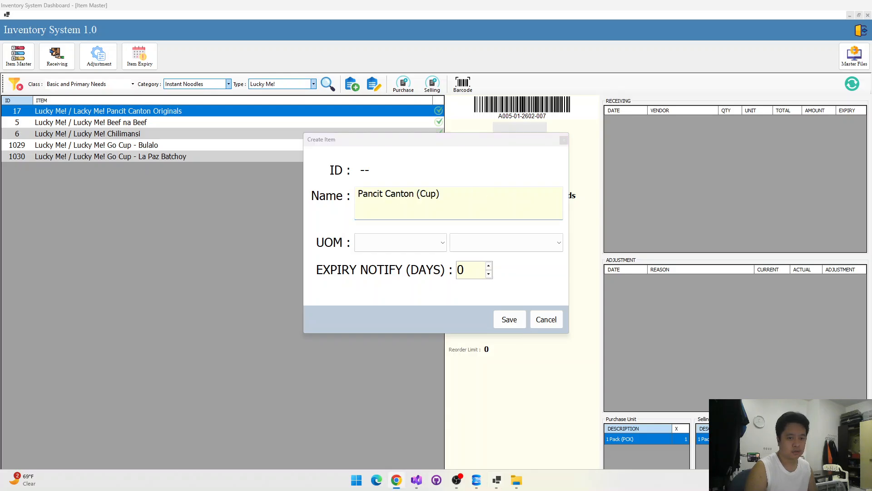
left_click(362, 208)
type("Lucky Me! Go Cup")
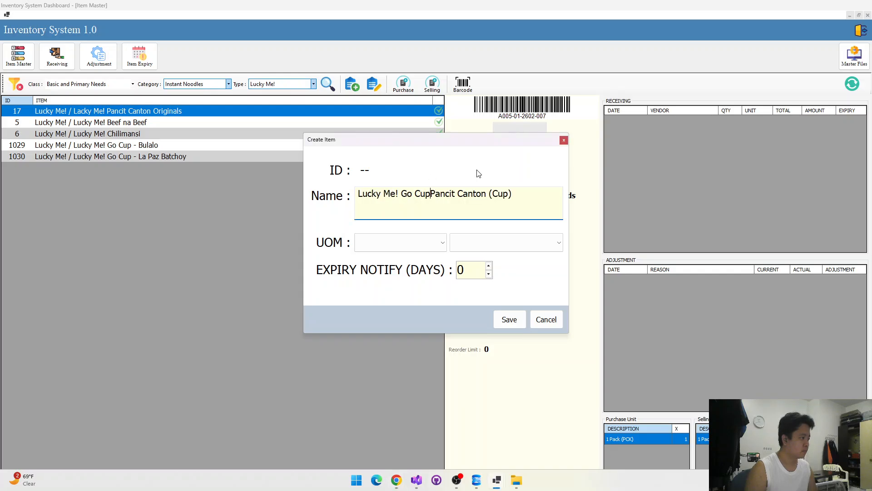
type("-")
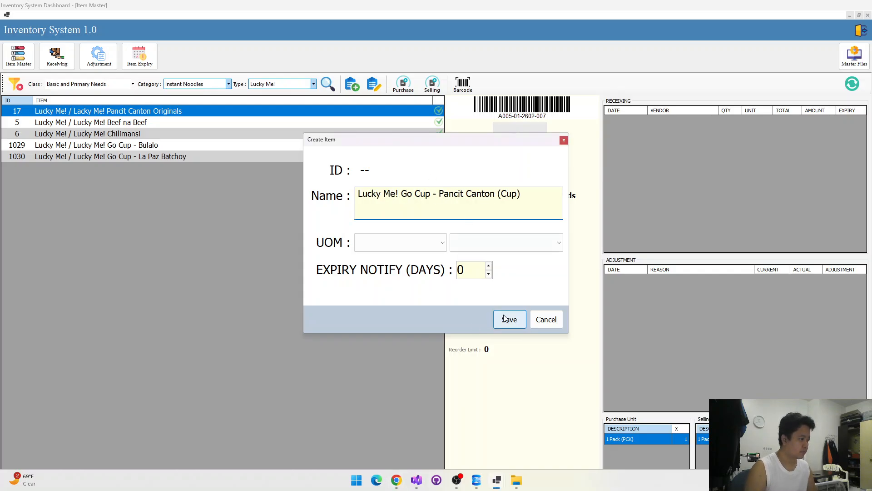
Set the Pancit Canton (Cup) item's unit to Unit / Count, Each (EA) and save it with a 60-day expiry notification
left_click(505, 318)
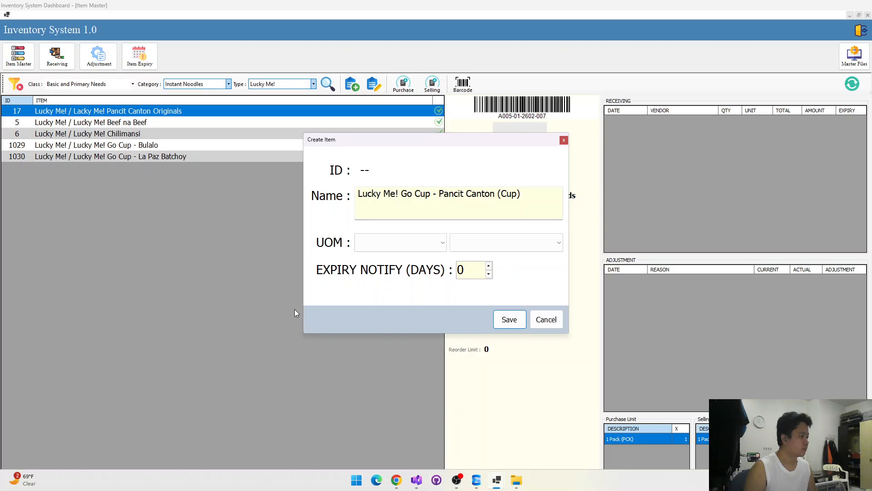
left_click(427, 242)
left_click(381, 259)
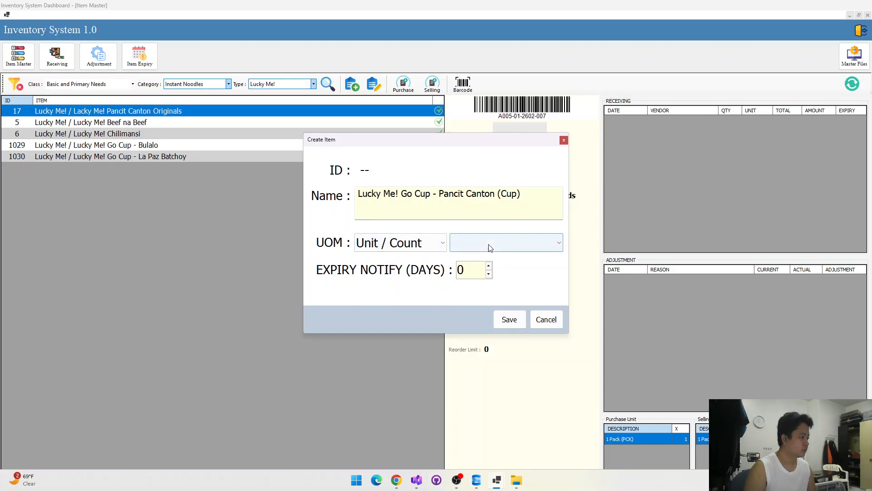
left_click(488, 243)
left_click(477, 334)
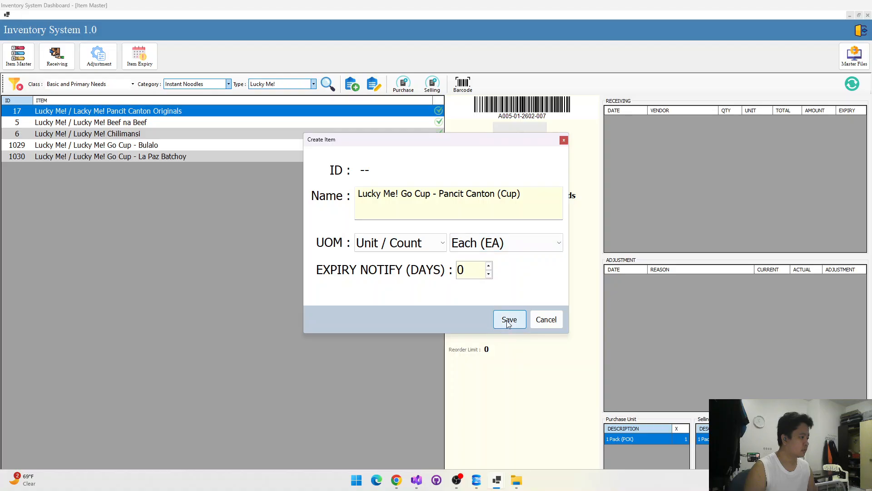
left_click(508, 318)
type("60")
left_click(509, 319)
Review the details of each Lucky Me! item in the item list, including the Go Cup entries
left_click(253, 153)
left_click(237, 168)
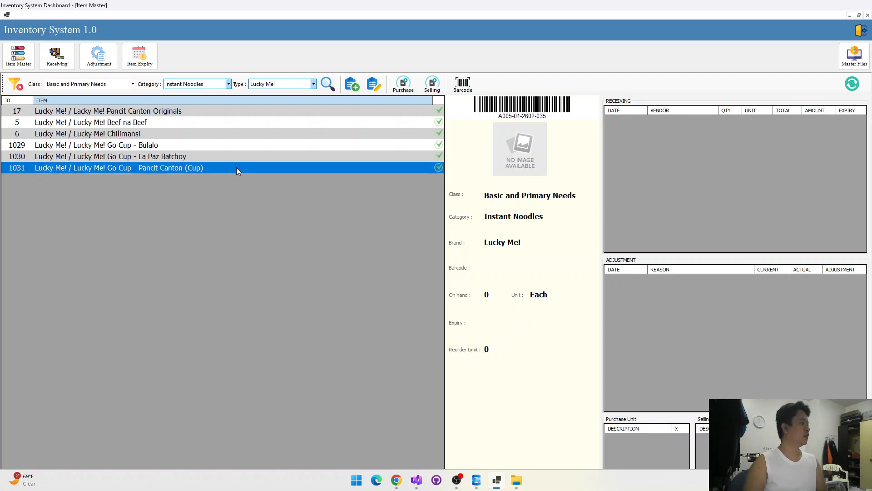
key("Up")
key("Up")
key("Up")
key("Up")
key("Down")
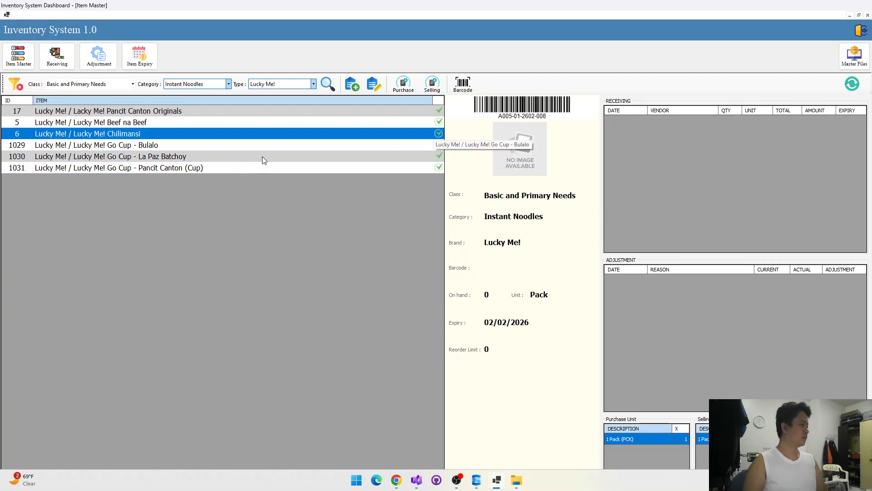
key("Down")
key("Up")
key("Up")
key("Up")
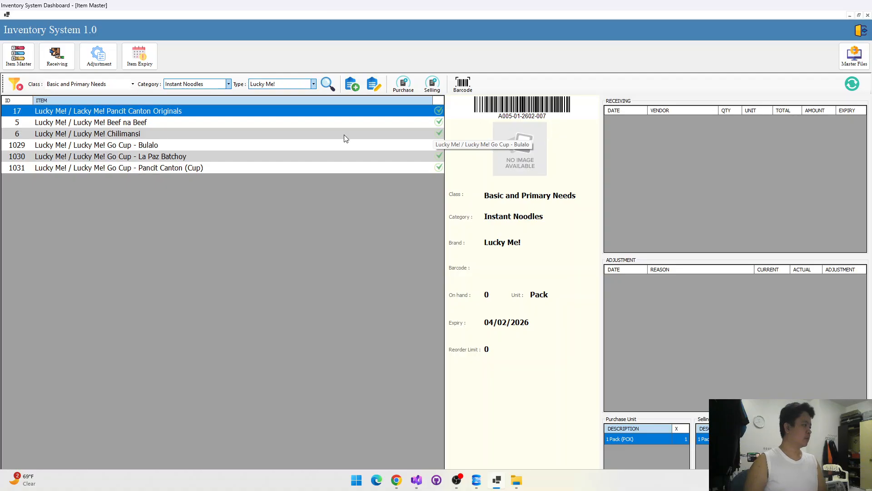
key("Down")
key("Down")
key("Down")
key("Down")
key("Down")
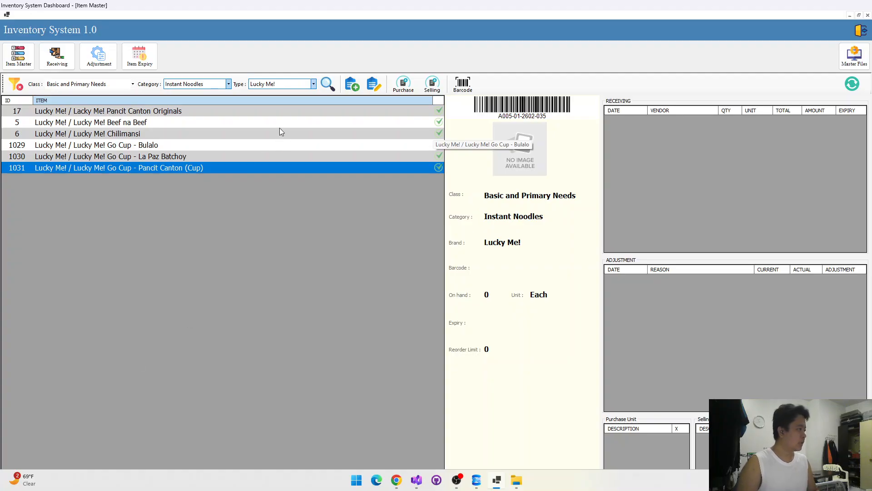
View the Payless instant noodle items, and switch the type filter to Quick Chow
left_click(302, 84)
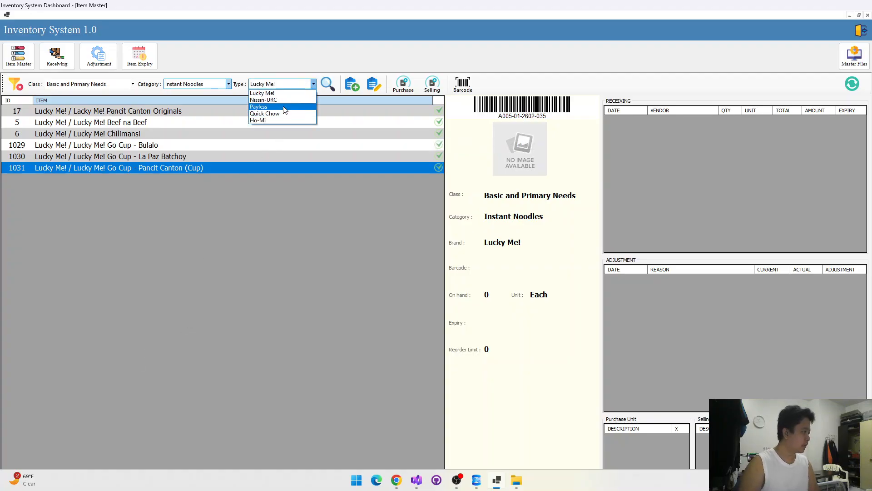
left_click(285, 108)
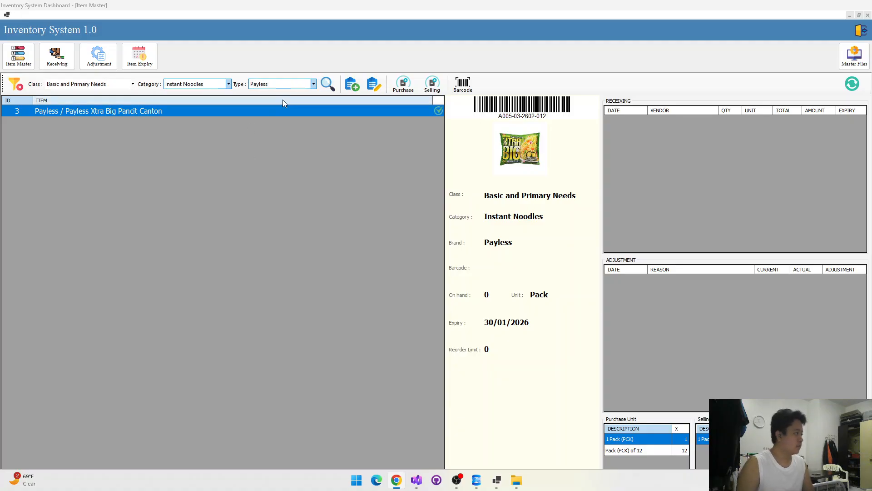
left_click(285, 84)
left_click(281, 114)
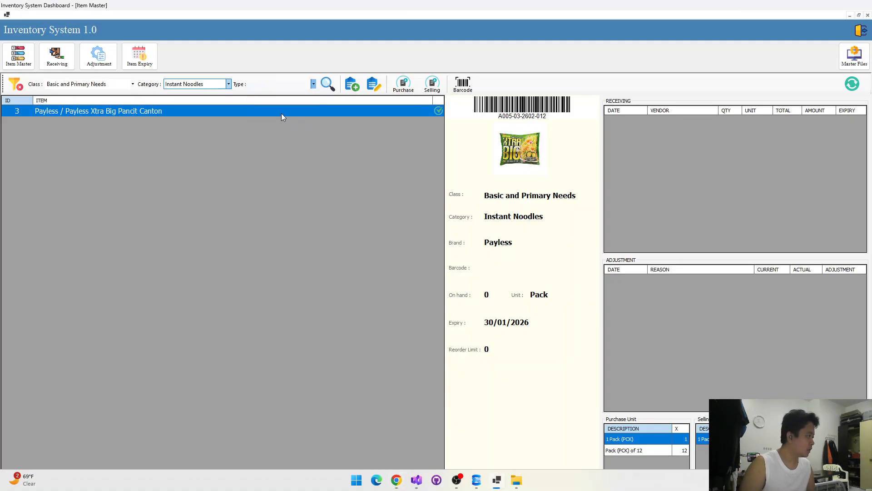
Create a Quick Chow item named Chicken Mami with unit of measure Unit / Count, Each (EA), and save it
left_click(353, 84)
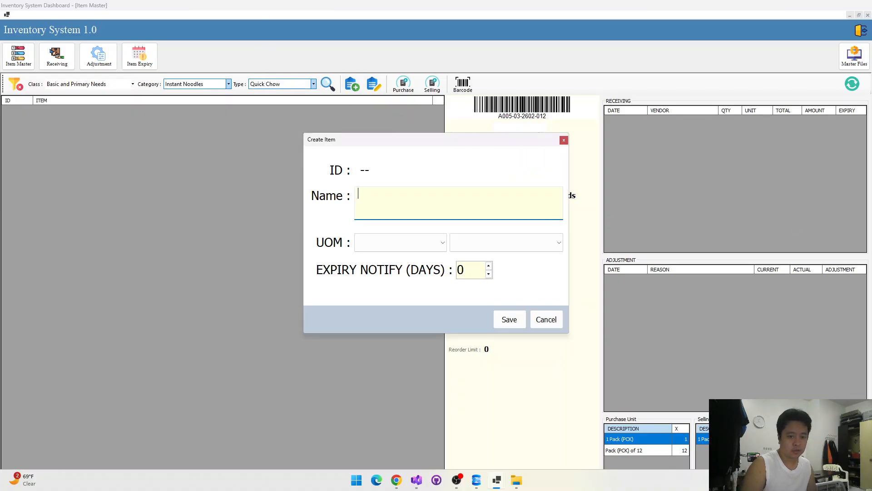
key("alt+Tab")
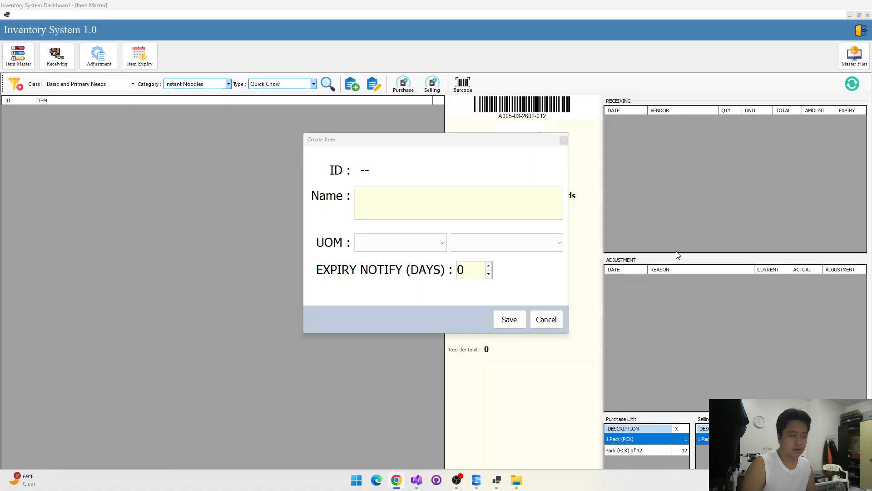
left_click(436, 194)
type("Chicken Mami")
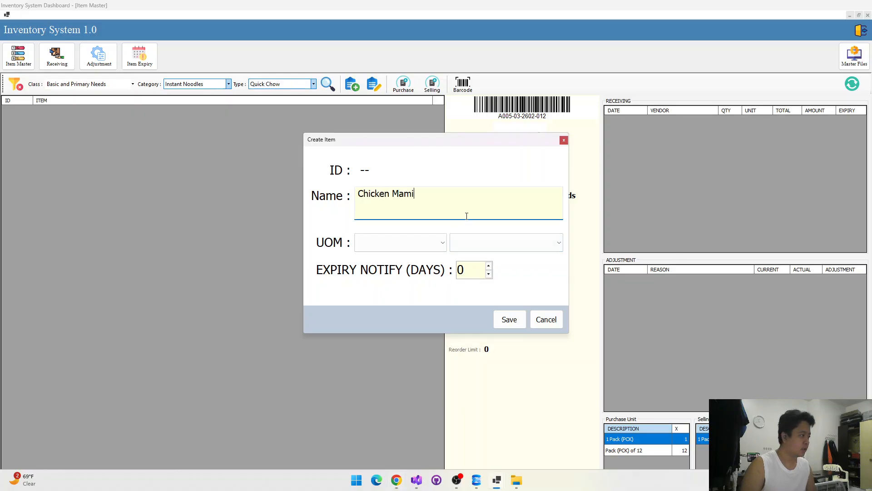
left_click(434, 245)
left_click(422, 257)
left_click(512, 242)
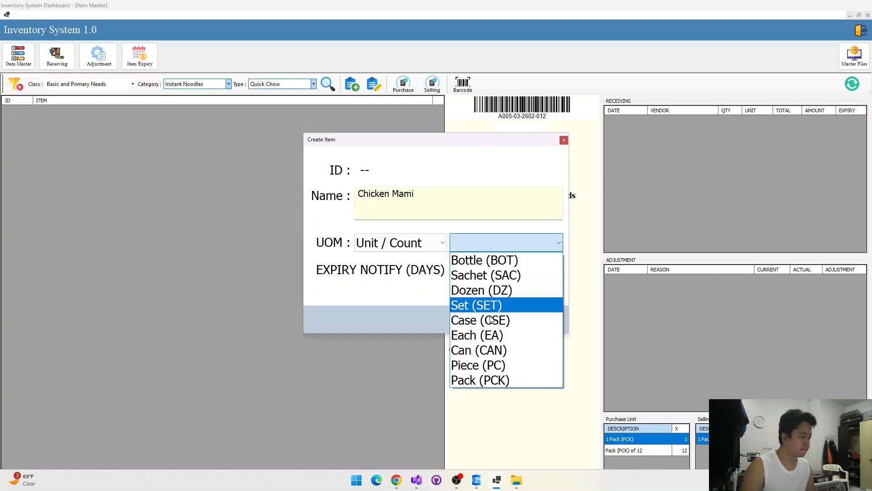
left_click(500, 334)
left_click(516, 321)
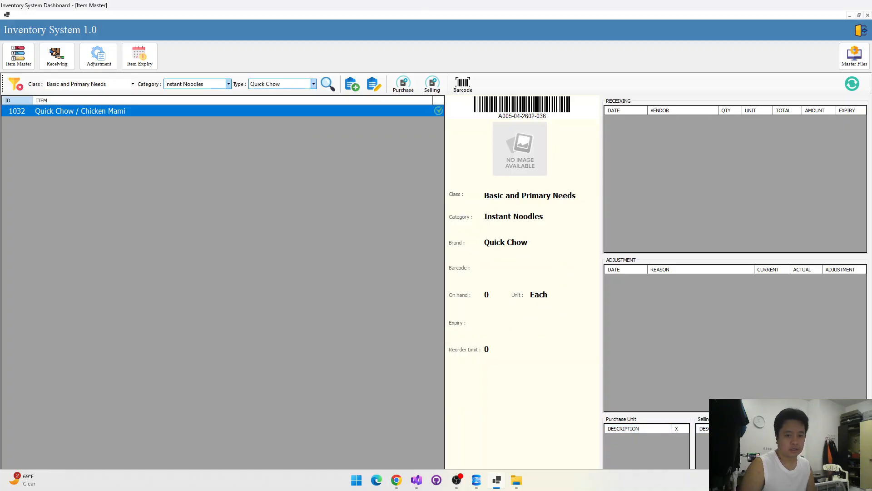
Create another Quick Chow item named Beef with unit of measure Unit / Count, Each (EA), and save it
key("alt+Tab")
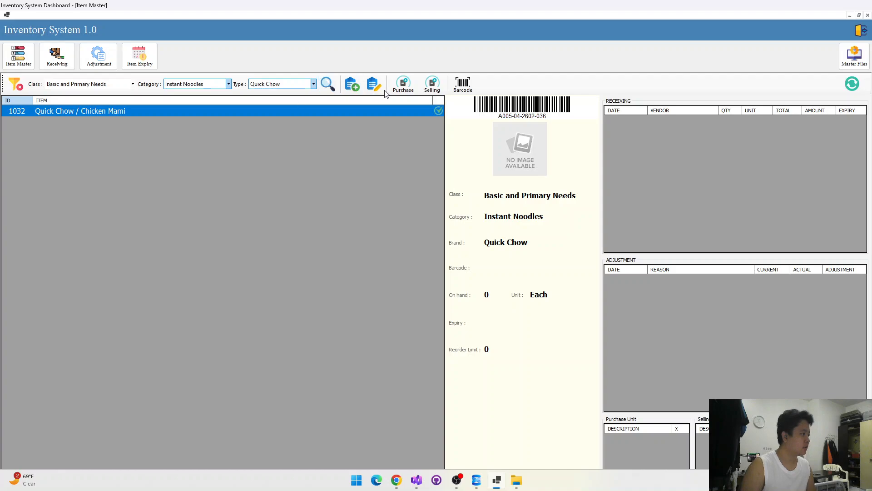
left_click(352, 84)
type("Beef")
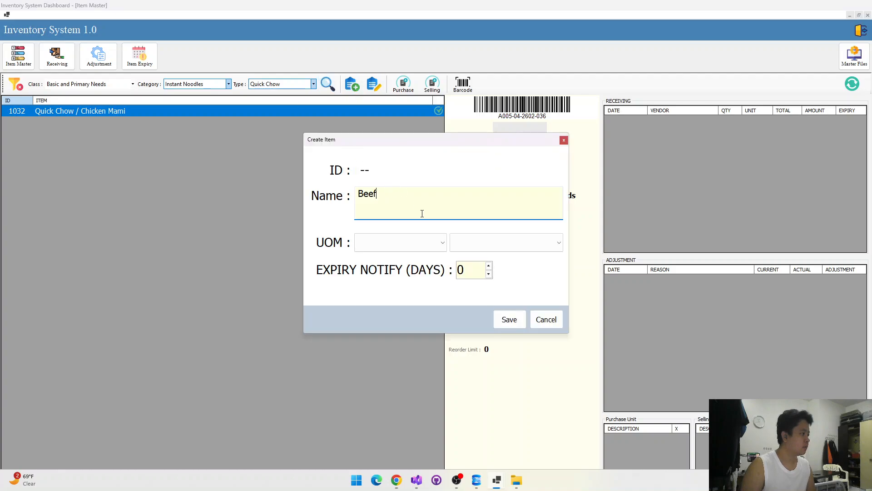
left_click(405, 243)
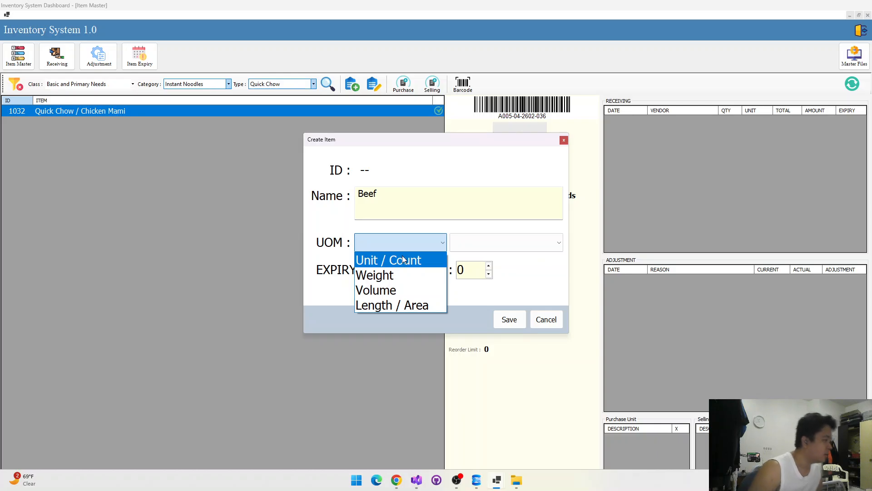
left_click(403, 260)
left_click(494, 240)
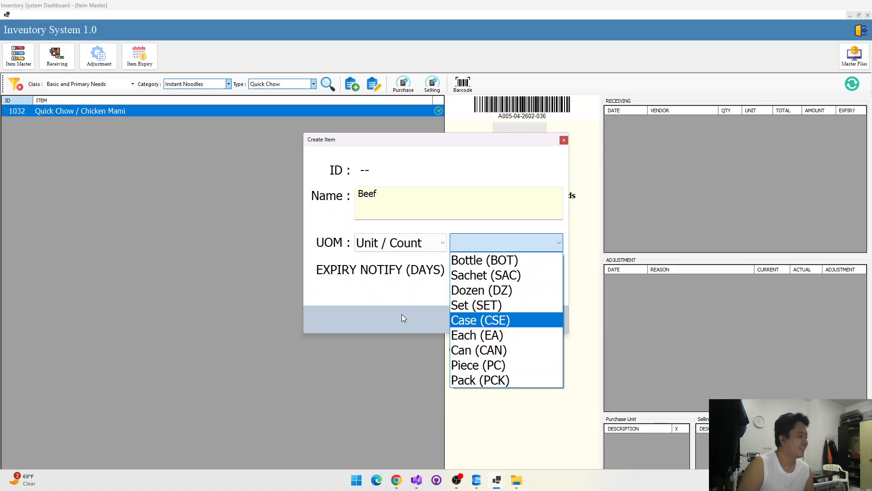
left_click(477, 335)
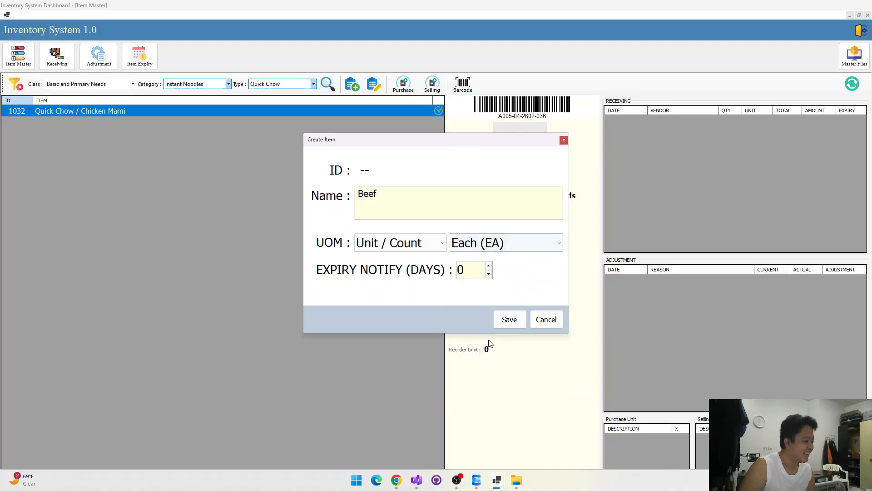
left_click(509, 319)
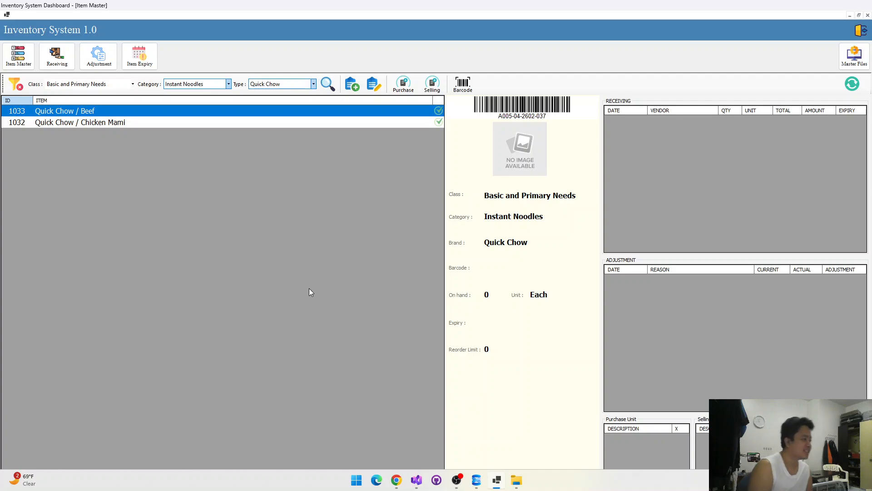
Compare the details of the Quick Chow Beef and Chicken Mami items
key("Down")
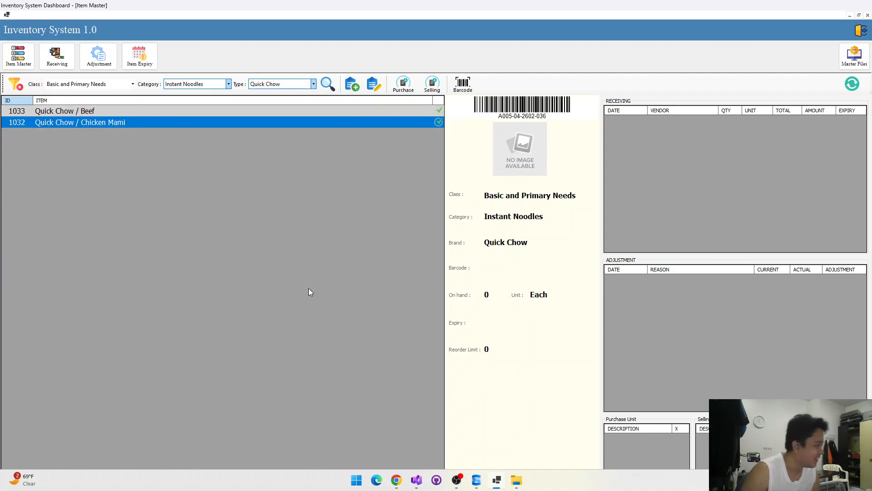
key("Up")
key("Down")
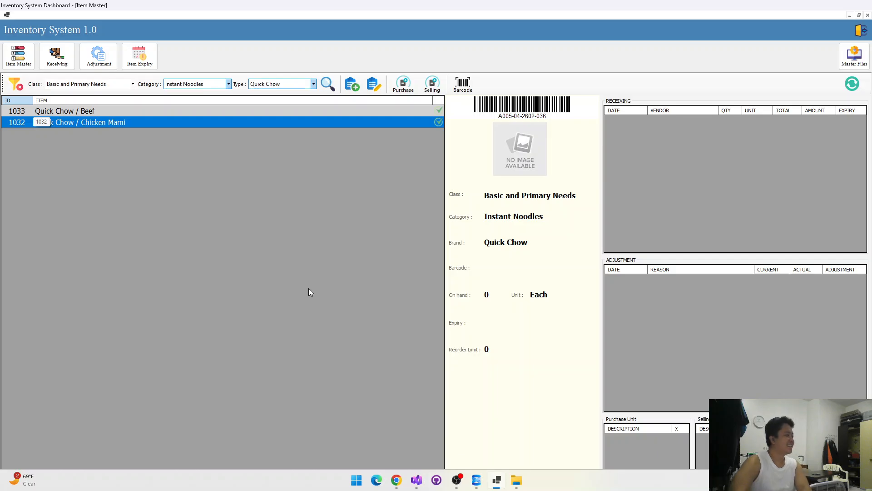
key("Up")
key("Down")
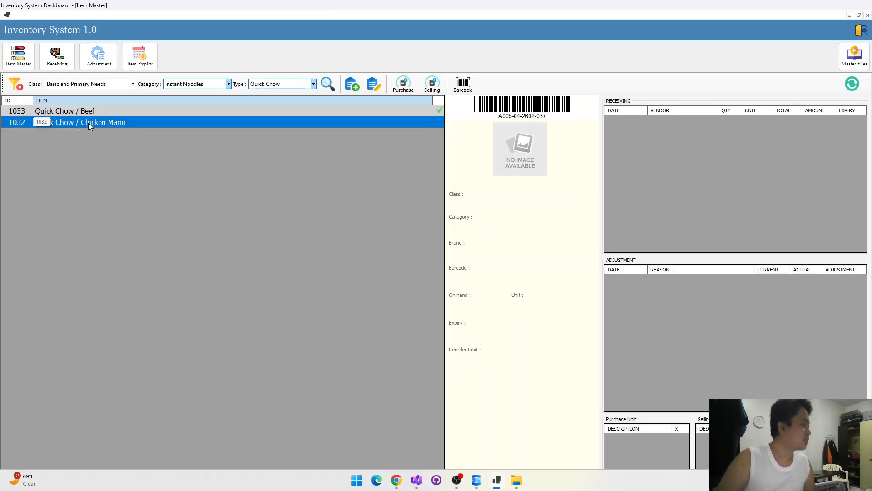
key("Up")
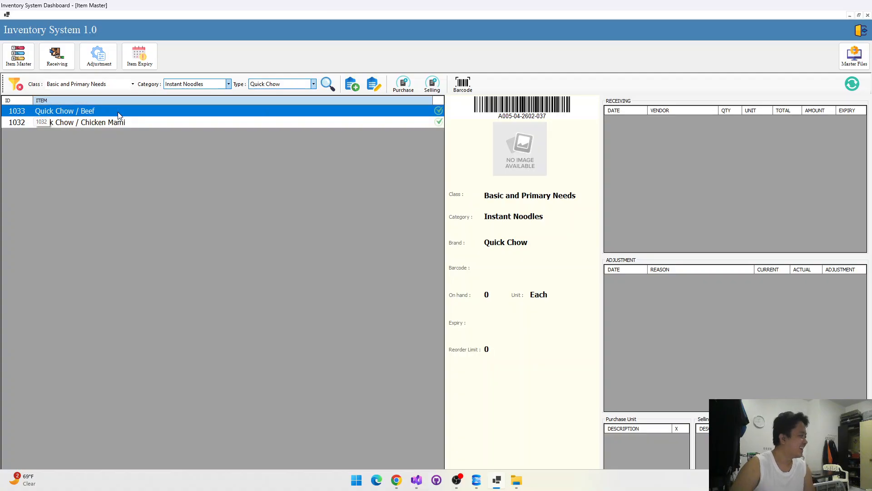
key("Down")
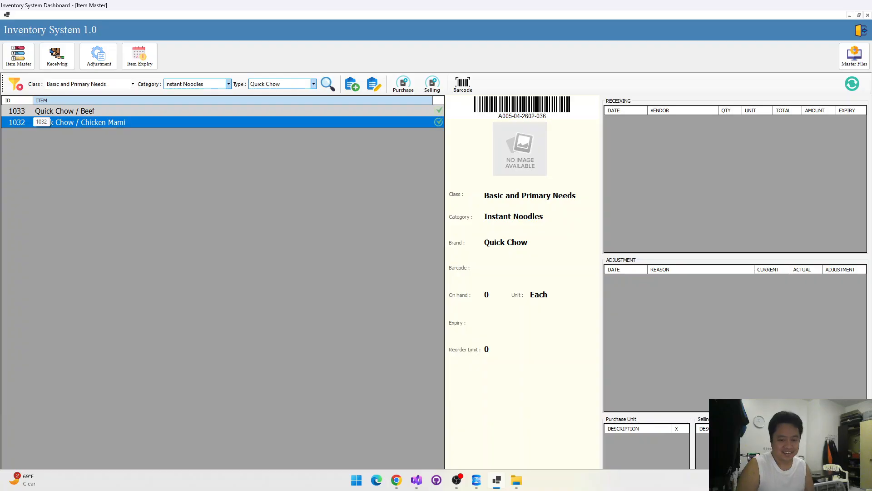
key("alt+Tab")
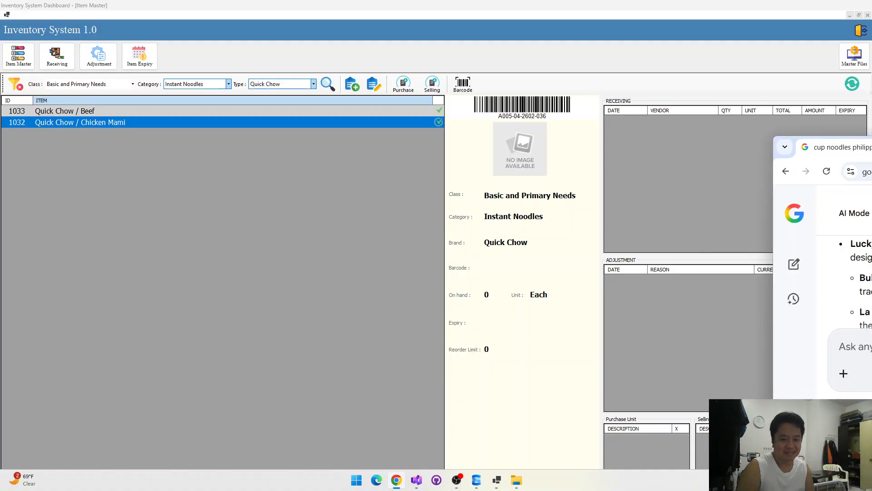
mouse_move(871, 131)
left_mouse_down()
mouse_move(829, 213)
mouse_move(871, 161)
mouse_move(858, 132)
mouse_move(722, 133)
mouse_move(871, 132)
left_mouse_up()
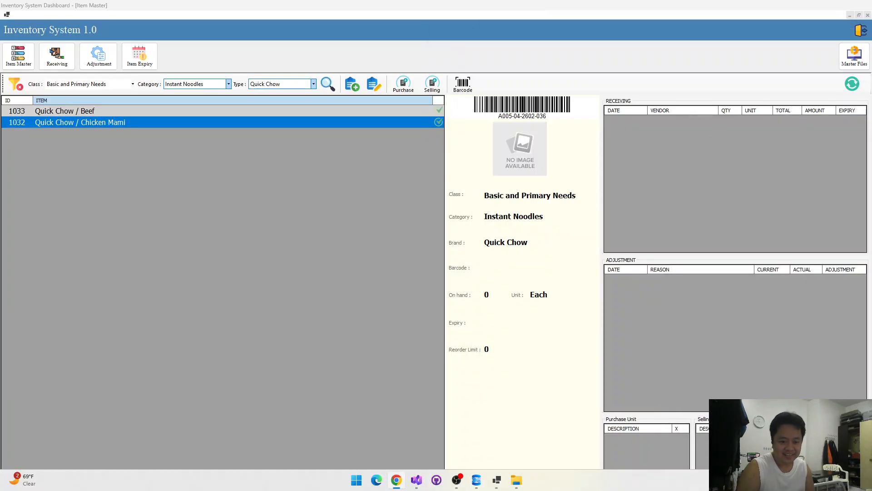
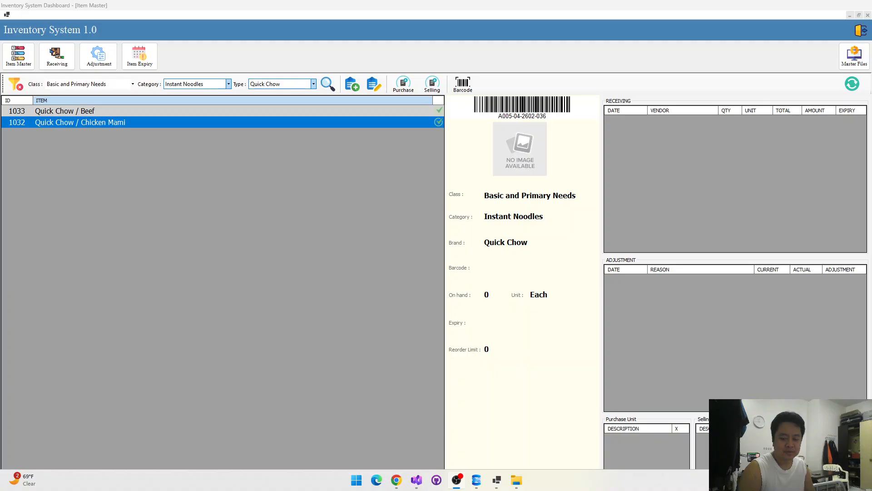
key("alt+Tab")
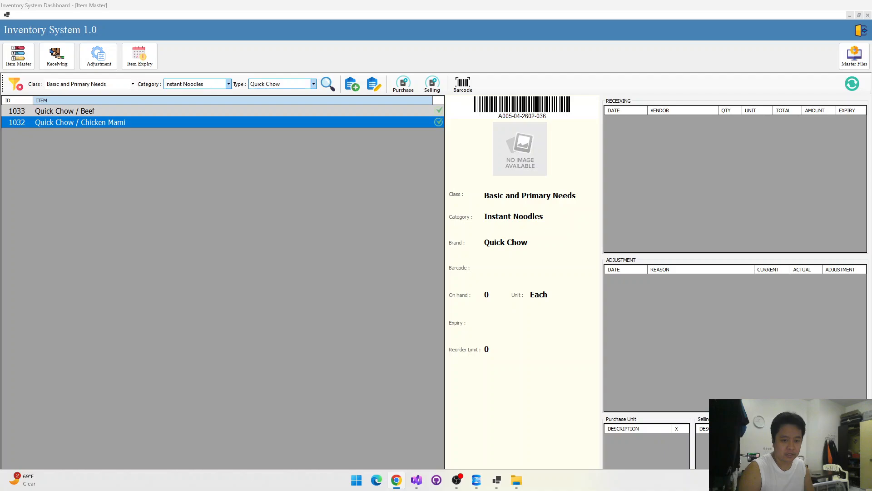
Filter the items to type Nissin-URC, rename the Nissin-URC Orig item as Seafood, and save it
left_click(313, 84)
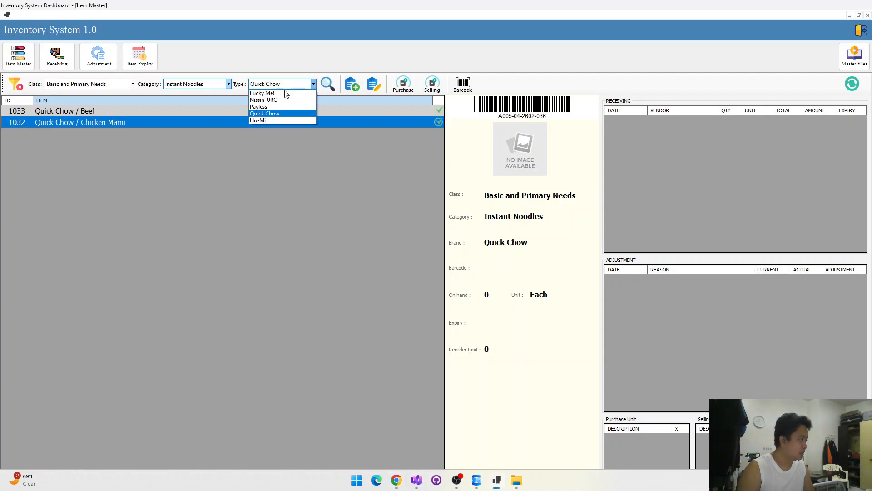
left_click(277, 100)
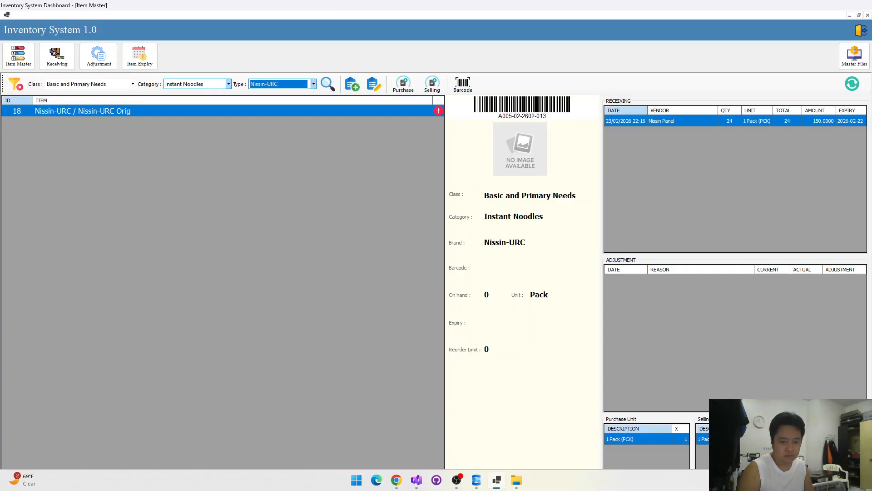
key("alt+Tab")
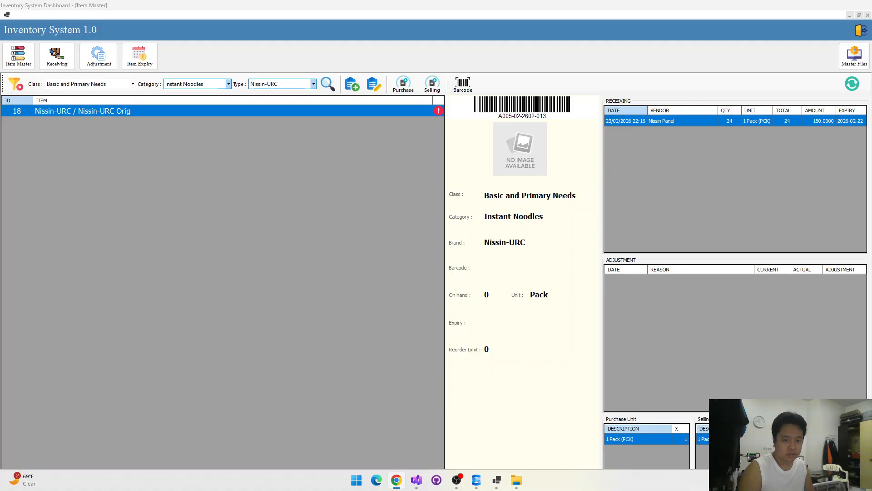
left_click(265, 221)
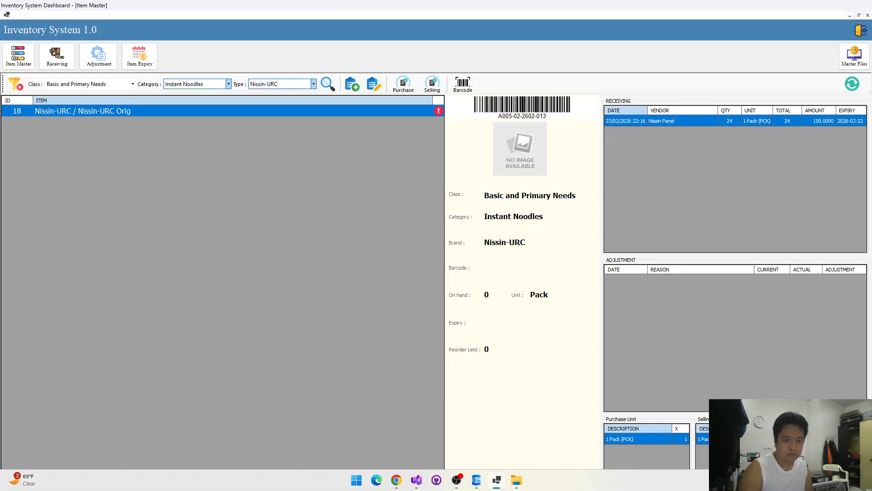
left_click(373, 87)
left_click(458, 202)
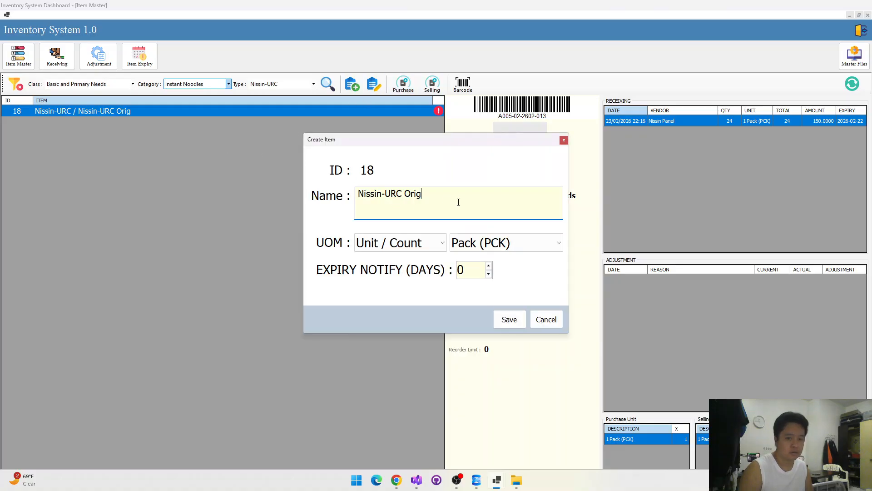
key("ctrl+a")
type("Seafood")
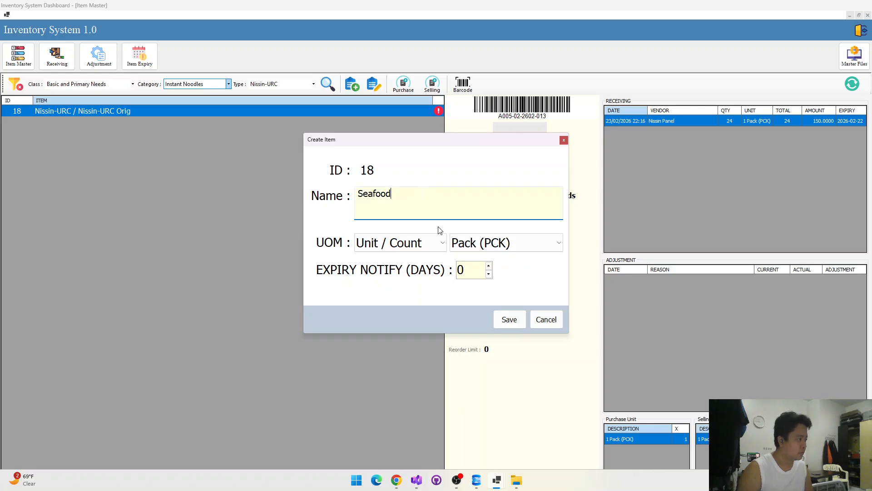
left_click(508, 324)
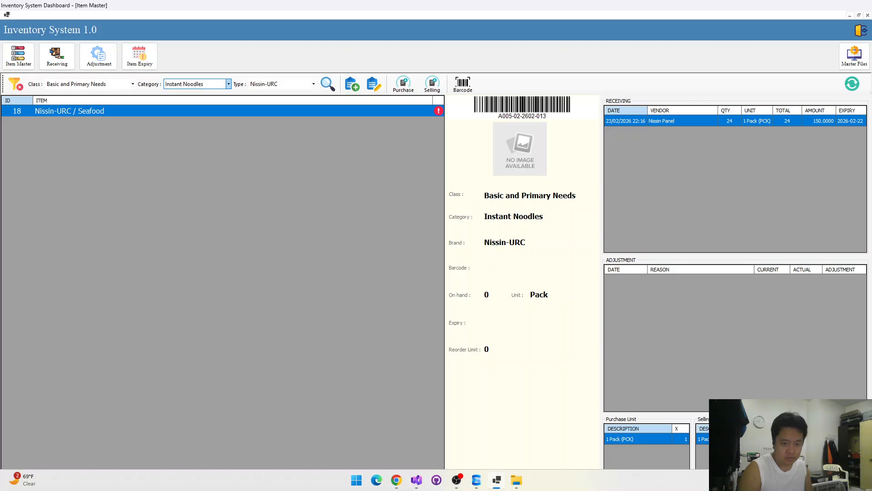
Create a Nissin-URC item named Beef and Chicken with unit of measure Unit / Count, Each (EA), and save it
key("alt+Tab")
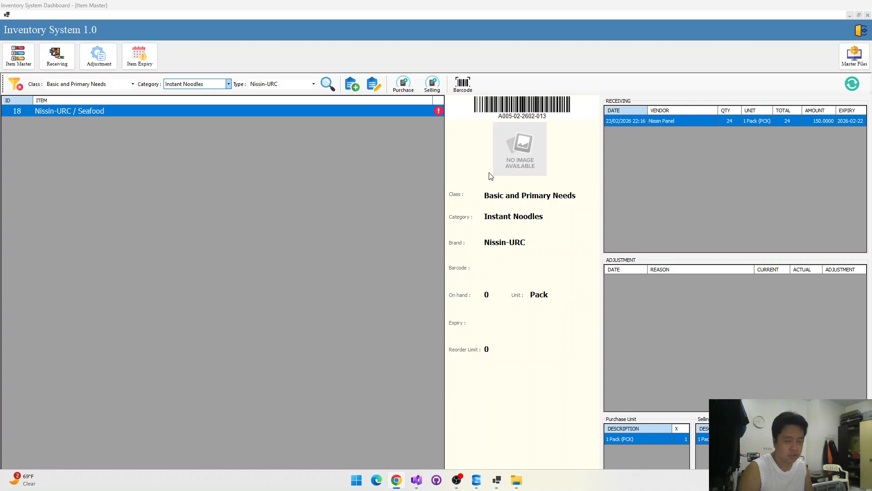
key("alt+Tab")
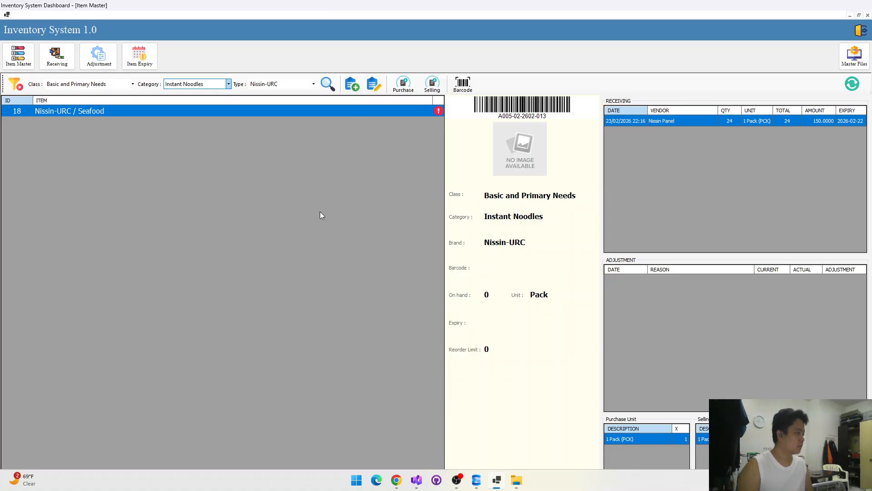
left_click(352, 84)
type("Beef and Chicken")
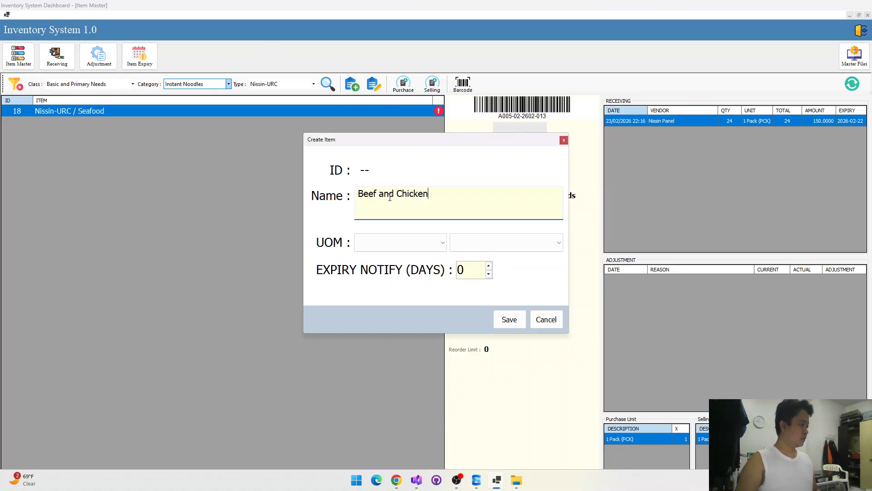
left_click(430, 239)
left_click(418, 253)
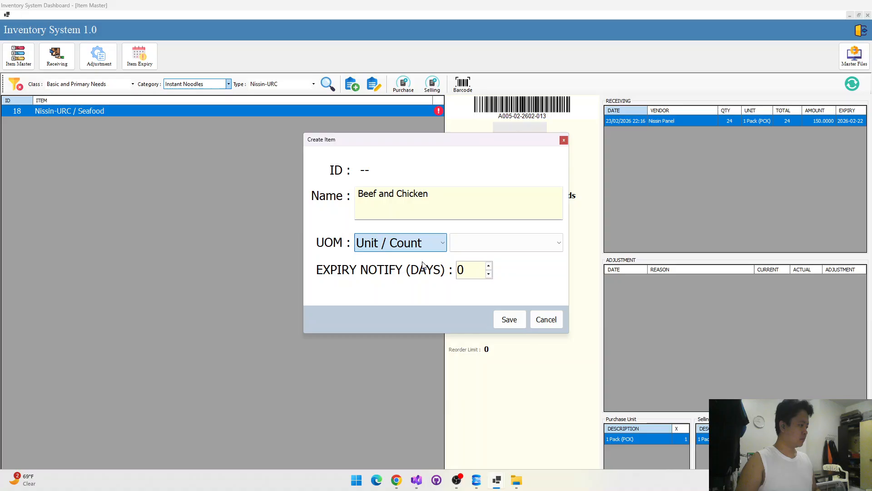
left_click(498, 243)
left_click(483, 335)
left_click(509, 320)
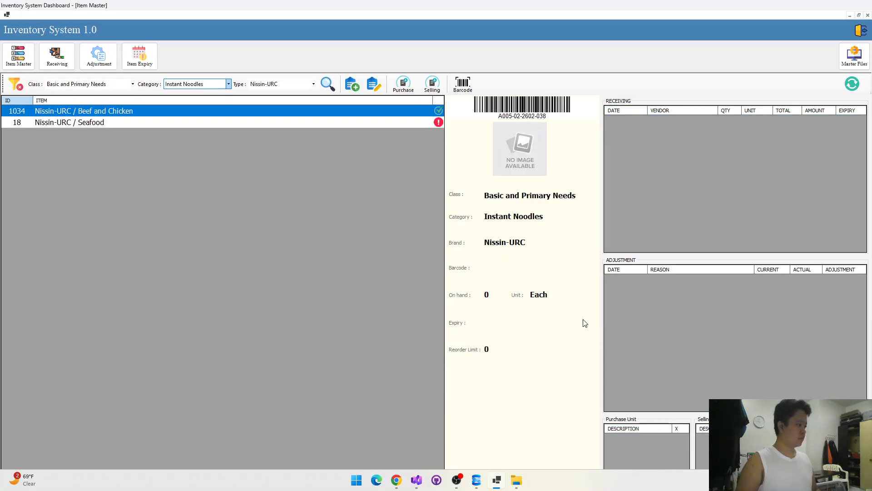
Rename the Nissin-URC Beef and Chicken item as Beef and Chicken 40g, and save it
key("alt+Tab")
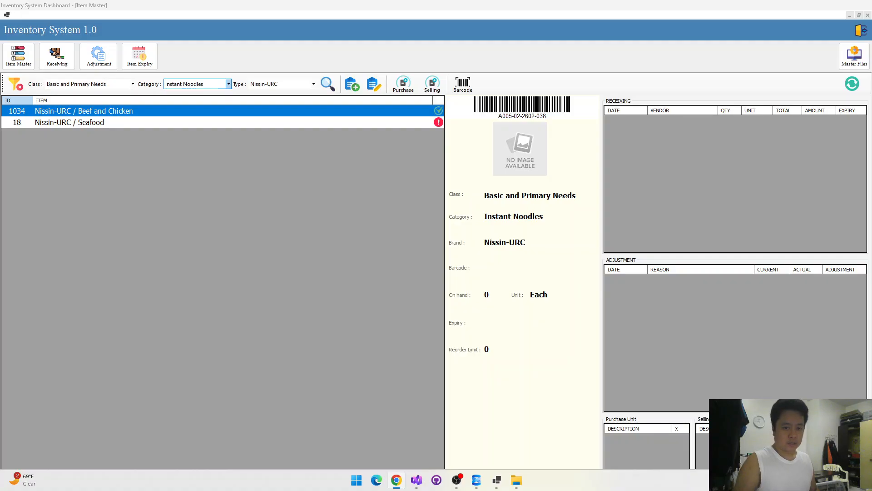
left_click(374, 84)
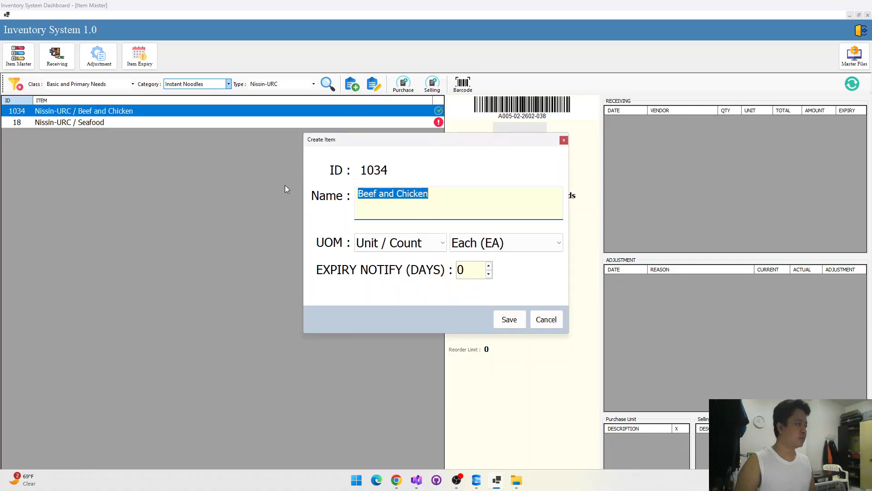
left_click(490, 188)
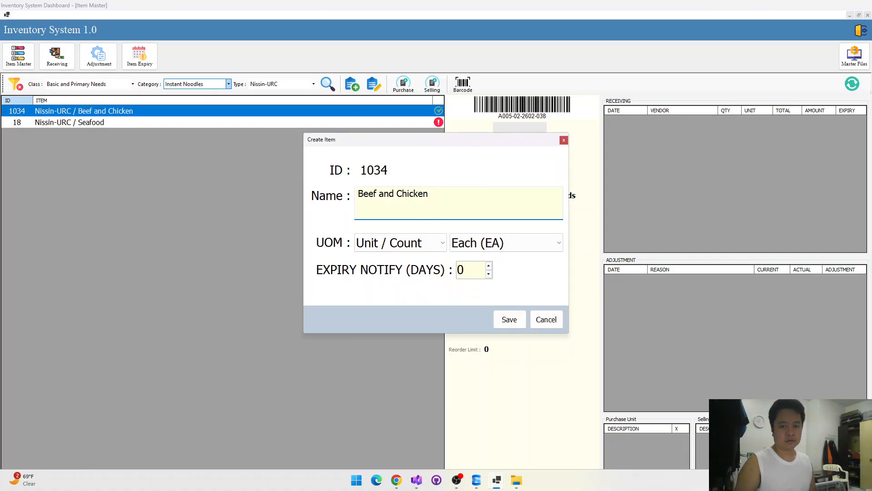
type("40g")
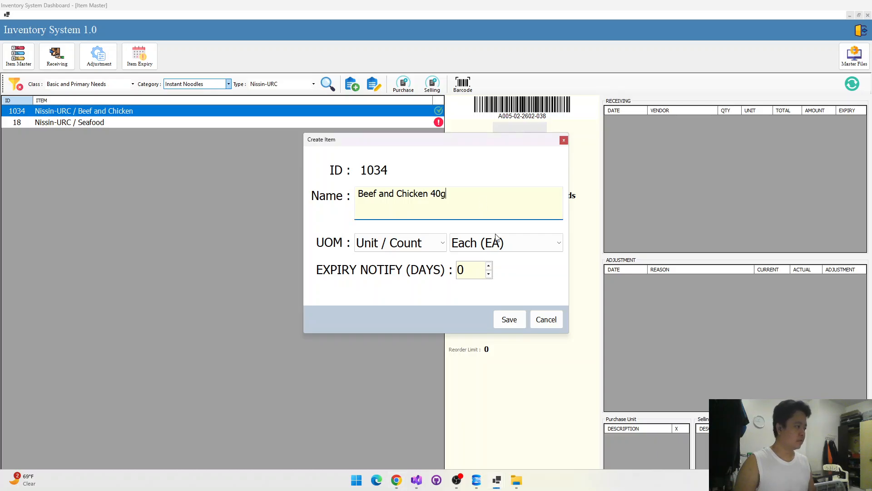
left_click(509, 319)
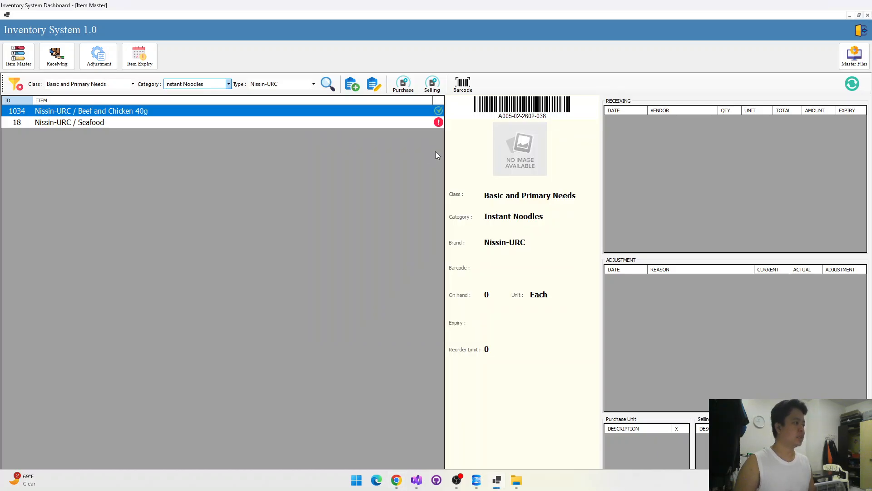
left_click(339, 123)
left_click(337, 112)
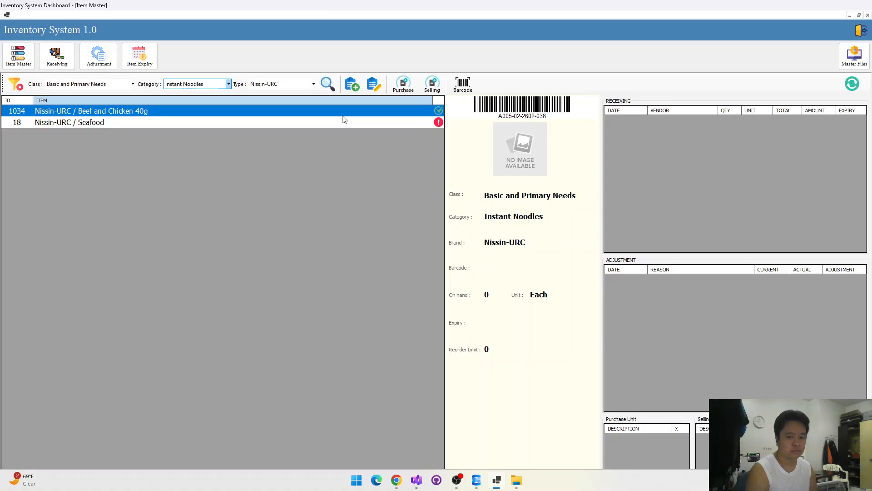
Open the SKU Type / Brand master file and list the types for class Basic and Primary Needs, category Instant Noodles
key("alt+Tab")
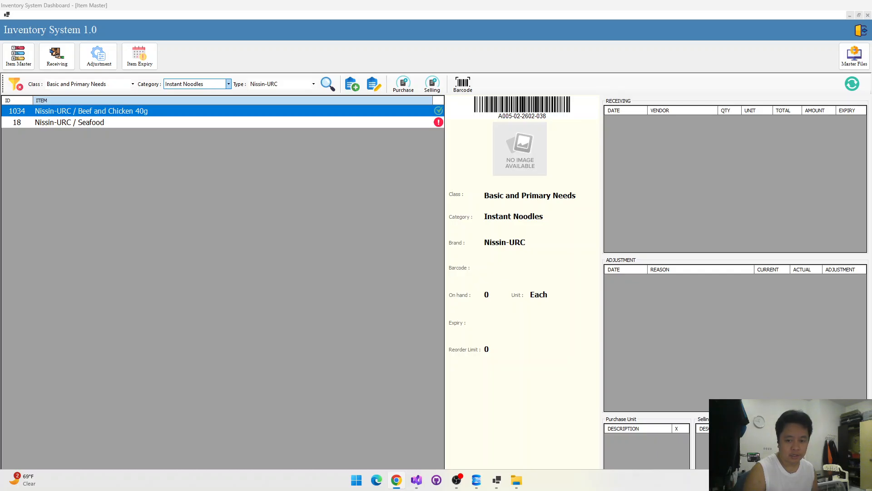
key("alt+Tab")
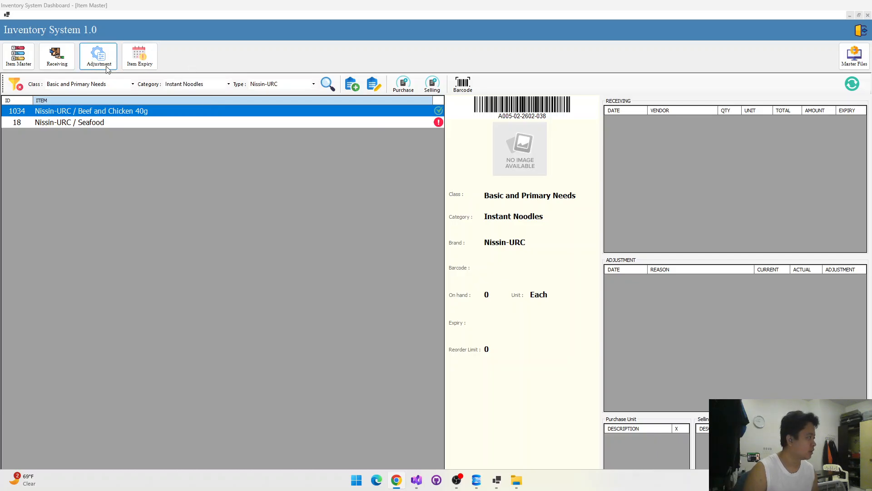
left_click(854, 56)
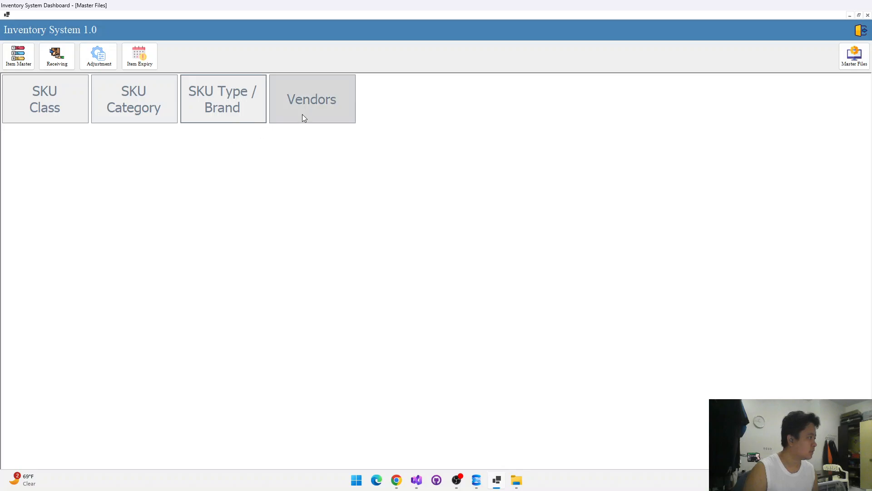
left_click(241, 107)
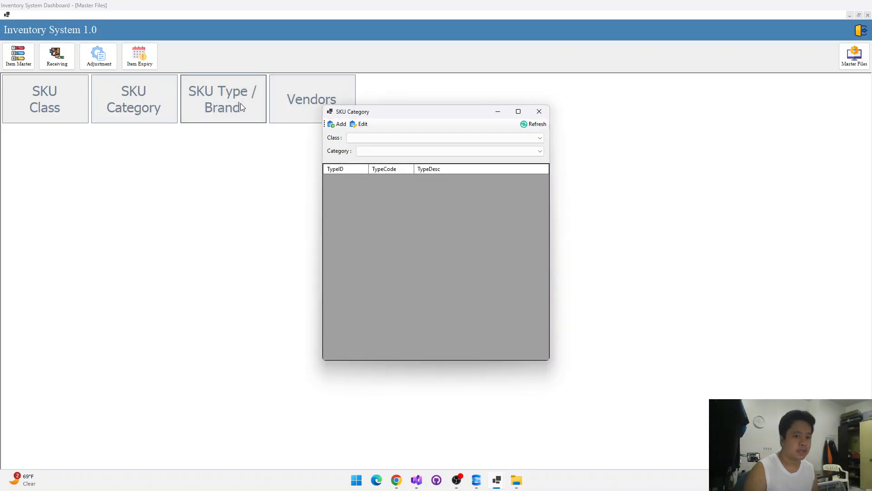
left_click(373, 139)
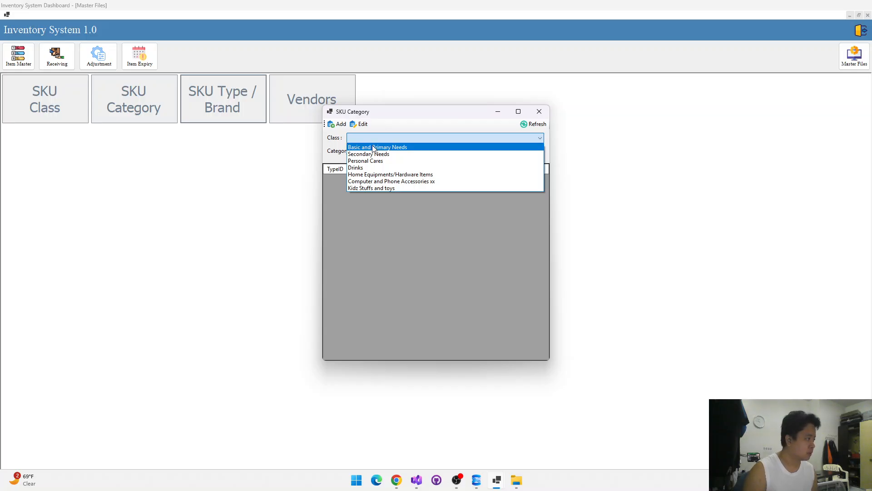
left_click(373, 147)
left_click(376, 150)
left_click(376, 187)
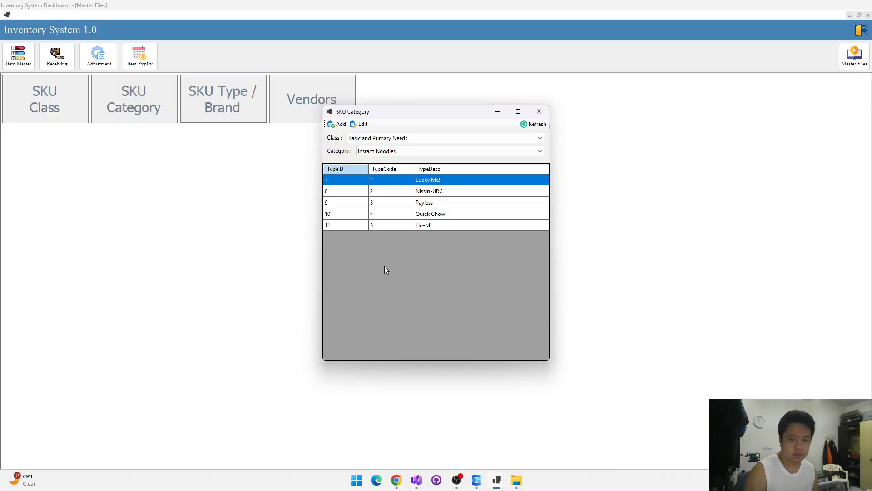
Add a type named Nongshim (Korean) to the Instant Noodles category and save it
key("alt+Tab")
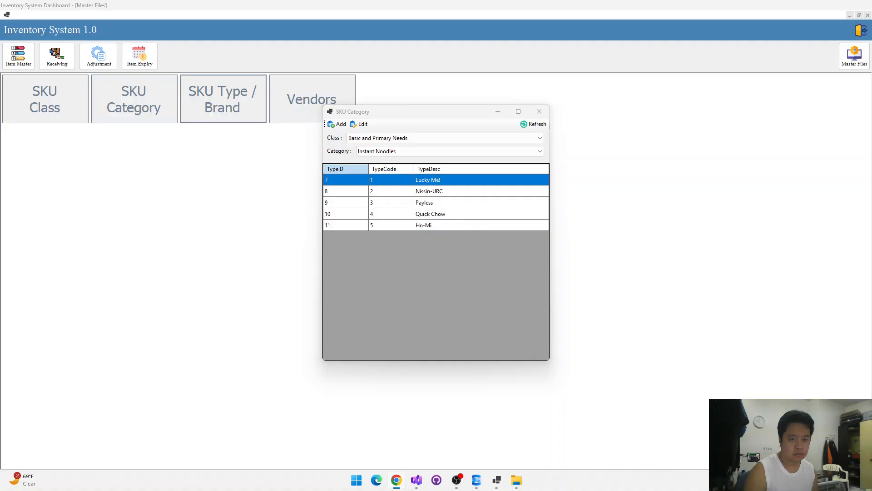
left_click(414, 139)
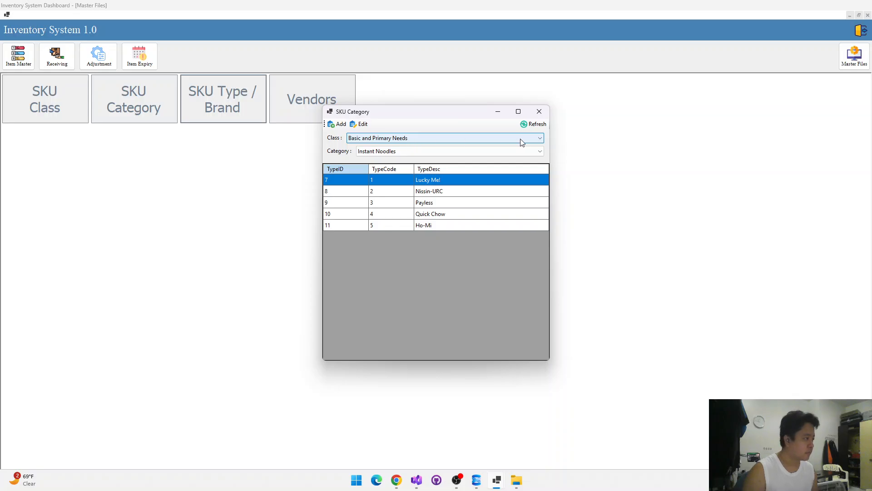
left_click(342, 124)
type("Nongshim")
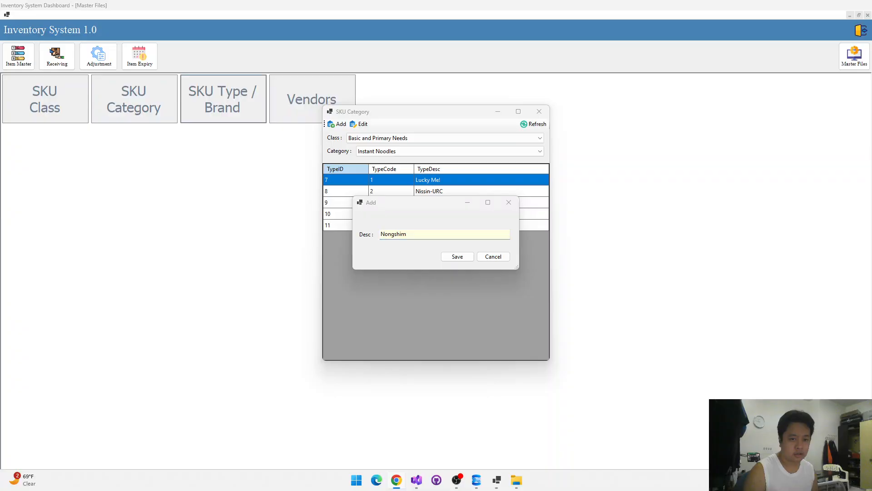
left_click(419, 234)
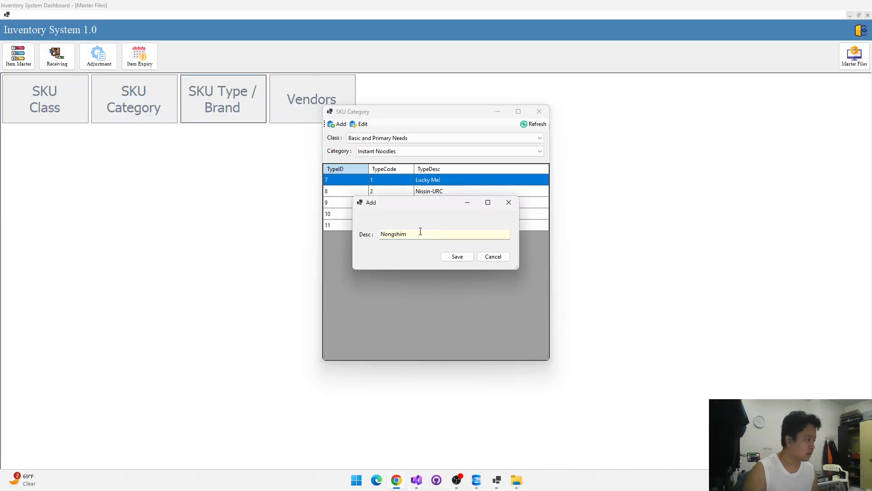
key("ctrl+a")
type("Nongshim and Samyang (Korean)")
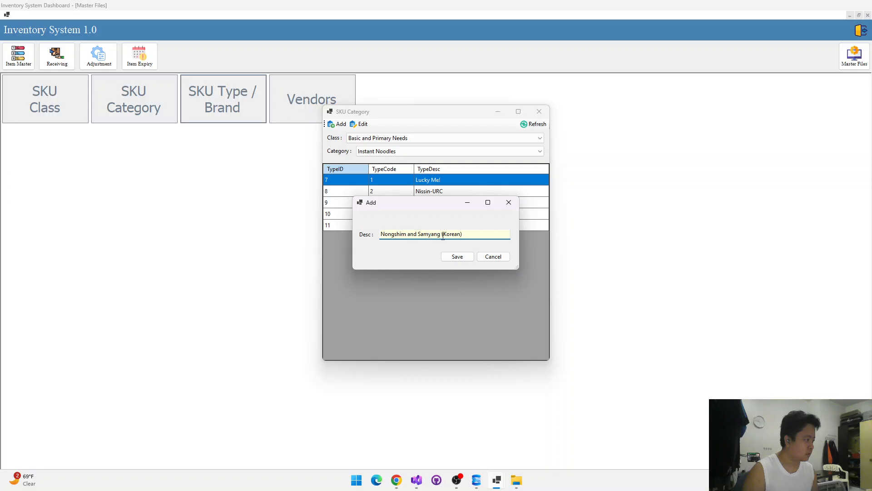
left_click_drag(443, 236, 407, 236)
key("BackSpace")
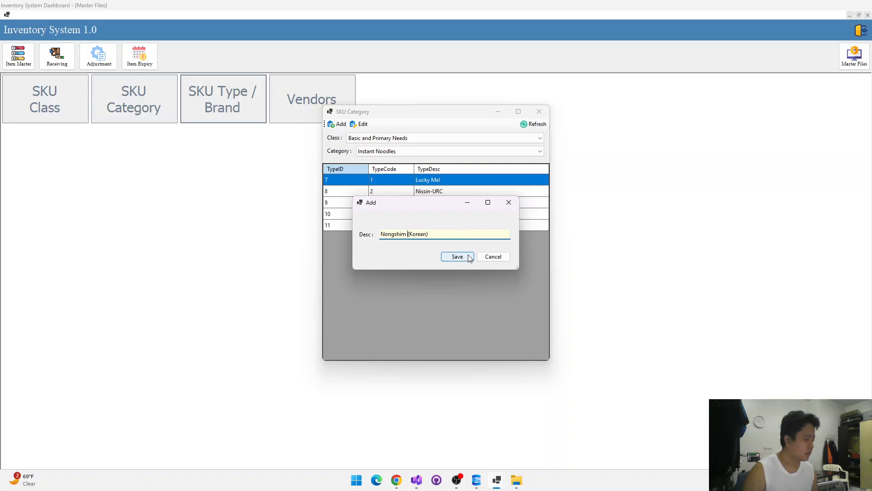
left_click(470, 258)
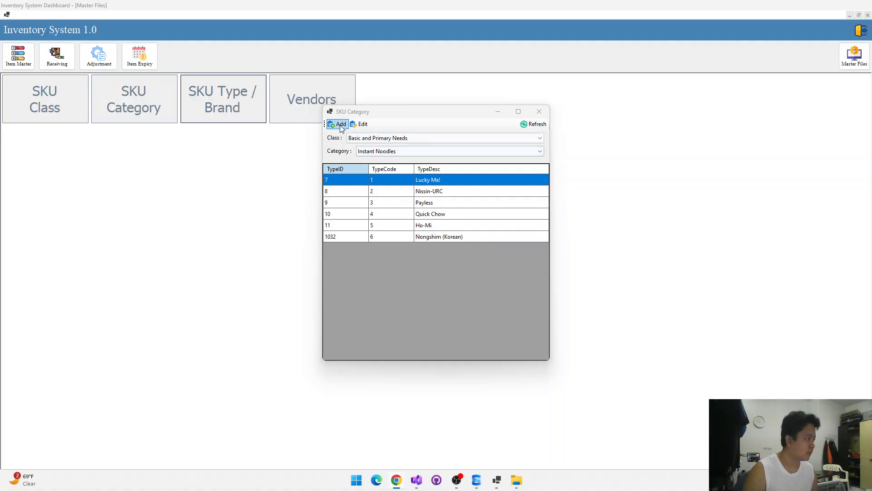
Add a type named Samyang (Korean) to the Instant Noodles category, save it, and check both Korean entries
left_click(363, 142)
left_click(337, 124)
type("Nongshim and Samyang (Korean)")
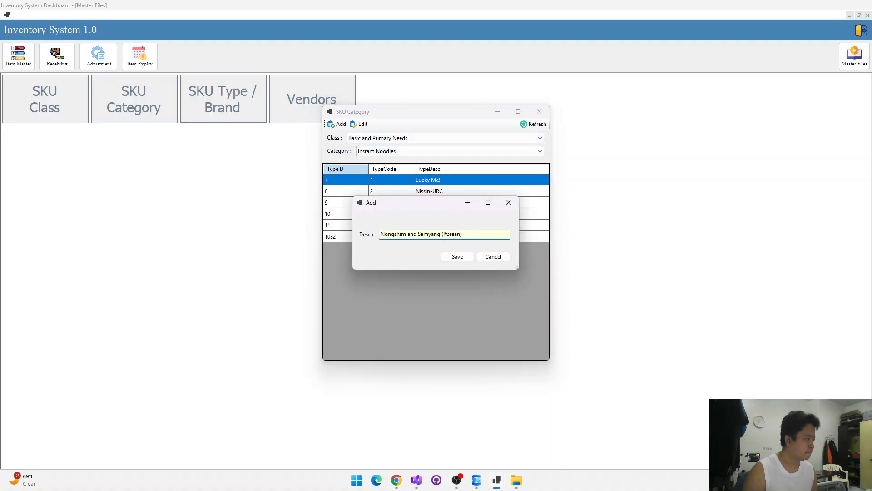
left_click_drag(419, 234, 381, 234)
key("BackSpace")
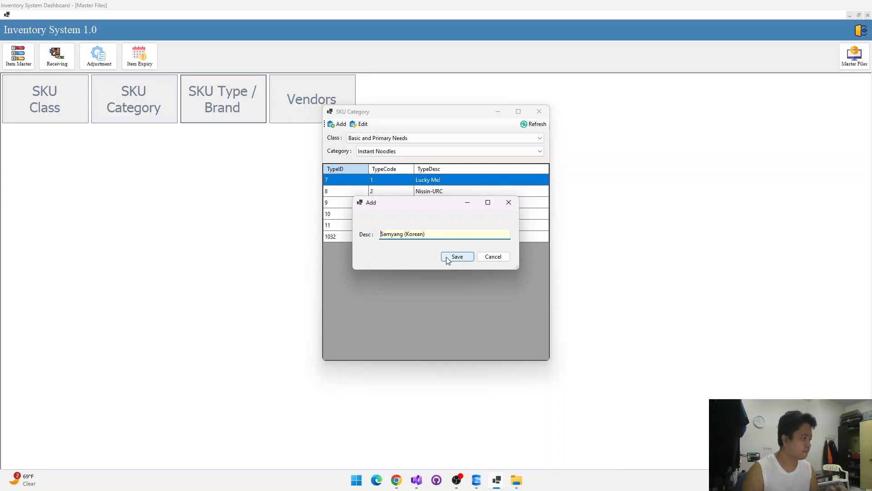
left_click(448, 255)
left_click(446, 248)
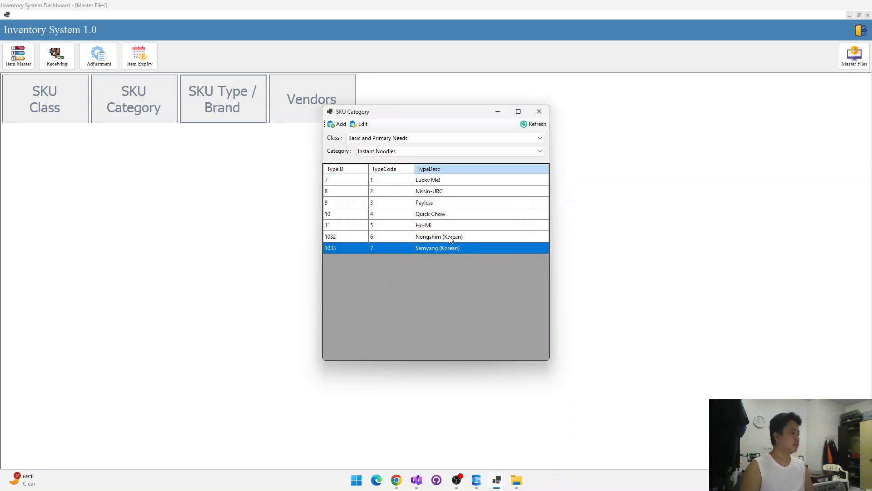
left_click(449, 237)
left_click(448, 250)
left_click(448, 238)
left_click(448, 250)
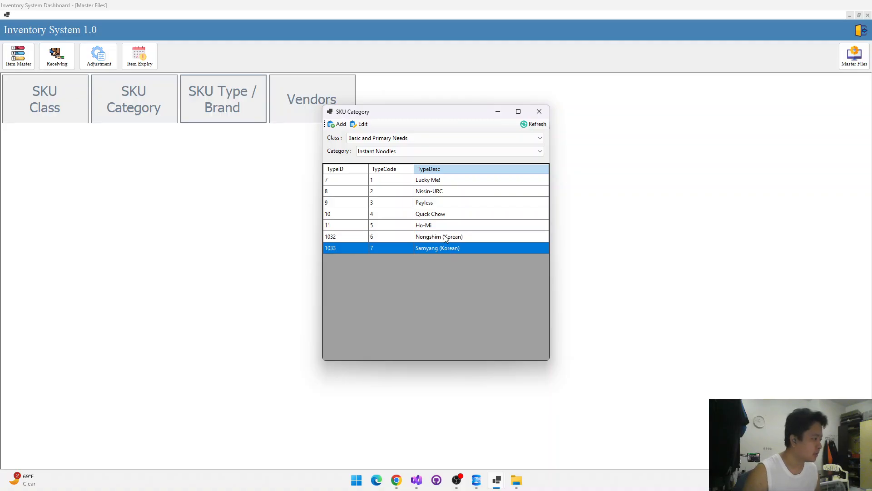
left_click(444, 236)
left_click(444, 248)
left_click(445, 239)
left_click(442, 248)
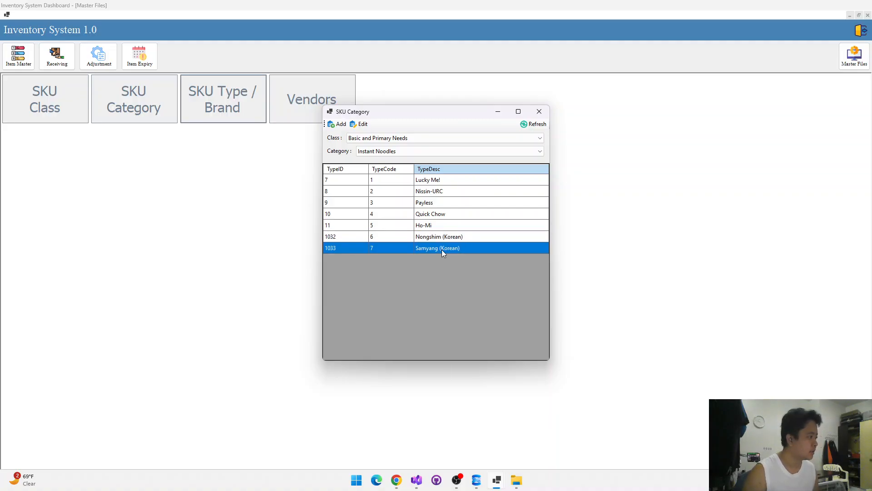
left_click(444, 239)
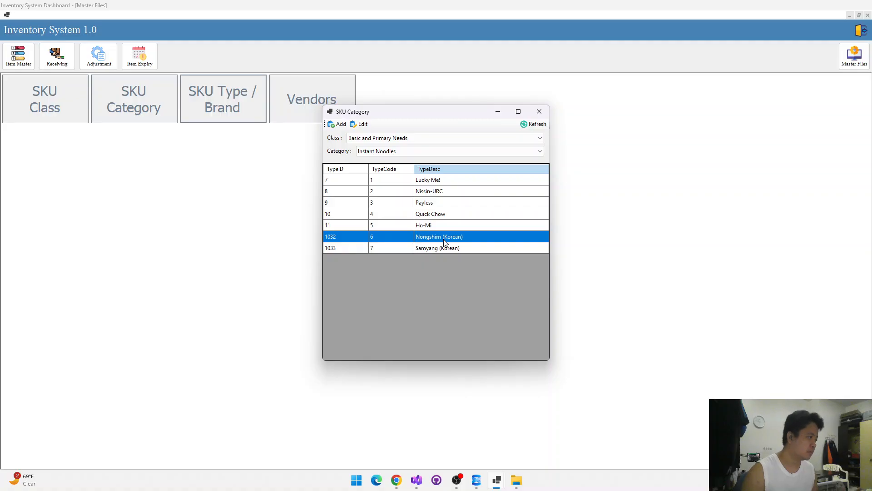
Close the type list, return to the Item Master, and select the Nissin-URC Seafood item
left_click(545, 110)
left_click(24, 66)
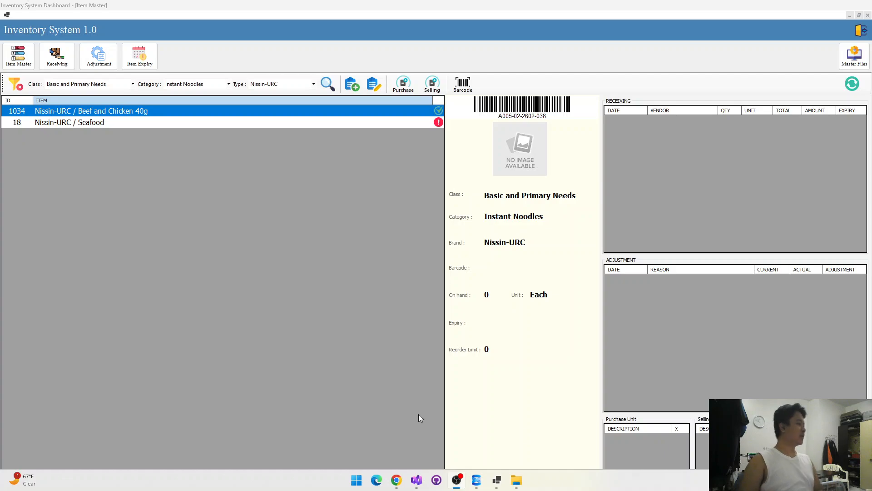
left_click(368, 122)
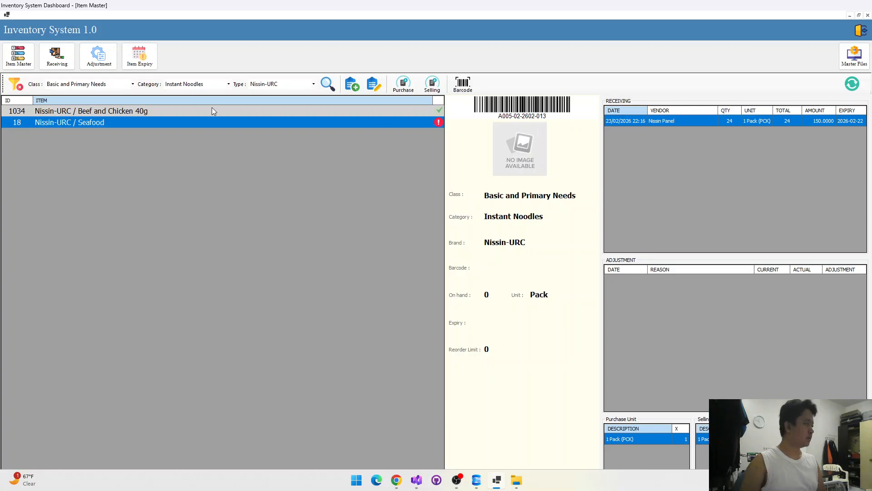
Open the item expiry list and acknowledge the expired Nissin-URC entry with ID 18
left_click(132, 53)
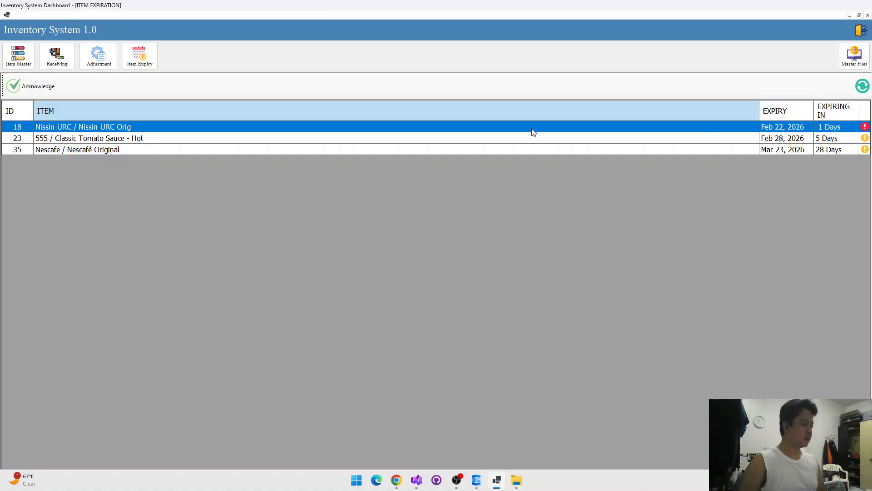
left_click(39, 86)
left_click(443, 265)
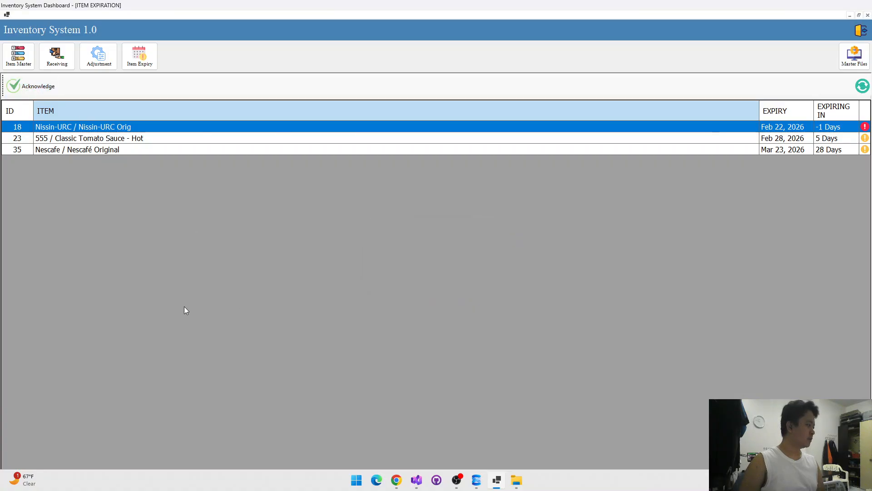
Return to the Item Master, refresh the item list, and check the status of Nissin-URC Seafood
left_click(19, 62)
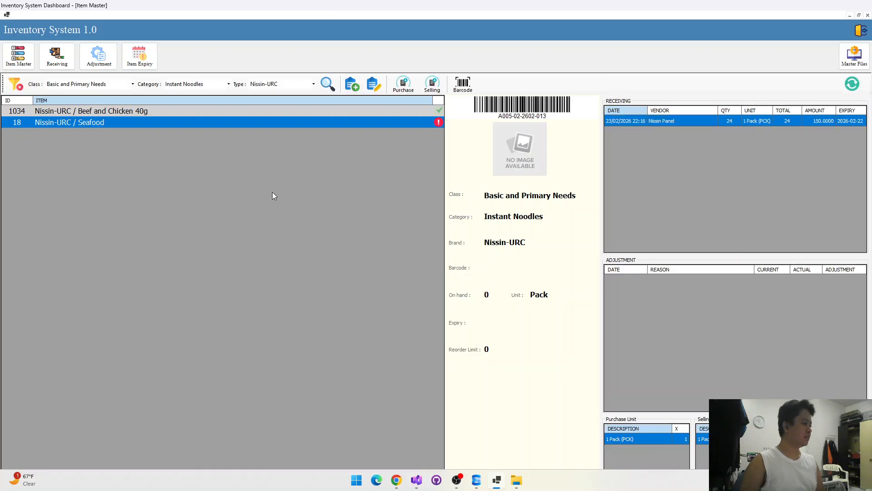
left_click(852, 83)
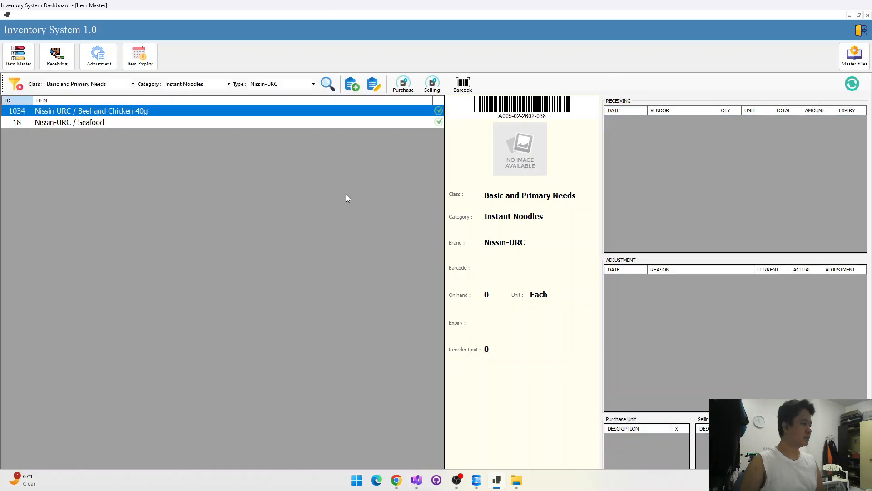
left_click(351, 122)
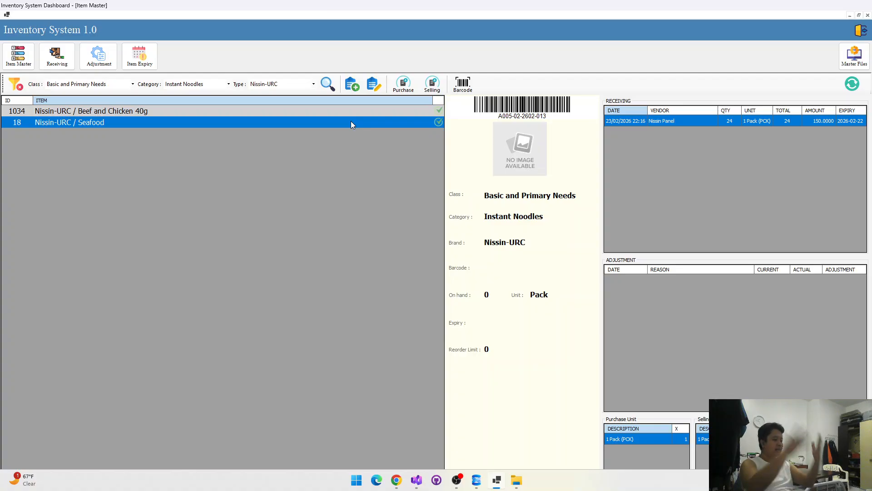
left_click(337, 113)
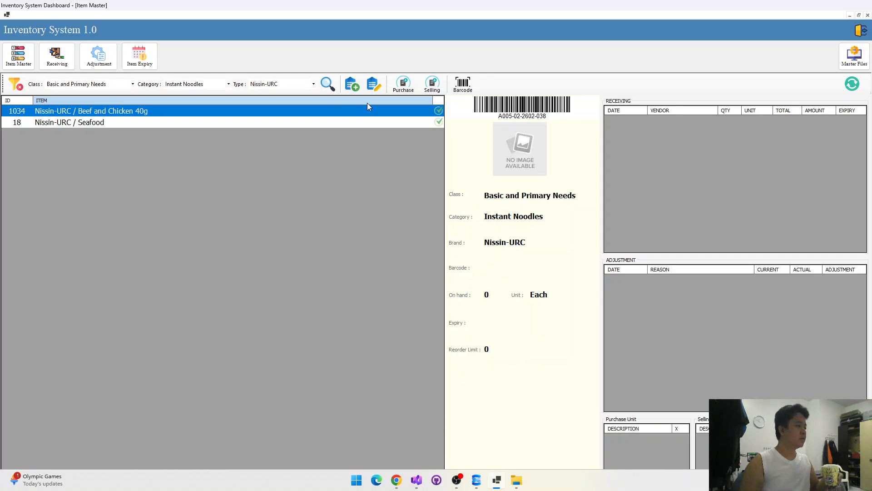
left_click(236, 121)
left_click(246, 114)
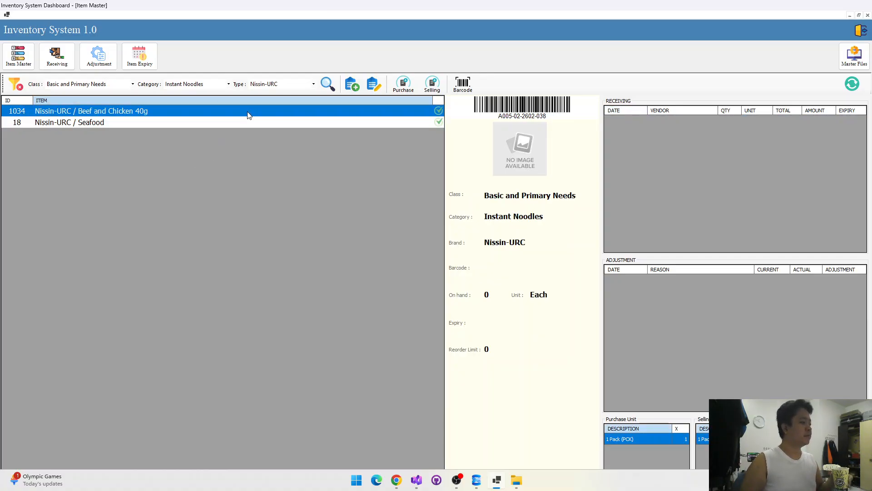
left_click(265, 122)
left_click(271, 115)
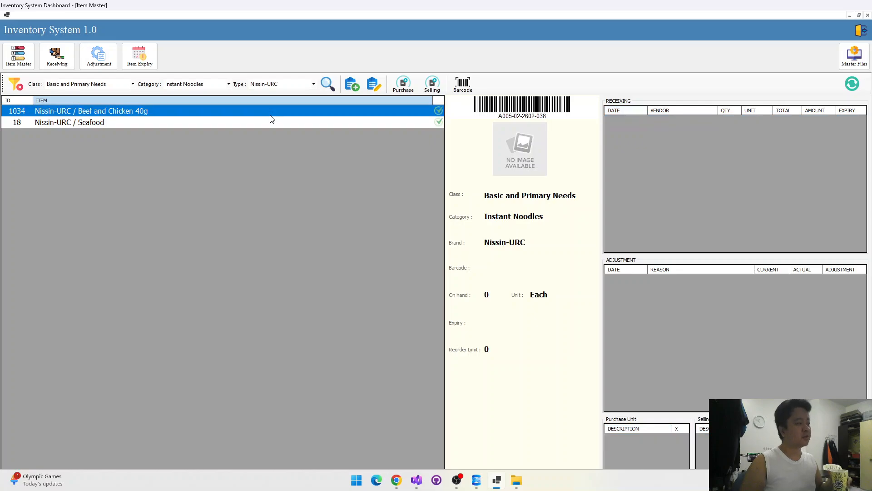
left_click(271, 123)
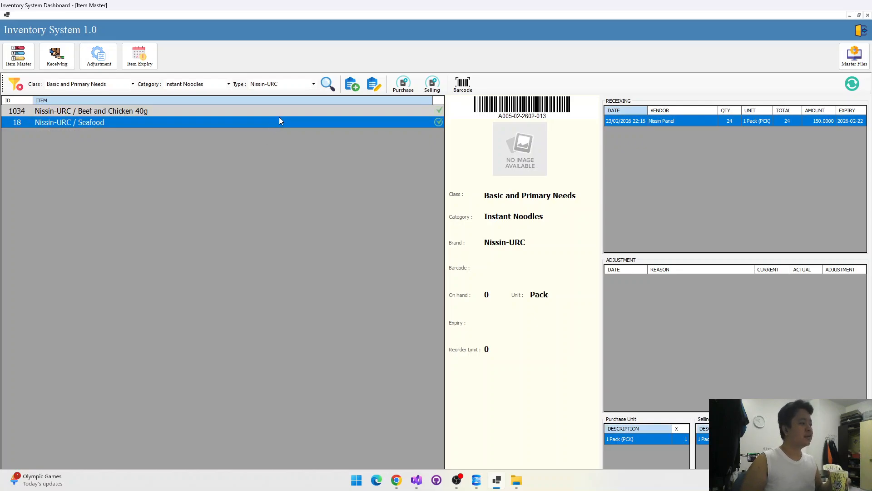
left_click(285, 111)
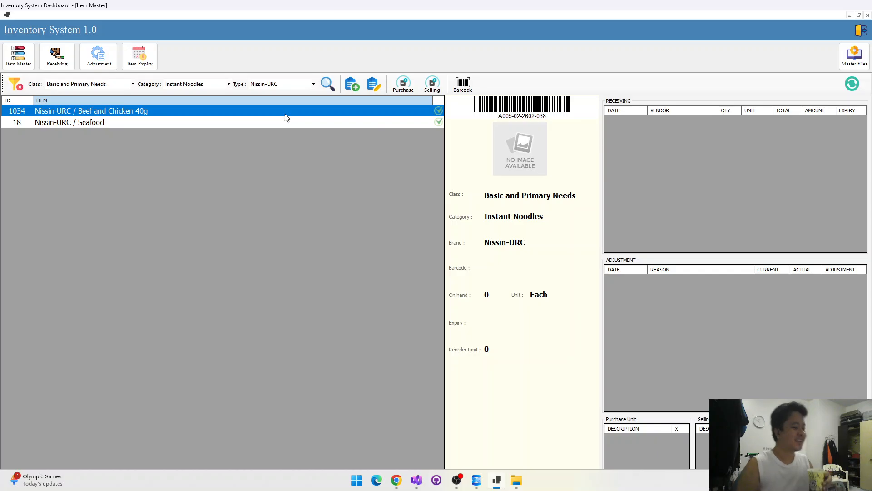
left_click(274, 122)
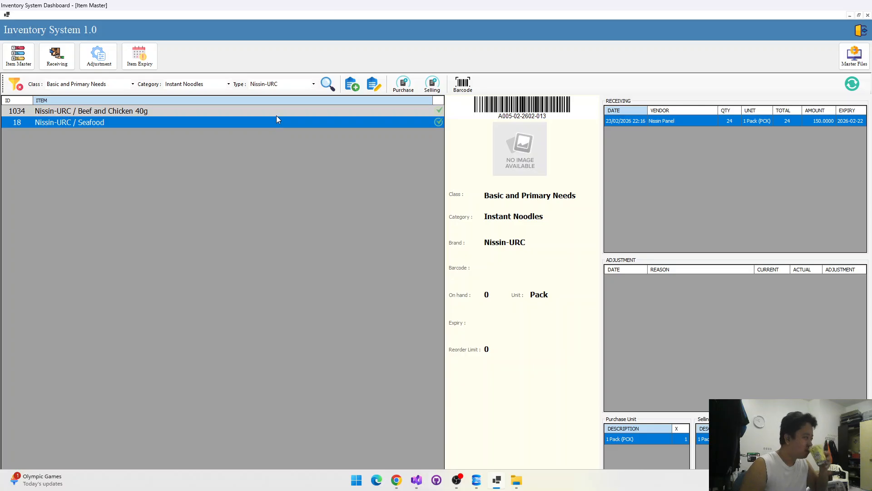
left_click(276, 116)
left_click(278, 125)
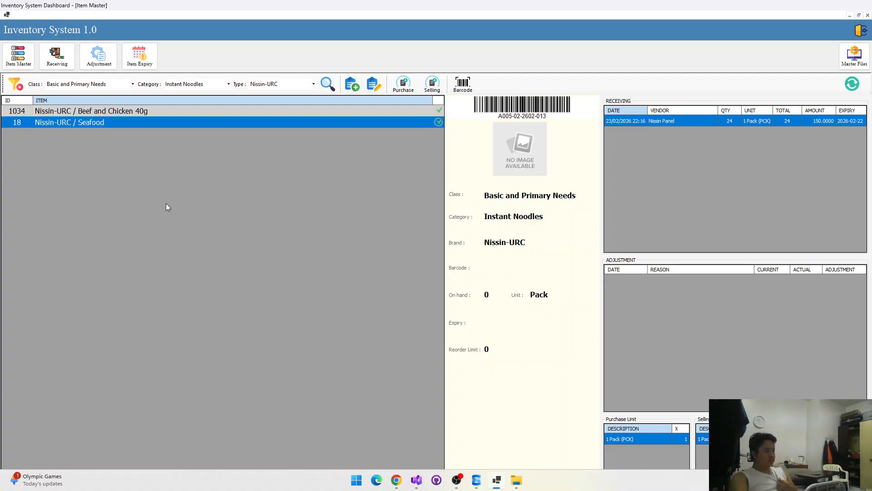
Clear the class, category and type filters and look through the full item list
left_click(15, 84)
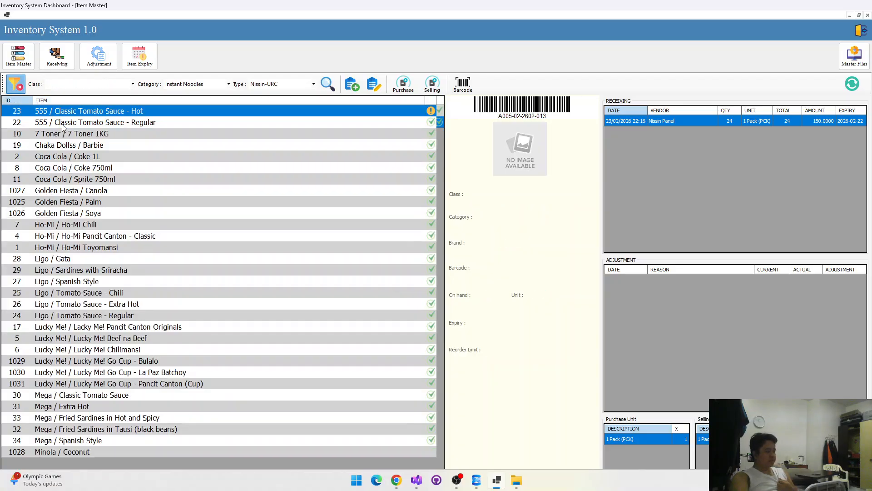
left_click(279, 192)
scroll(296, 227, "down", 6)
scroll(296, 227, "up", 6)
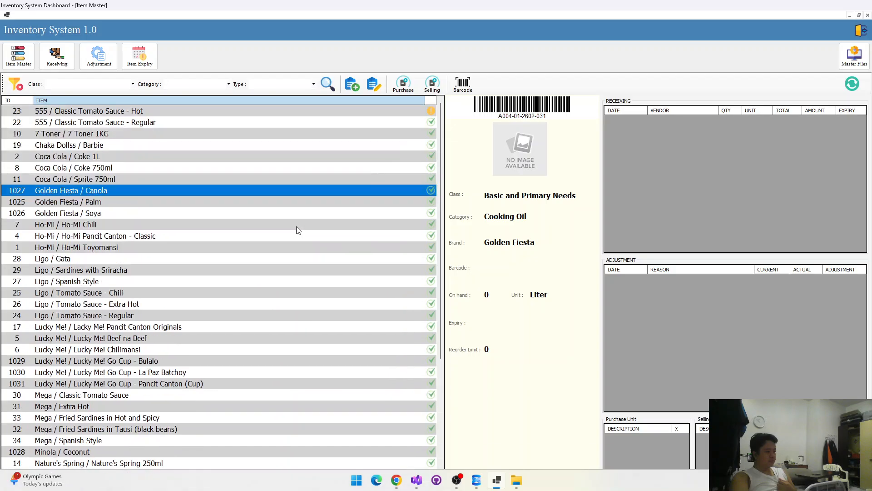
Review the details, units, receiving and adjustment records of individual items, ending on 555 / Classic Tomato Sauce - Hot
left_click(162, 156, "ctrl")
left_click(164, 156)
left_click(191, 133)
left_click(189, 202)
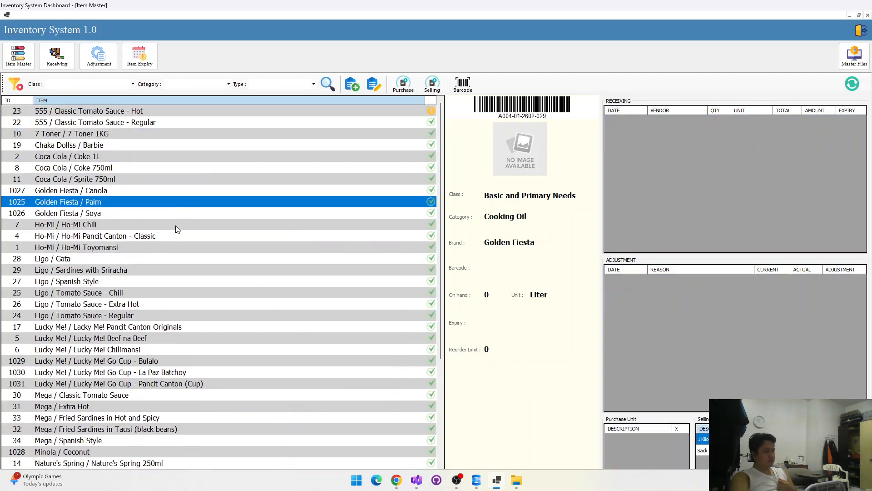
left_click(164, 263)
left_click(200, 249)
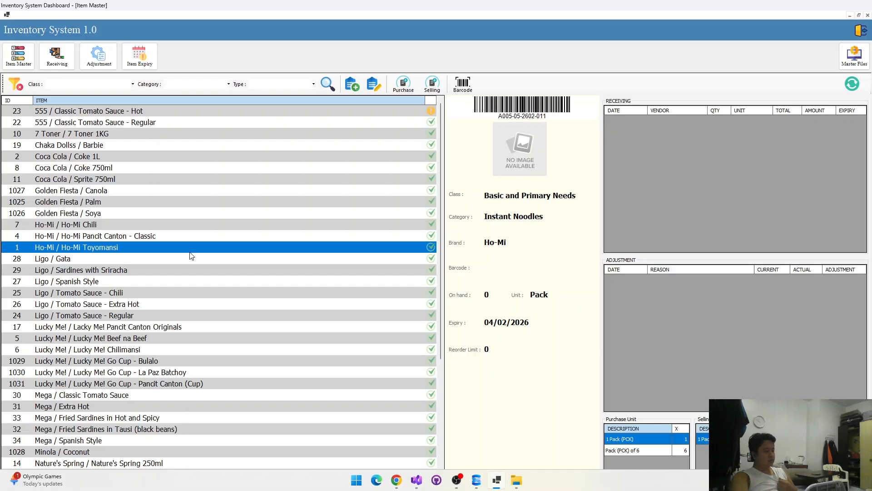
left_click(211, 237)
left_click(208, 227)
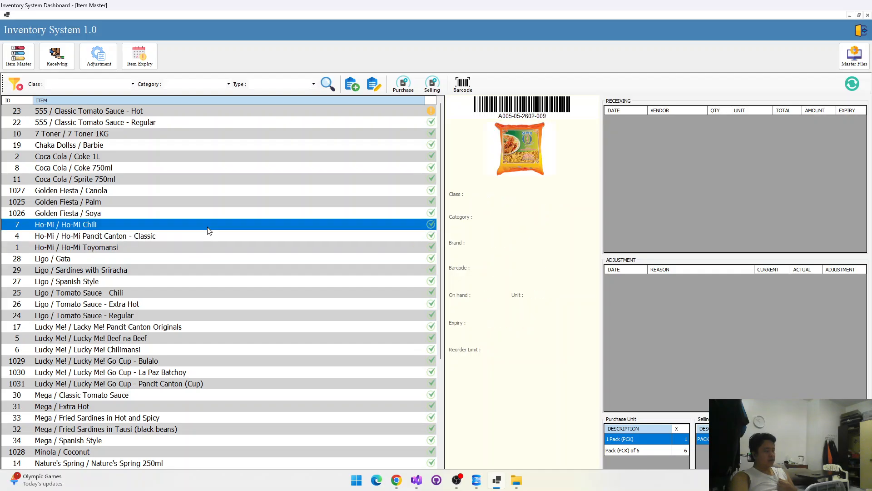
key("Up")
key("Up")
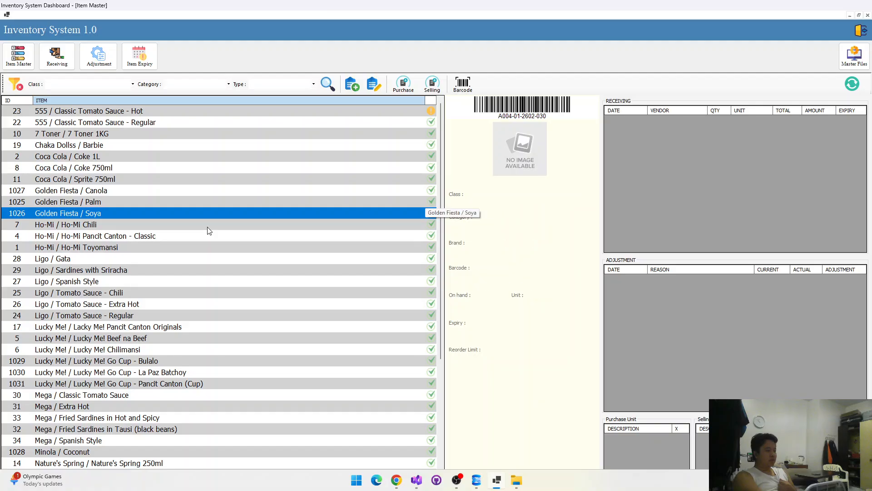
key("Up")
key("Up")
key("Up")
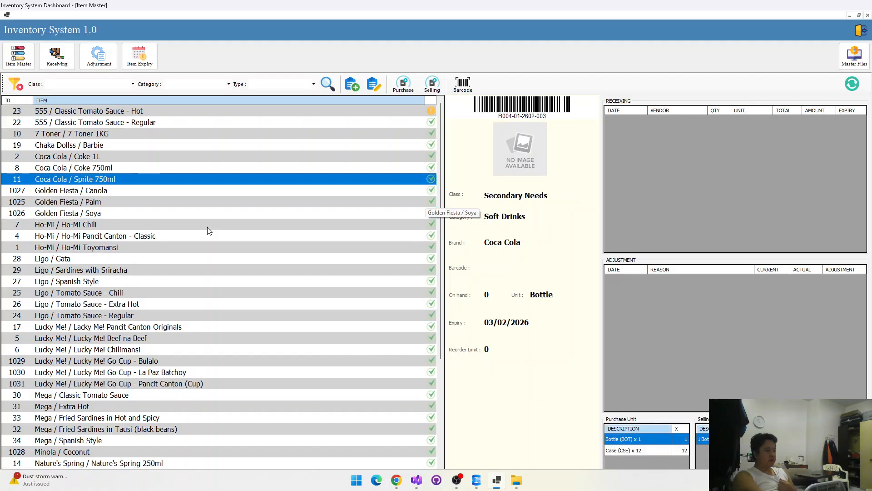
key("Up")
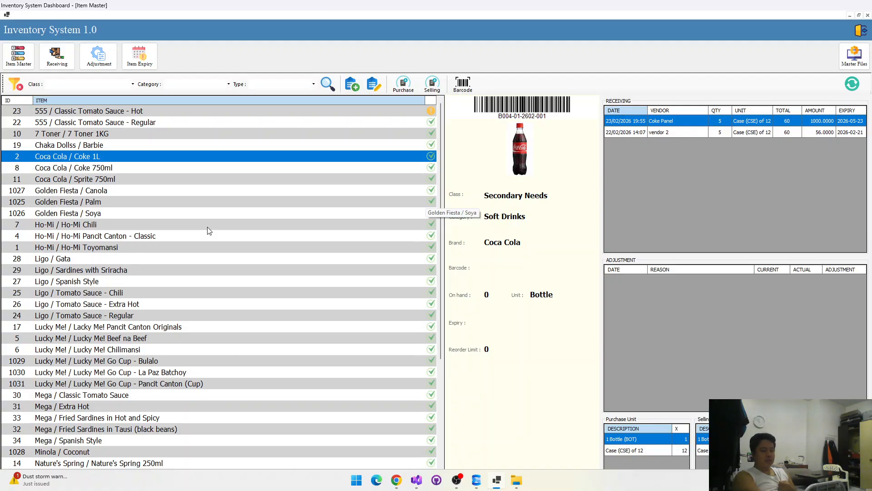
key("Up")
key("Up")
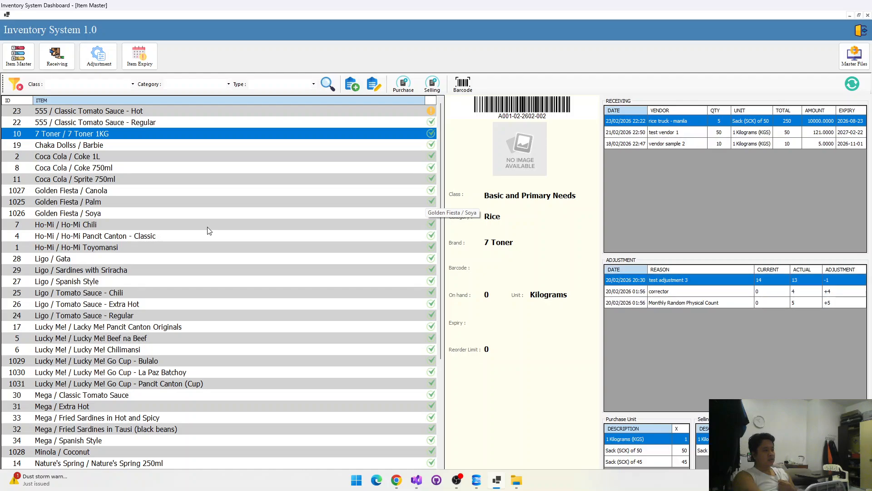
key("Up")
key("Up")
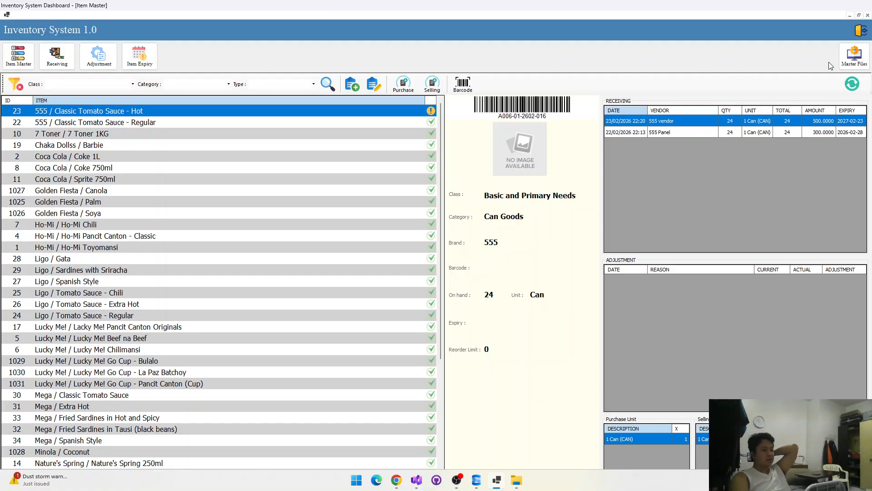
left_click(856, 64)
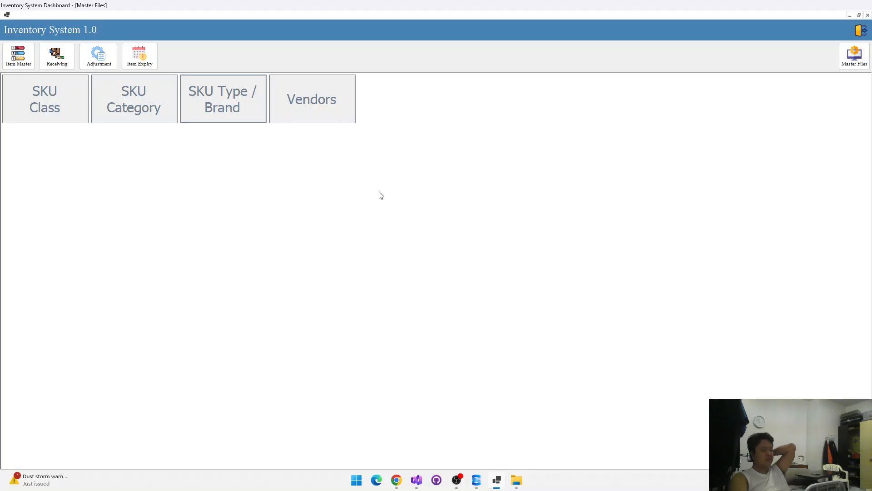
left_click(140, 56)
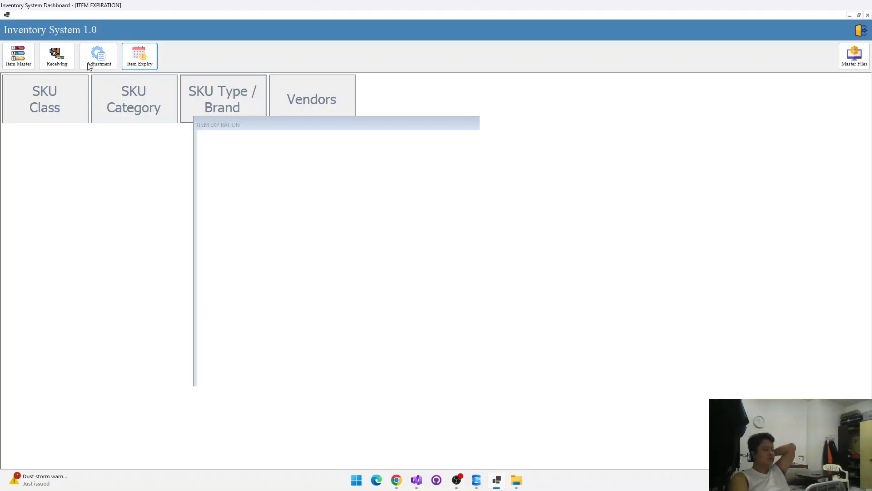
left_click(31, 51)
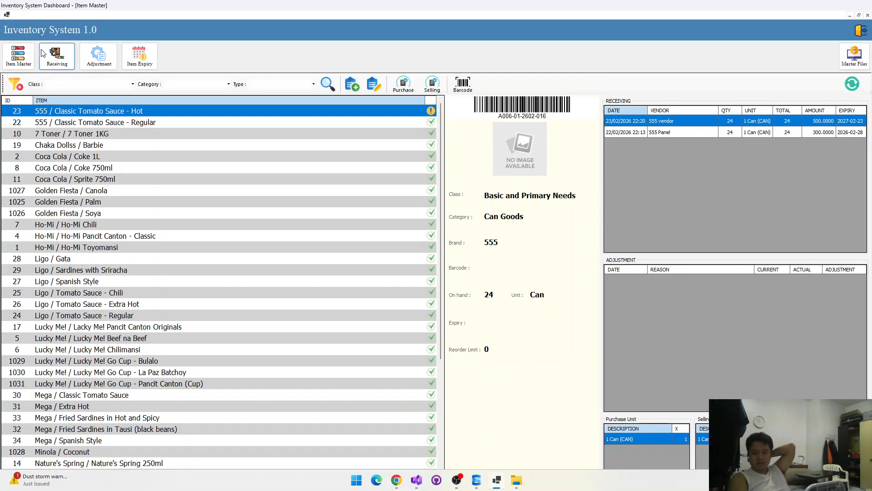